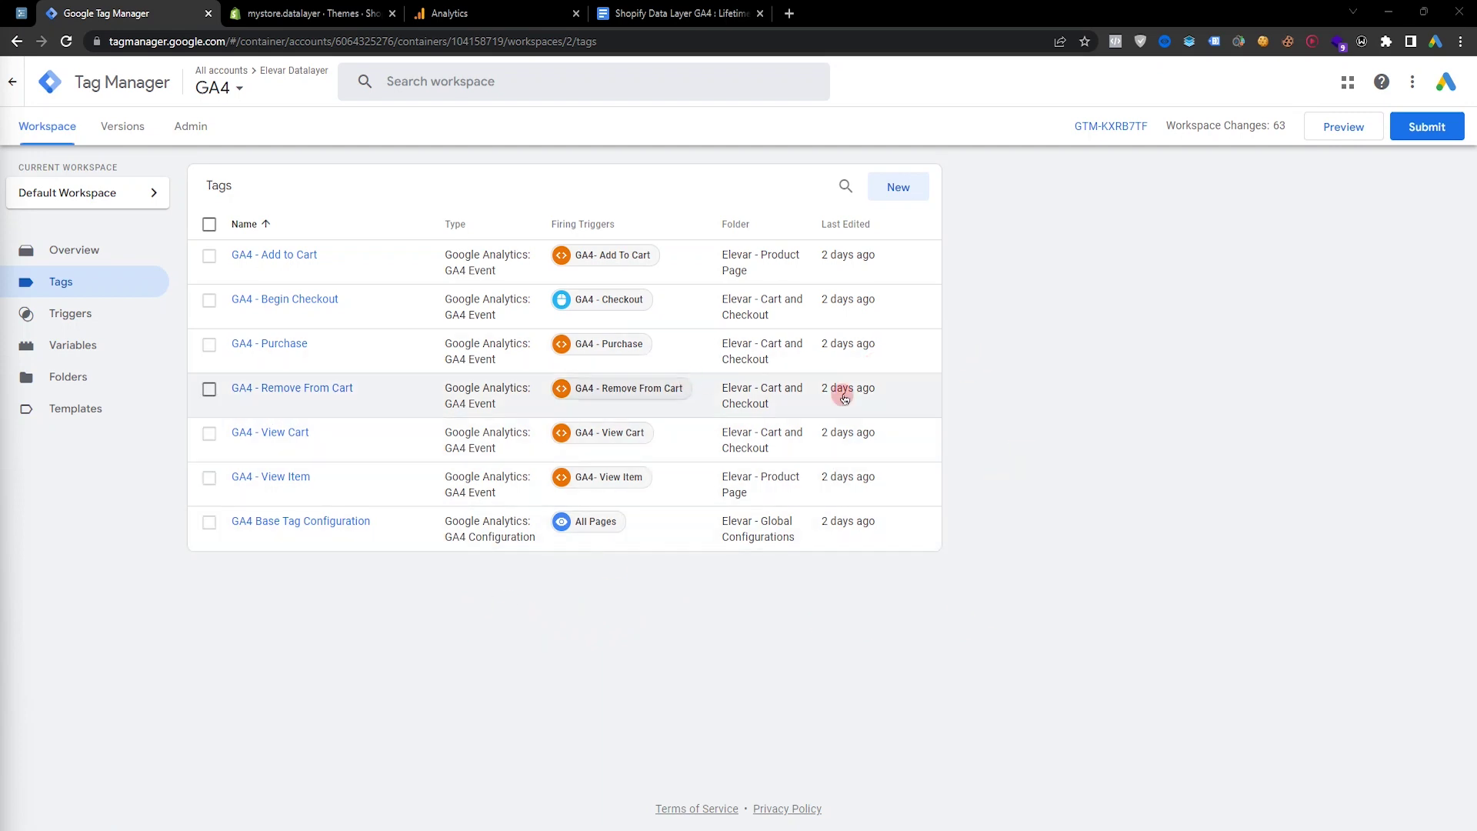
Open the form for adding a Tag Manager account and review its account name, container name and target platform settings
left_click(264, 44)
left_click(370, 310)
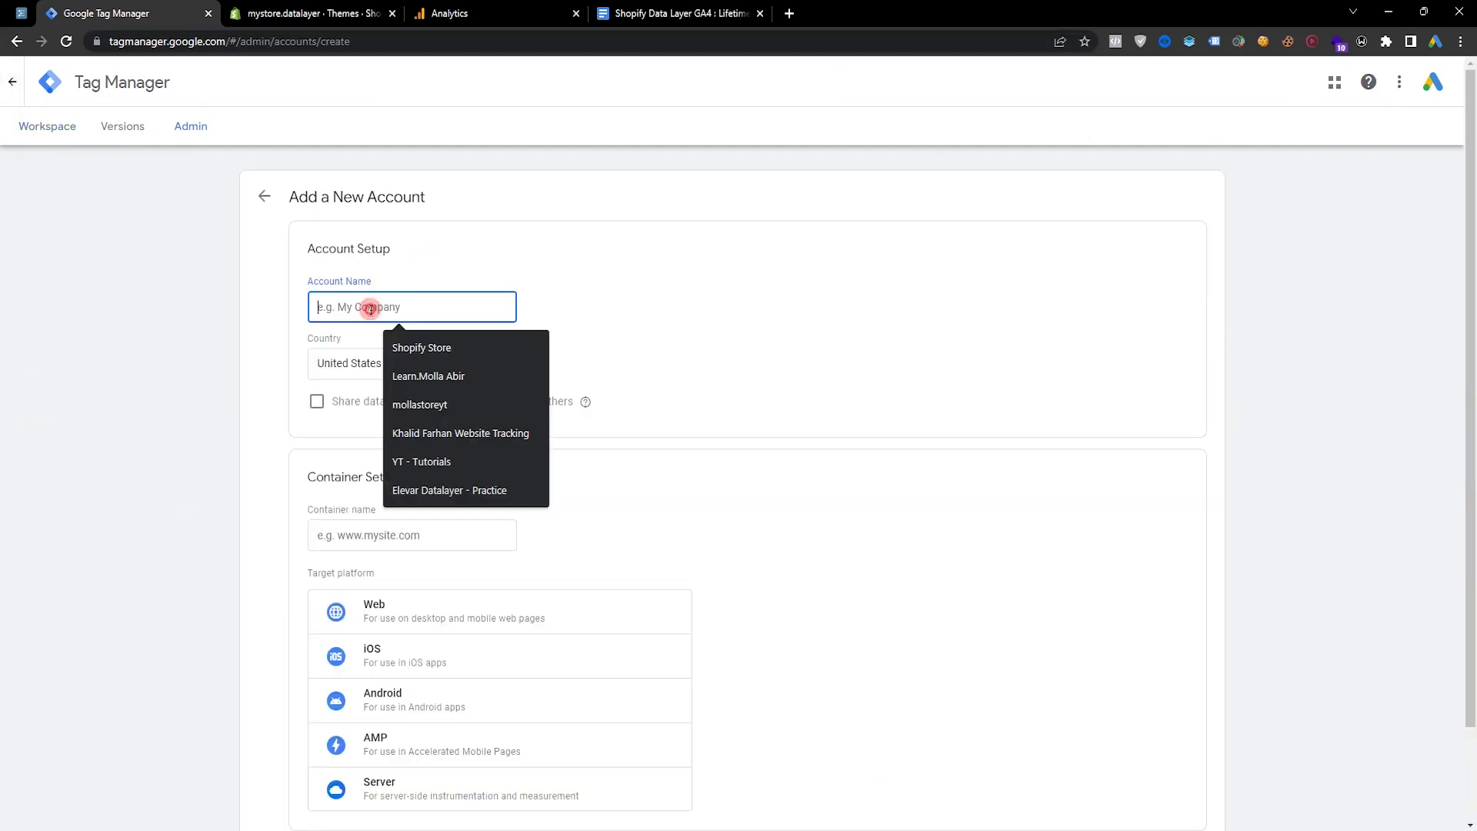
left_click(271, 354)
scroll(407, 462, "down", 1)
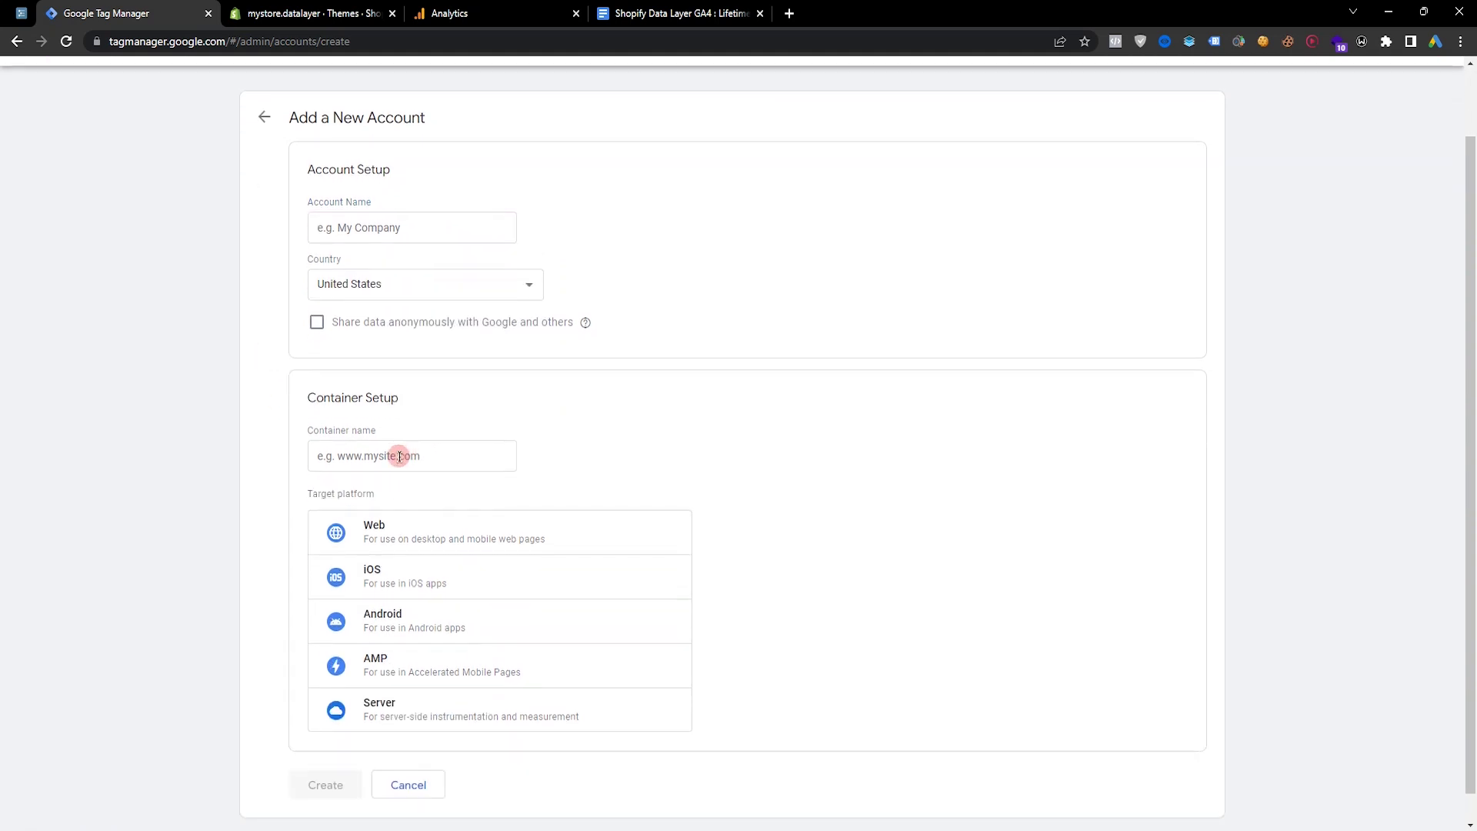
left_click(399, 456)
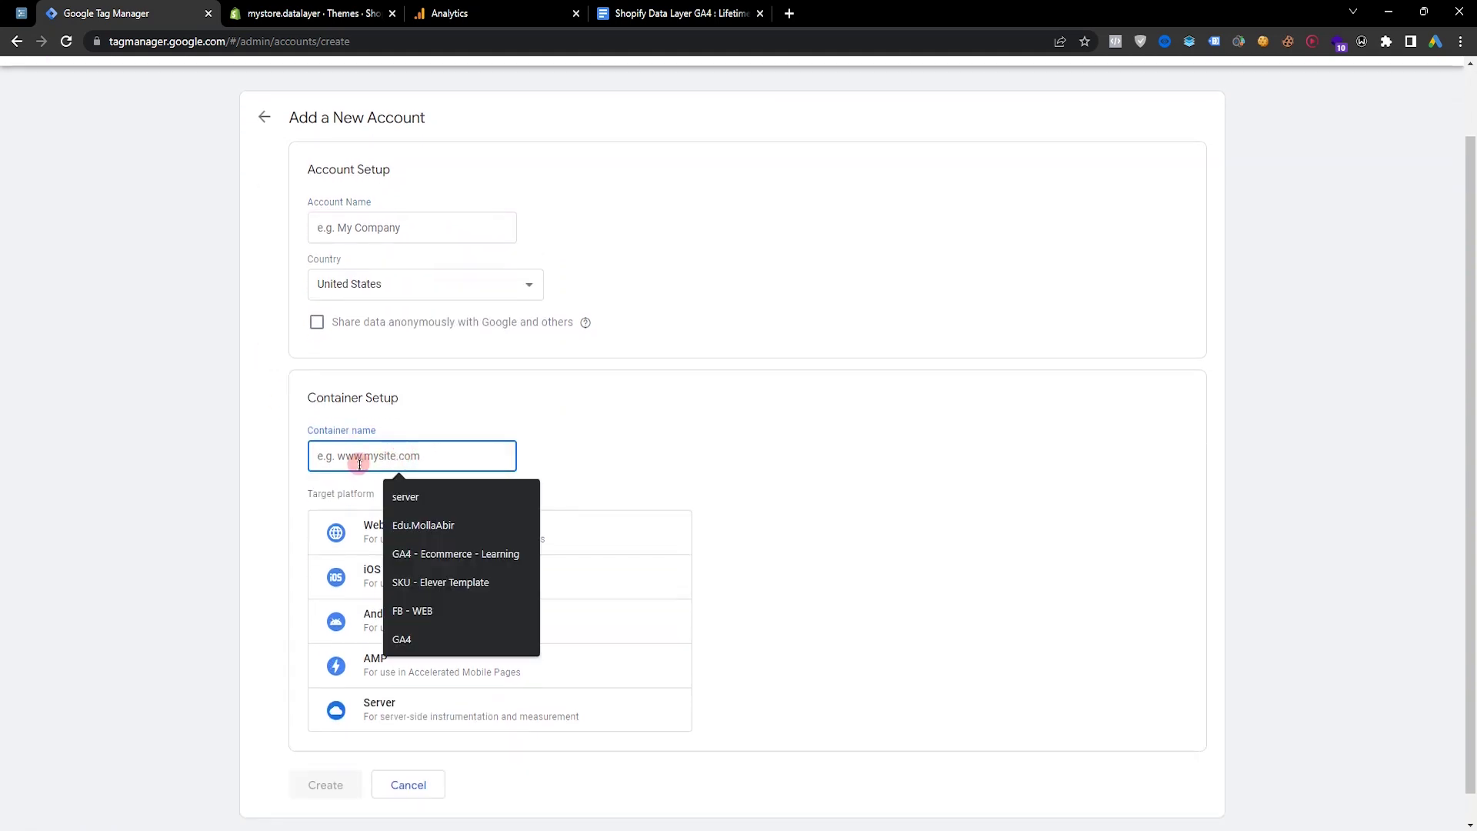
left_click(385, 640)
scroll(461, 477, "down", 1)
left_click(412, 499)
left_click(331, 780)
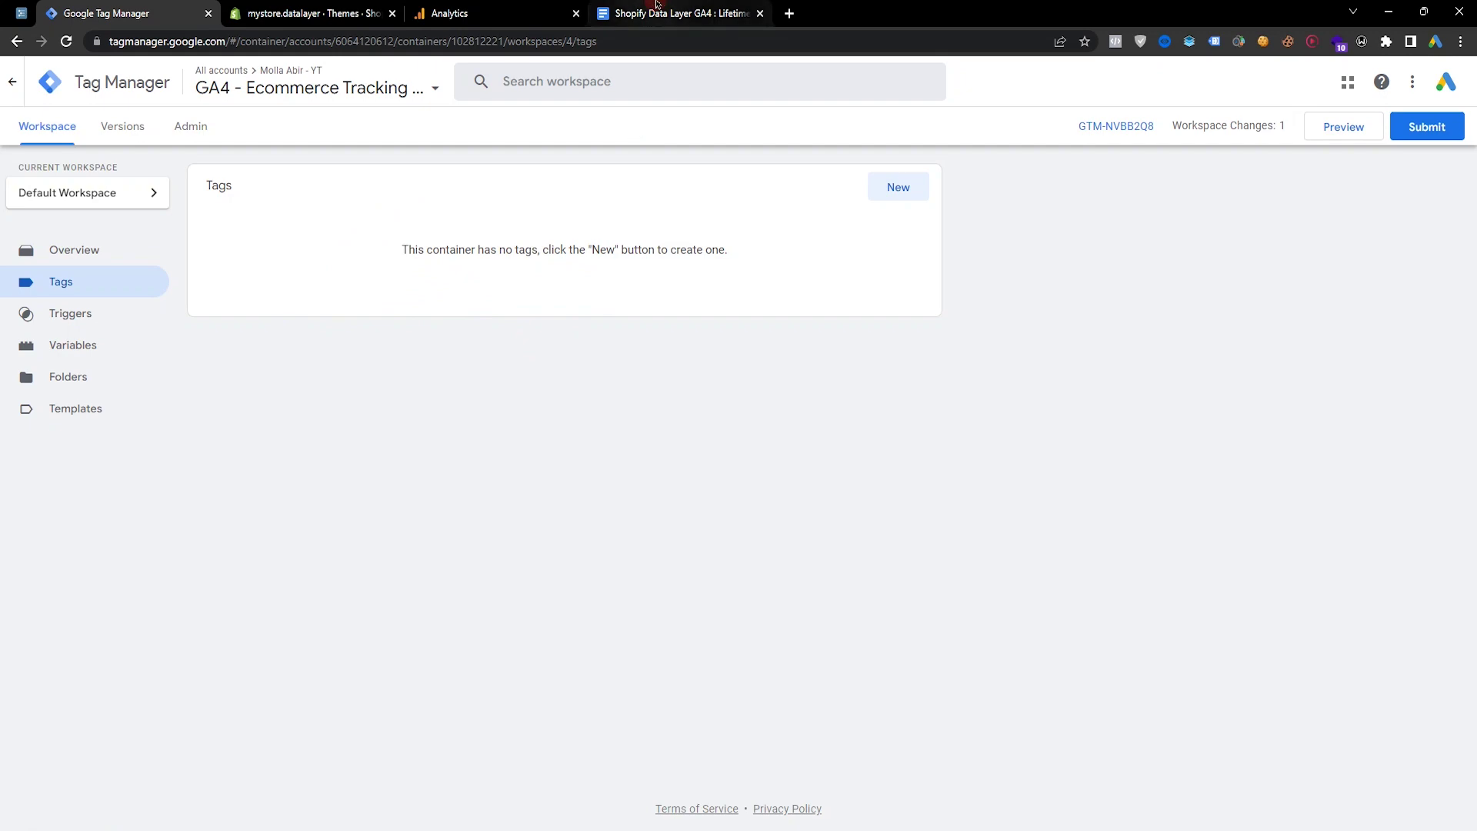
Switch to the Shopify Data Layer GA4 document, place its browser tab beside Tag Manager and find the Step-01 instructions
left_click(677, 13)
scroll(1074, 308, "down", 3)
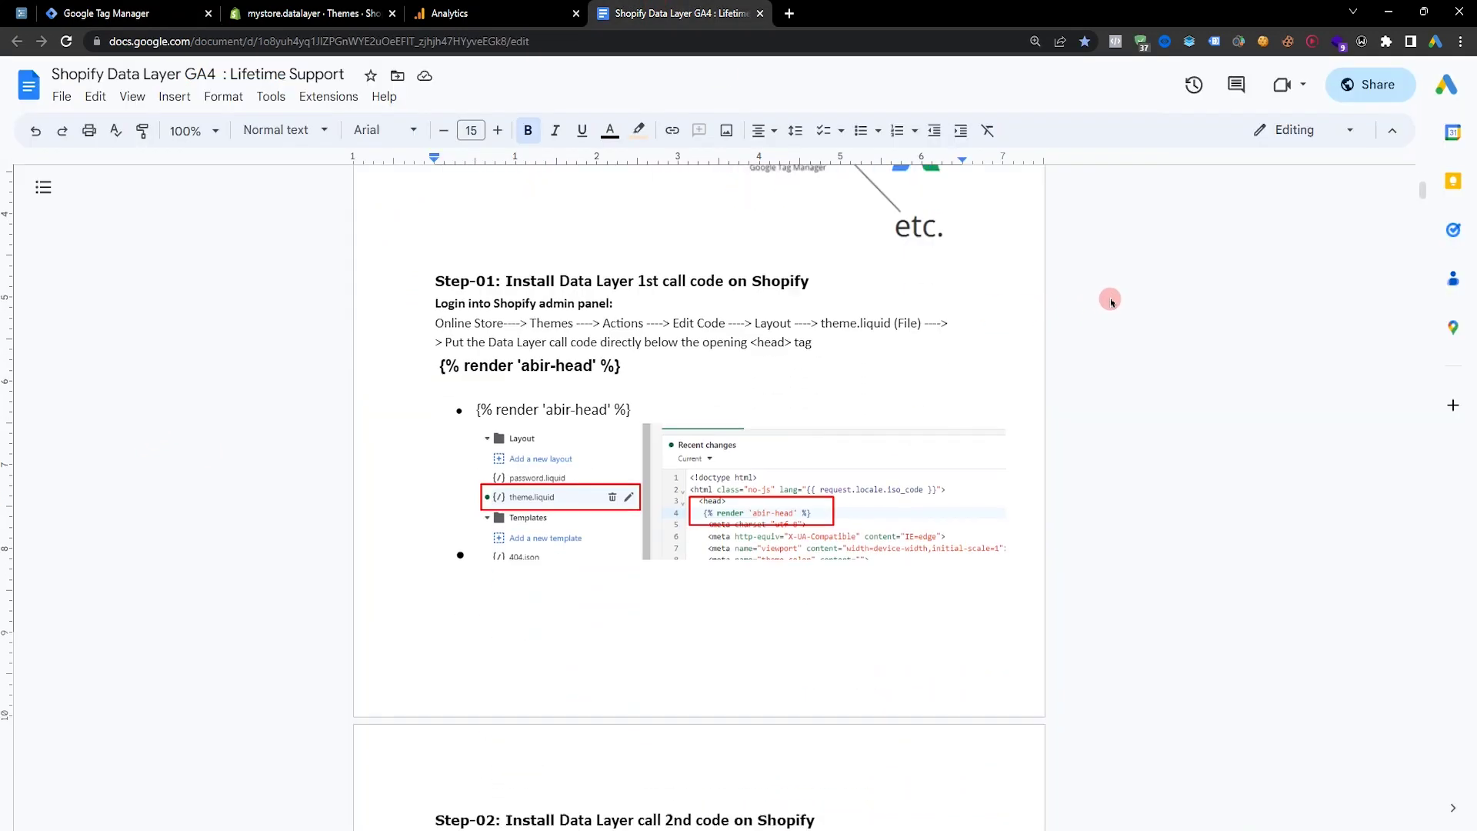
left_click(358, 390)
left_click_drag(629, 4, 266, 13)
scroll(923, 460, "down", 1)
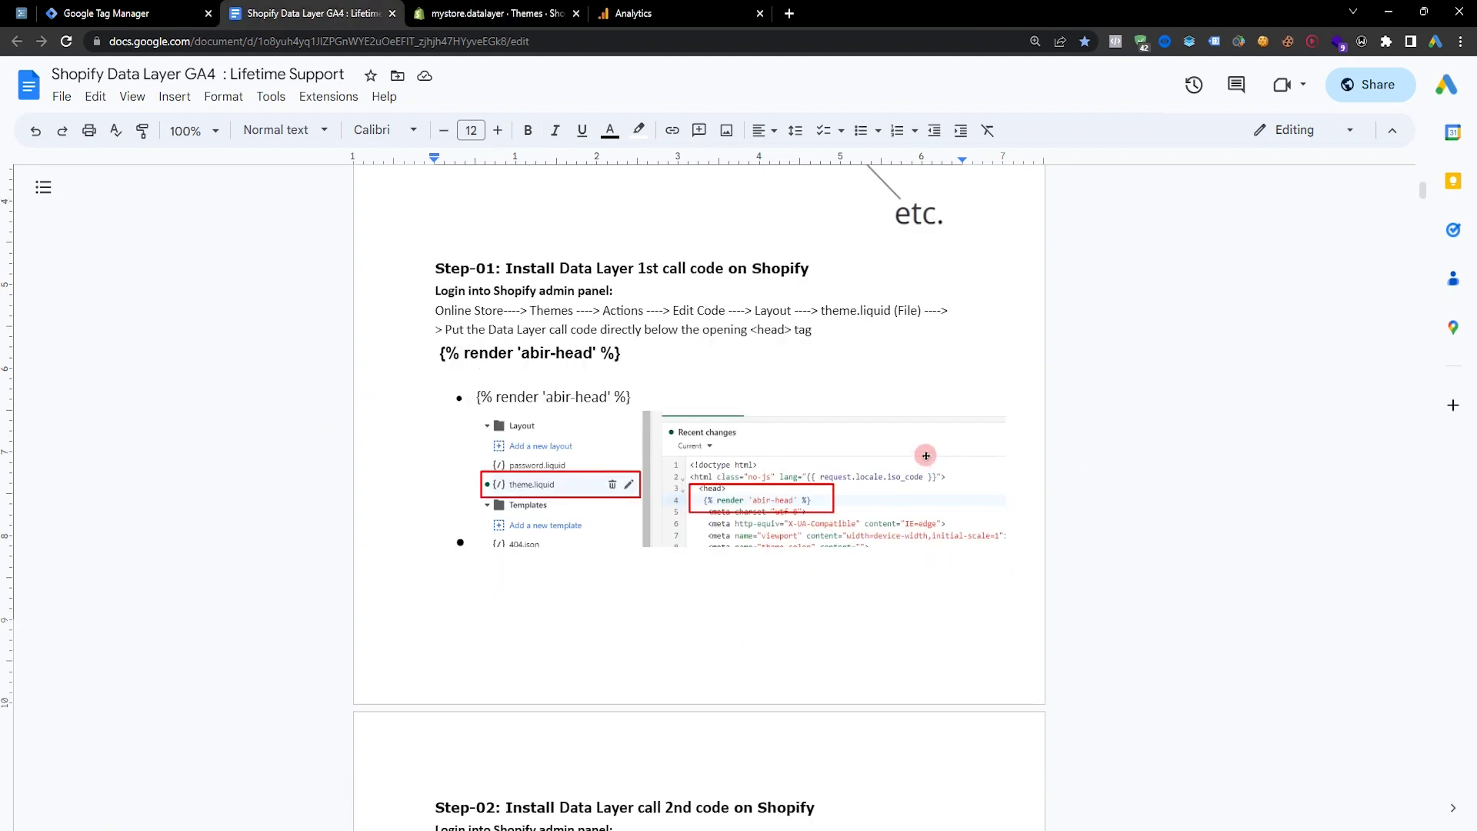
scroll(386, 501, "down", 5)
scroll(383, 419, "up", 5)
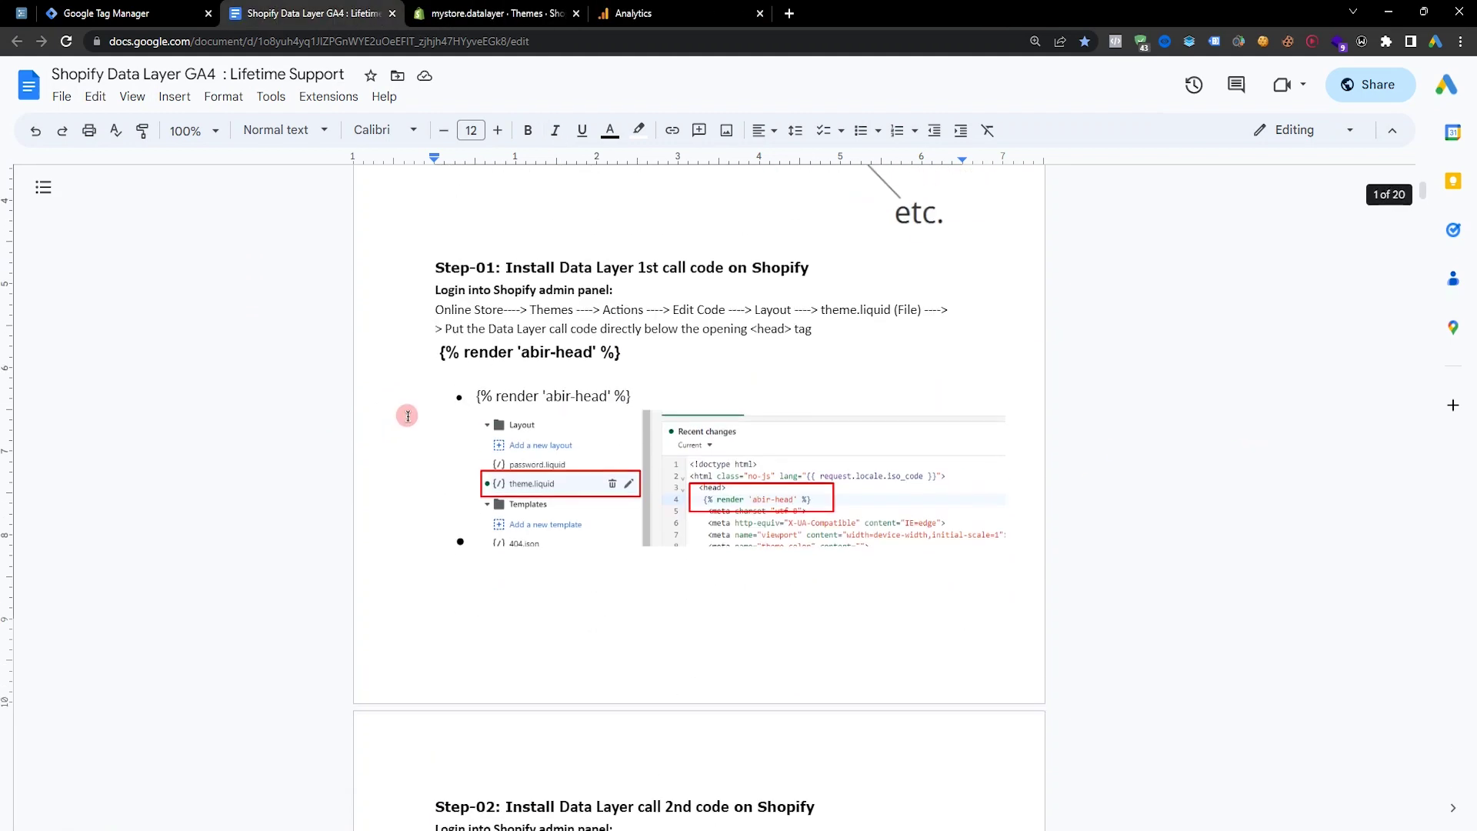
Copy the first data layer call code, {% render 'abir-head' %}, from Step-01 of the guide
triple_click(498, 352)
right_click(500, 348)
left_click(539, 400)
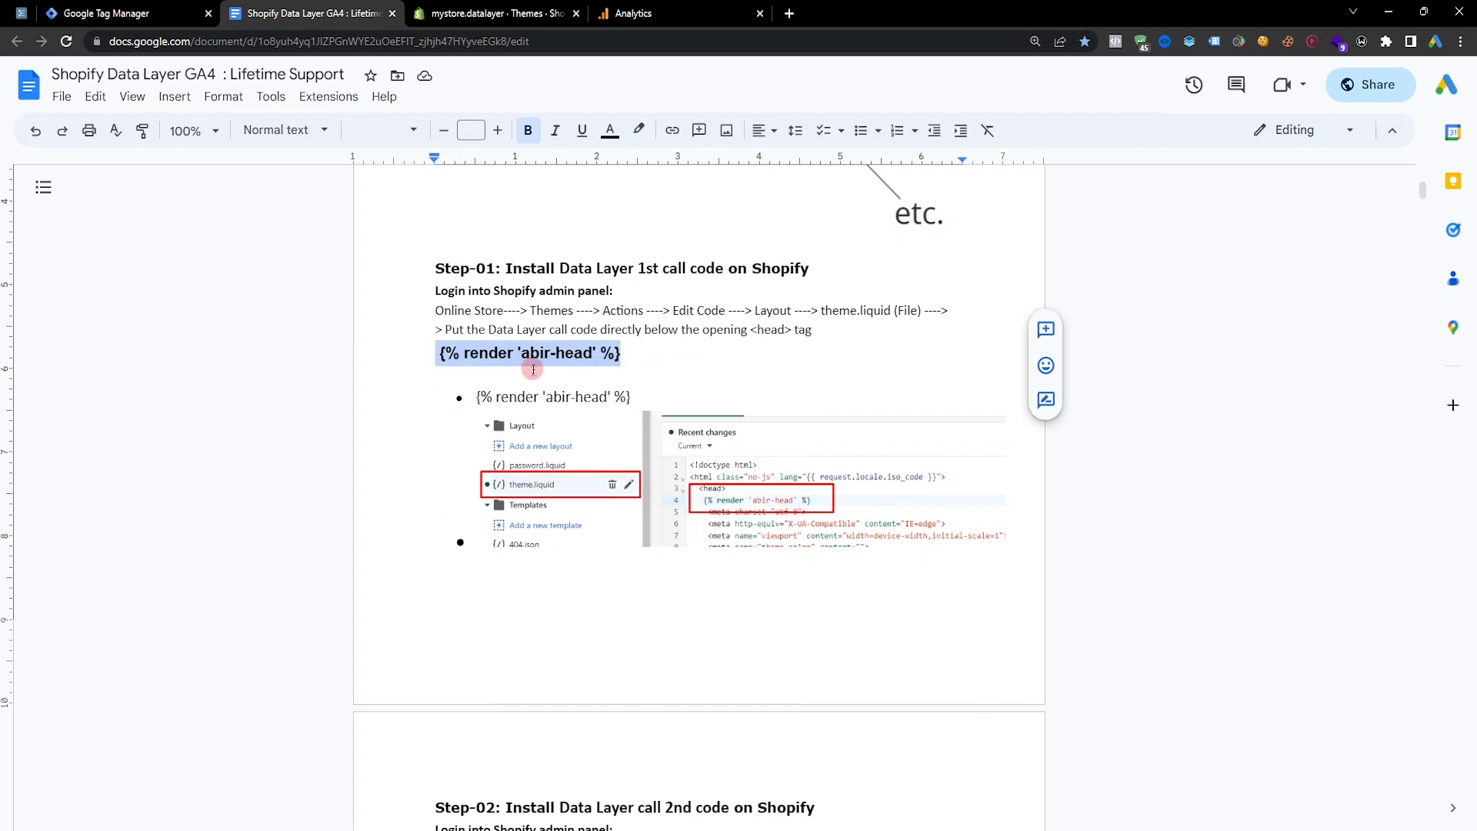
Switch to the Shopify admin and open the code editor for the current Dawn theme
left_click(474, 9)
left_click(67, 406)
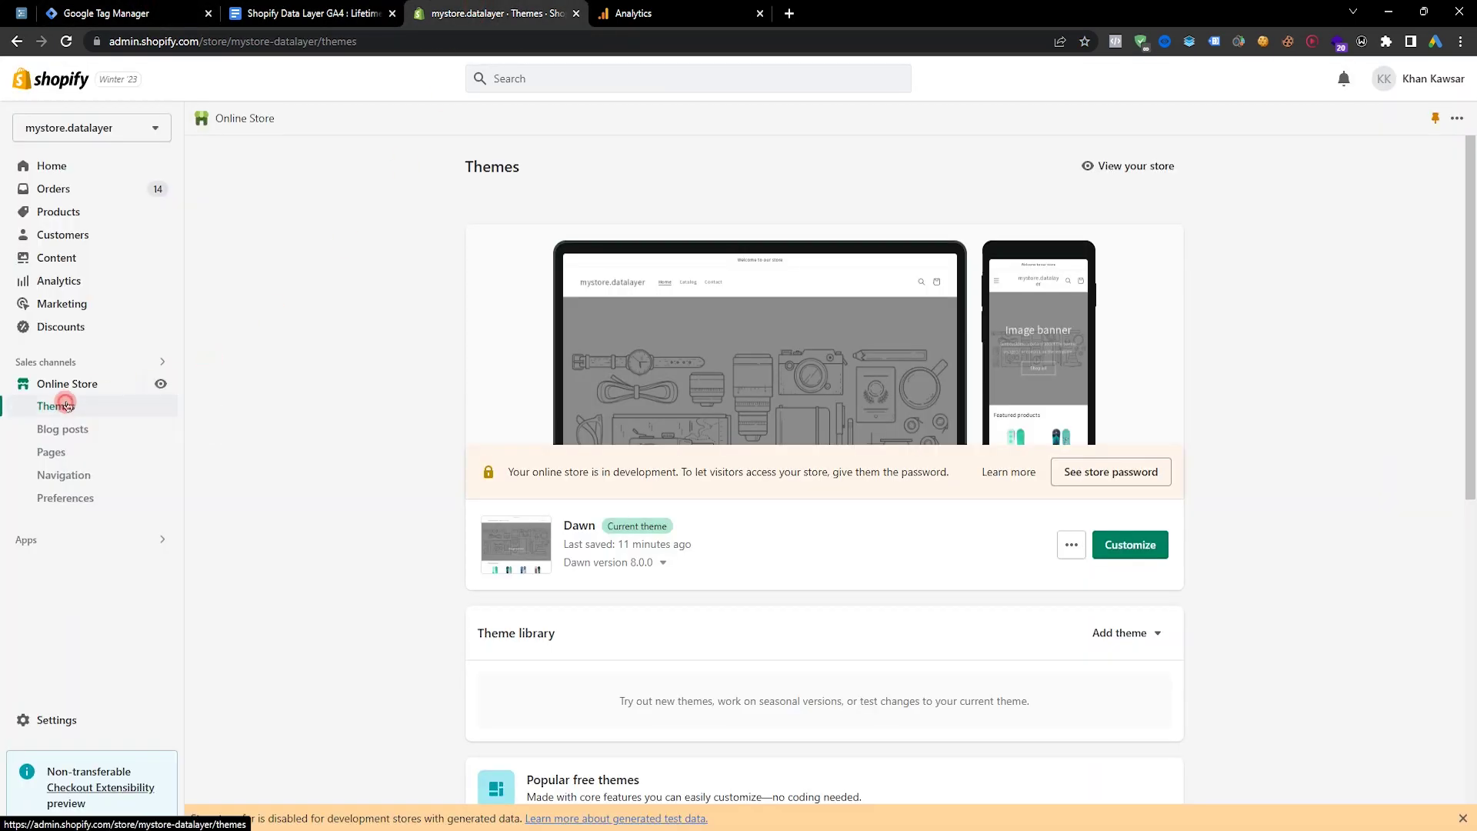
left_click(1071, 544)
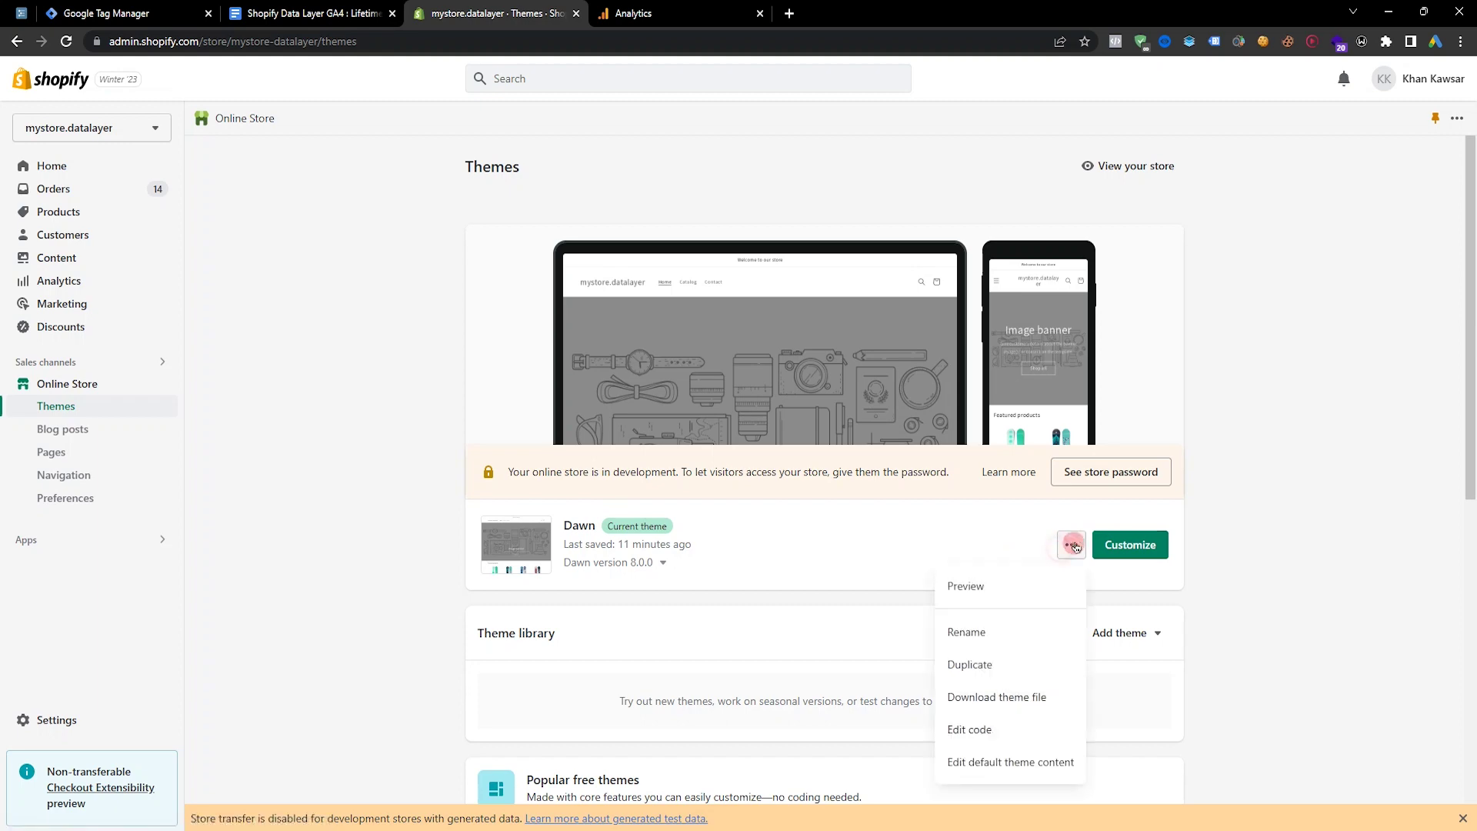
left_click(970, 729)
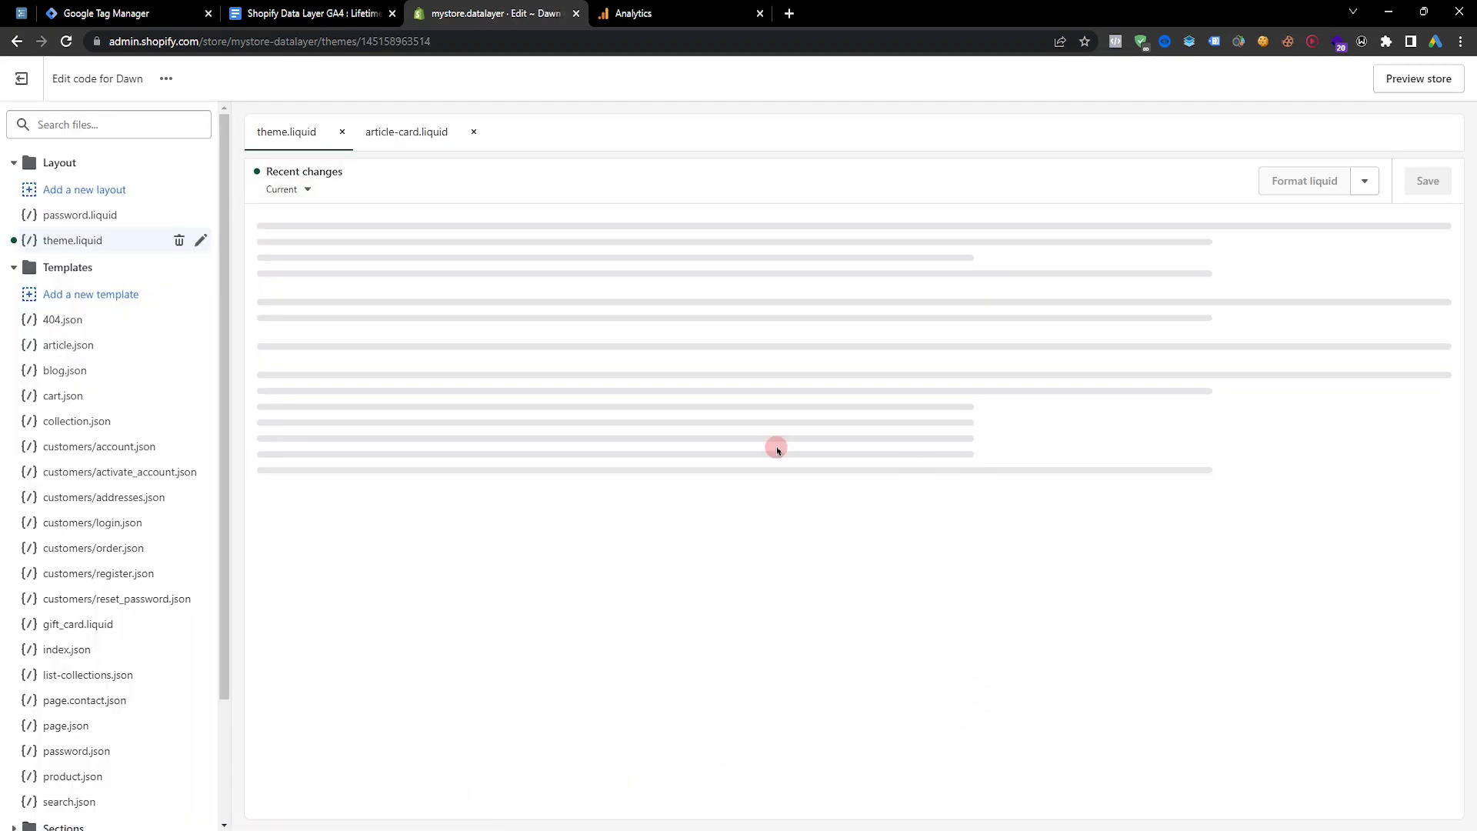
Paste {% render 'abir-head' %} on a new line directly below the opening <head> tag in theme.liquid and save the file
left_click(378, 245)
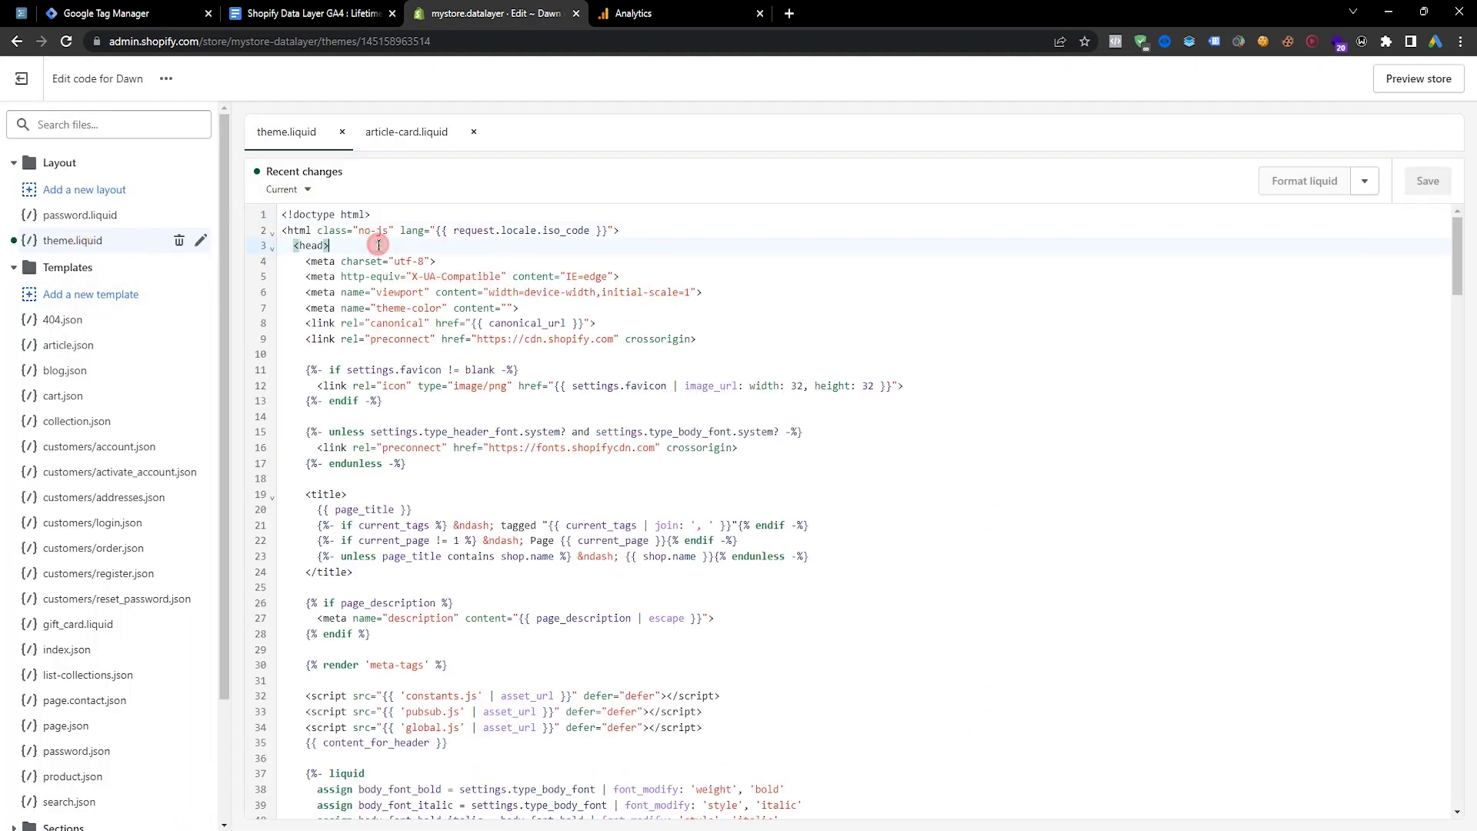
key("Return")
key("ctrl+v")
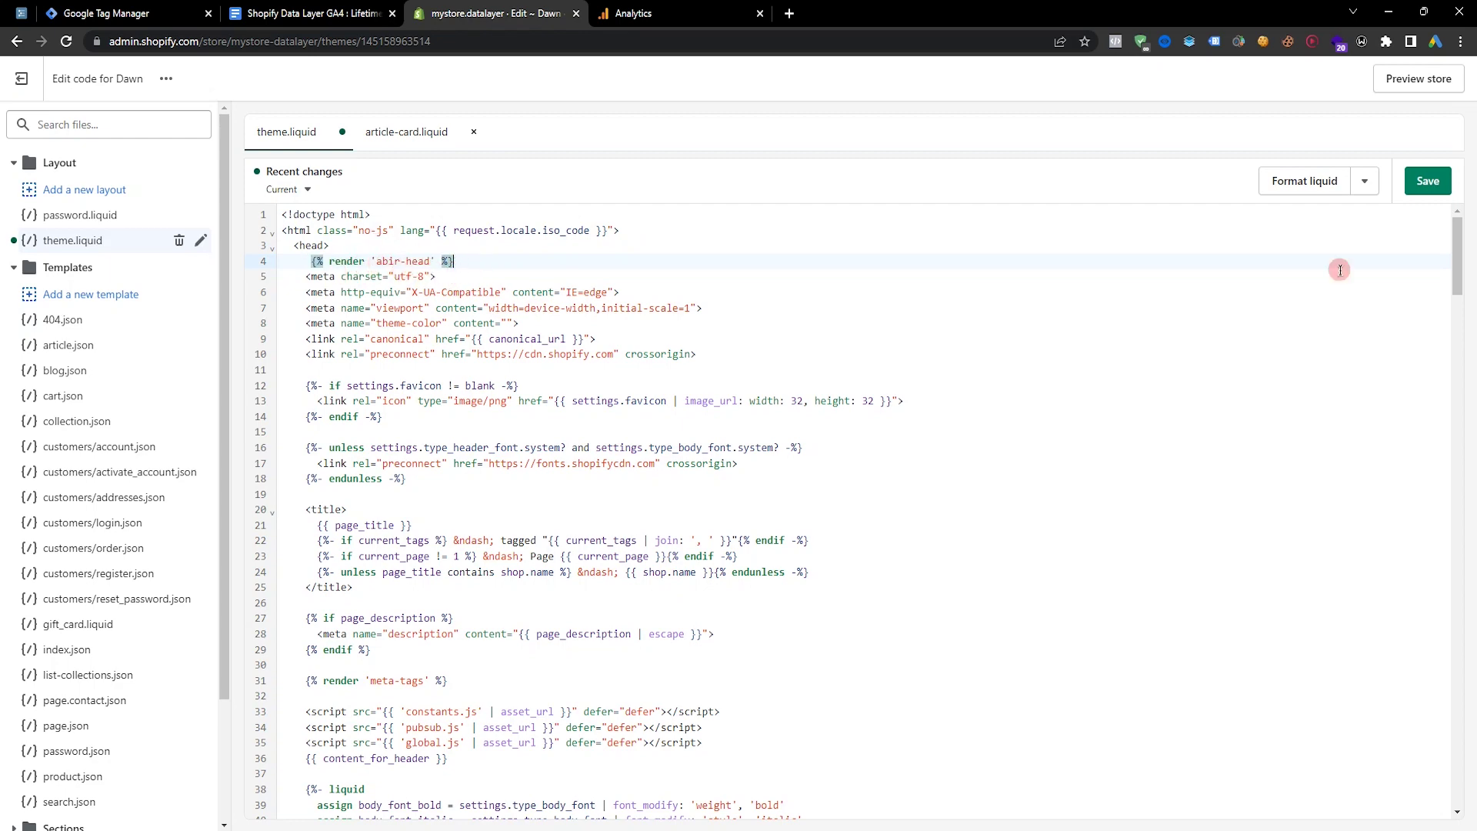
left_click(1428, 181)
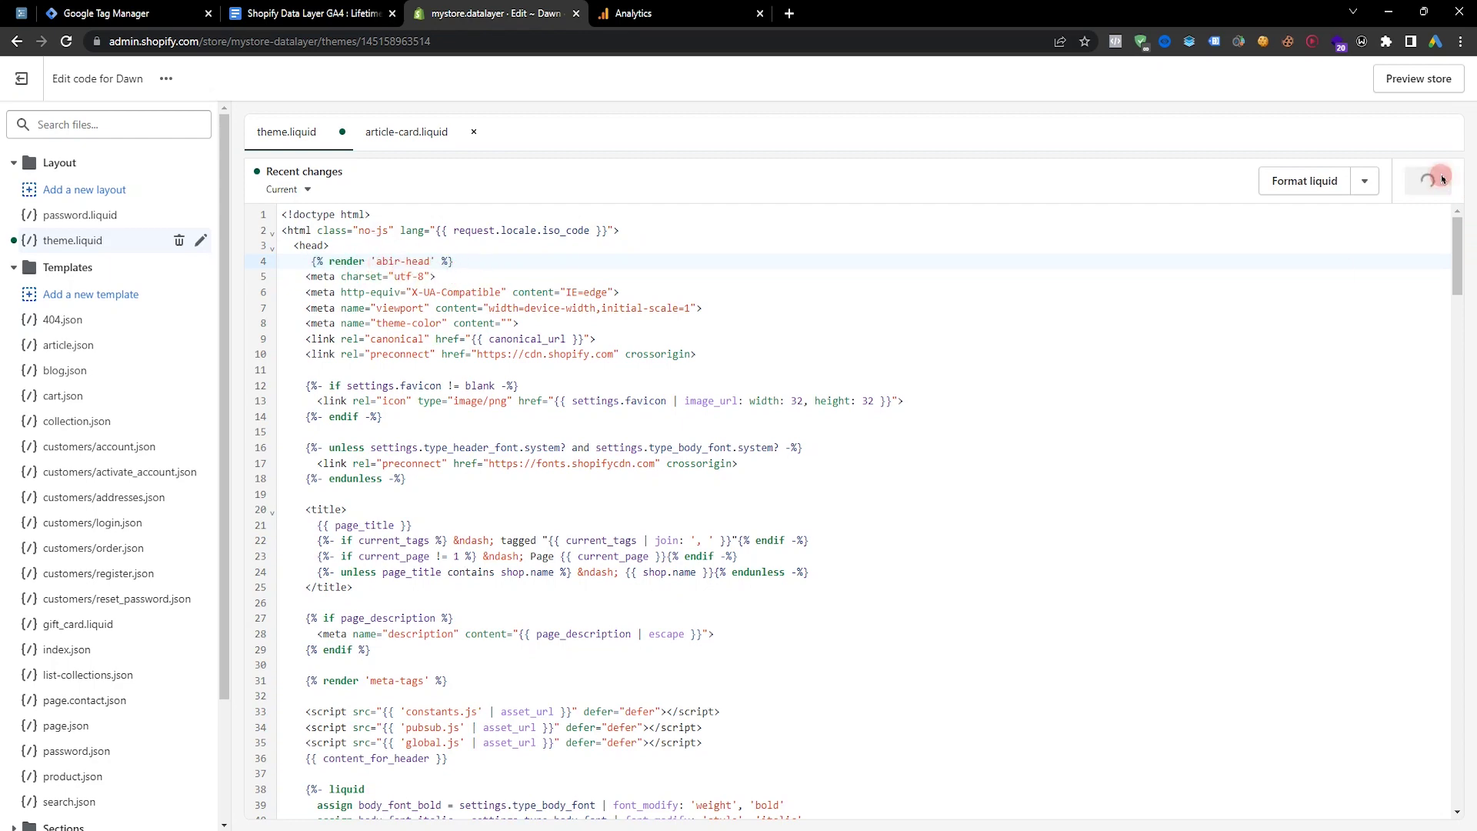
Return to the guide document and copy the Step-02 call code, {% render 'abir-body-end' %}
left_click(352, 6)
scroll(650, 431, "down", 6)
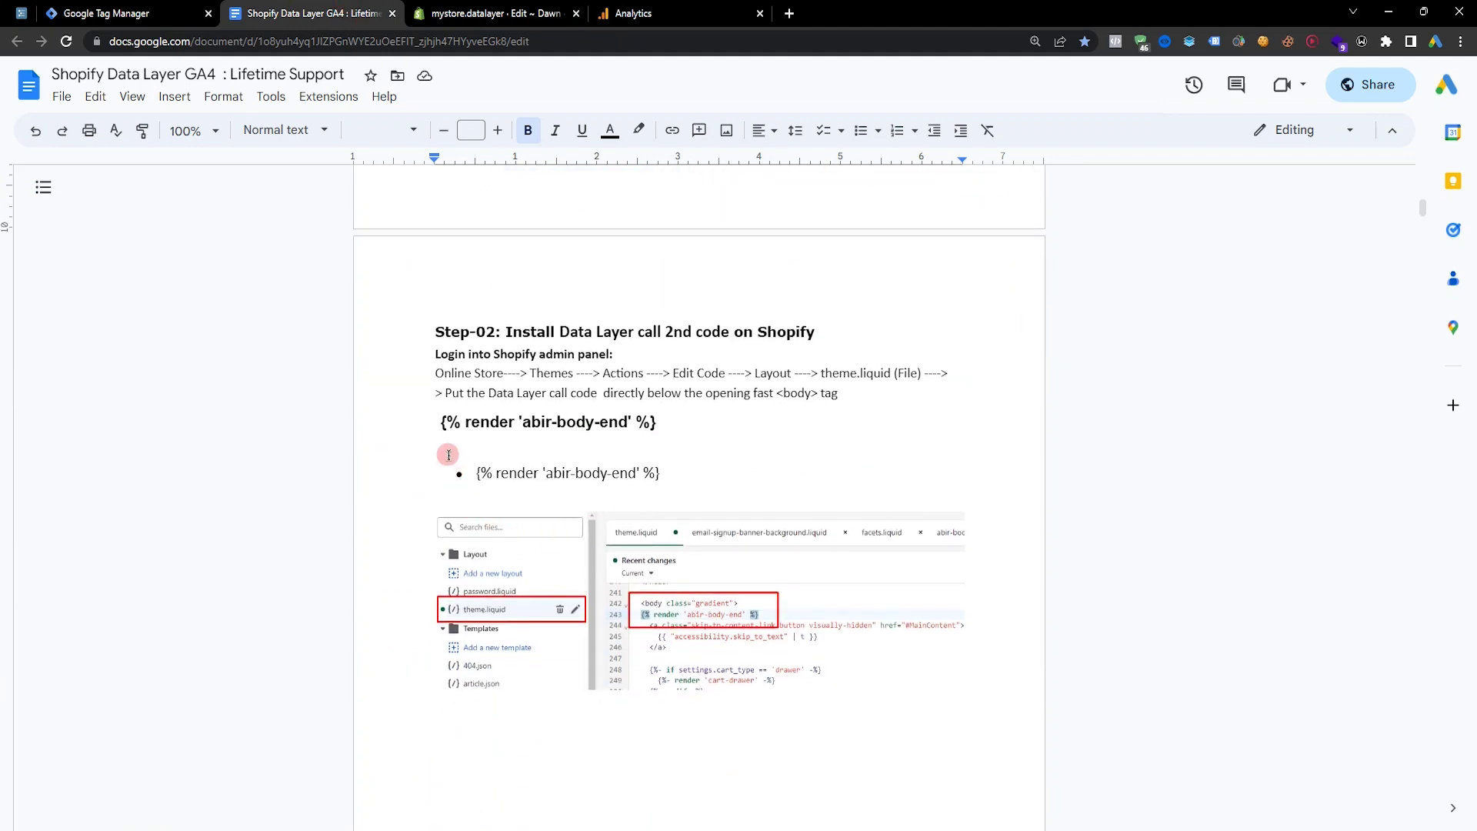
left_click_drag(435, 422, 659, 422)
In Shopify's theme.liquid, paste {% render 'abir-body-end' %} on a new line directly below the opening <body> tag and save the file
left_click(492, 13)
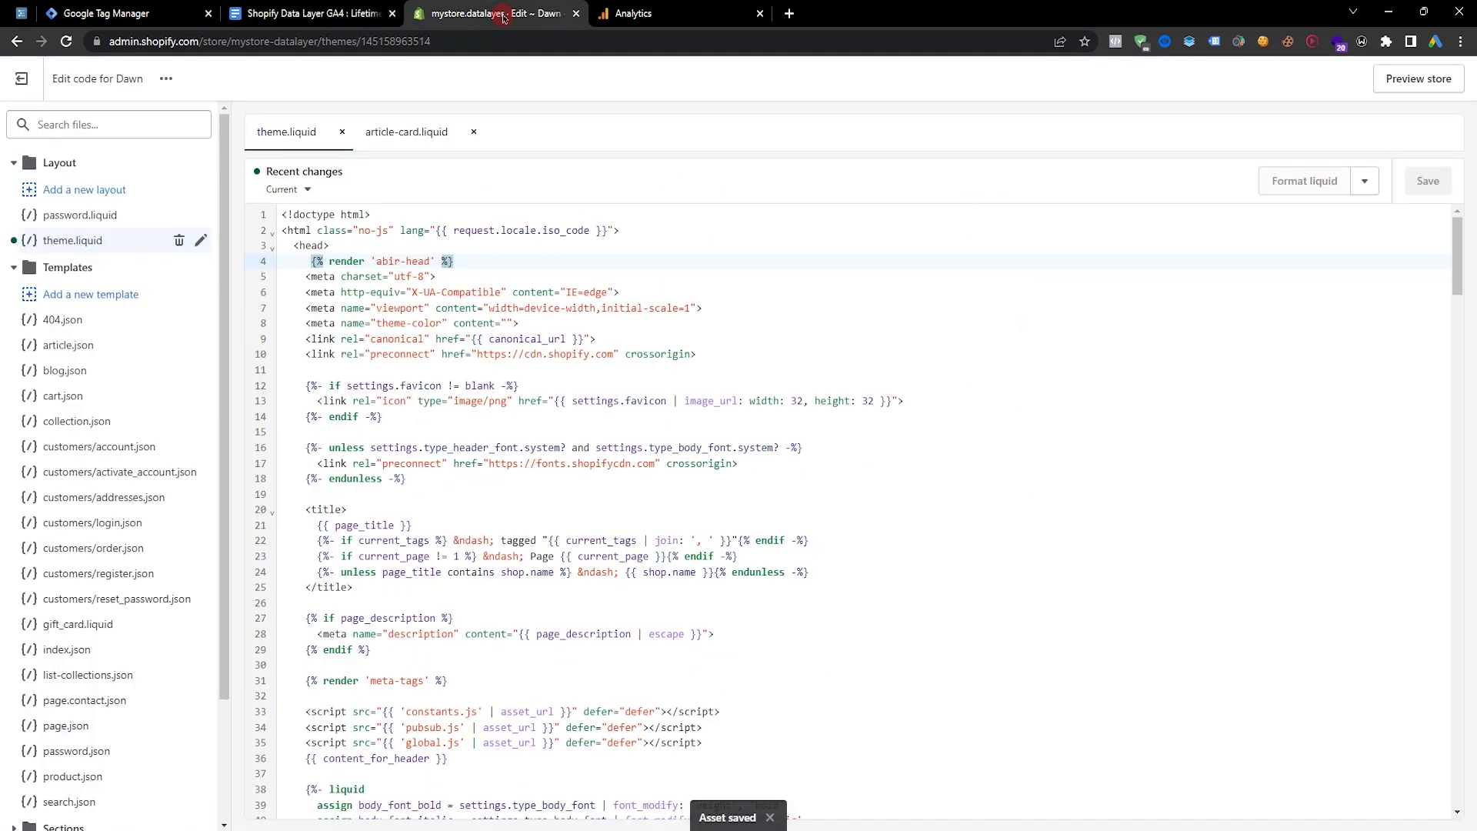
scroll(819, 354, "down", 2)
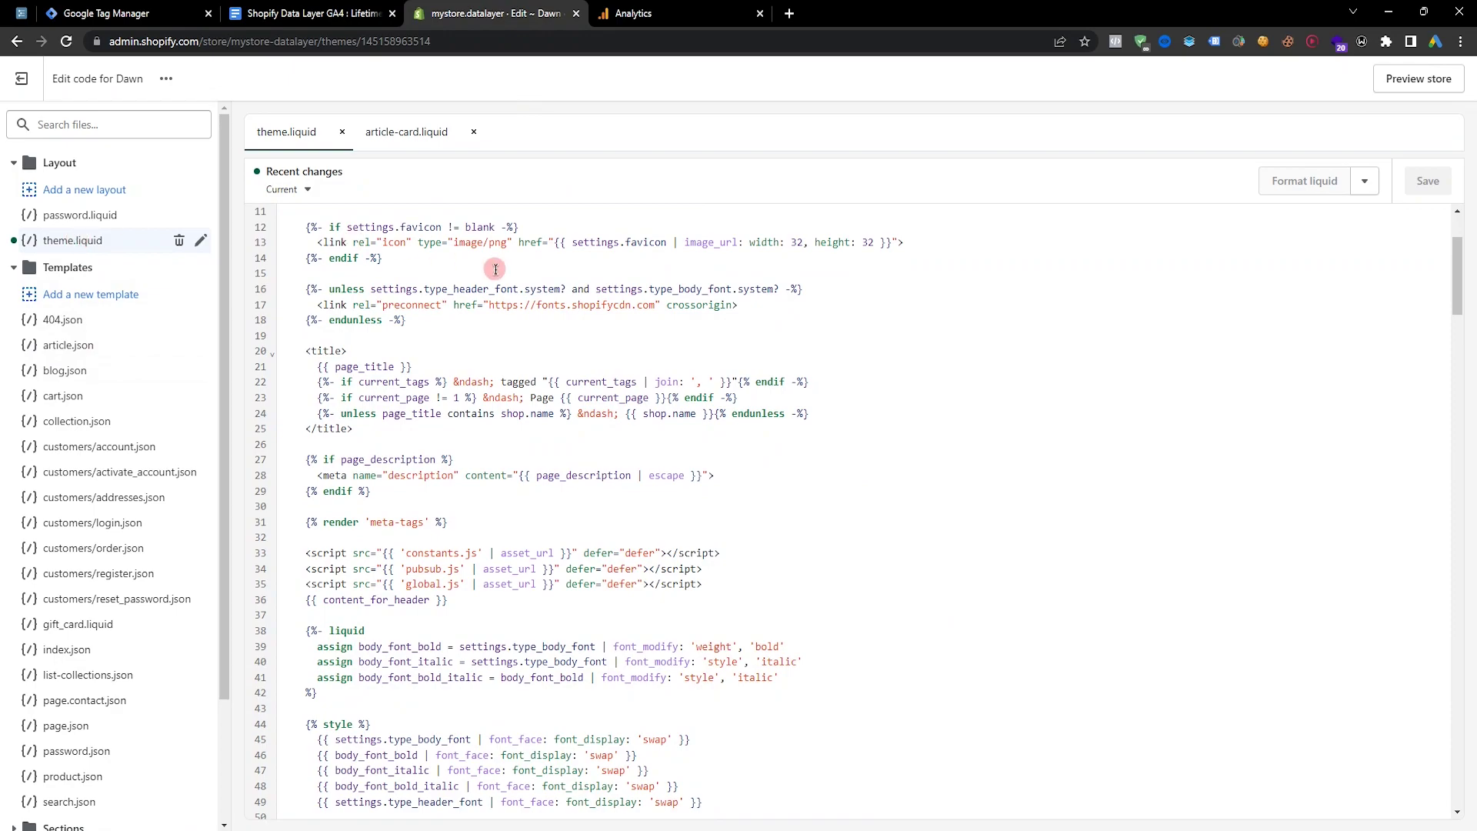
scroll(592, 336, "down", 20)
scroll(592, 336, "down", 12)
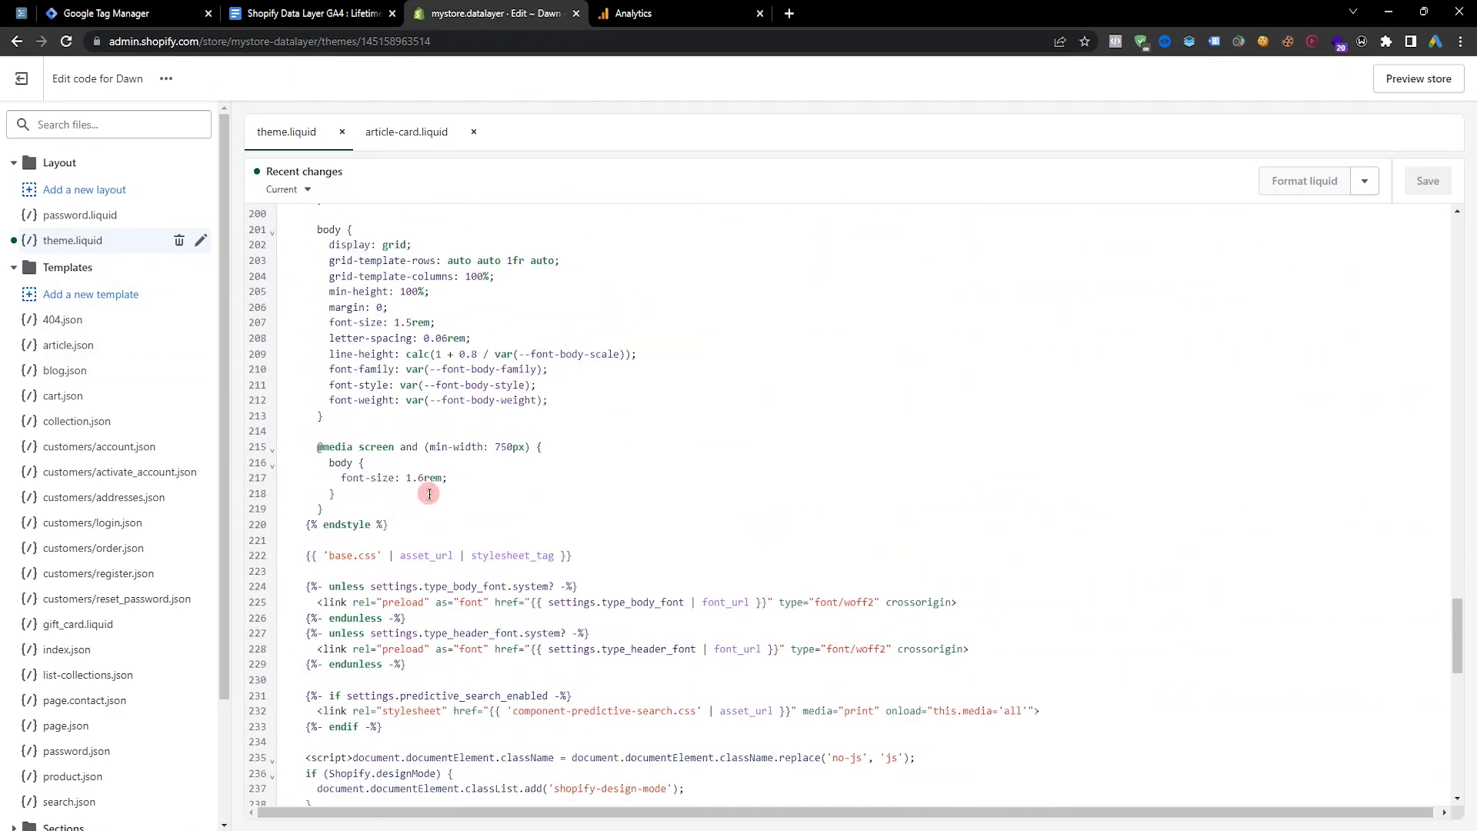
scroll(499, 504, "down", 1)
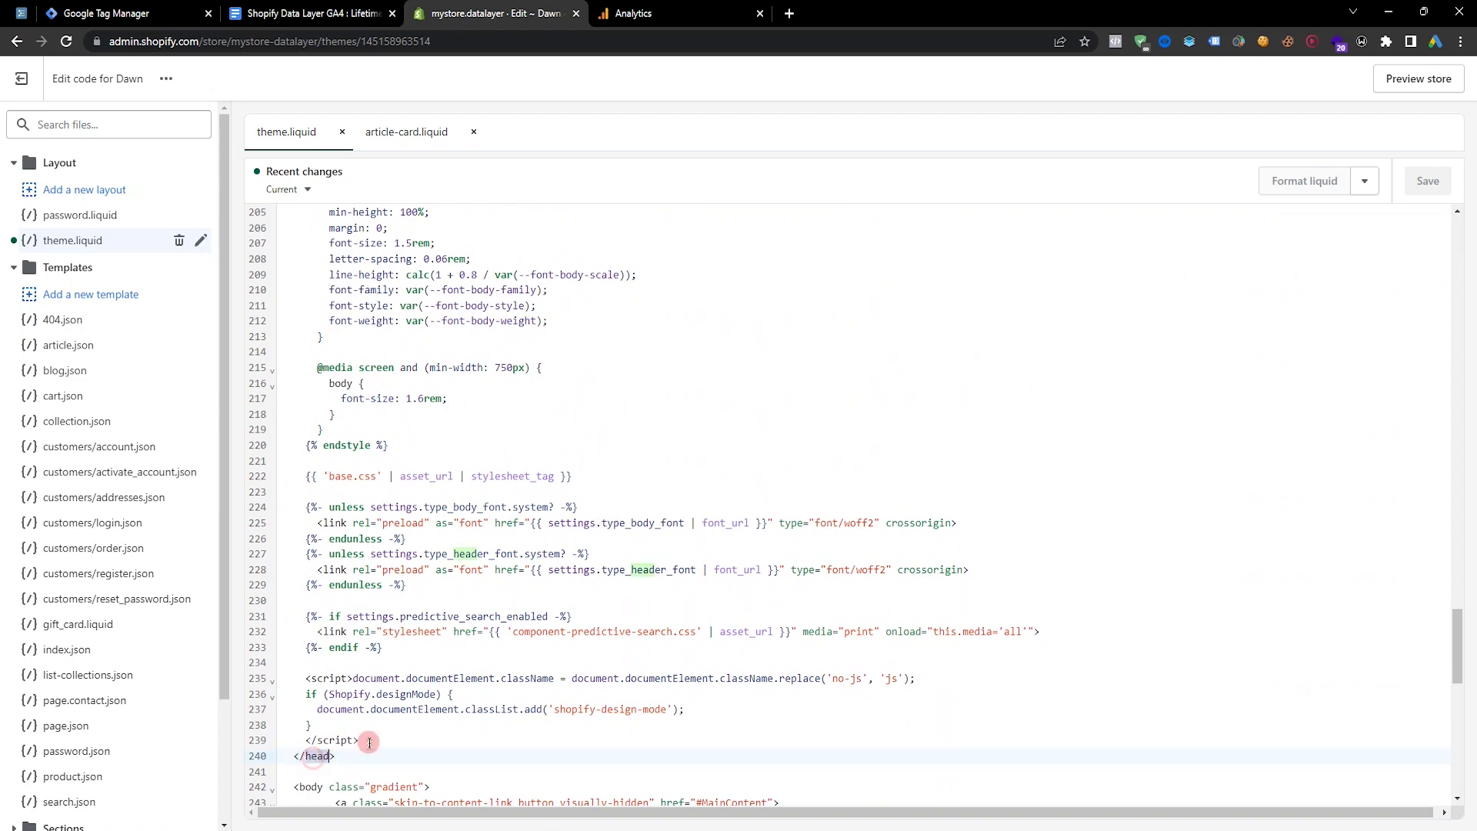
scroll(330, 692, "down", 4)
left_click(306, 469)
left_click(452, 471)
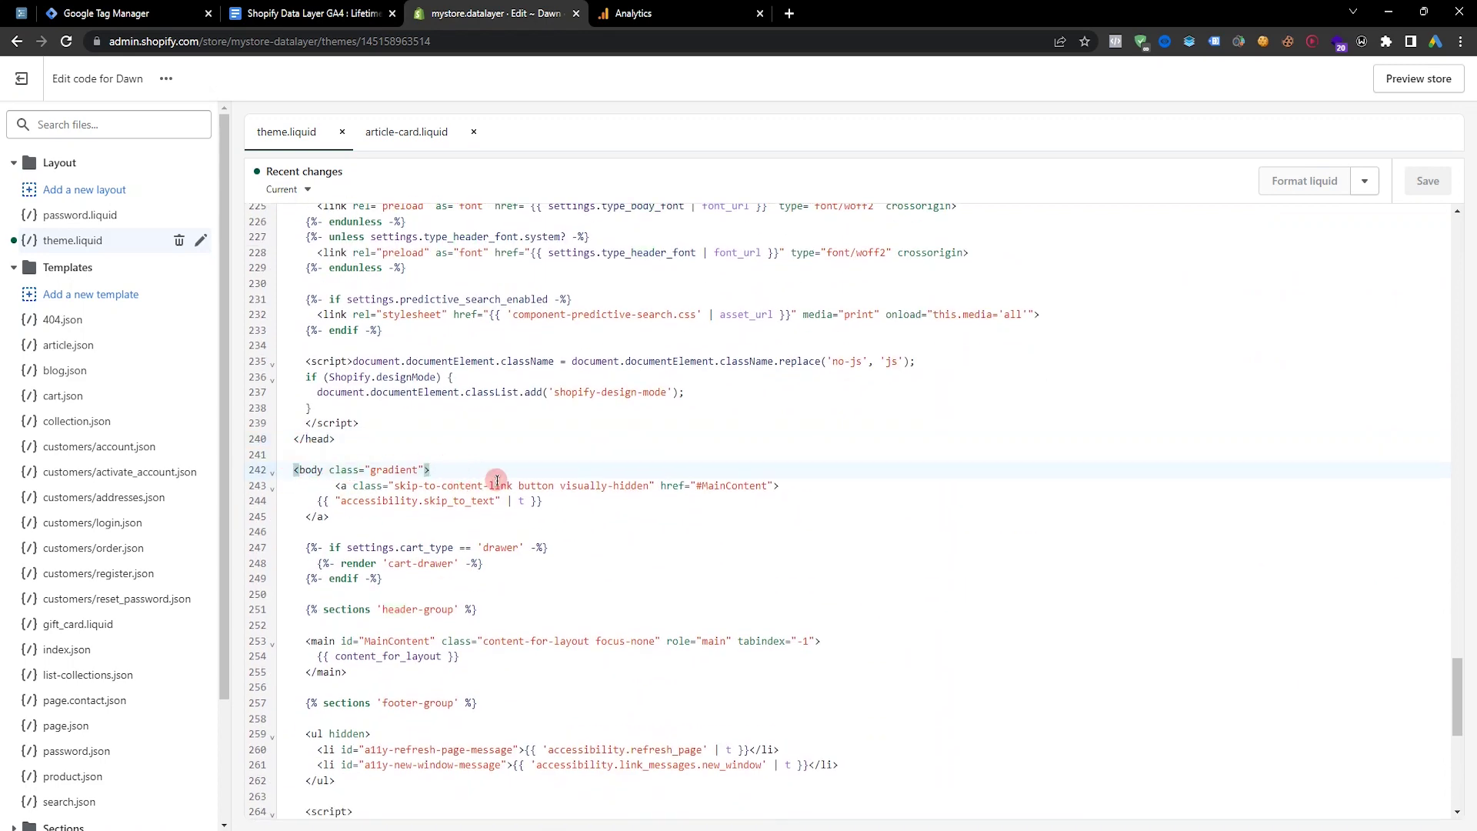
key("Return")
key("ctrl+v")
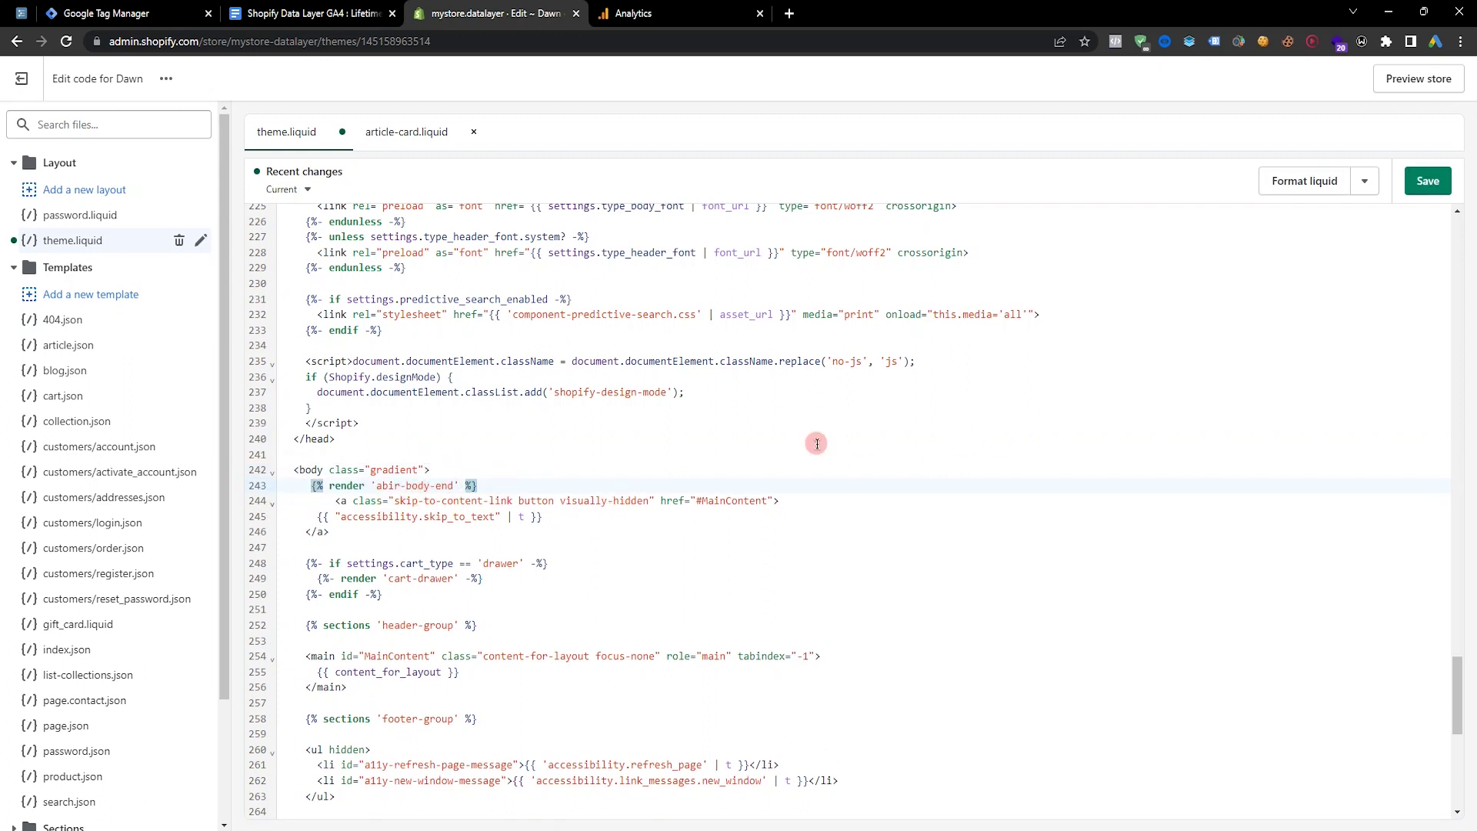
left_click(1429, 182)
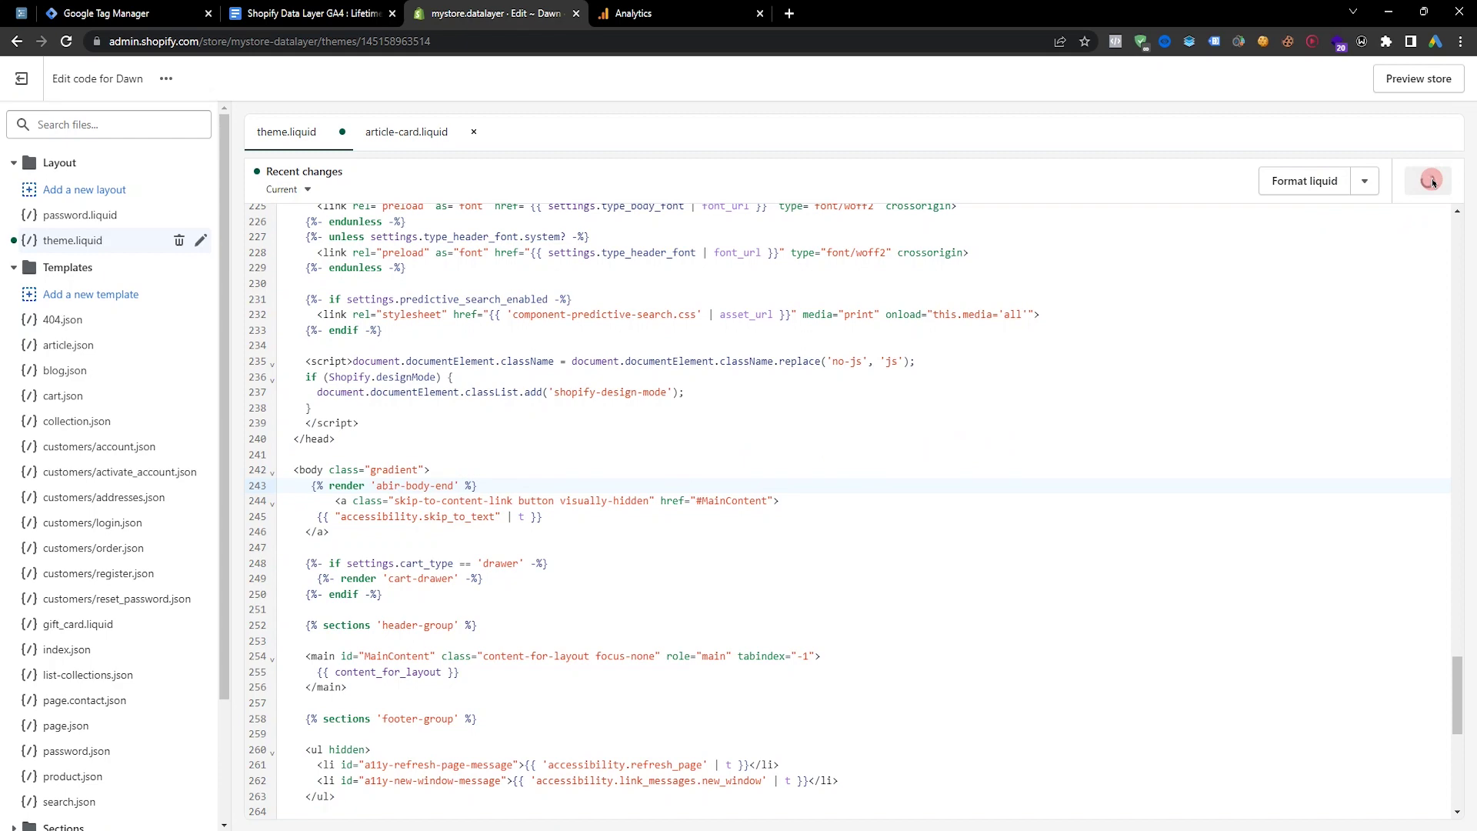
Go back to the guide document and copy the snippet name abir-body-end from Step-3
left_click(316, 9)
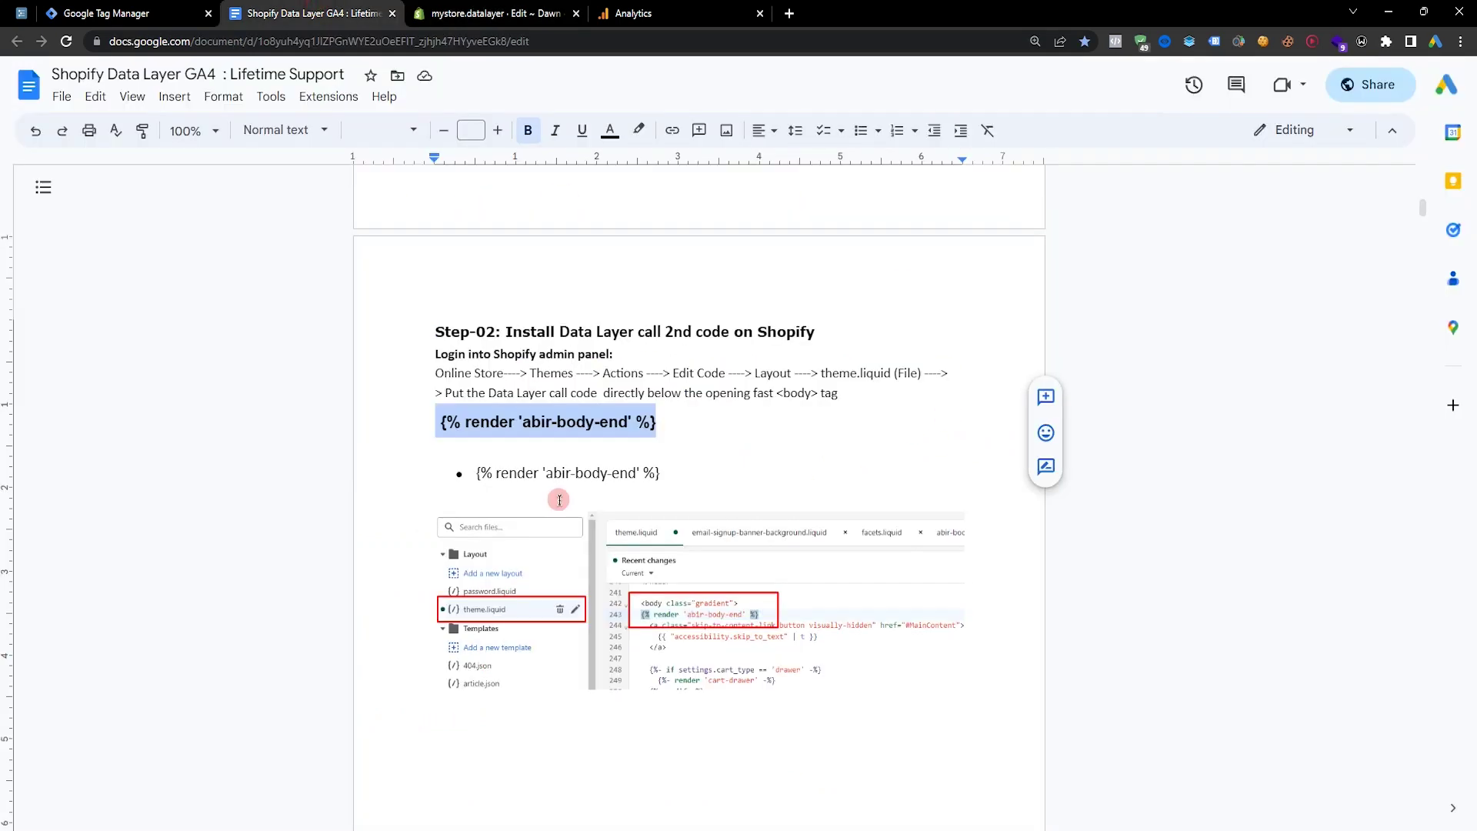
scroll(803, 485, "down", 12)
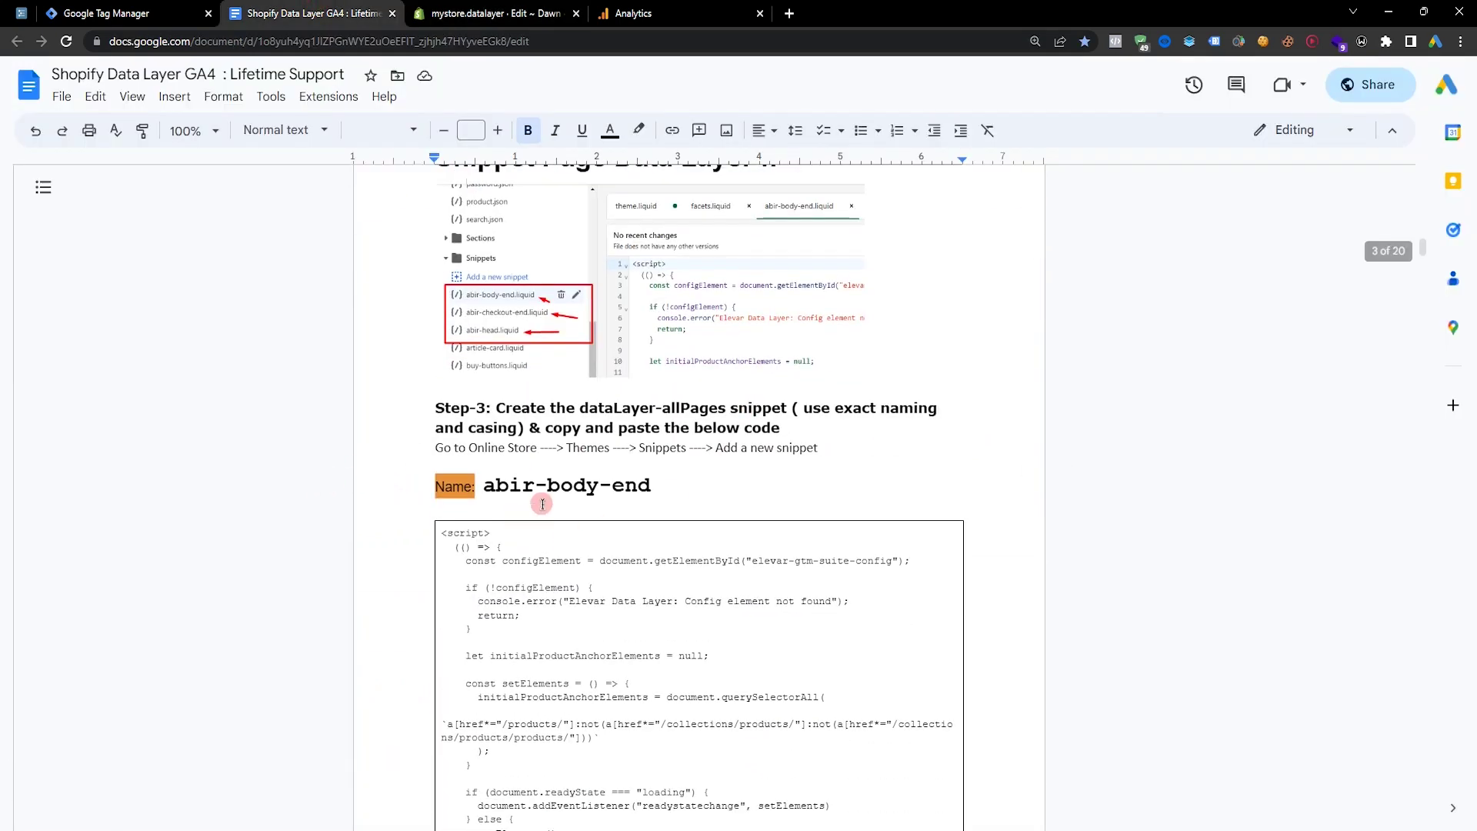
scroll(543, 504, "up", 1)
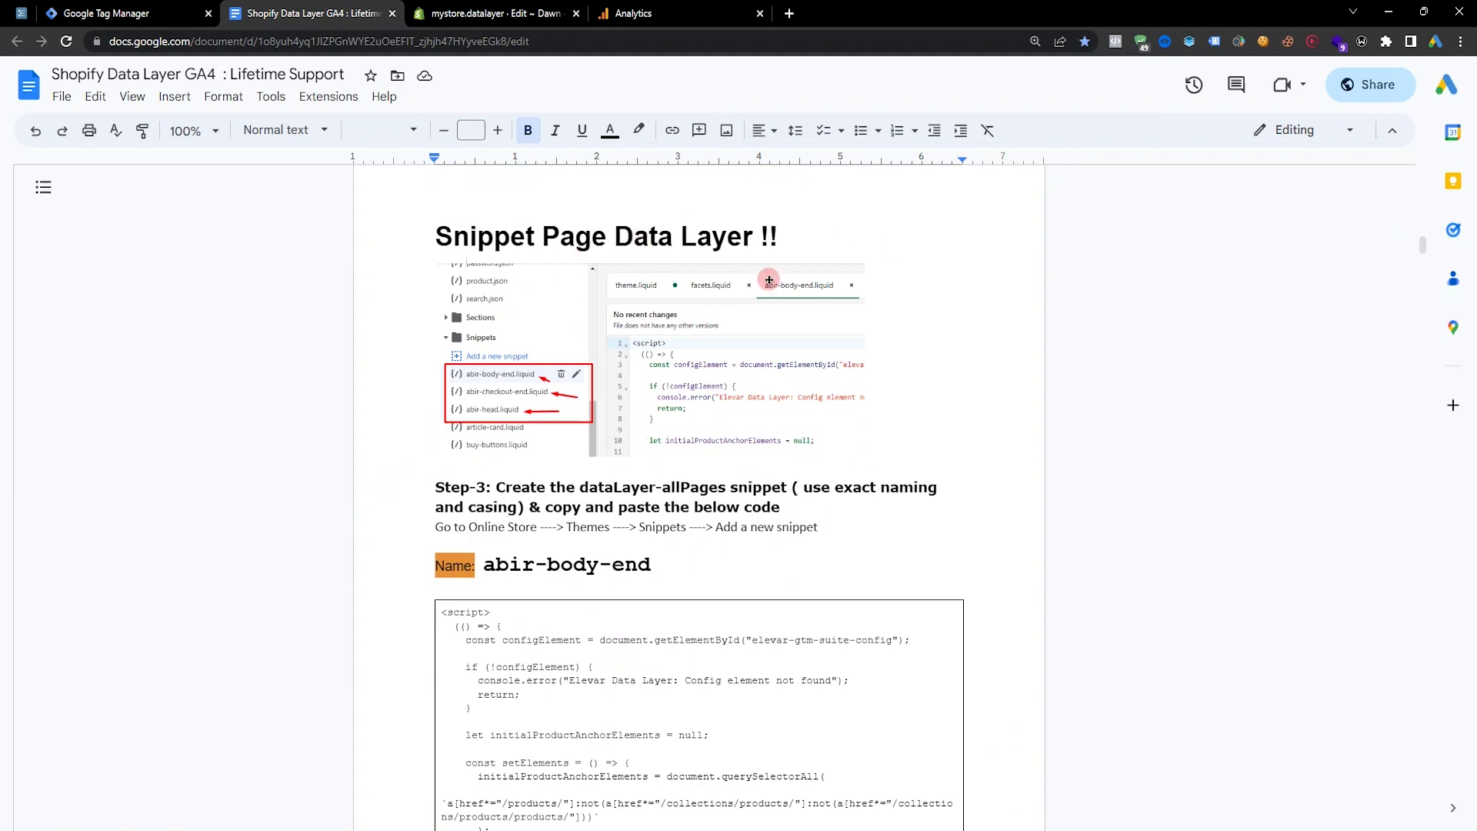
scroll(533, 288, "down", 3)
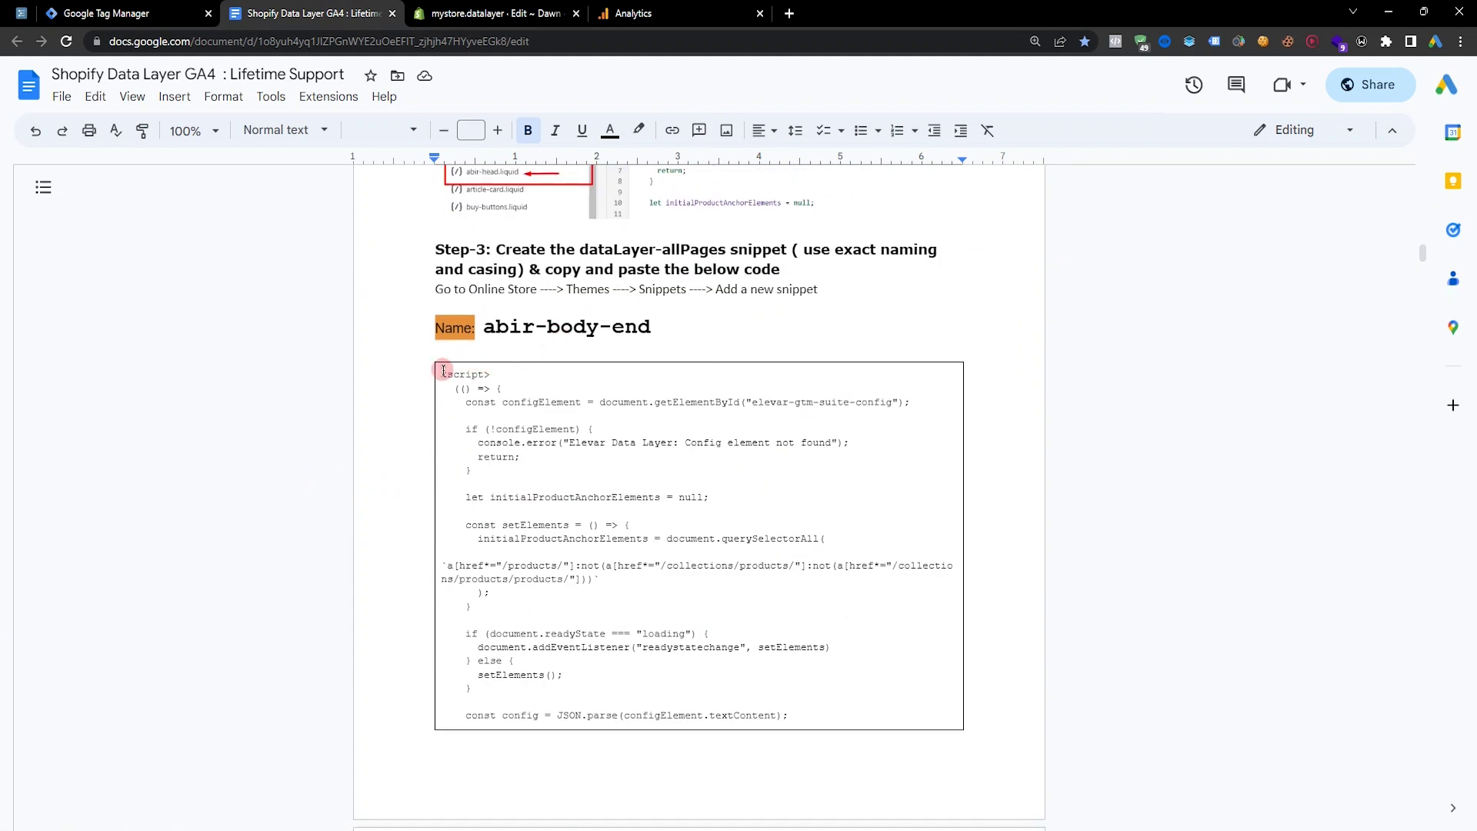
left_click_drag(485, 327, 648, 322)
right_click(601, 331)
left_click(654, 187)
In the Shopify theme code, add a new snippet named abir-body-end
left_click(528, 13)
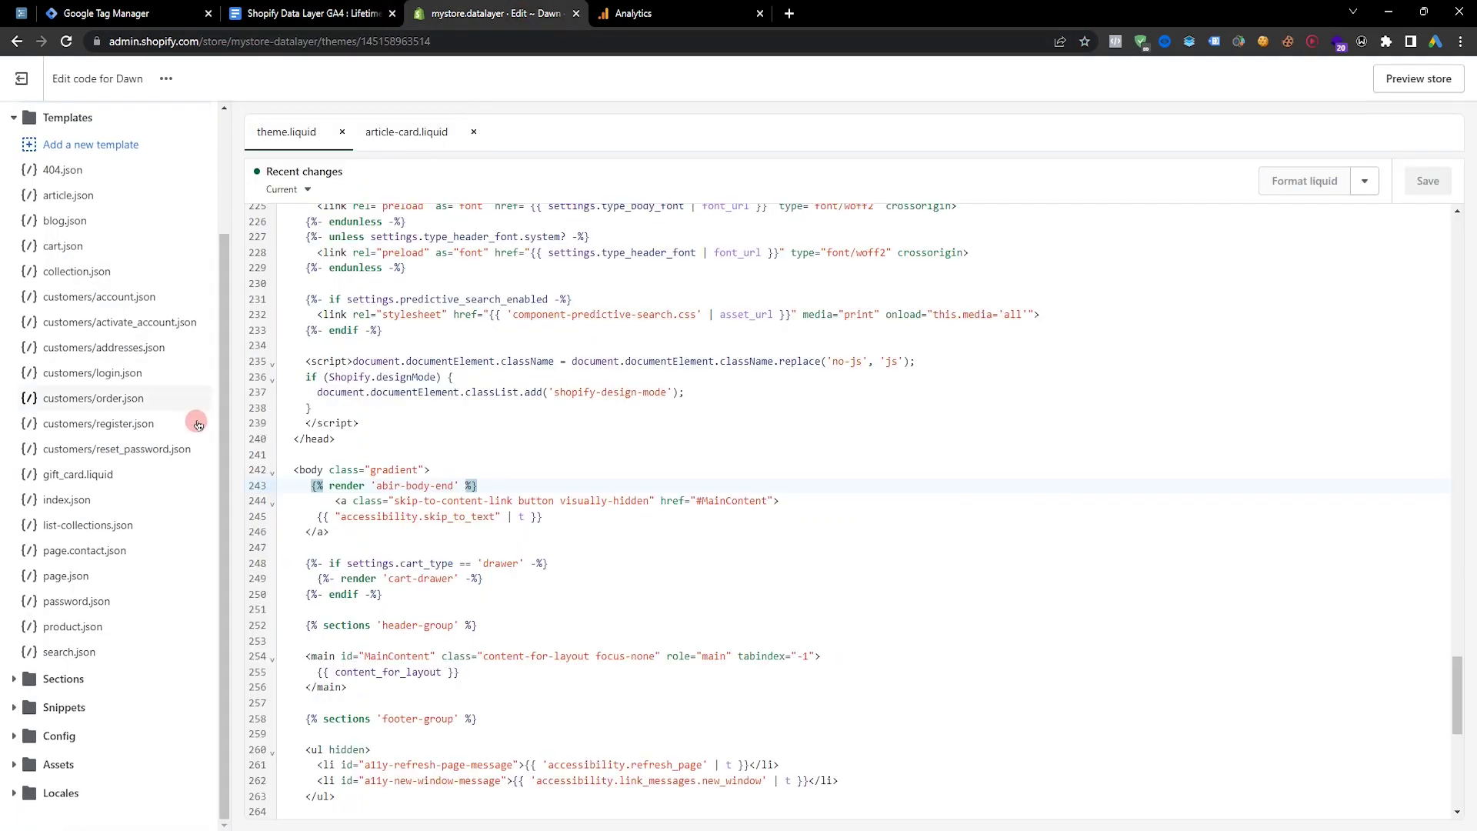
left_click(77, 739)
scroll(69, 520, "down", 4)
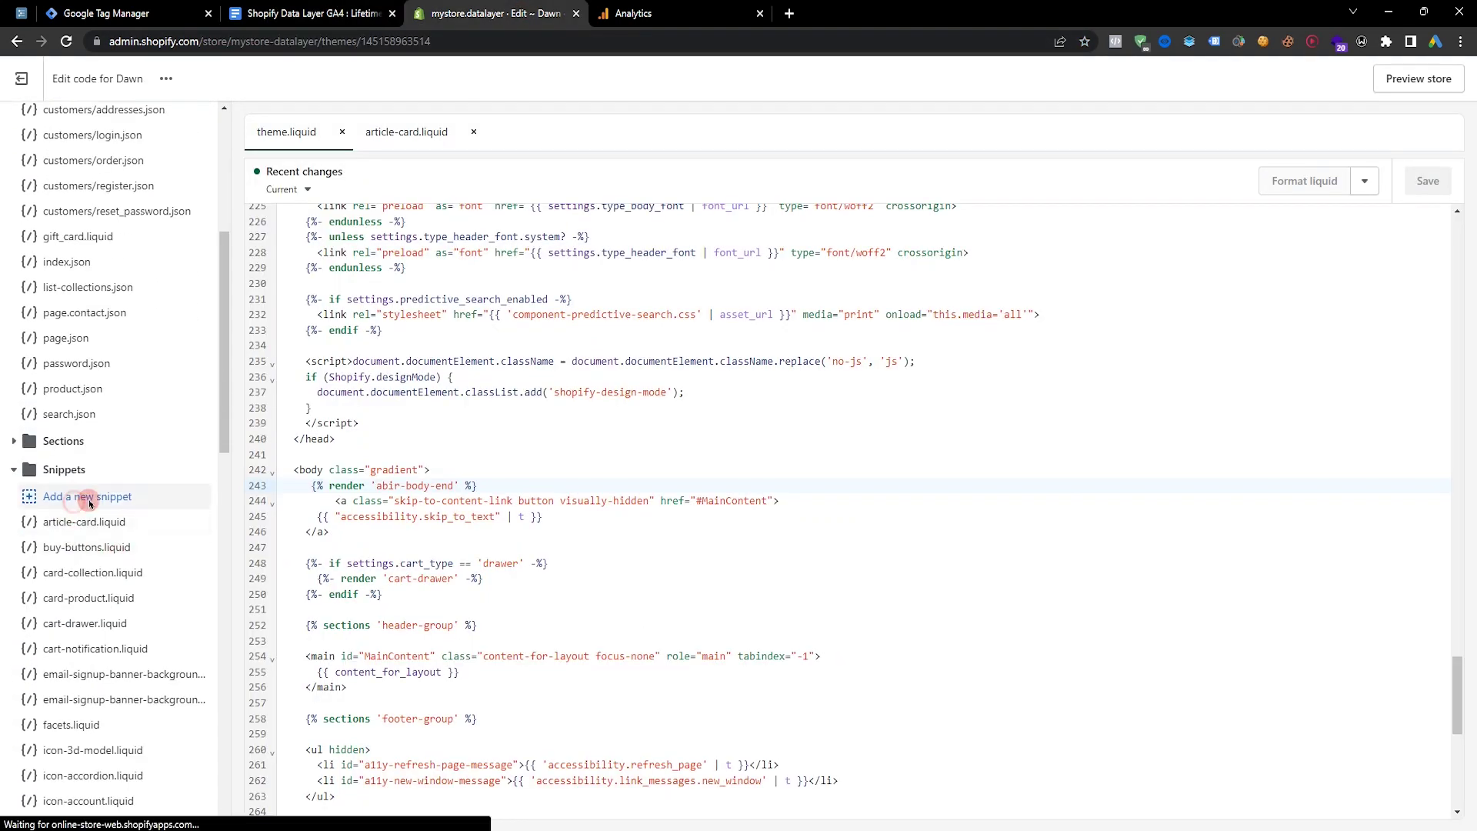
left_click(77, 497)
key("ctrl+v")
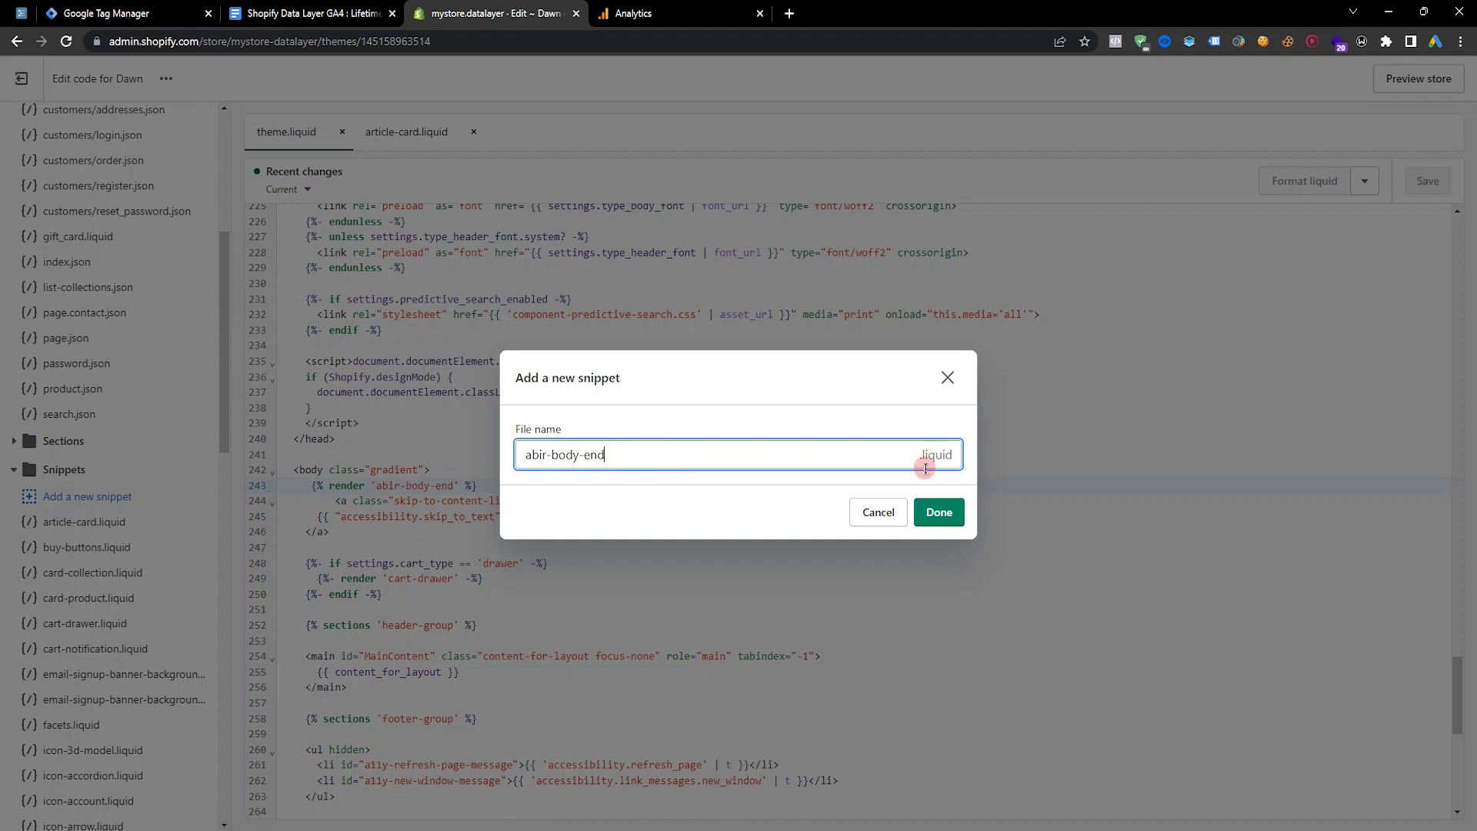
left_click(938, 511)
Copy the full abir-body-end script from the guide document and paste it into the empty abir-body-end.liquid snippet in Shopify
left_click(312, 13)
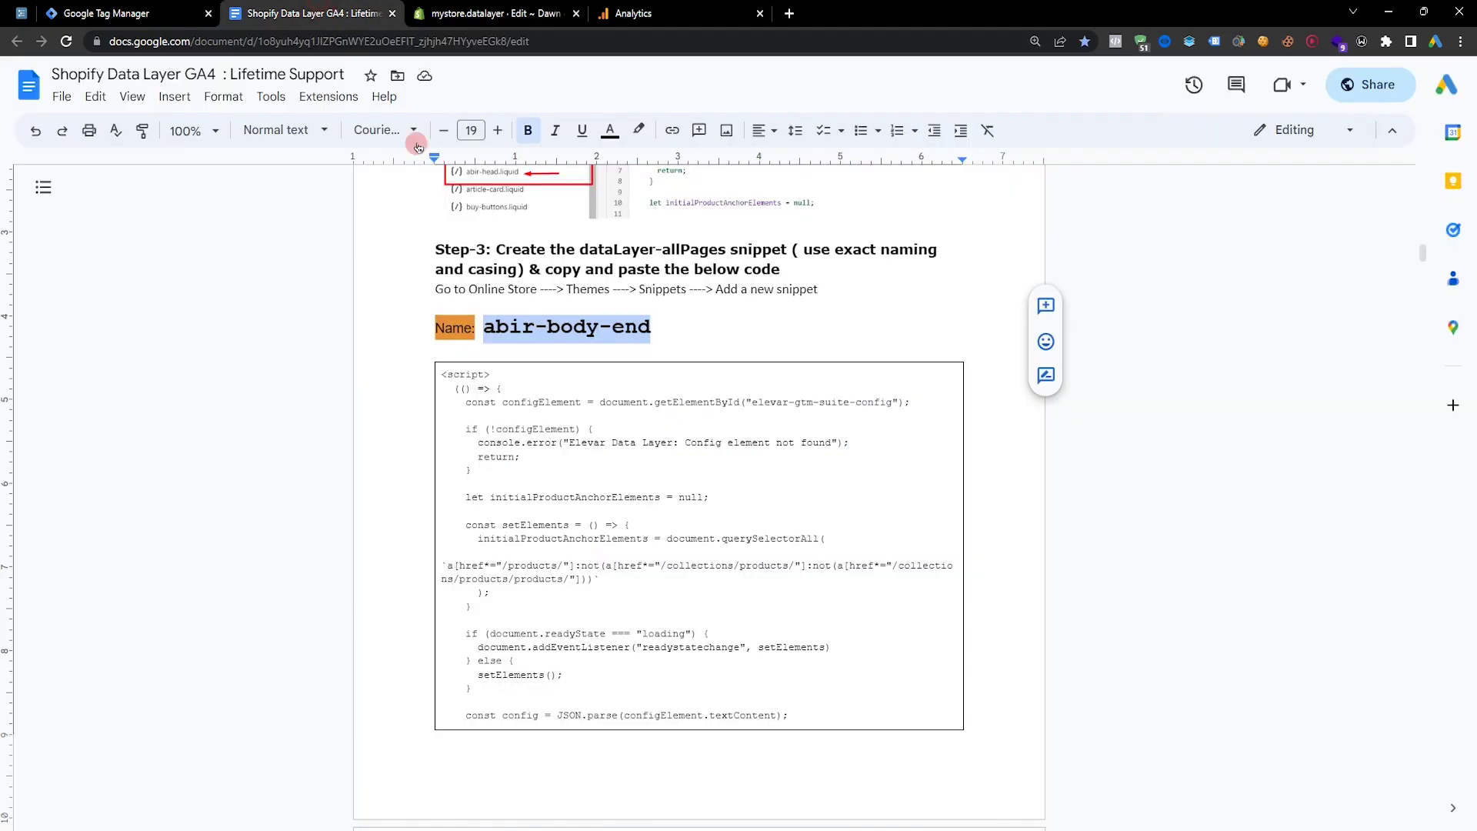
left_click_drag(443, 295, 704, 368)
scroll(785, 511, "down", 15)
scroll(738, 544, "down", 10)
right_click(651, 235)
left_click(713, 274)
scroll(836, 347, "up", 10)
left_click(531, 13)
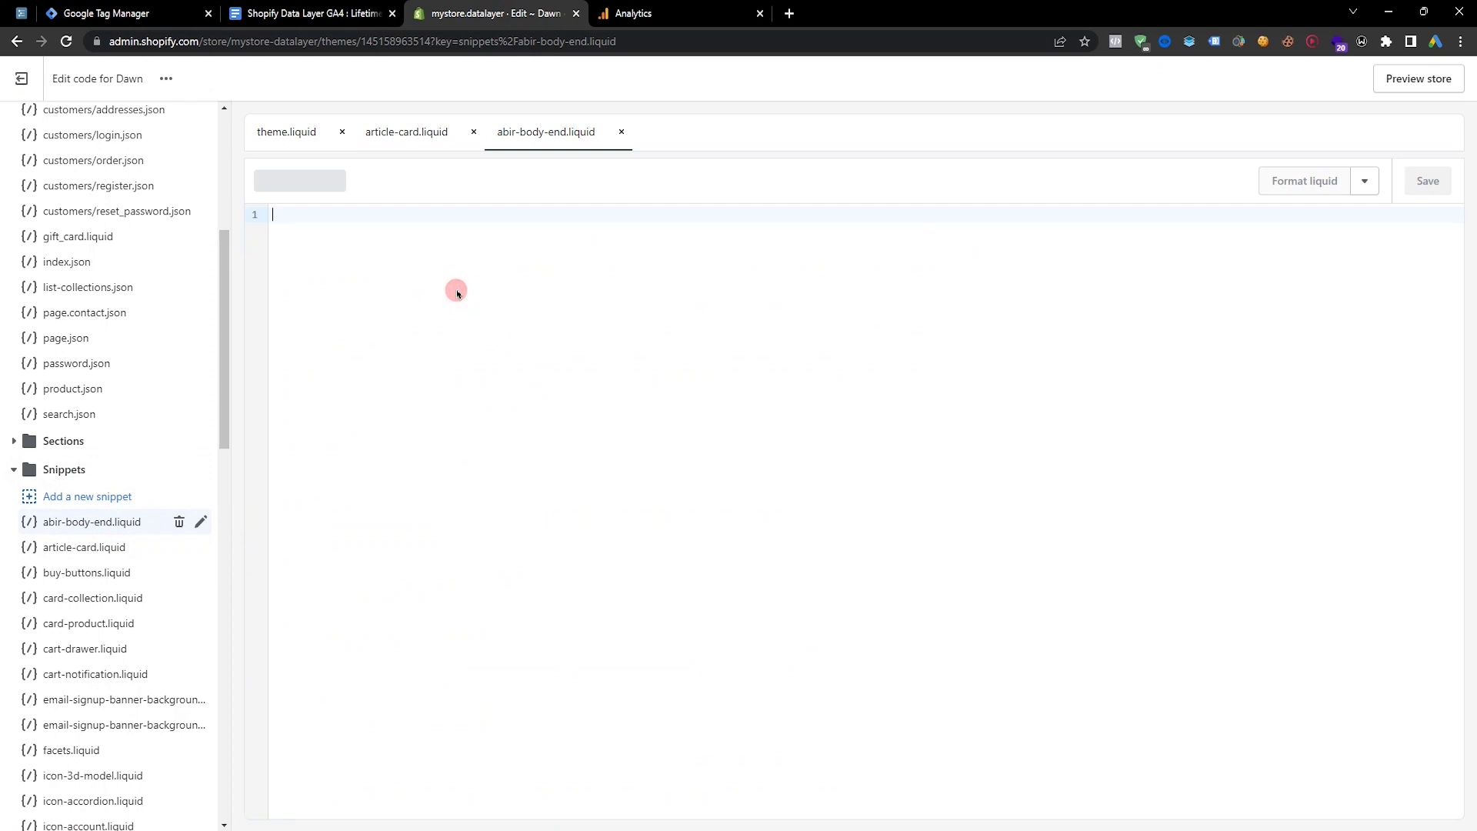
key("ctrl+v")
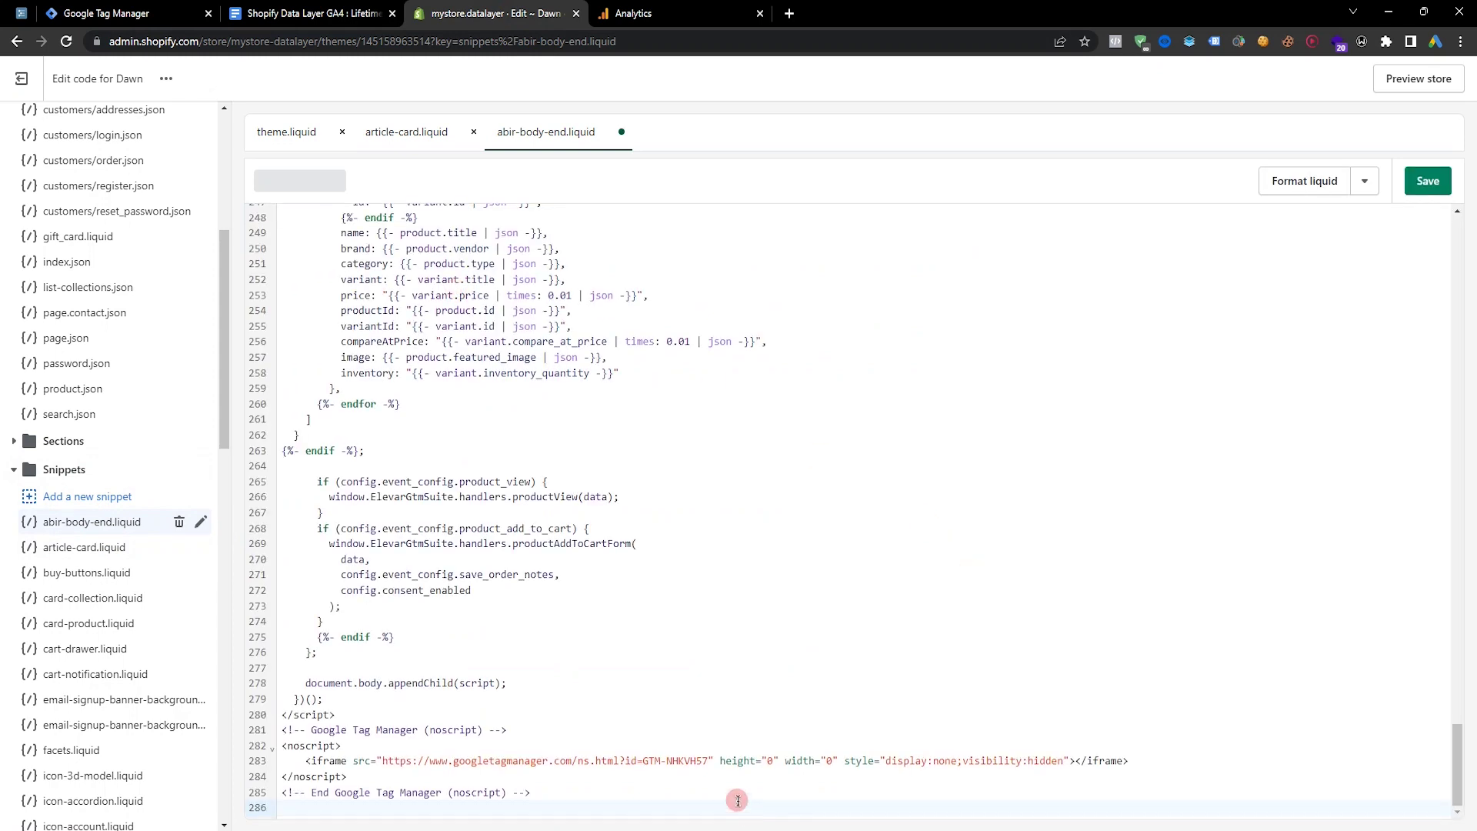
Switch to Google Tag Manager, show the container's install code, and copy the container ID GTM-NVBB2Q8 from the head script
left_click_drag(714, 761, 662, 764)
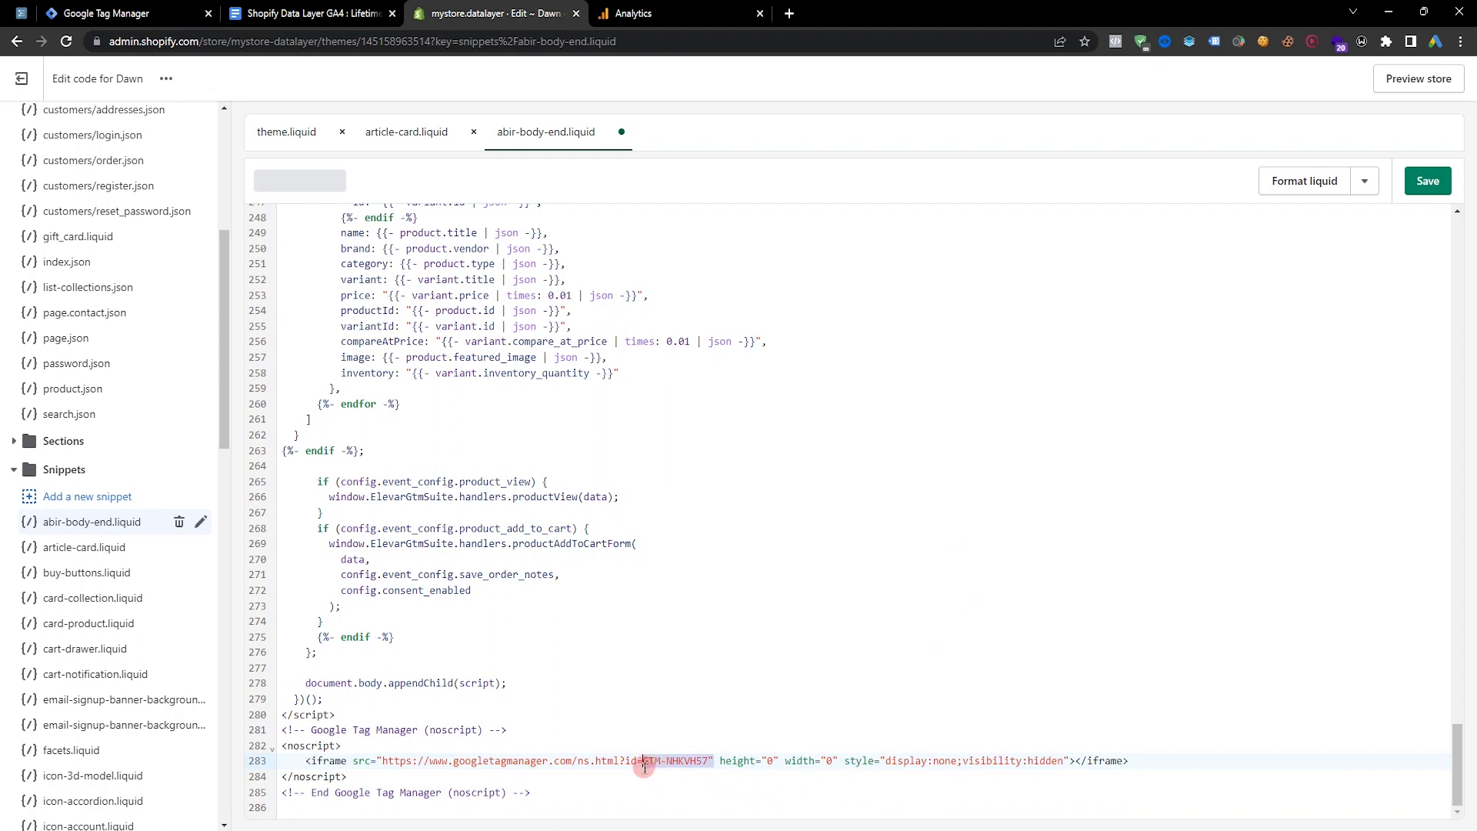
left_click(115, 13)
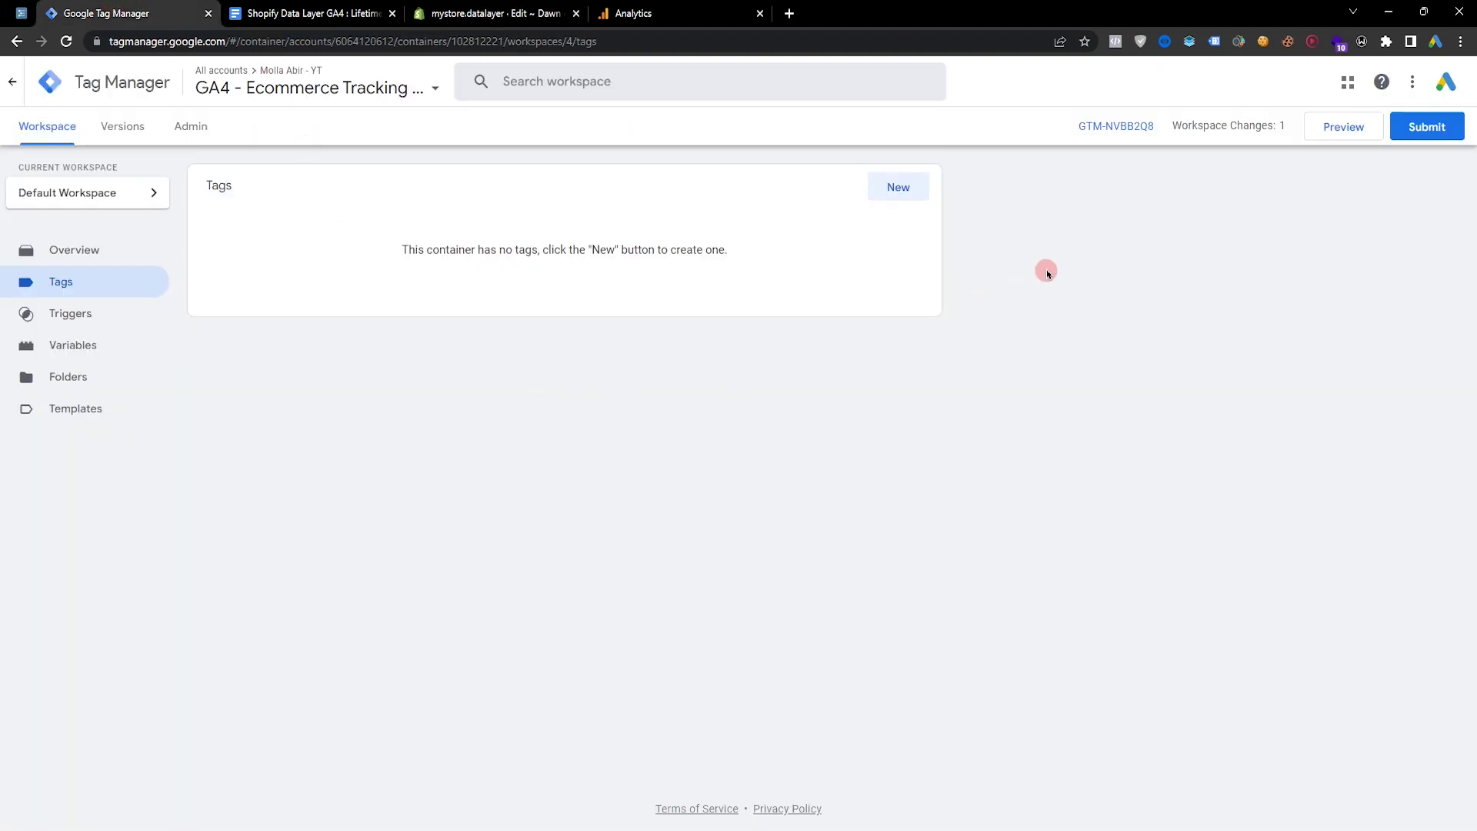
left_click(1126, 127)
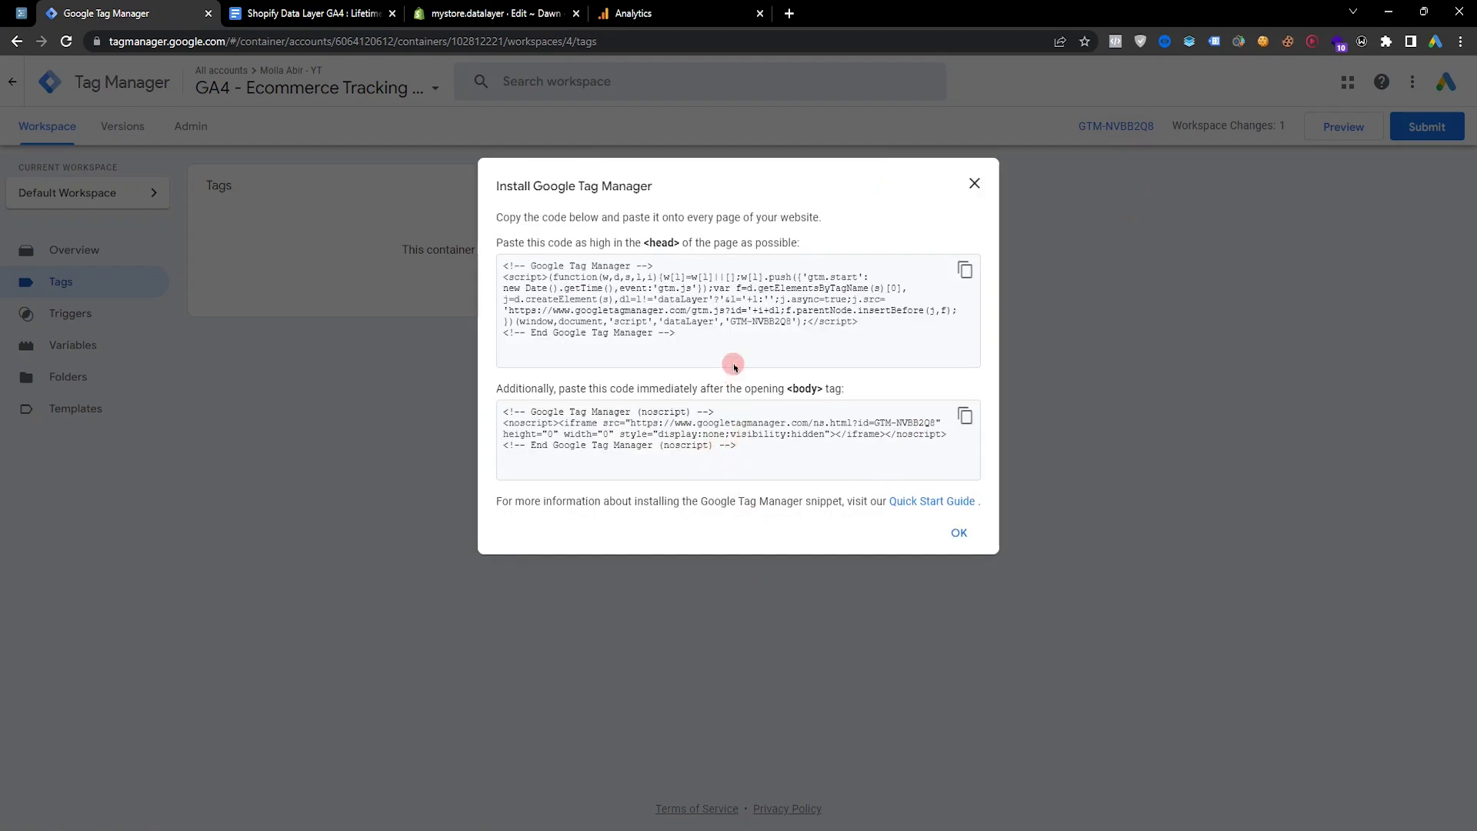
left_click_drag(730, 326, 792, 323)
right_click(781, 323)
left_click(804, 333)
In Shopify's abir-body-end.liquid, replace the container ID in the noscript iframe URL with GTM-NVBB2Q8
left_click(496, 13)
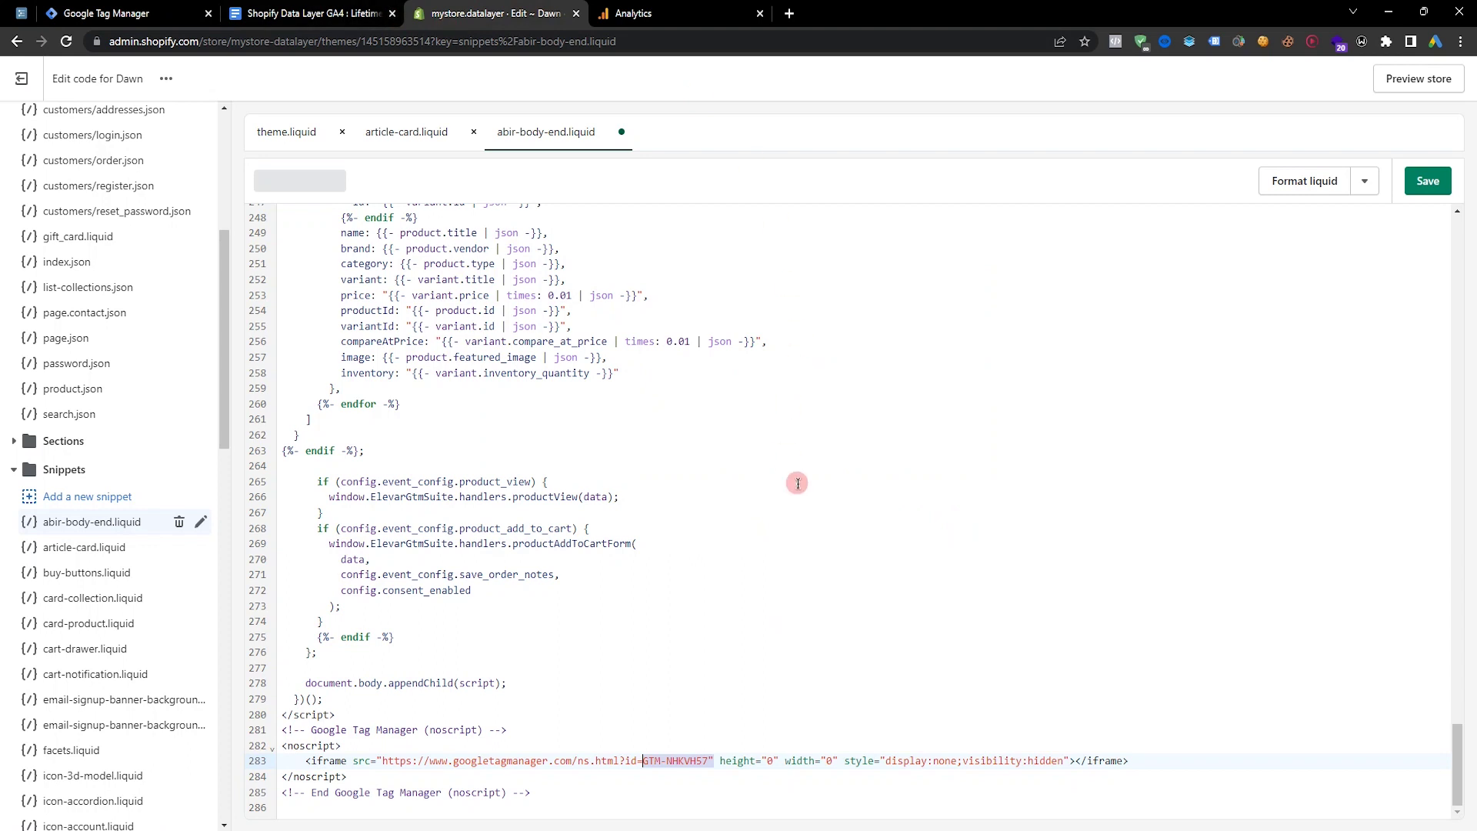
left_click(709, 758)
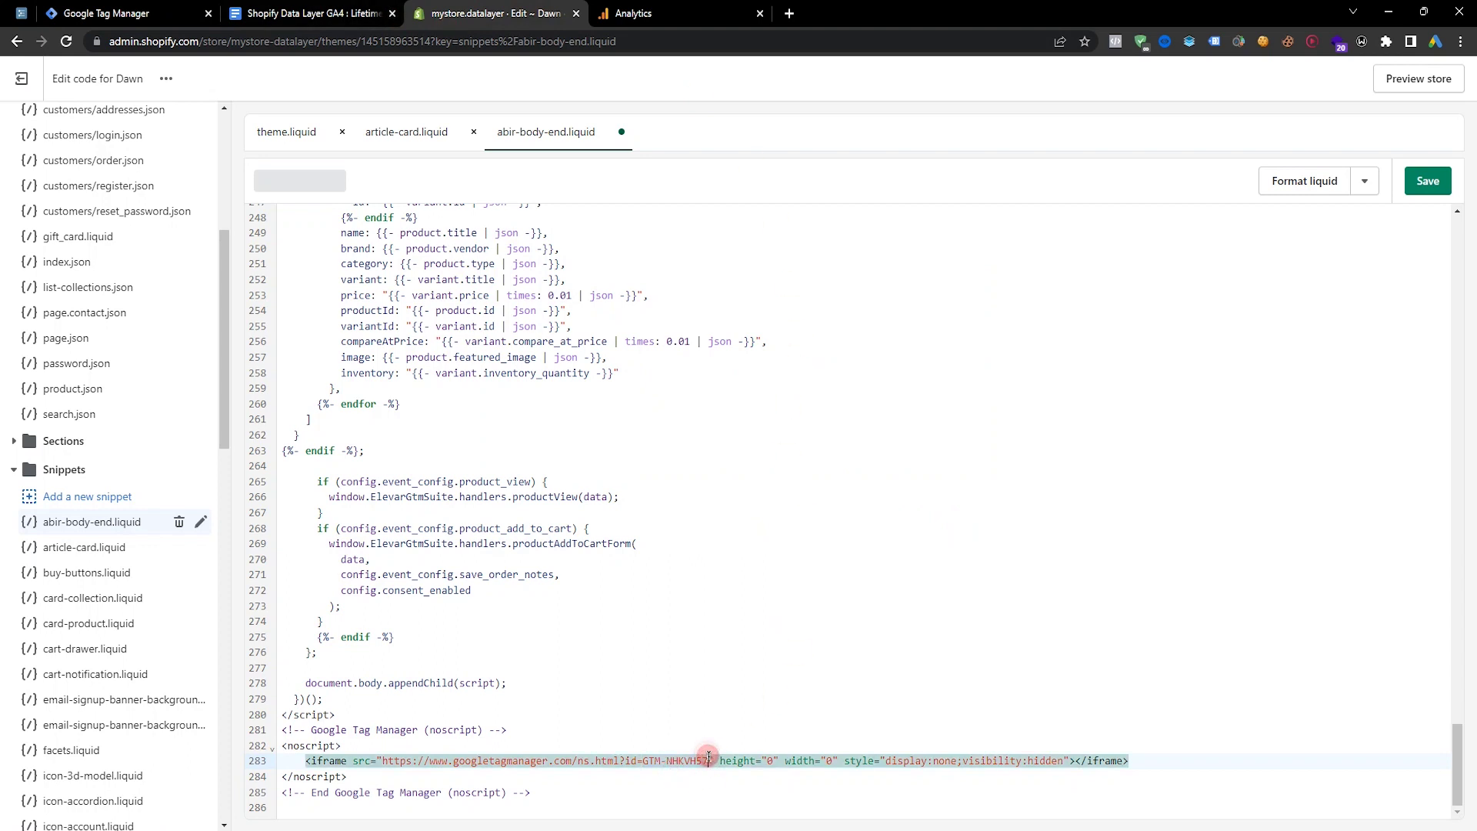
left_click_drag(709, 758, 666, 758)
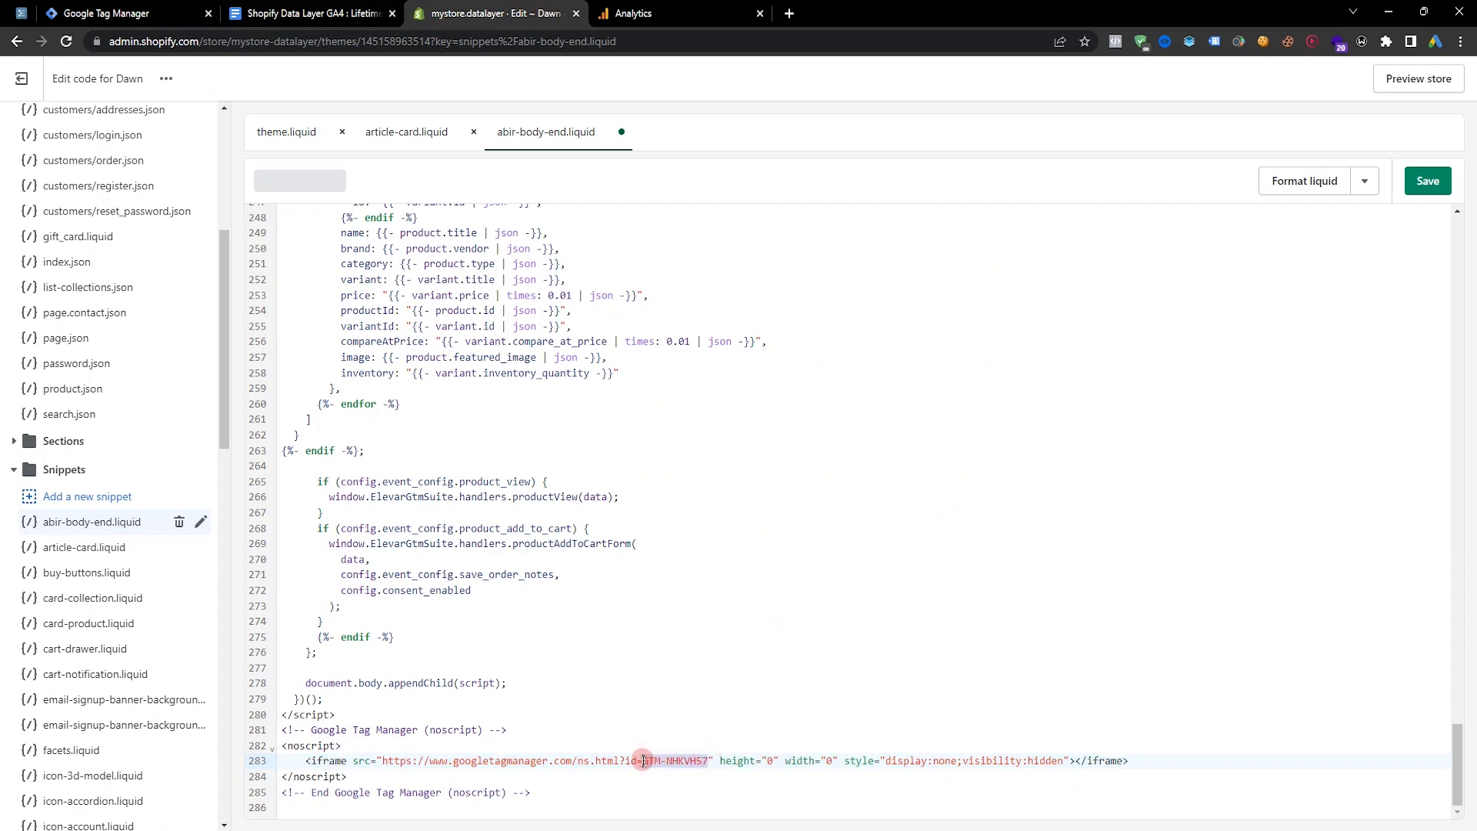
key("ctrl+v")
Check the end of the Step-3 script and the start of Step-4 in the guide document
left_click(306, 7)
scroll(1148, 567, "down", 8)
scroll(875, 401, "up", 2)
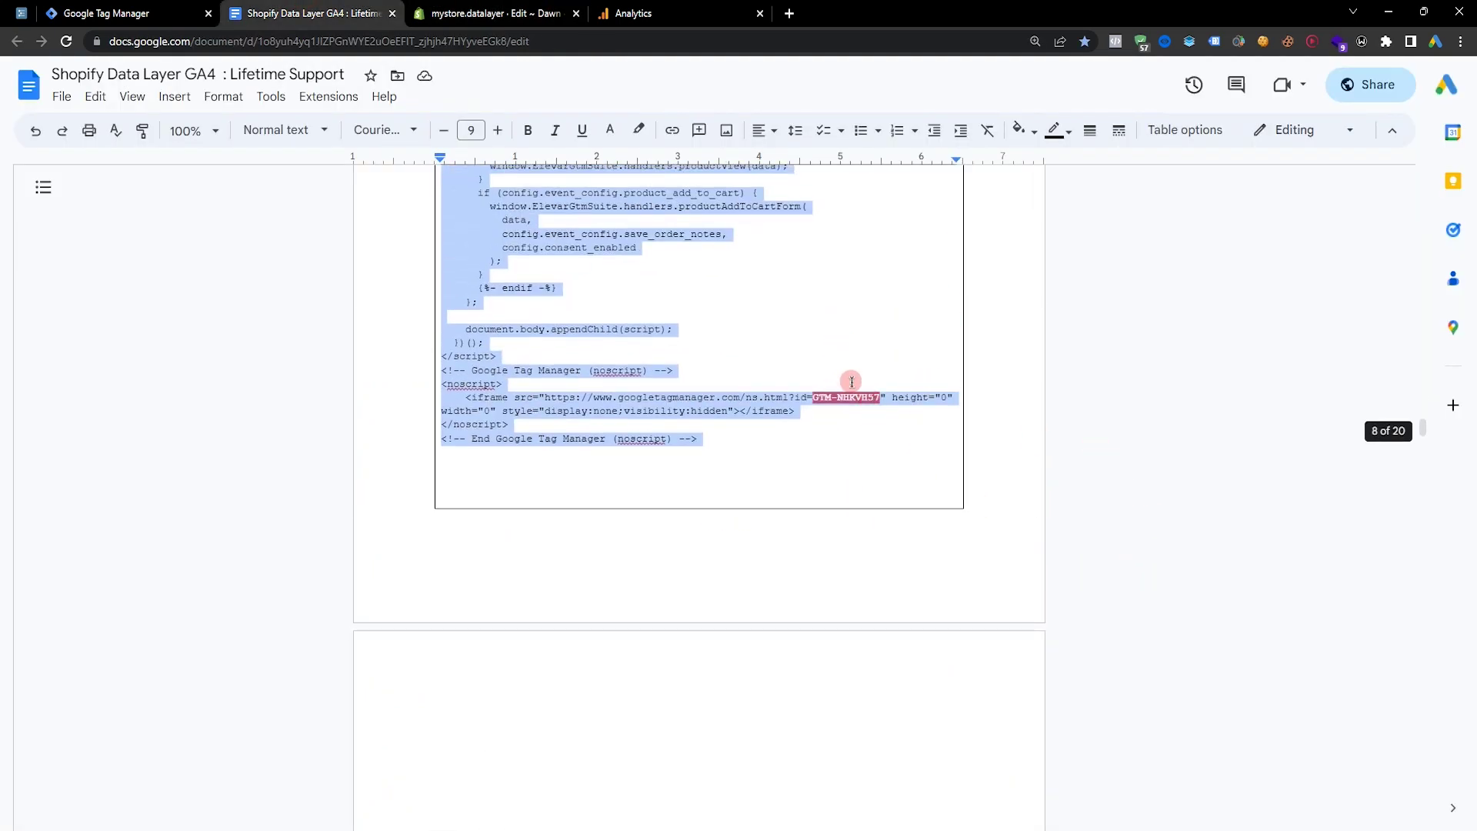
scroll(883, 495, "up", 4)
scroll(1021, 553, "down", 10)
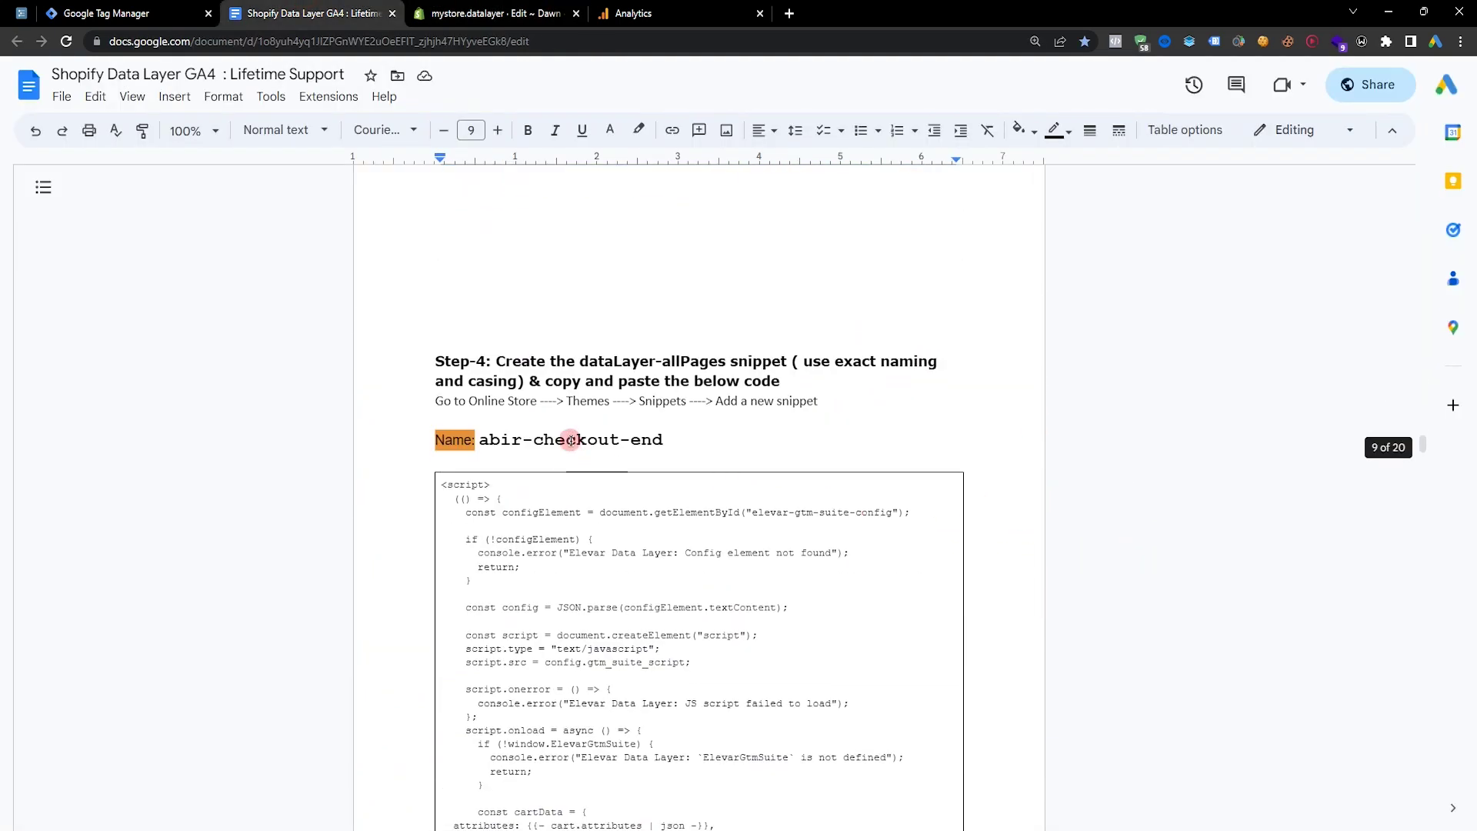
Return to the Shopify theme code and save the abir-body-end.liquid snippet
left_click(493, 13)
left_click(703, 761)
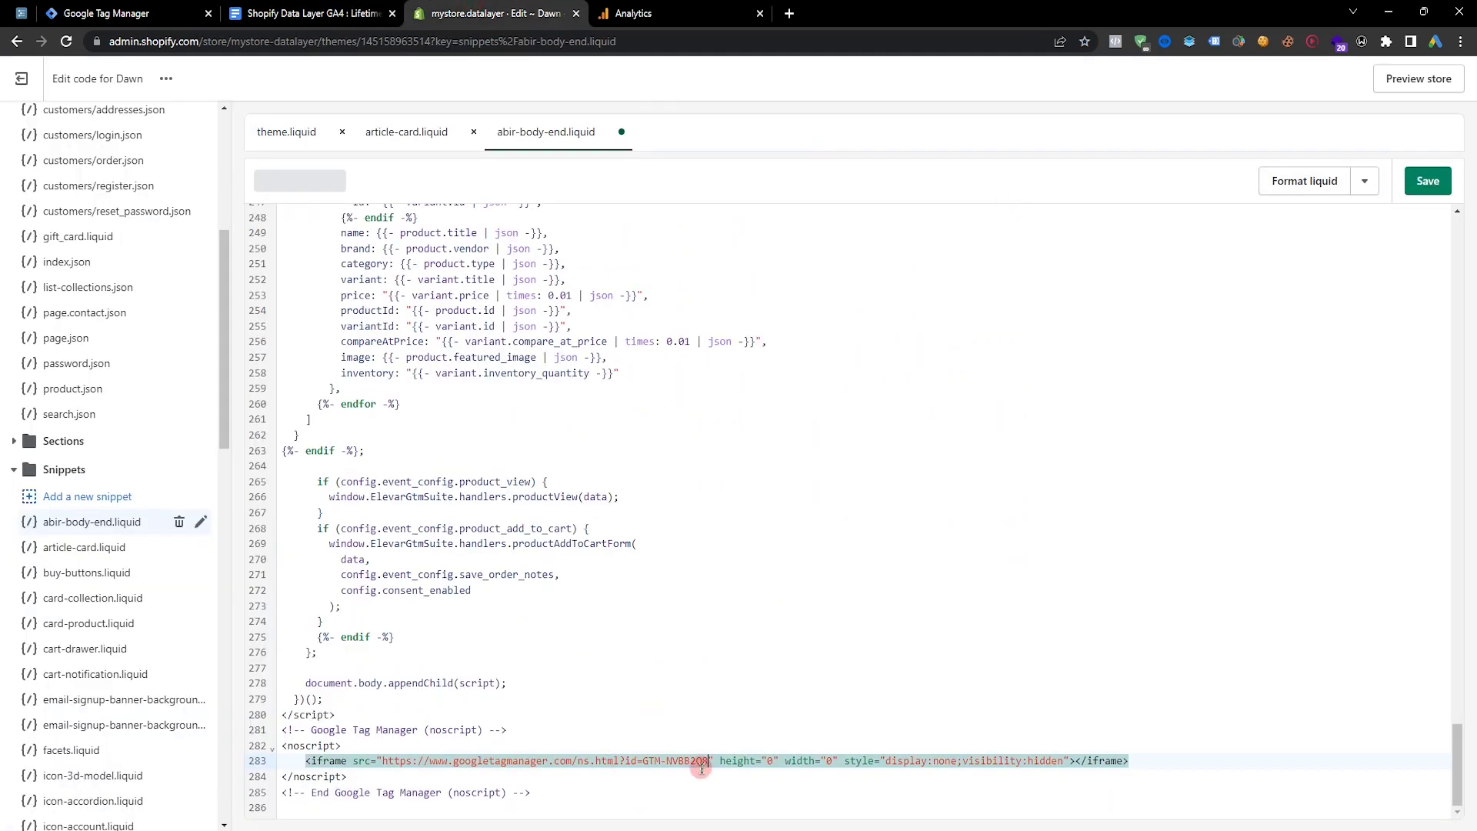
left_click(1430, 179)
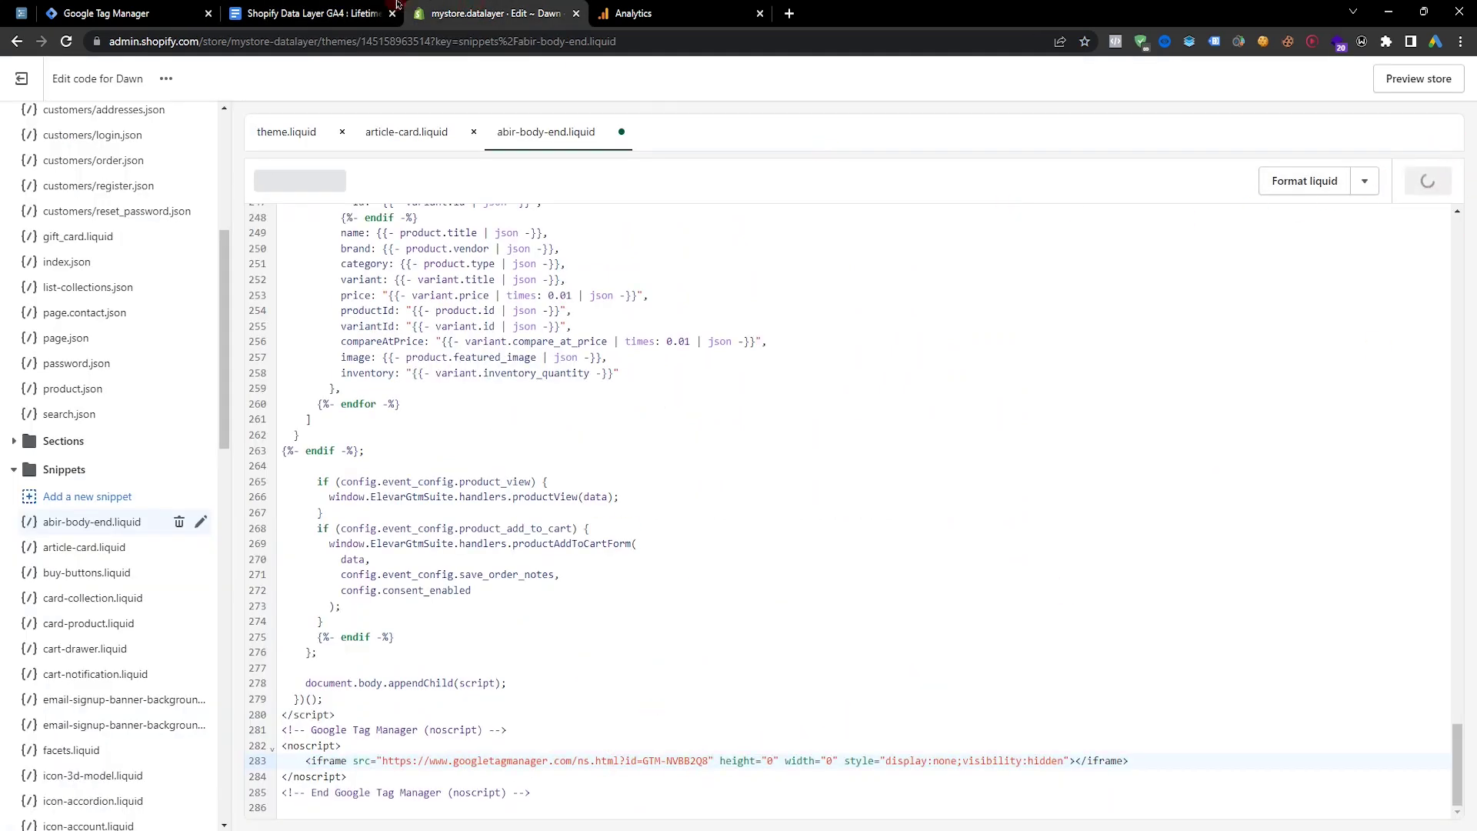
Copy the name abir-checkout-end from Step-4 of the guide document and add a new Shopify snippet with that name
left_click(350, 23)
scroll(501, 303, "down", 2)
left_click_drag(480, 286, 663, 286)
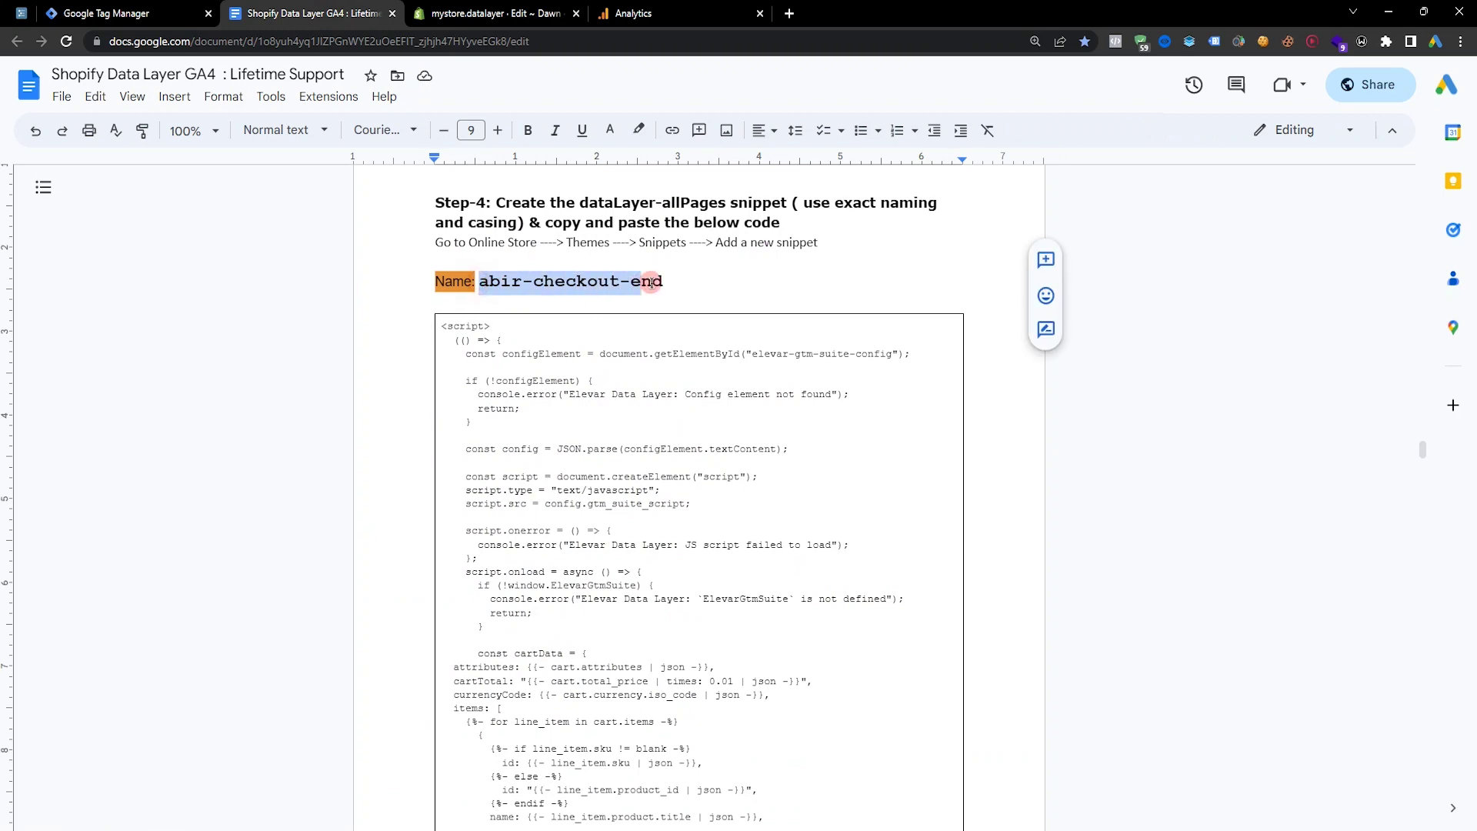
key("ctrl+Tab")
left_click(82, 504)
key("ctrl+v")
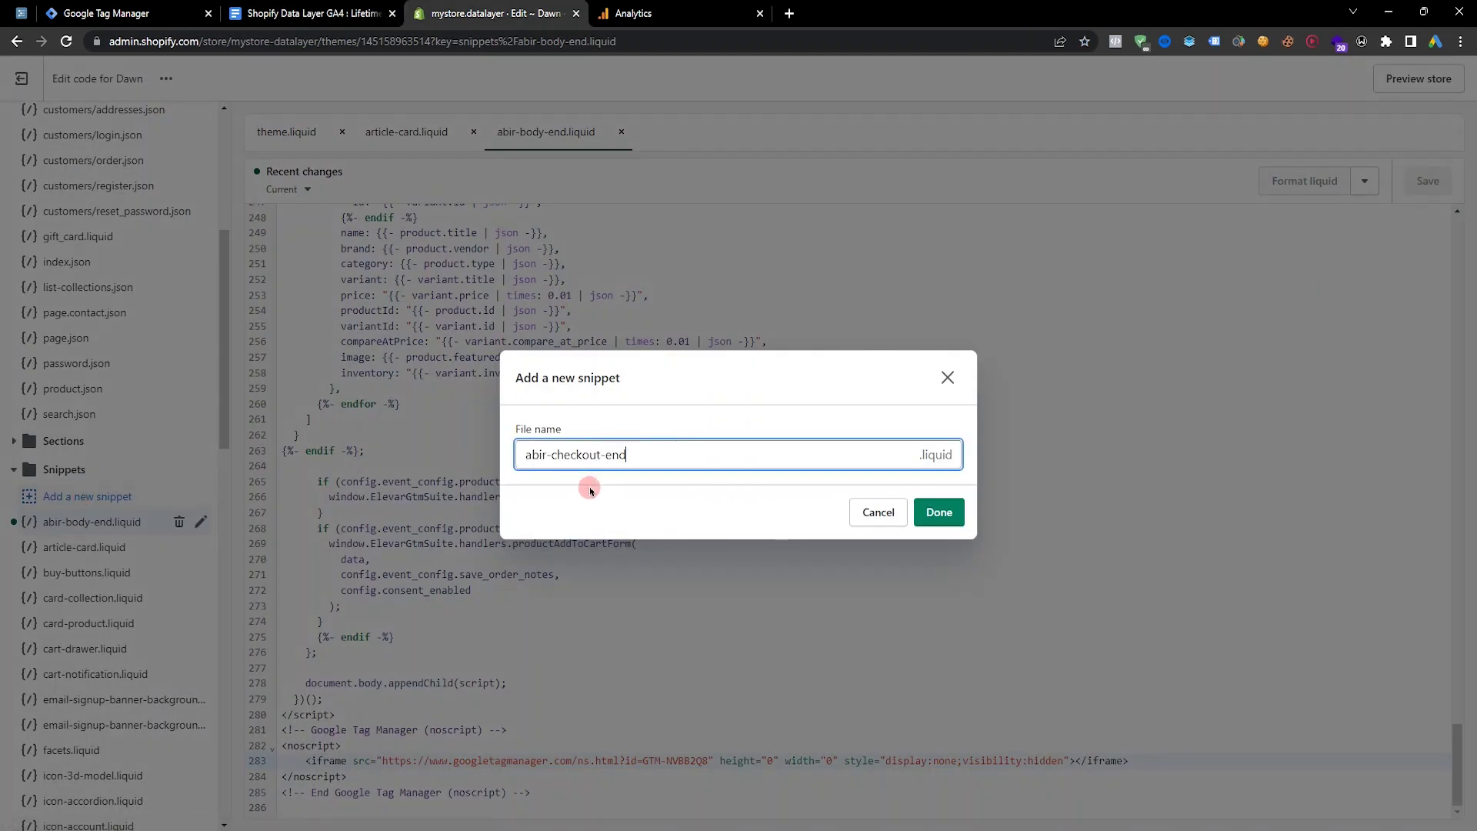
left_click(939, 513)
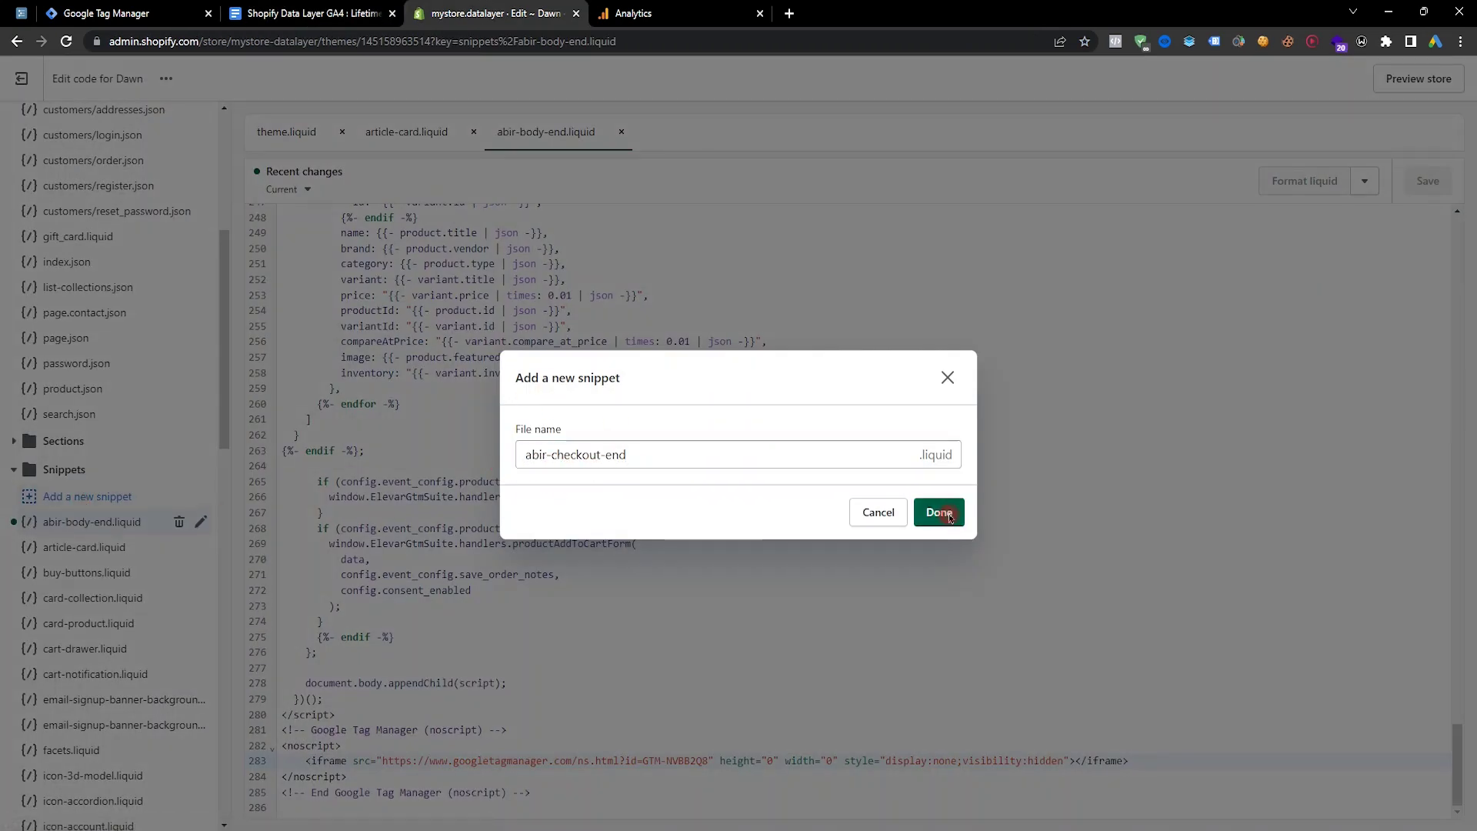
Copy the full Step-4 script from the guide document, including the noscript block, and paste it into the empty abir-checkout-end.liquid snippet in Shopify
left_click(397, 29)
scroll(846, 616, "up", 6)
scroll(923, 615, "down", 5)
left_click_drag(1423, 619, 1427, 443)
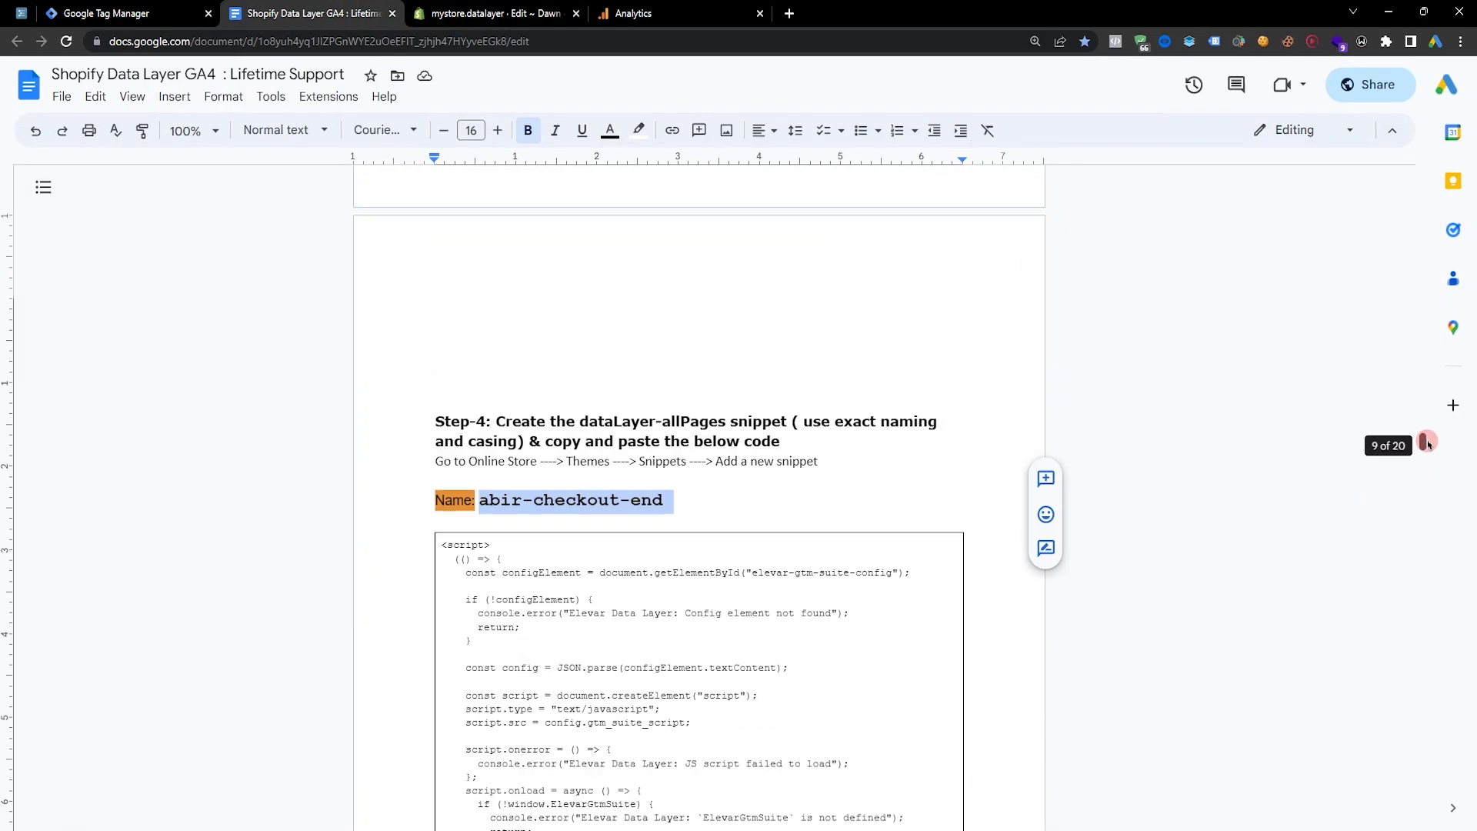
left_click(848, 613)
left_click_drag(562, 613, 703, 702)
scroll(703, 701, "down", 15)
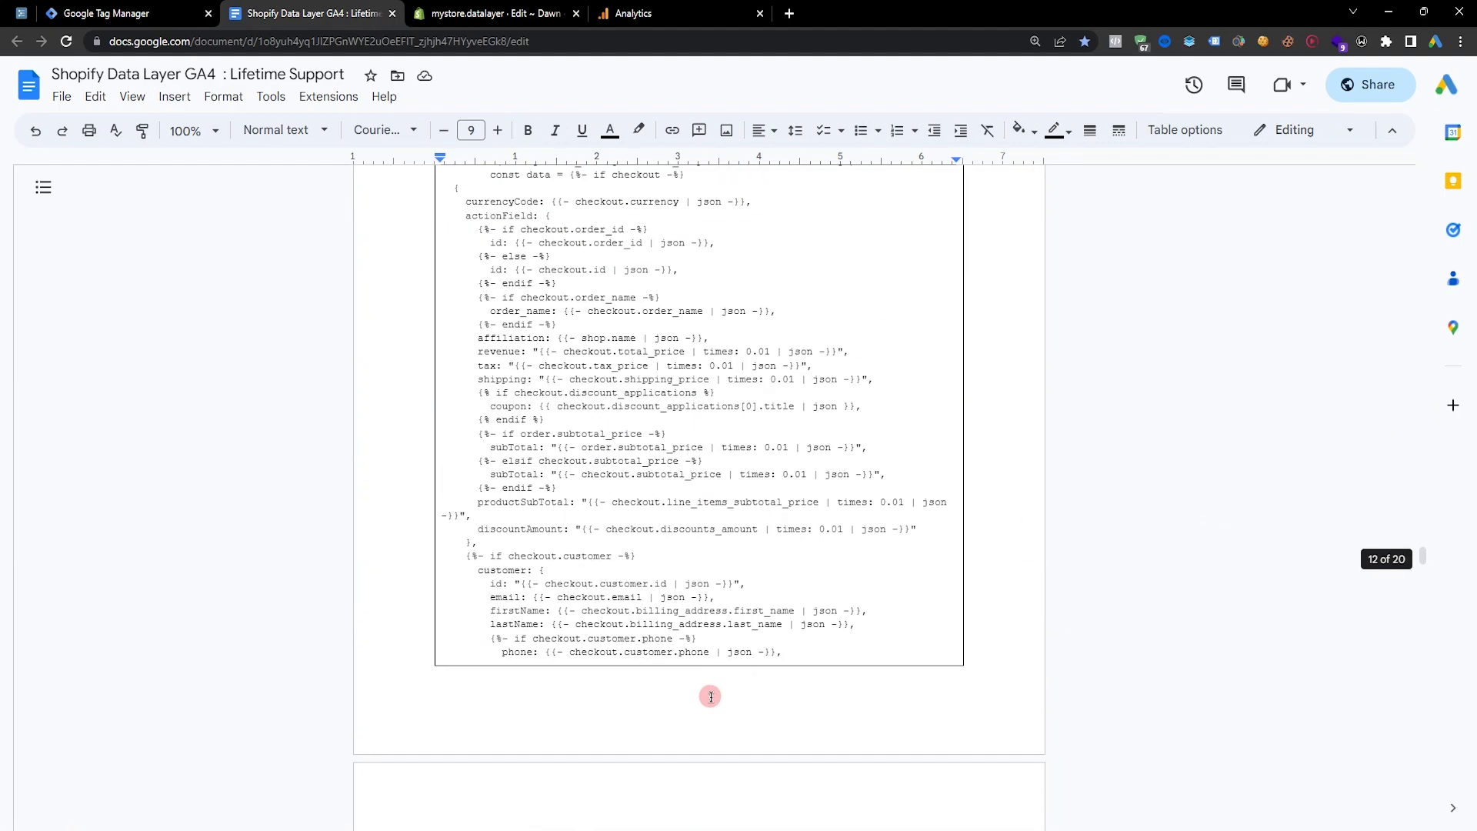
scroll(754, 643, "down", 4)
left_click(748, 623, "shift")
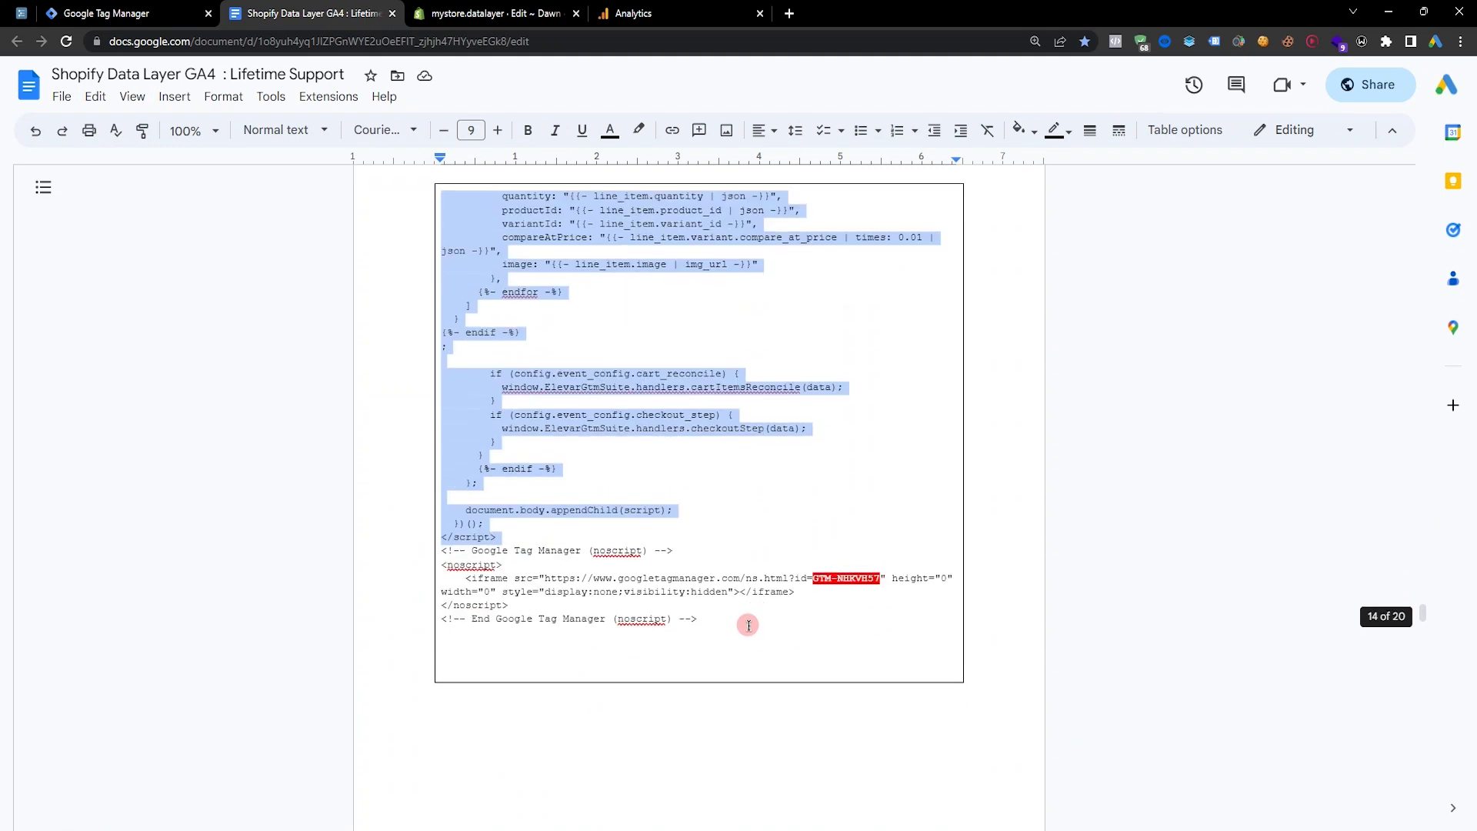
scroll(708, 469, "down", 2)
right_click(696, 443)
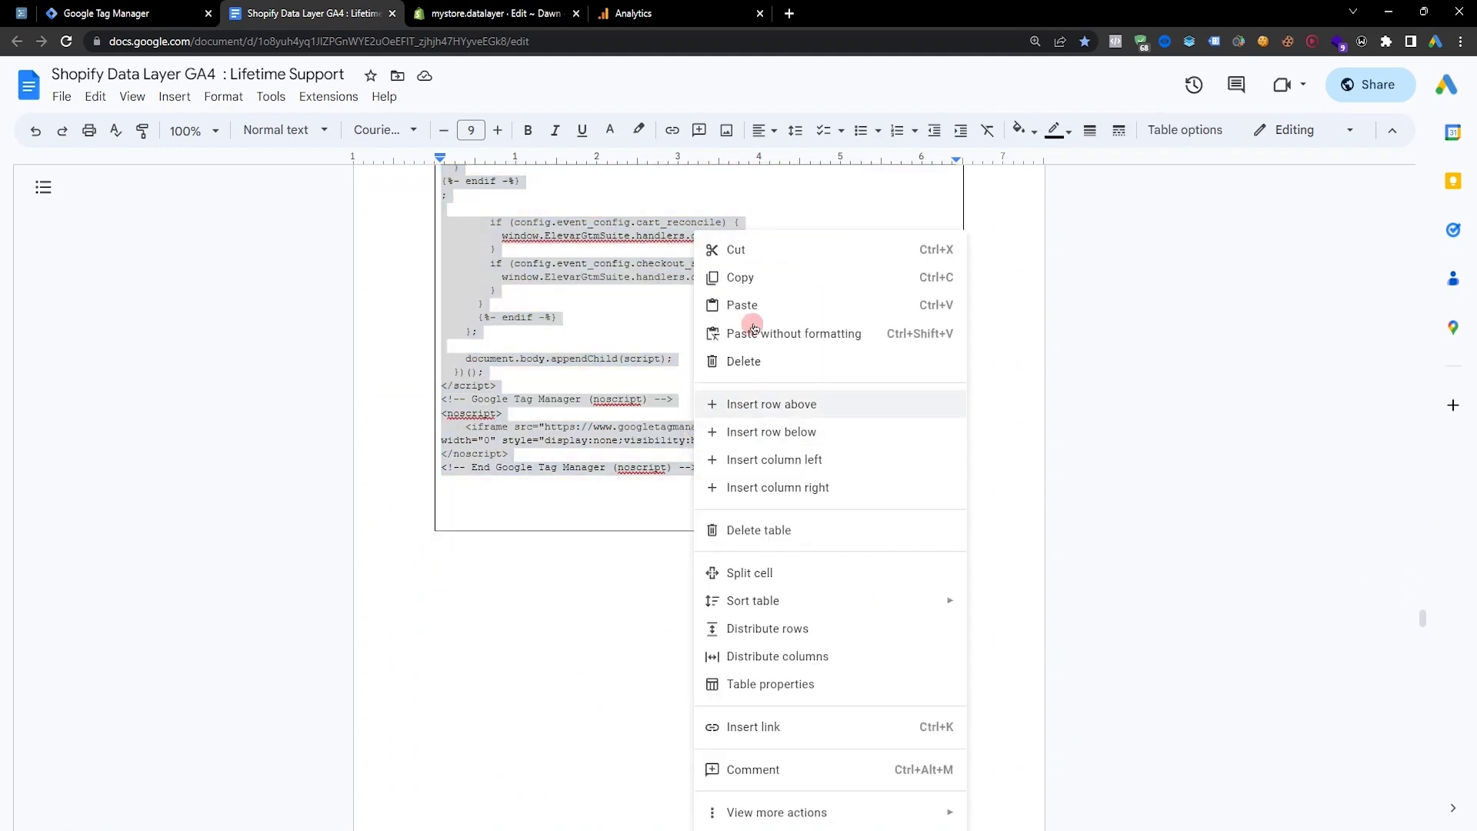
left_click(738, 277)
left_click(493, 13)
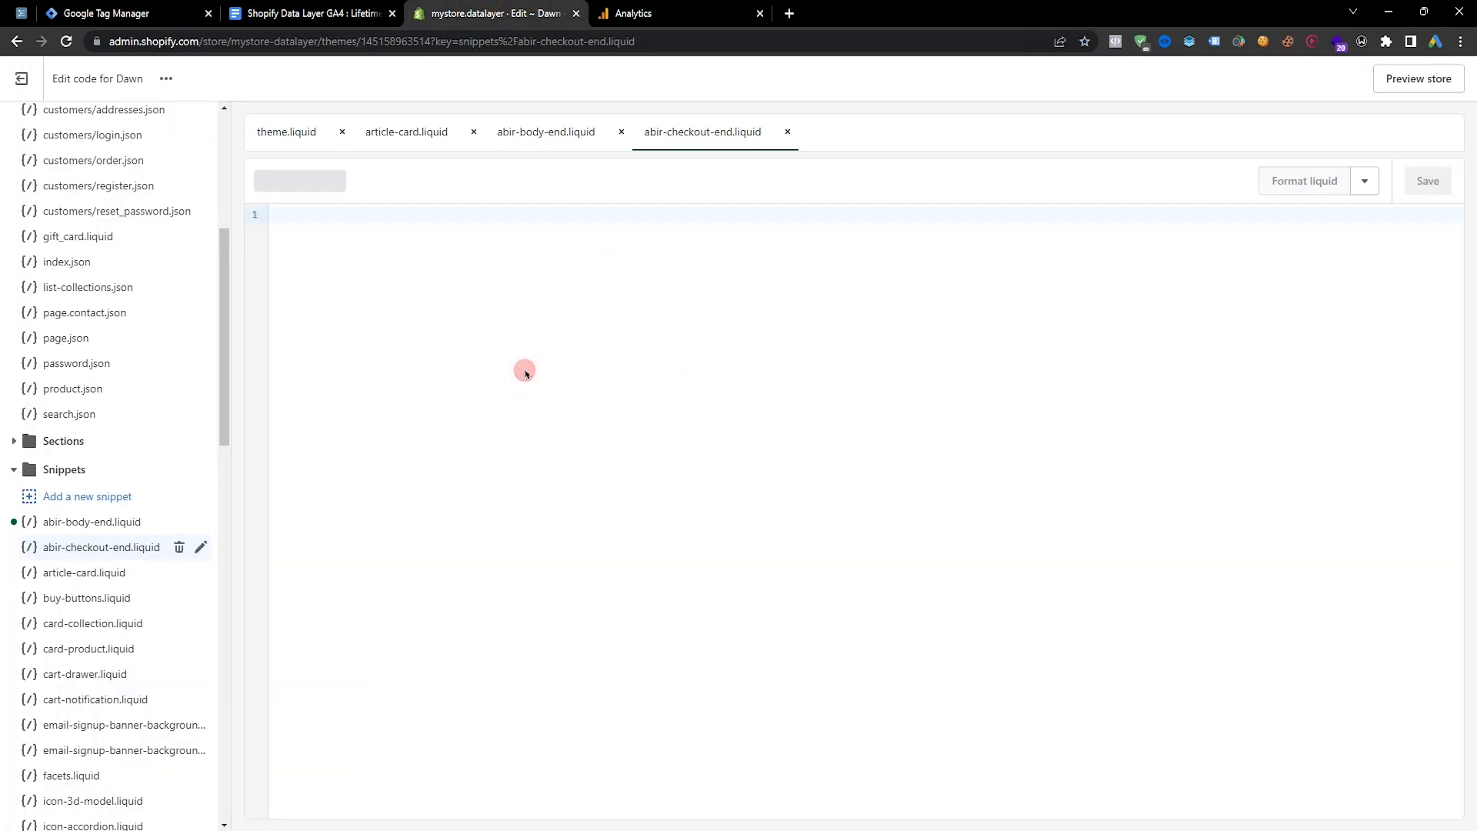
key("ctrl+v")
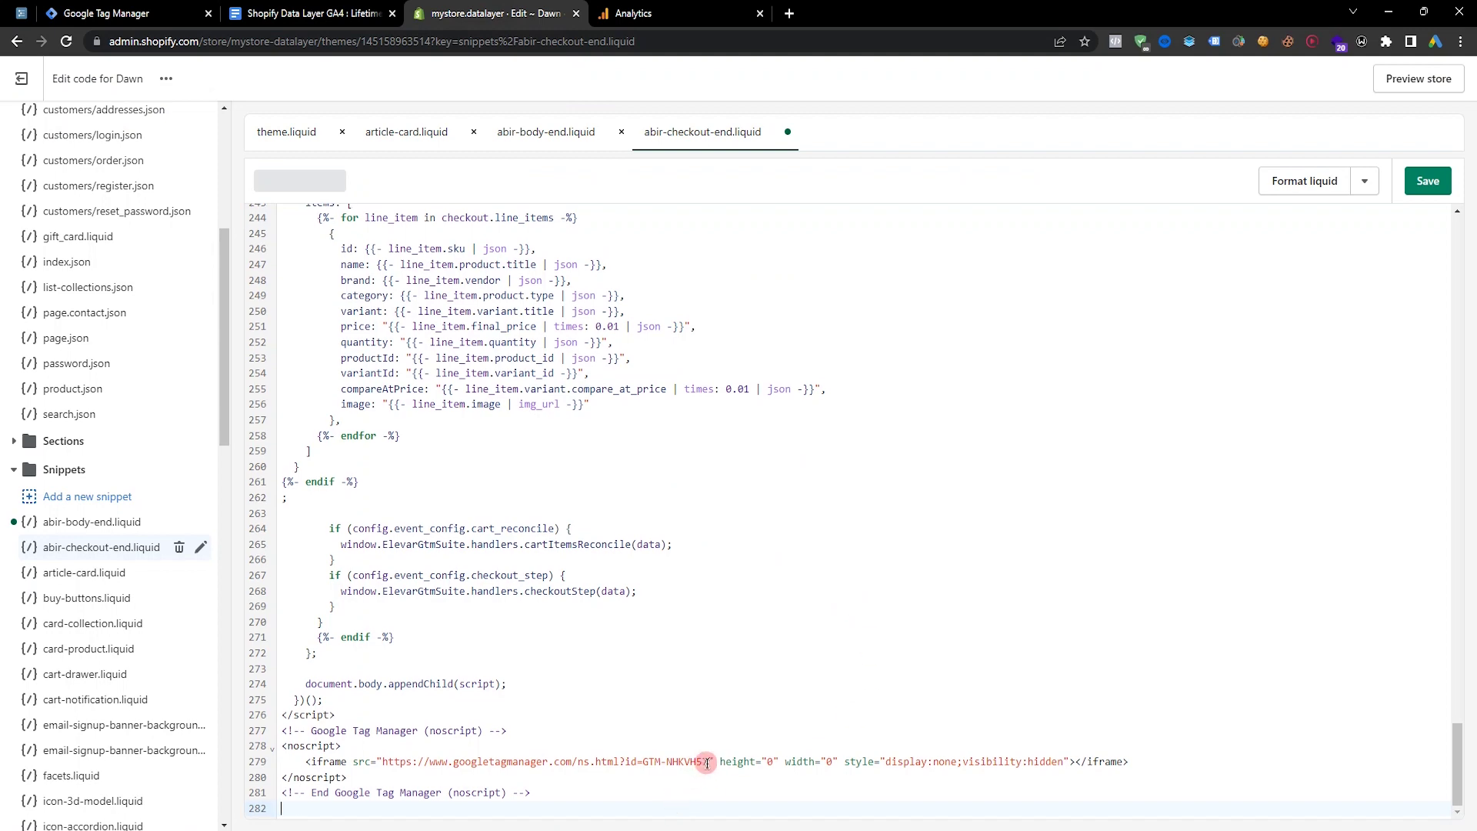
Copy GTM-NVBB2Q8 from Google Tag Manager, replace the container ID in abir-checkout-end.liquid's noscript iframe URL with it, and save the snippet
left_click_drag(710, 762, 646, 762)
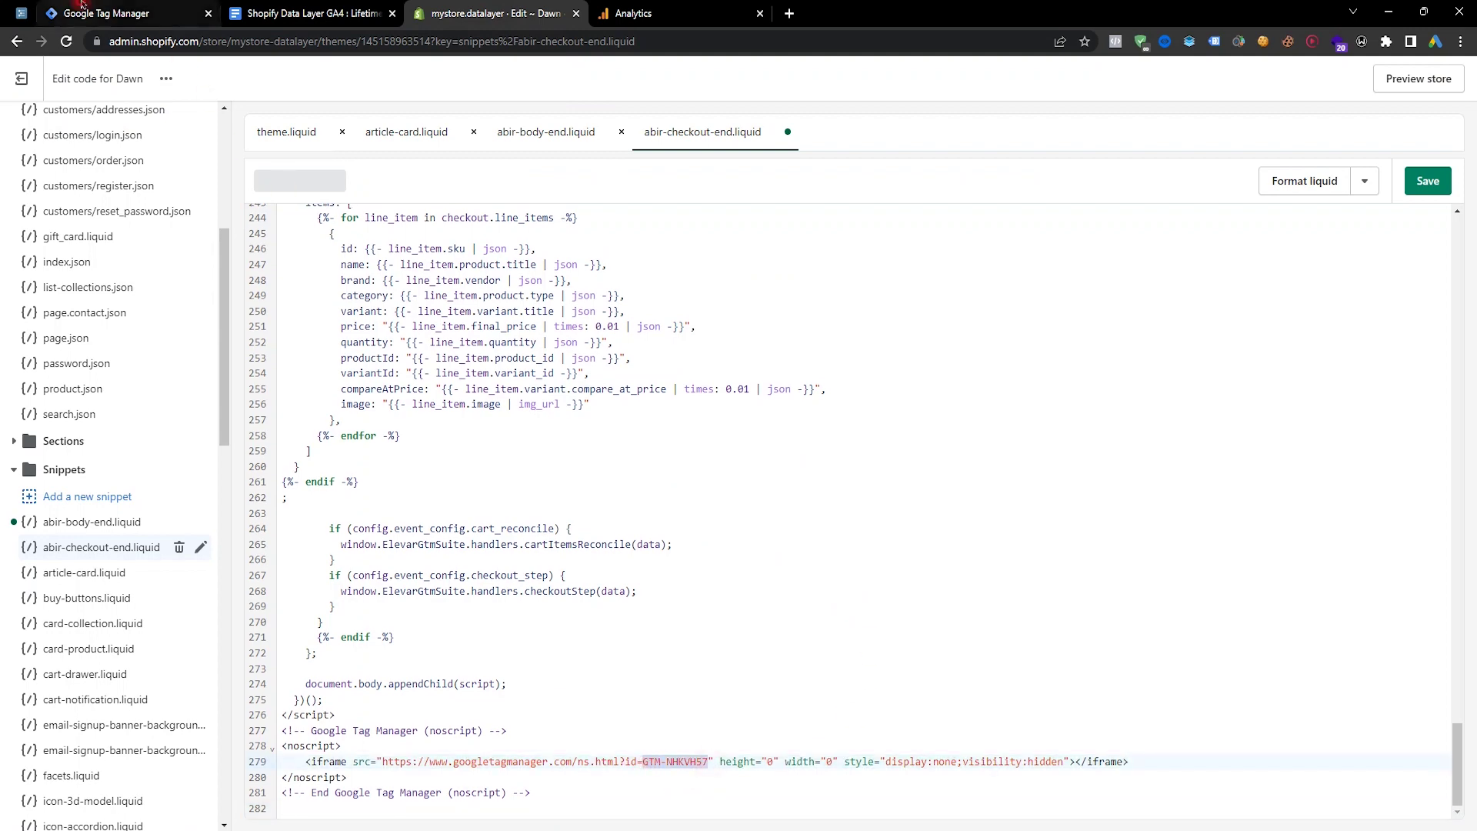
key("ctrl+1")
right_click(770, 325)
left_click(804, 339)
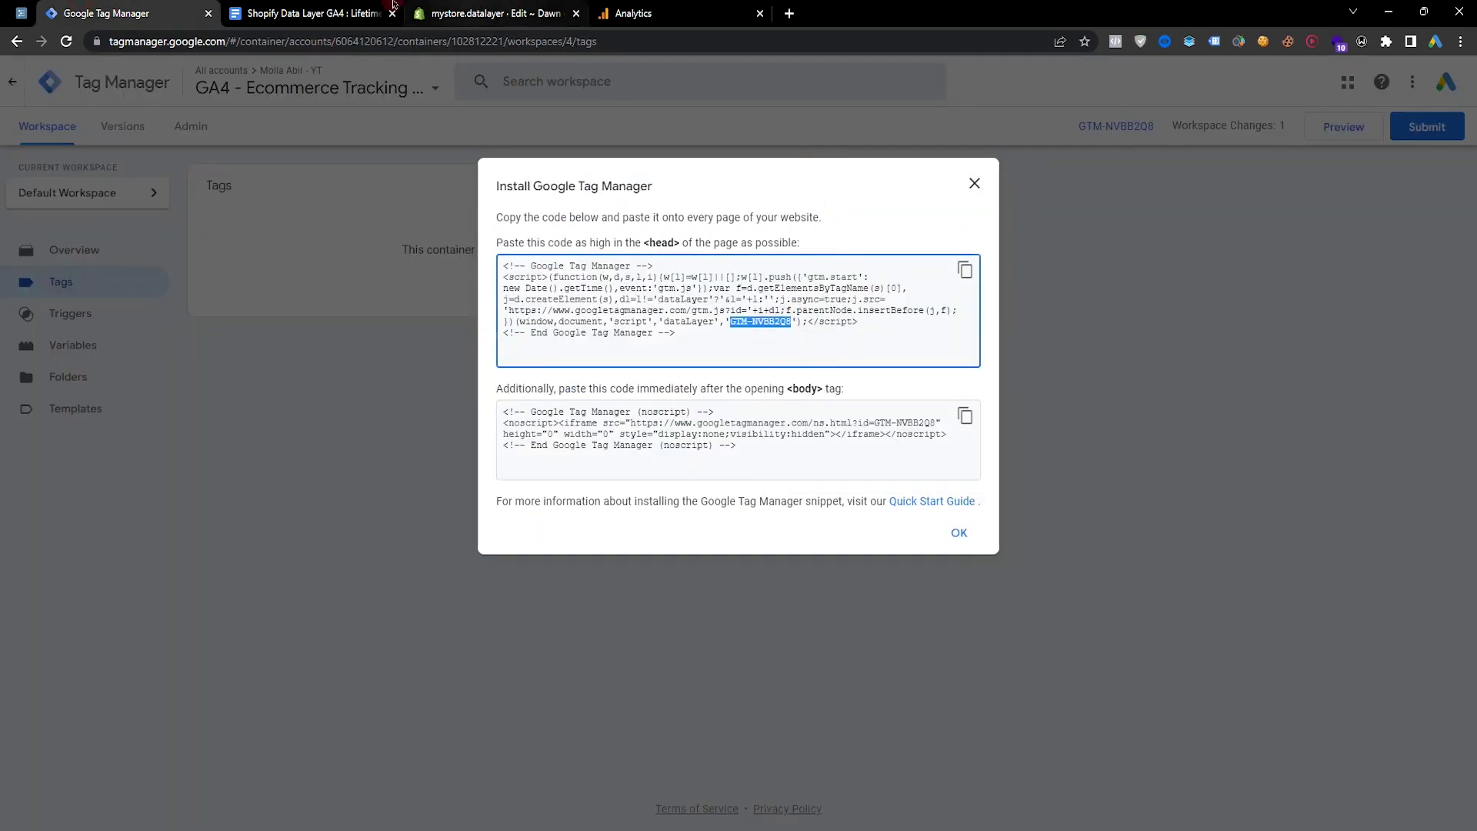
key("ctrl+Tab")
key("ctrl+Tab")
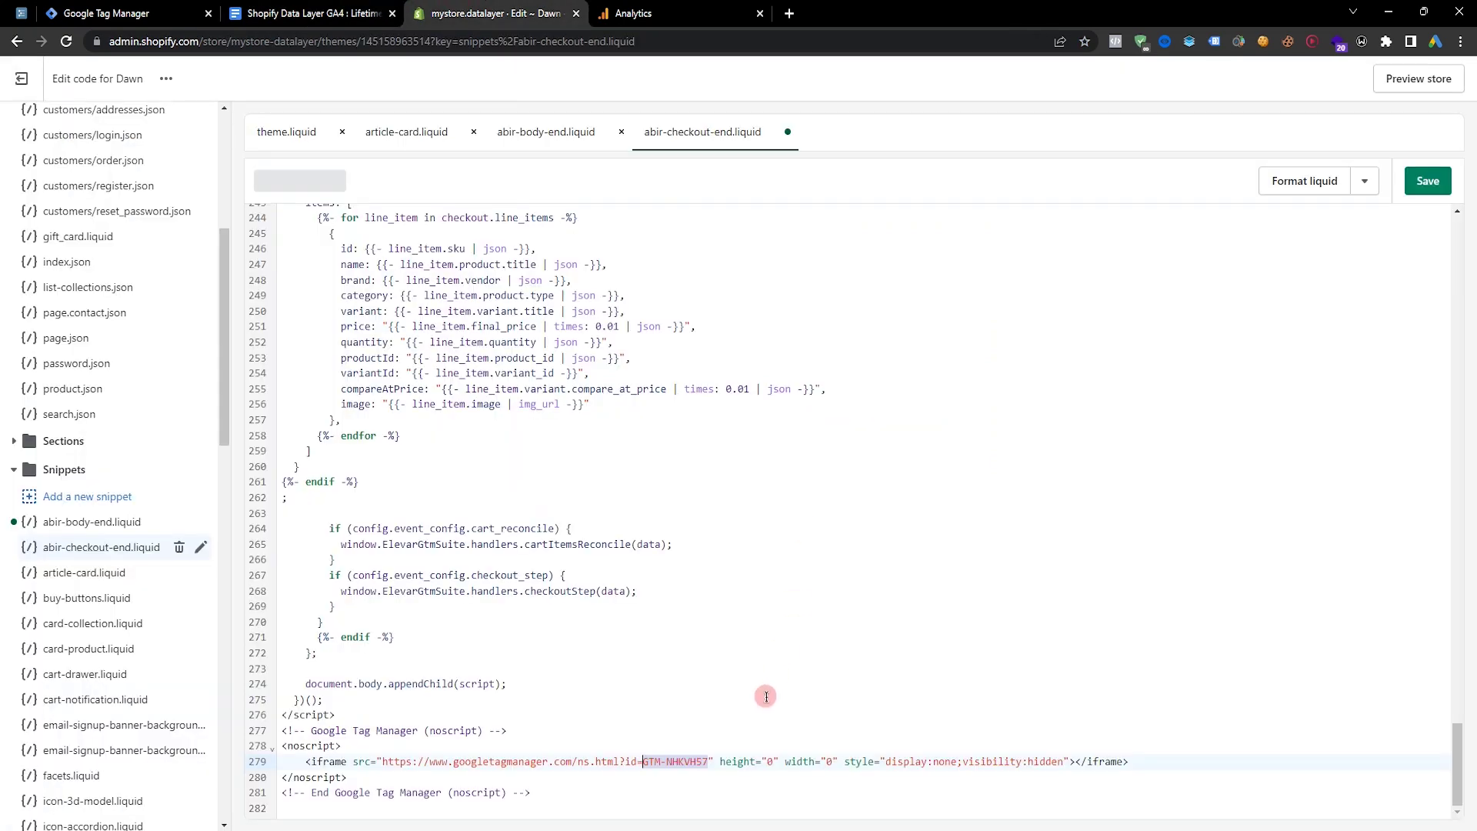
key("ctrl+v")
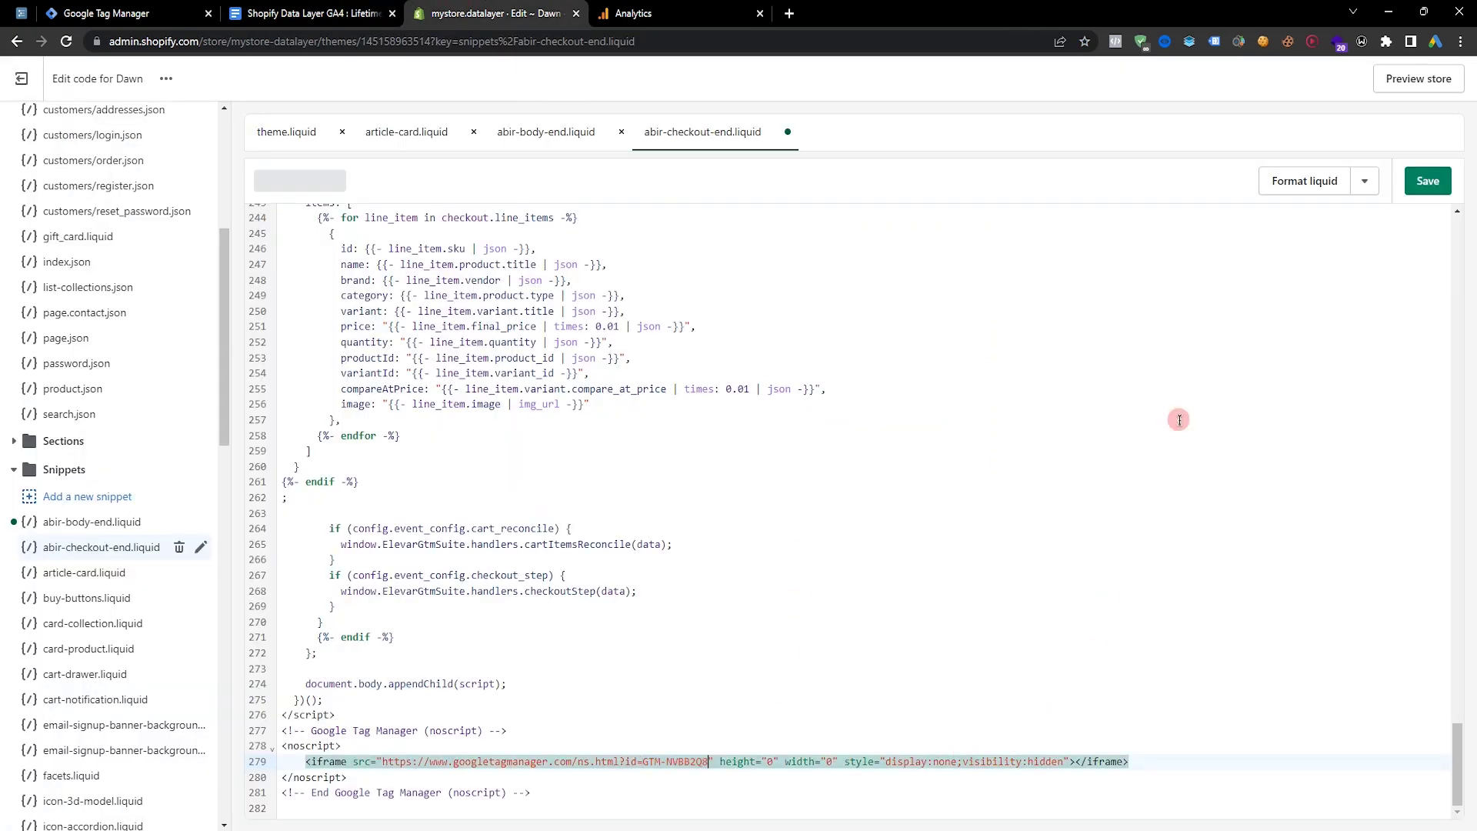
Copy the name abir-head from Step-05 of the guide document and add a new Shopify snippet with that name
left_click(308, 13)
scroll(902, 548, "down", 5)
left_click_drag(480, 496, 576, 496)
right_click(559, 497)
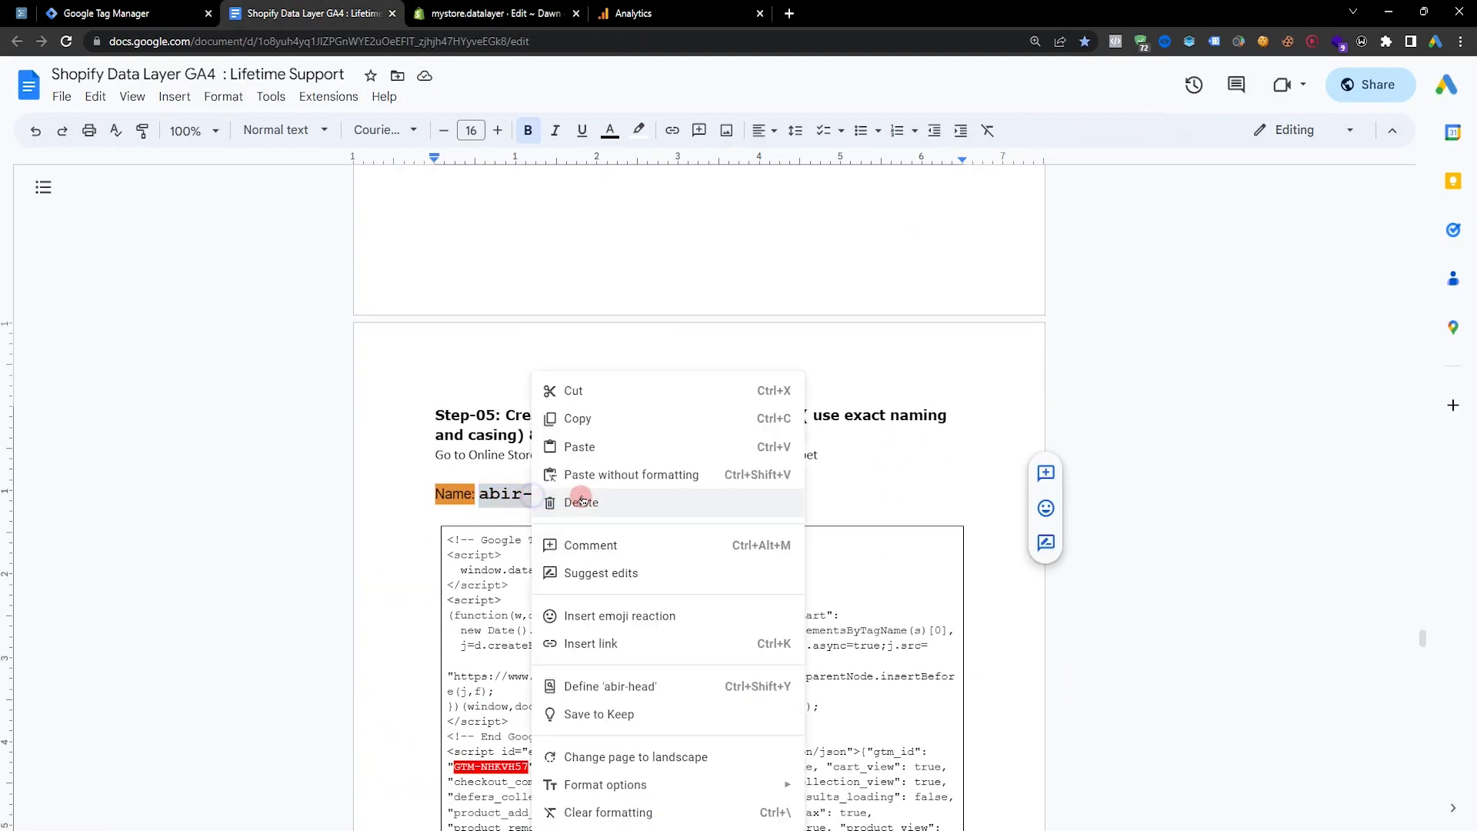
left_click(591, 421)
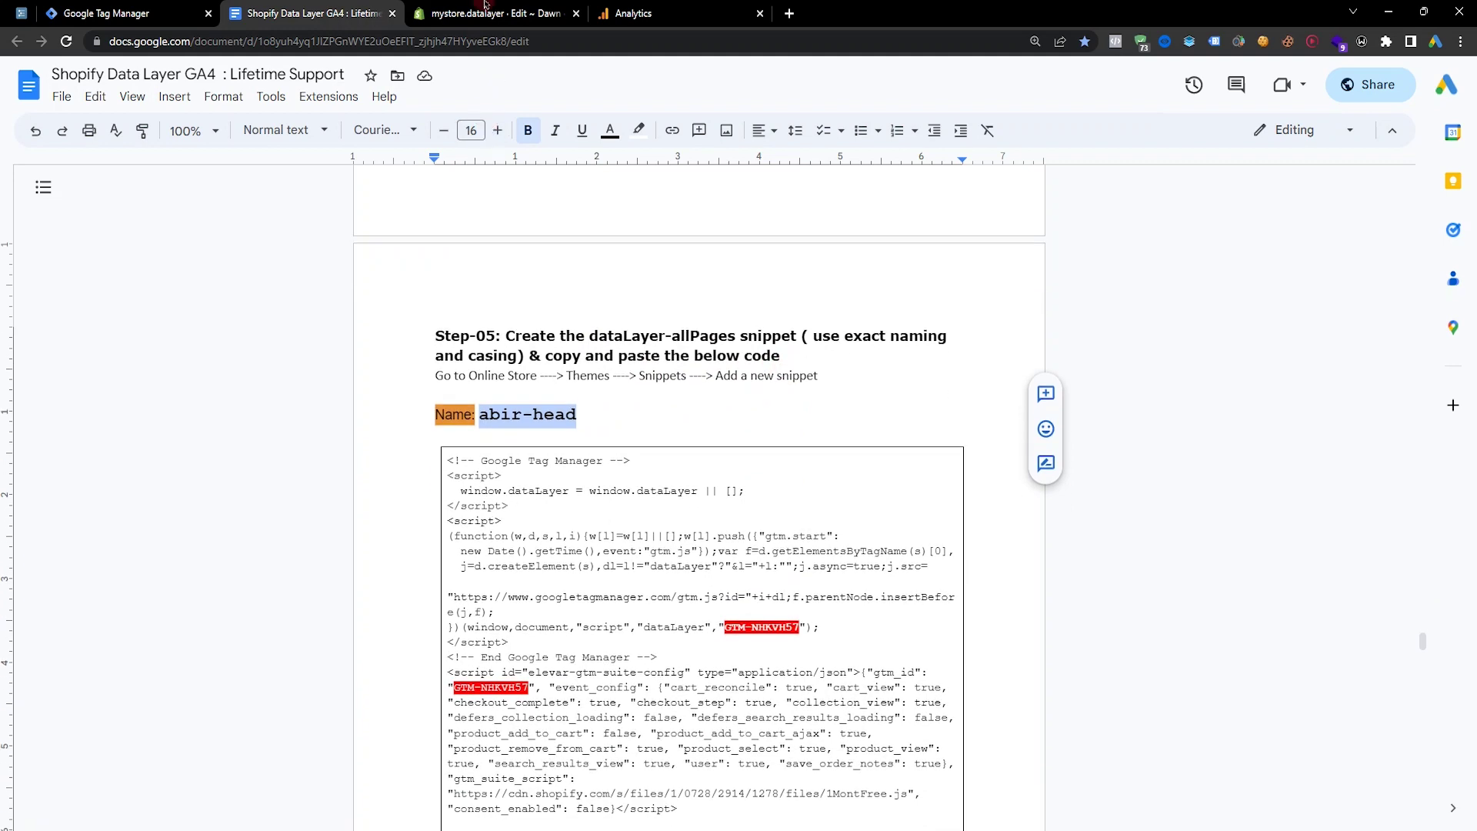
left_click(486, 11)
left_click(129, 490)
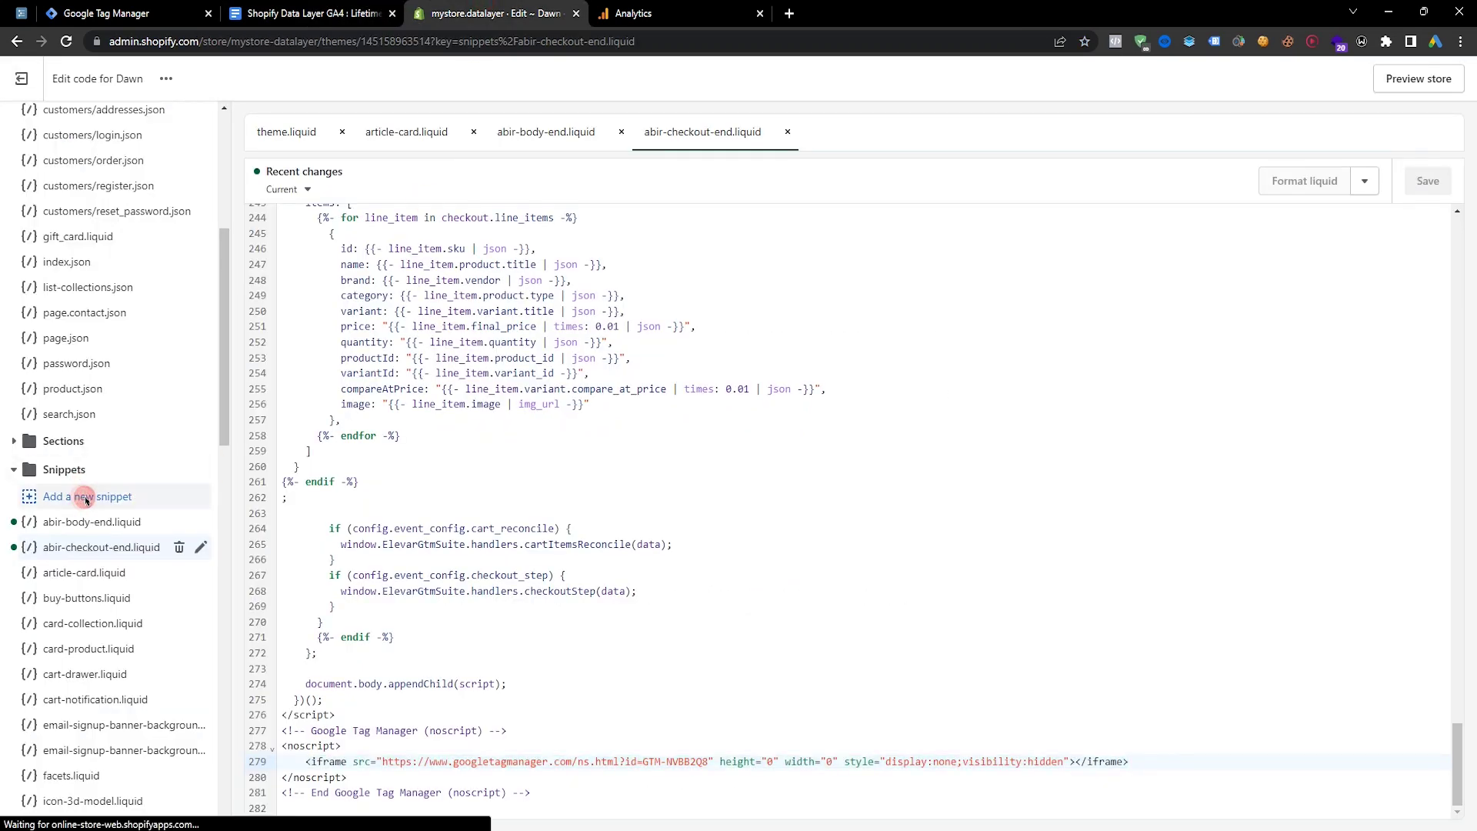
key("ctrl+v")
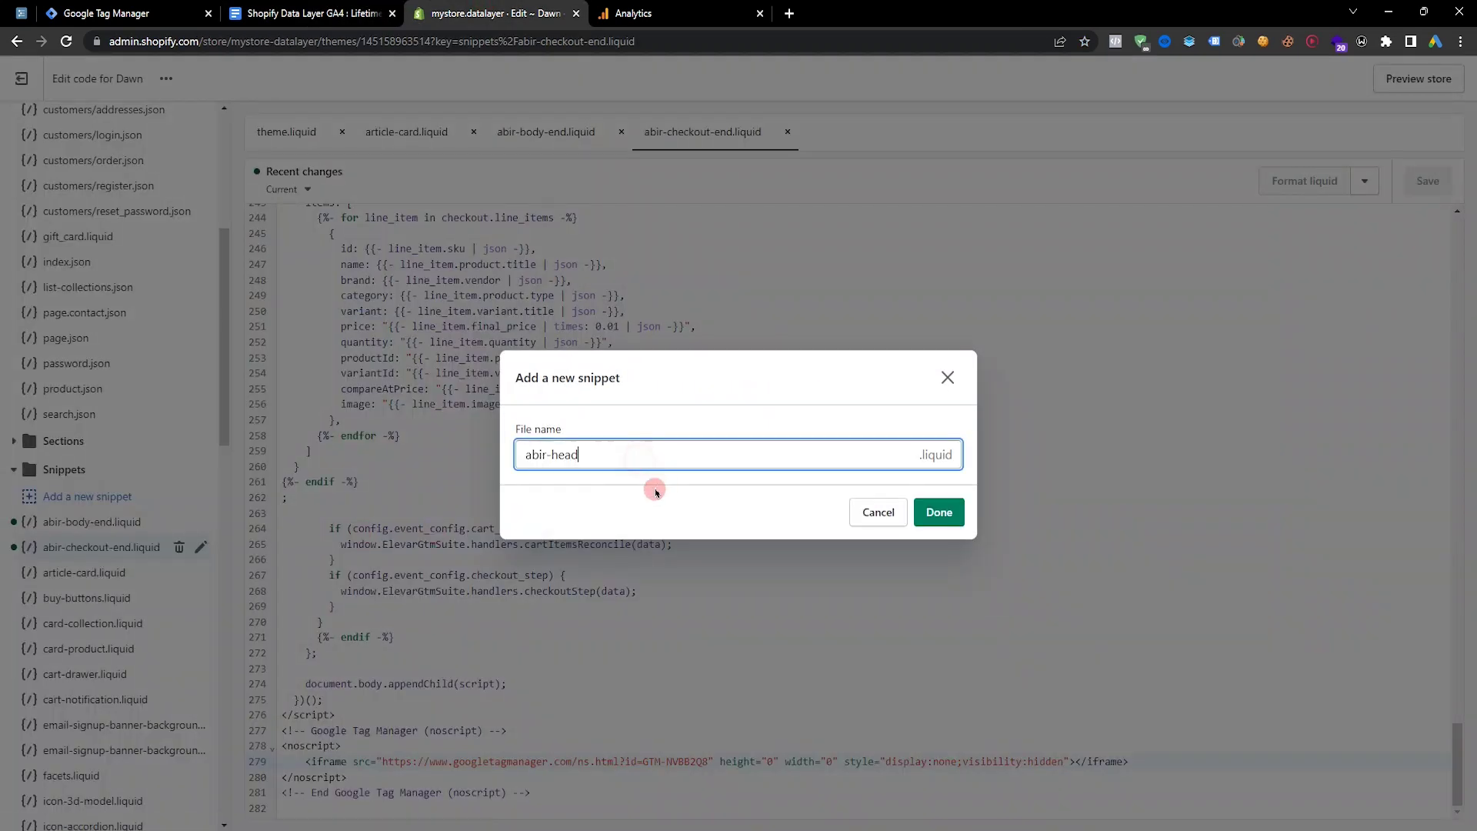
left_click(952, 520)
Copy the full abir-head script from Step-05 of the guide document and paste it into the empty abir-head.liquid snippet in Shopify
left_click(350, 18)
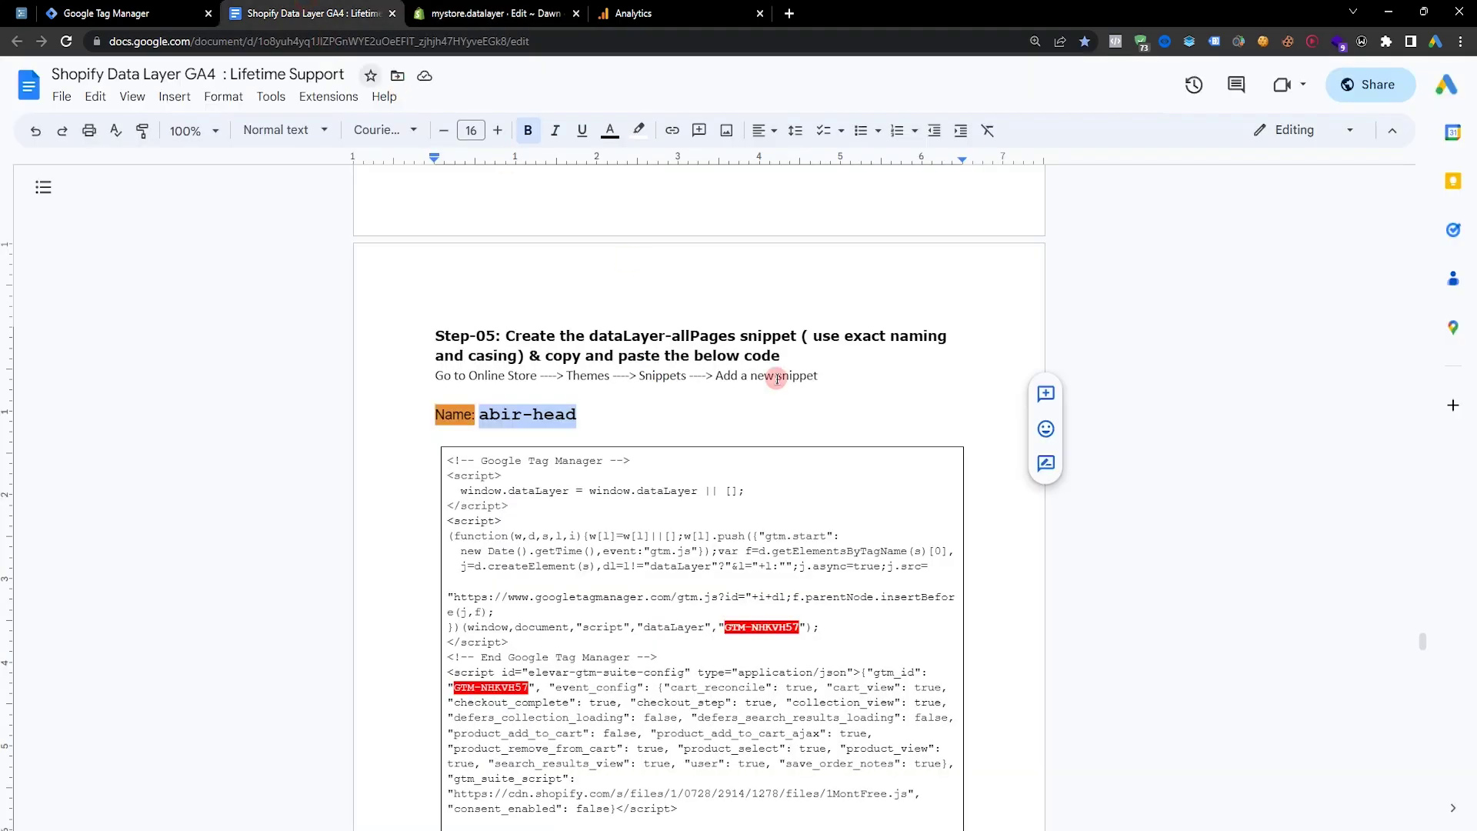
scroll(405, 264, "down", 3)
left_click_drag(449, 223, 725, 576)
left_click(455, 5)
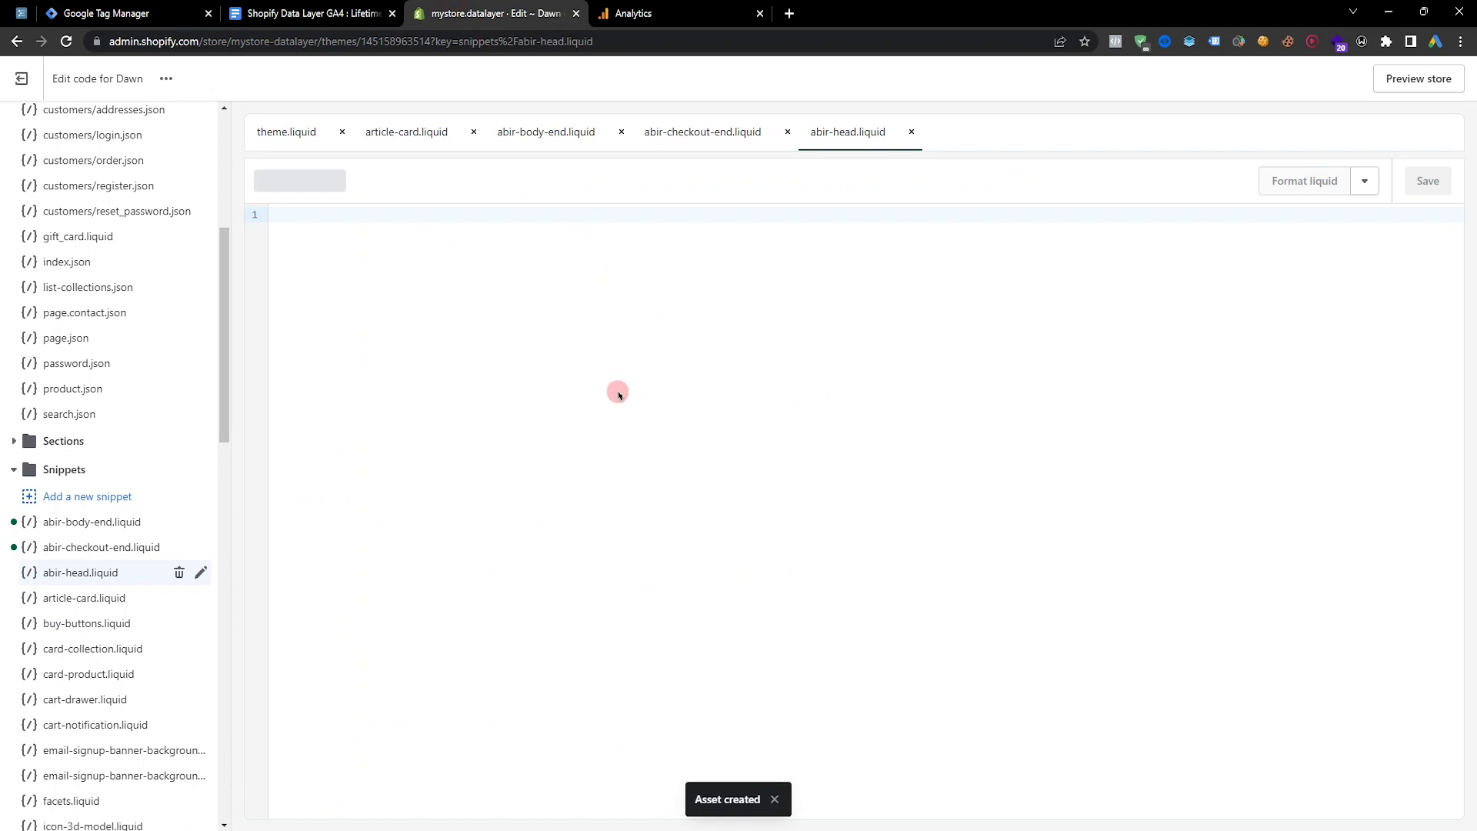
key("ctrl+v")
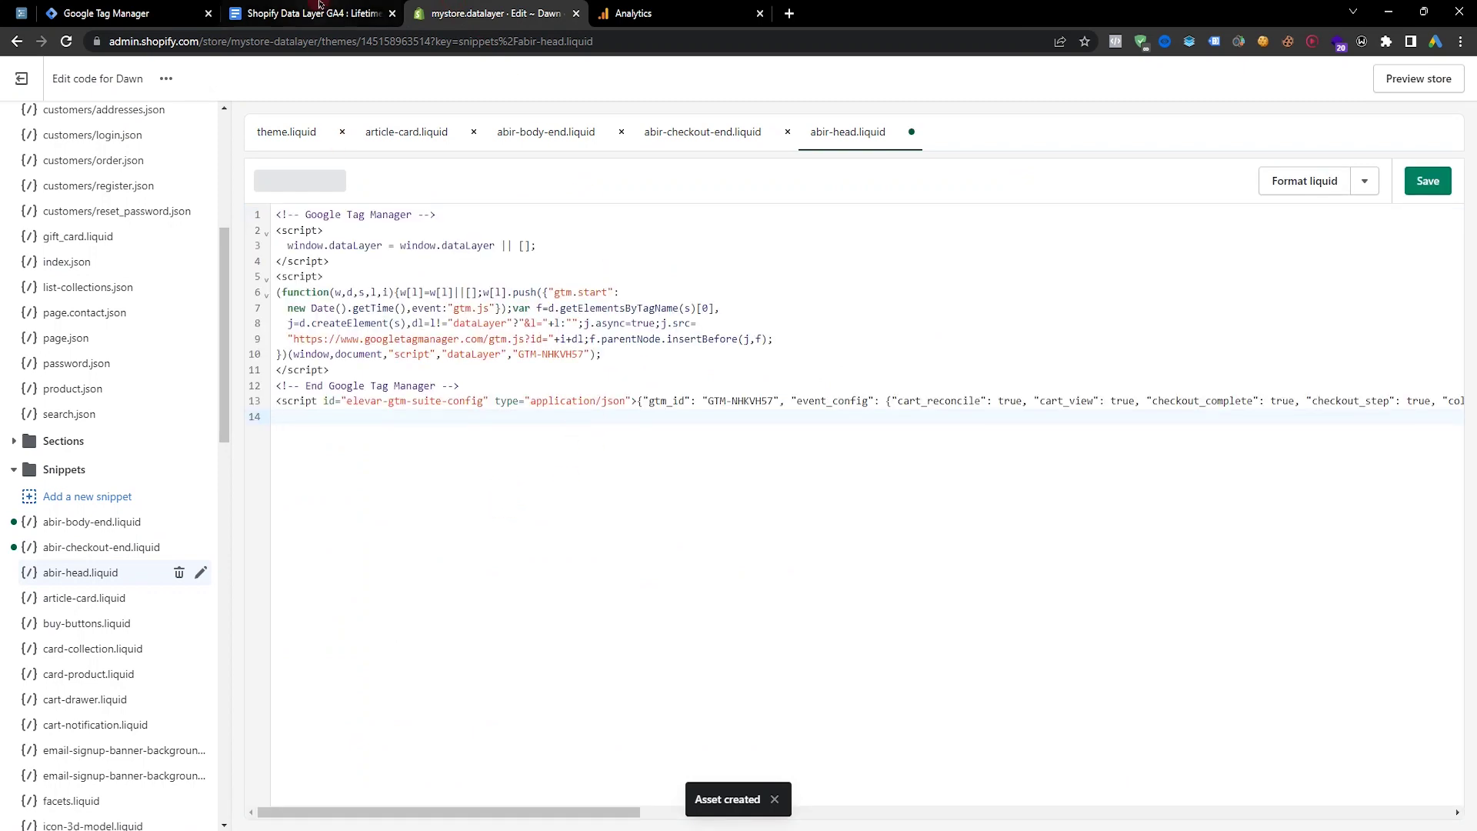
Copy the container ID from Google Tag Manager and replace both container IDs in abir-head.liquid, on lines 13 and 10, with GTM-NVBB2Q8
left_click(844, 144)
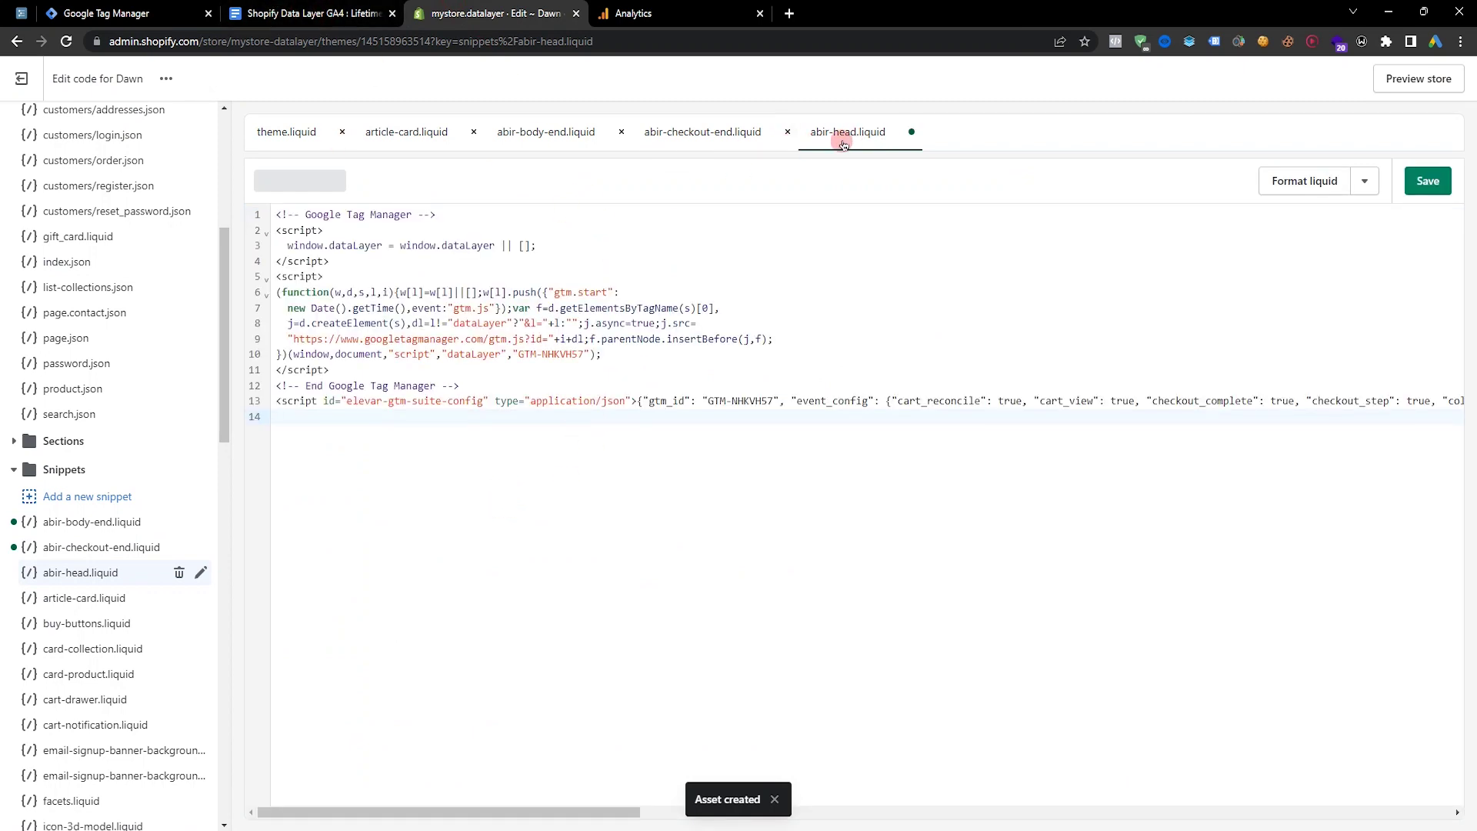
left_click(336, 9)
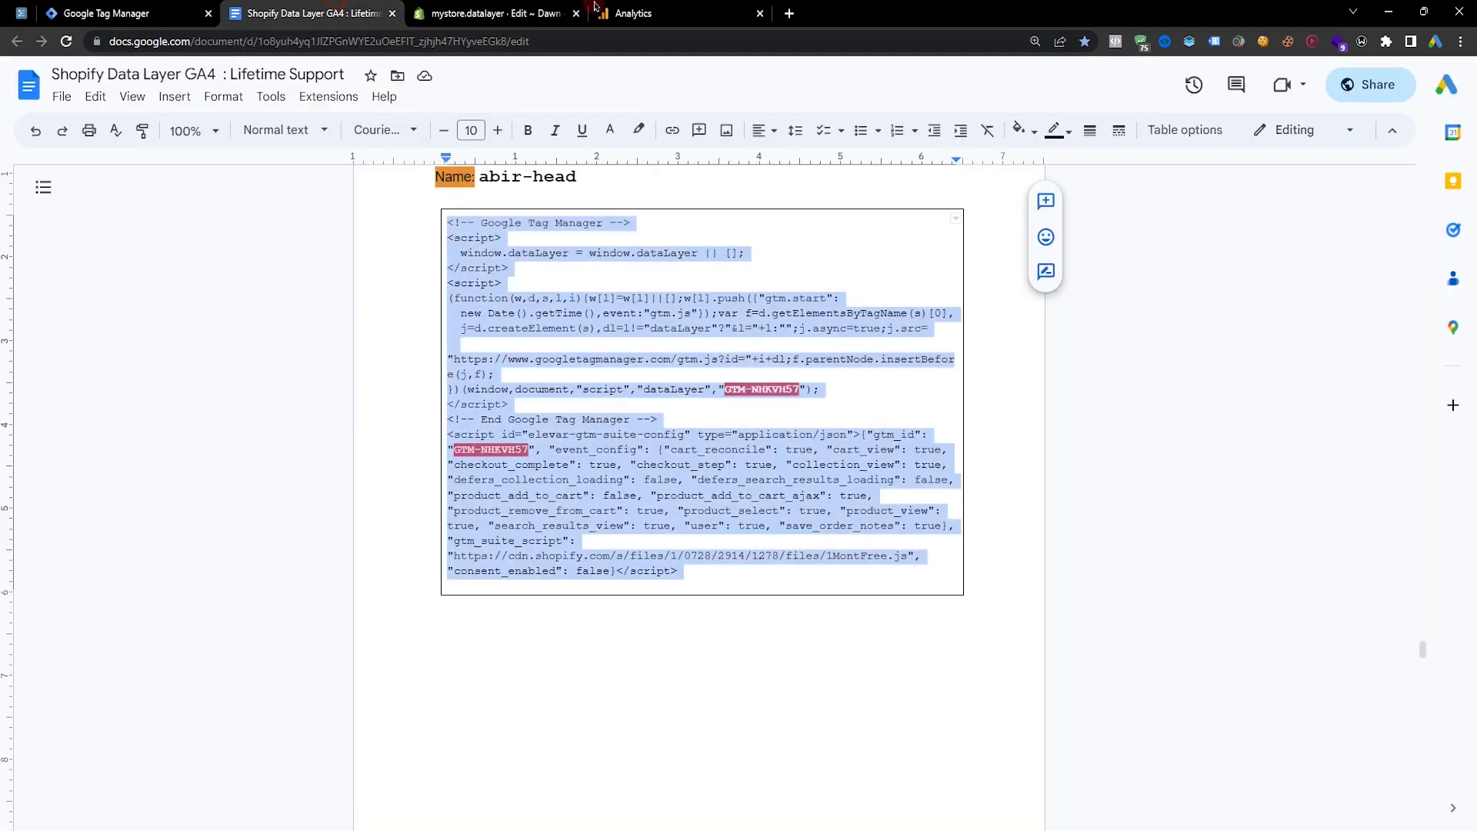
right_click(773, 317)
left_click(800, 328)
key("ctrl+3")
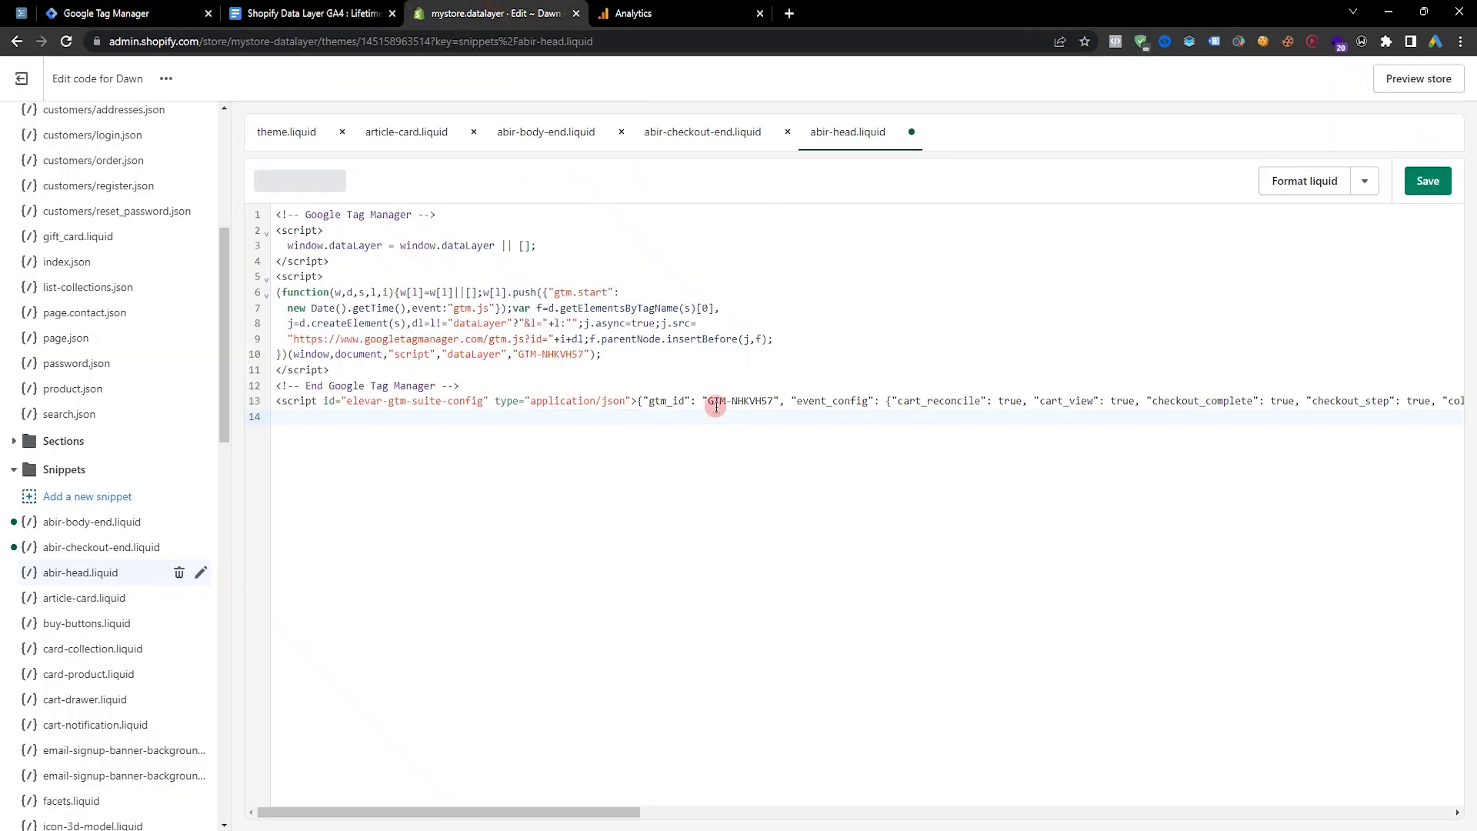
left_click_drag(708, 403, 767, 403)
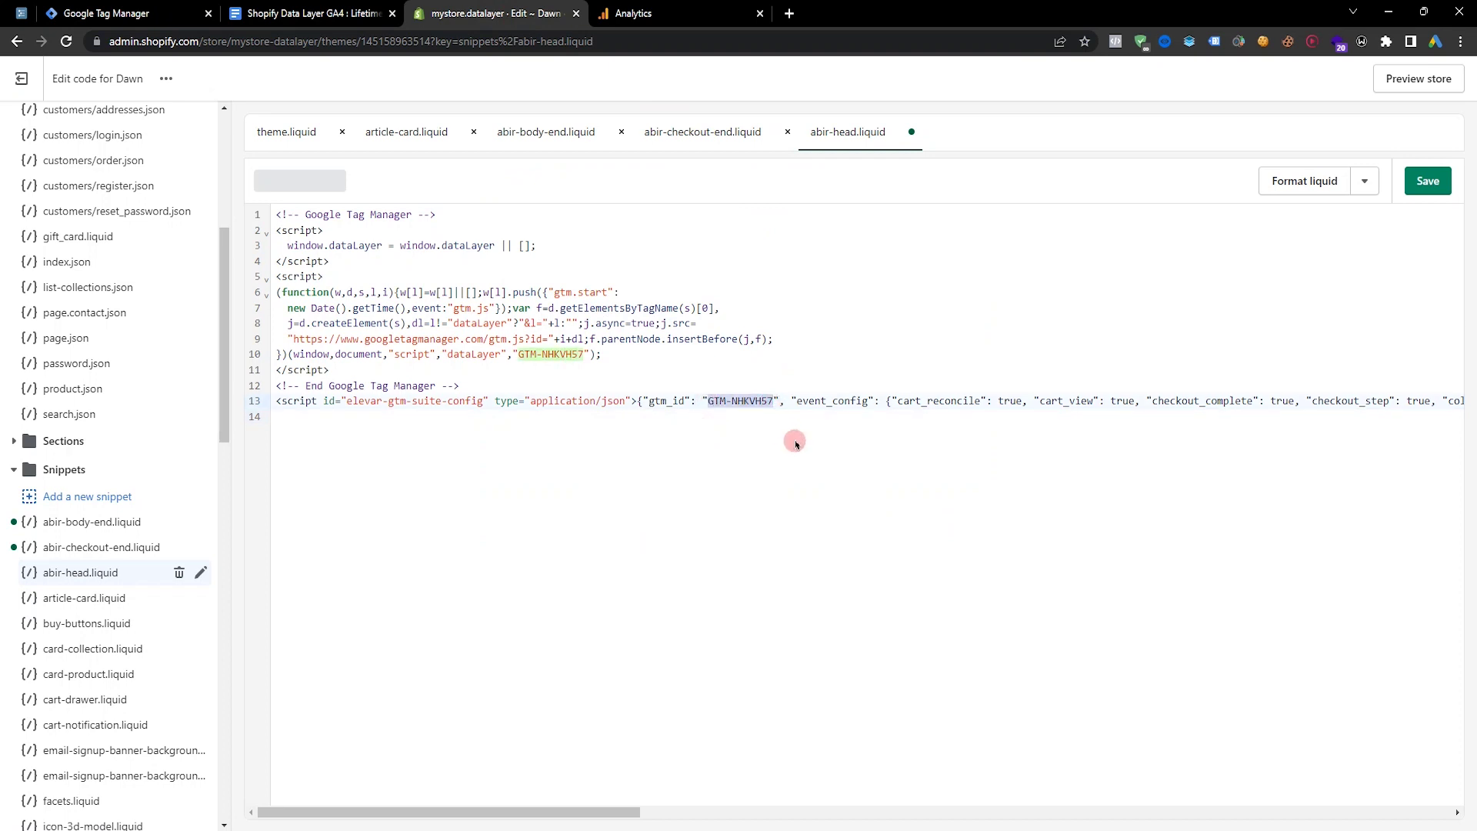
key("ctrl+v")
left_click_drag(519, 356, 576, 355)
key("ctrl+v")
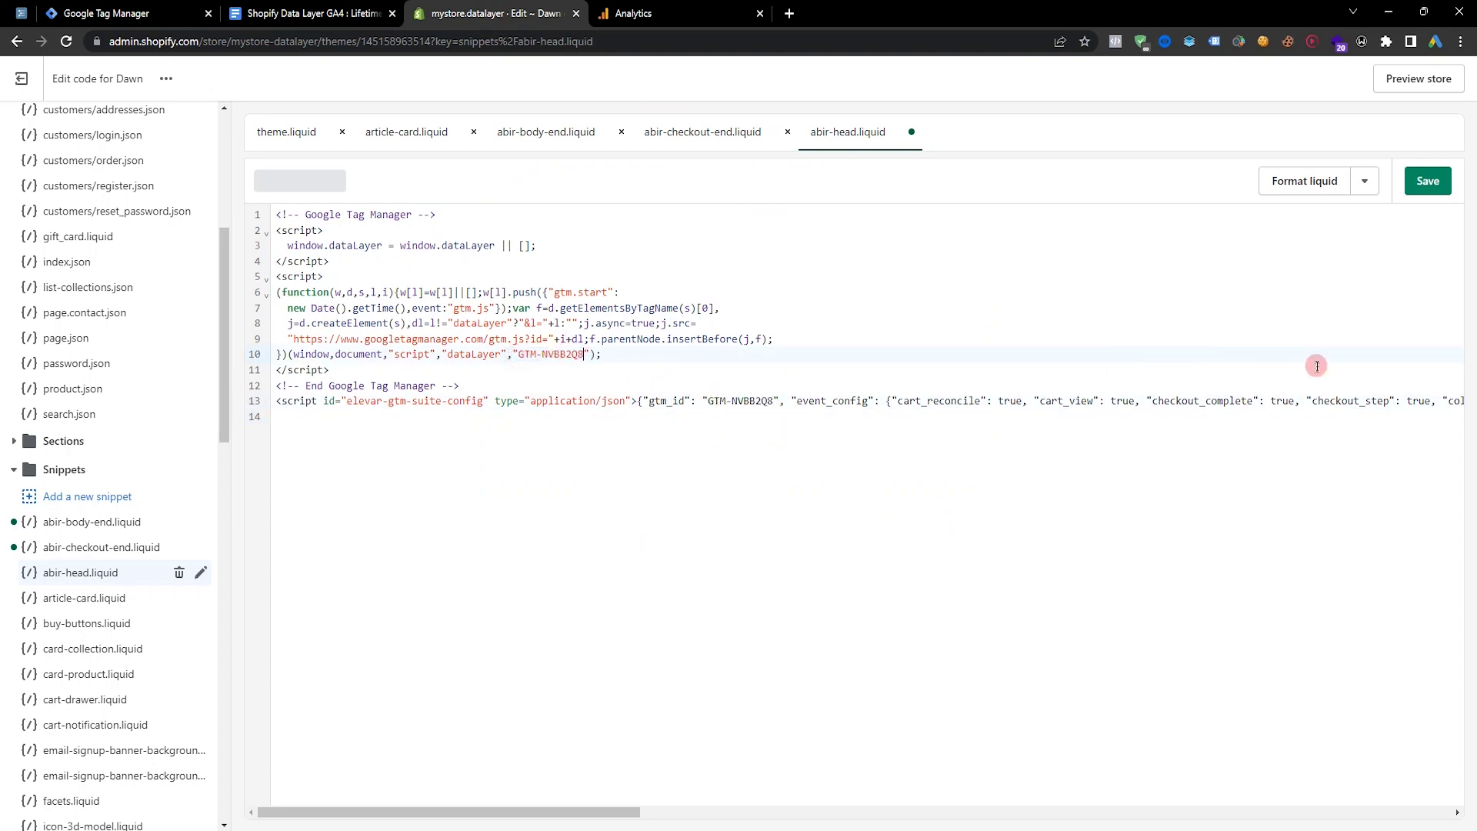
Save the abir-head.liquid snippet and leave the Dawn theme's code editor
left_click(1449, 175)
scroll(154, 554, "up", 2)
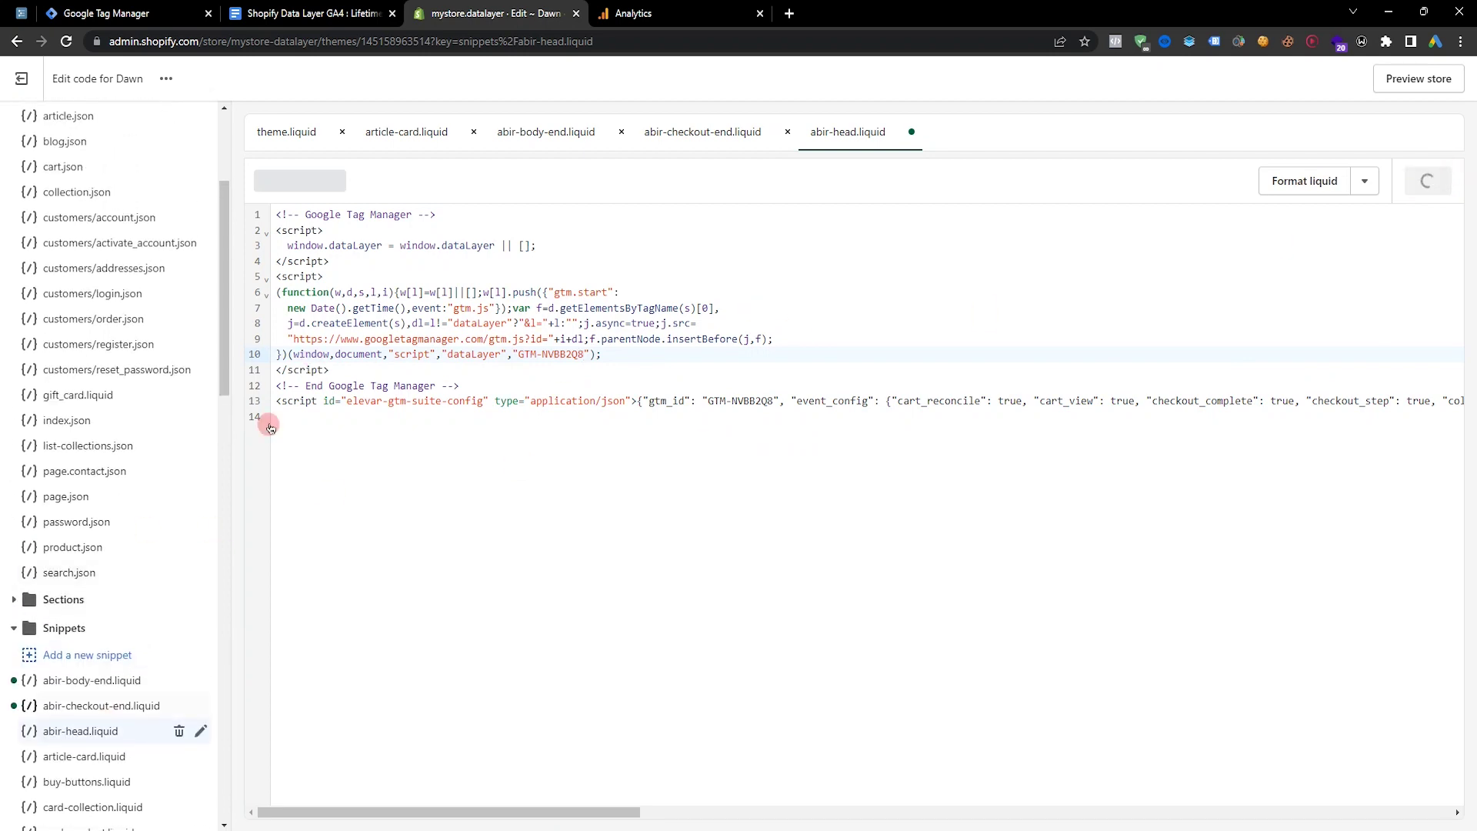
left_click(22, 78)
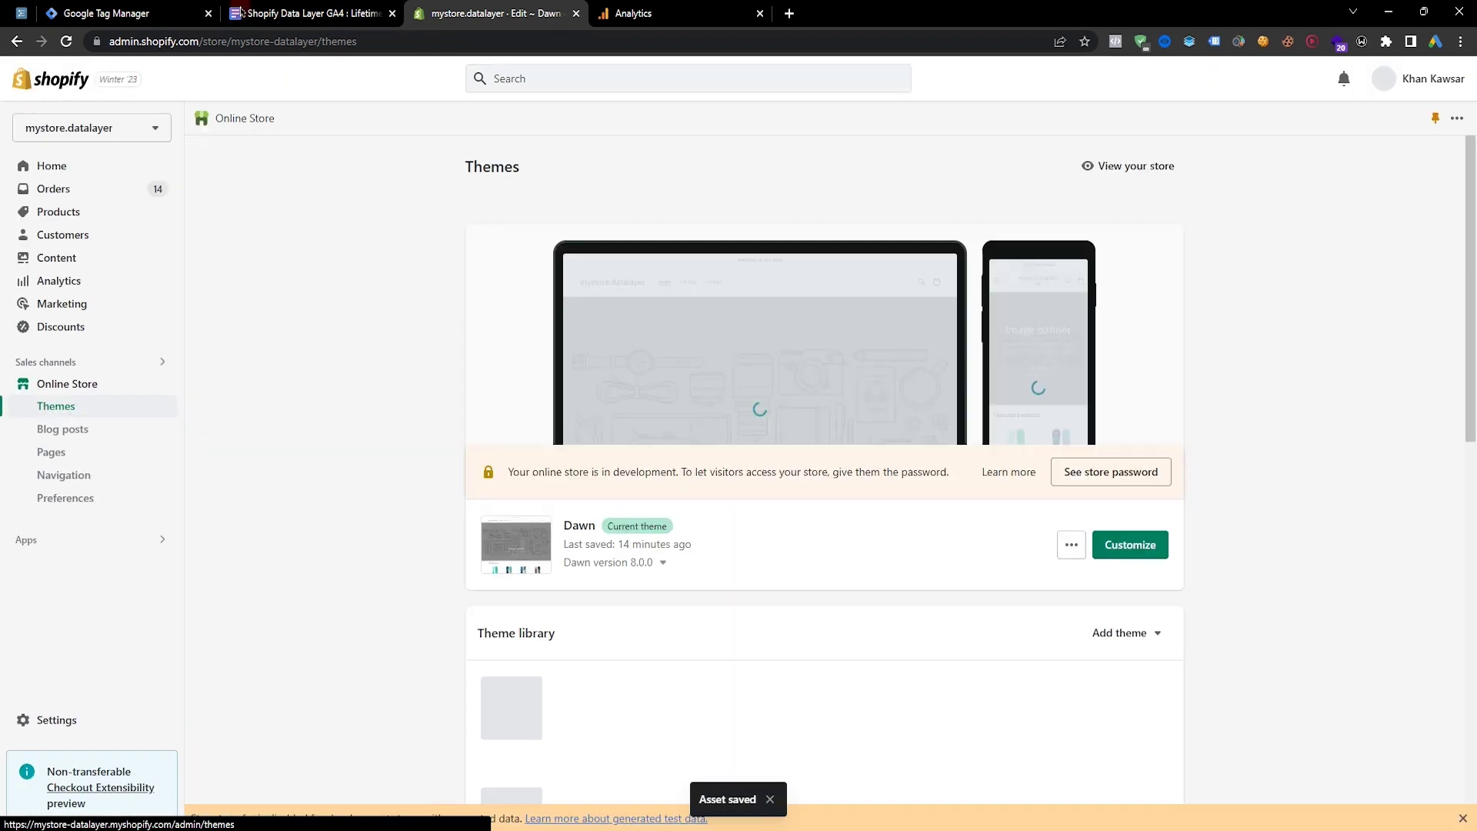
Copy the full checkout script from Step-06 of the guide document
left_click(308, 13)
scroll(580, 475, "down", 10)
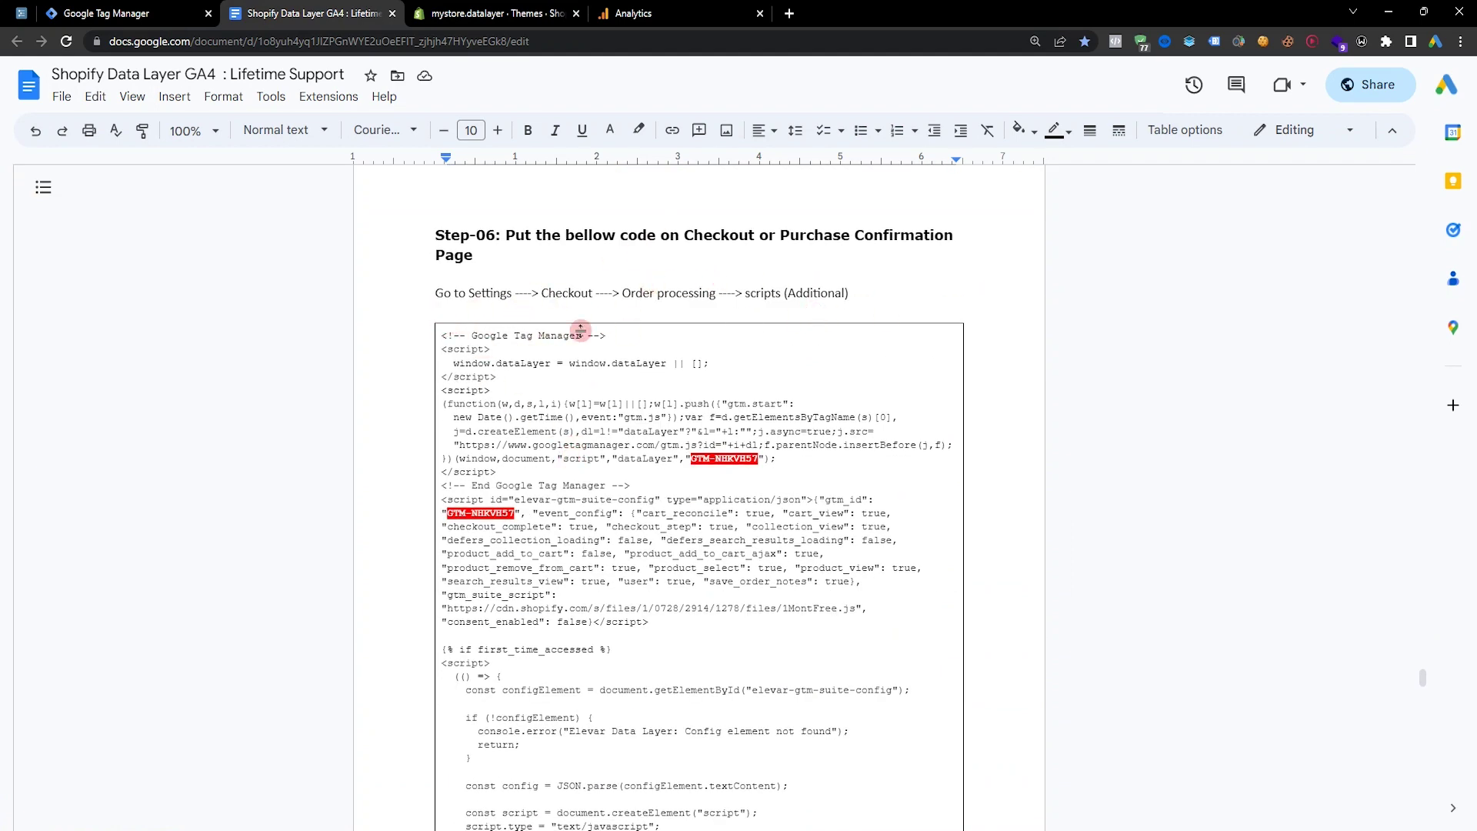
left_click_drag(438, 336, 707, 492)
right_click(707, 492)
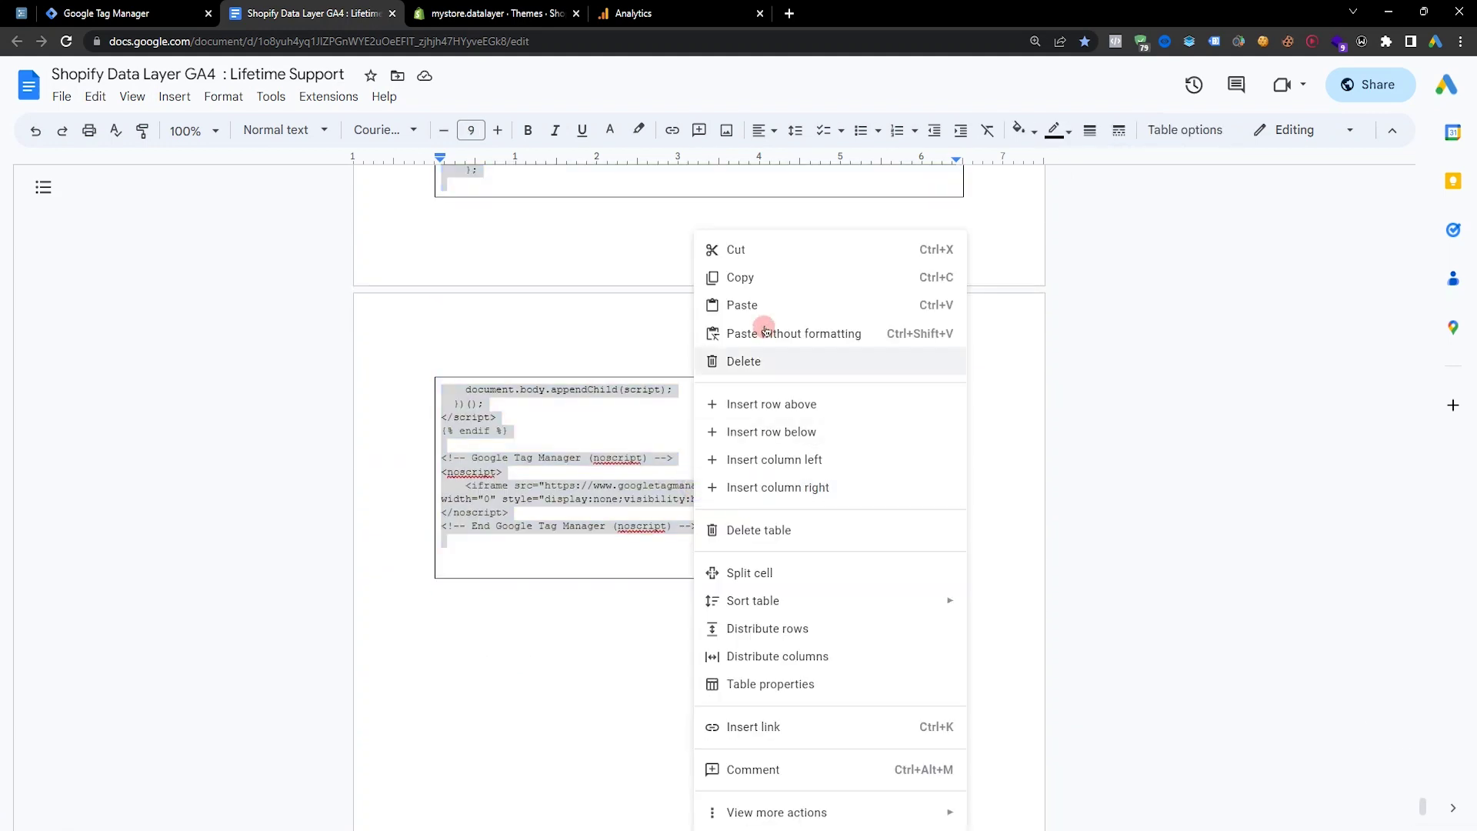
left_click(758, 280)
In Shopify's Checkout and accounts settings, delete all existing code from the order status page's Additional scripts
key("ctrl+Tab")
left_click(75, 715)
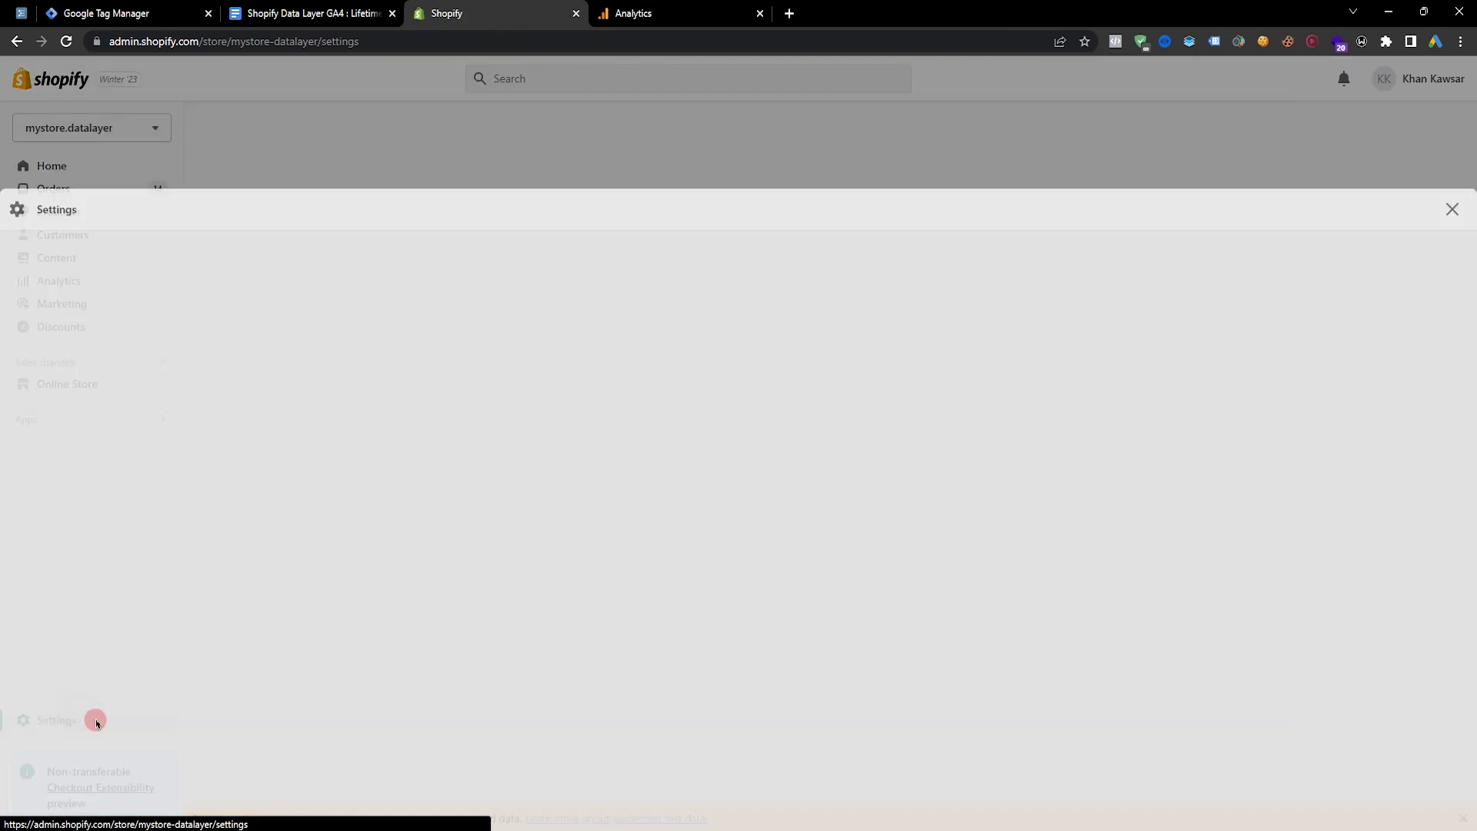
left_click(342, 379)
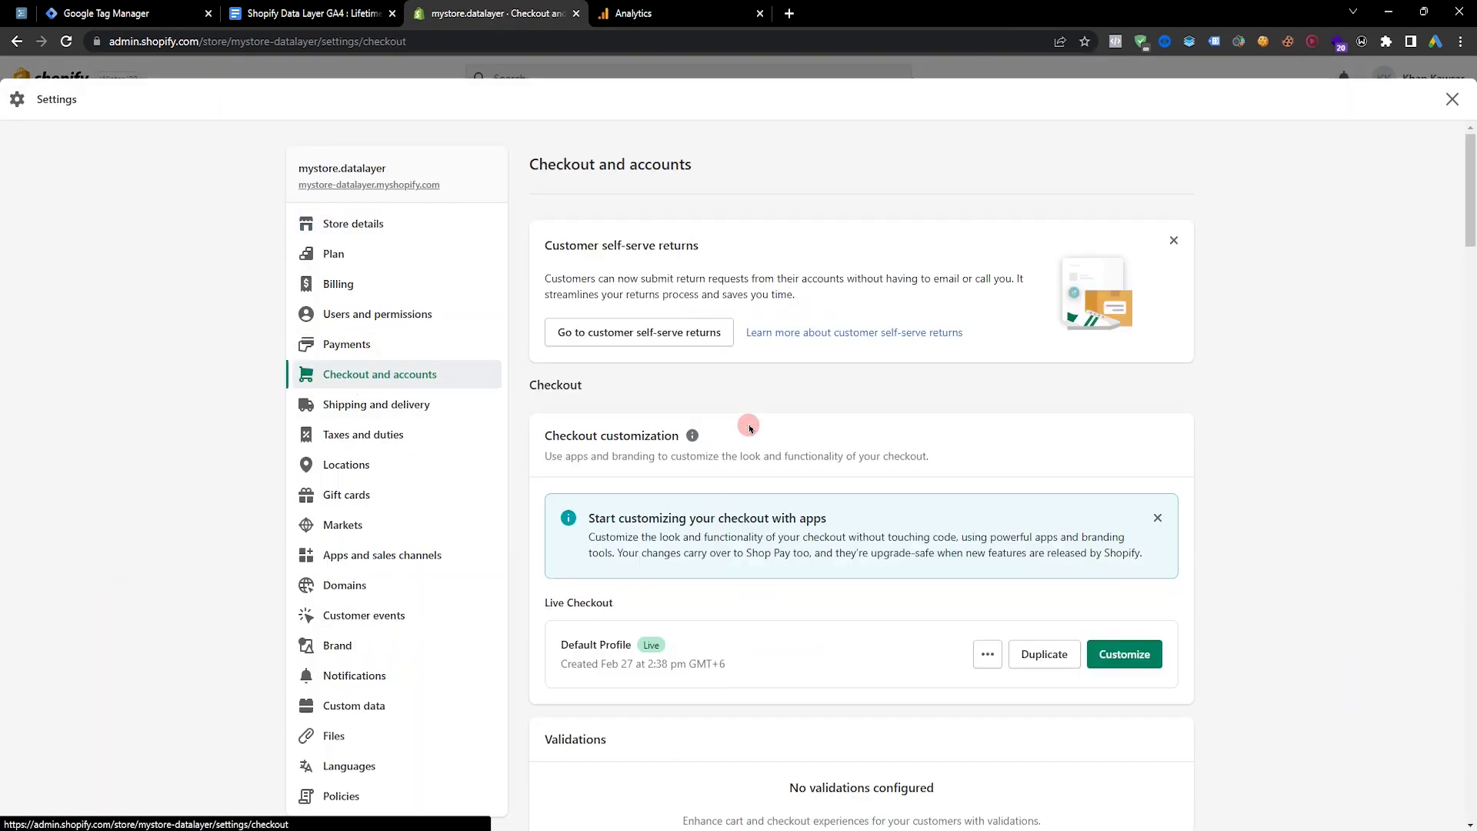
scroll(753, 431, "down", 20)
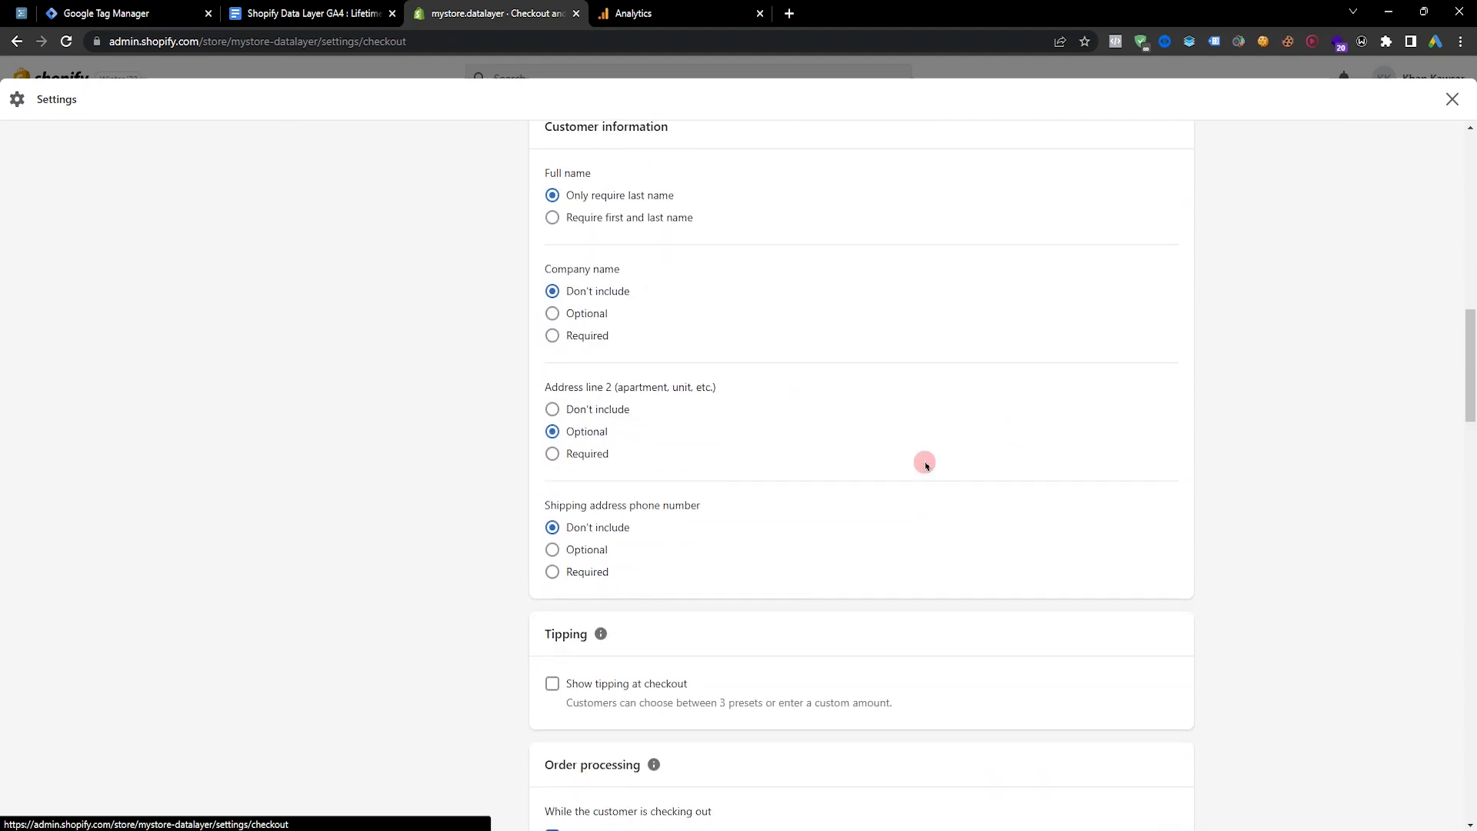
scroll(753, 462, "down", 15)
left_click(705, 316)
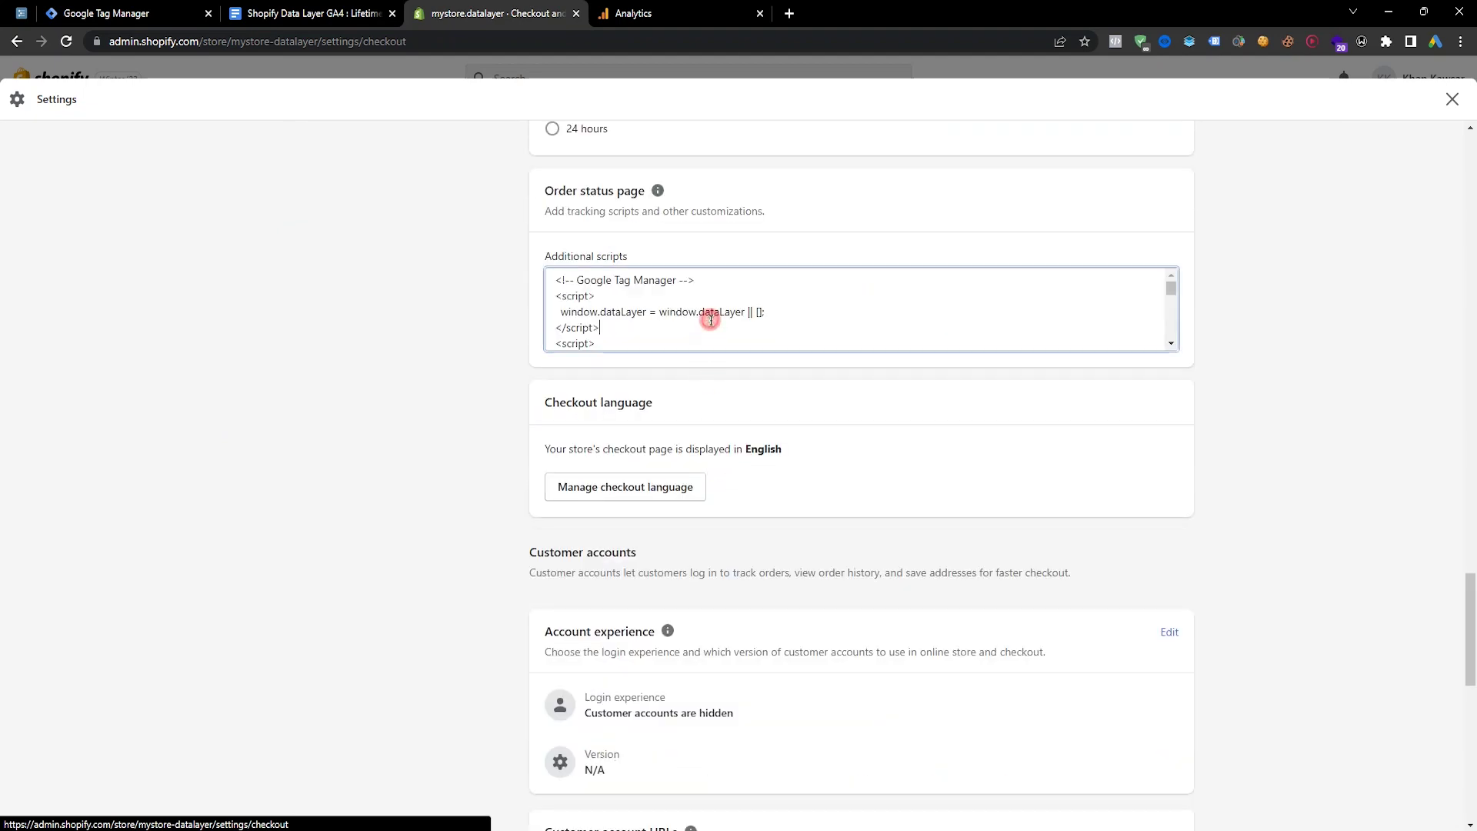
key("ctrl+a")
key("BackSpace")
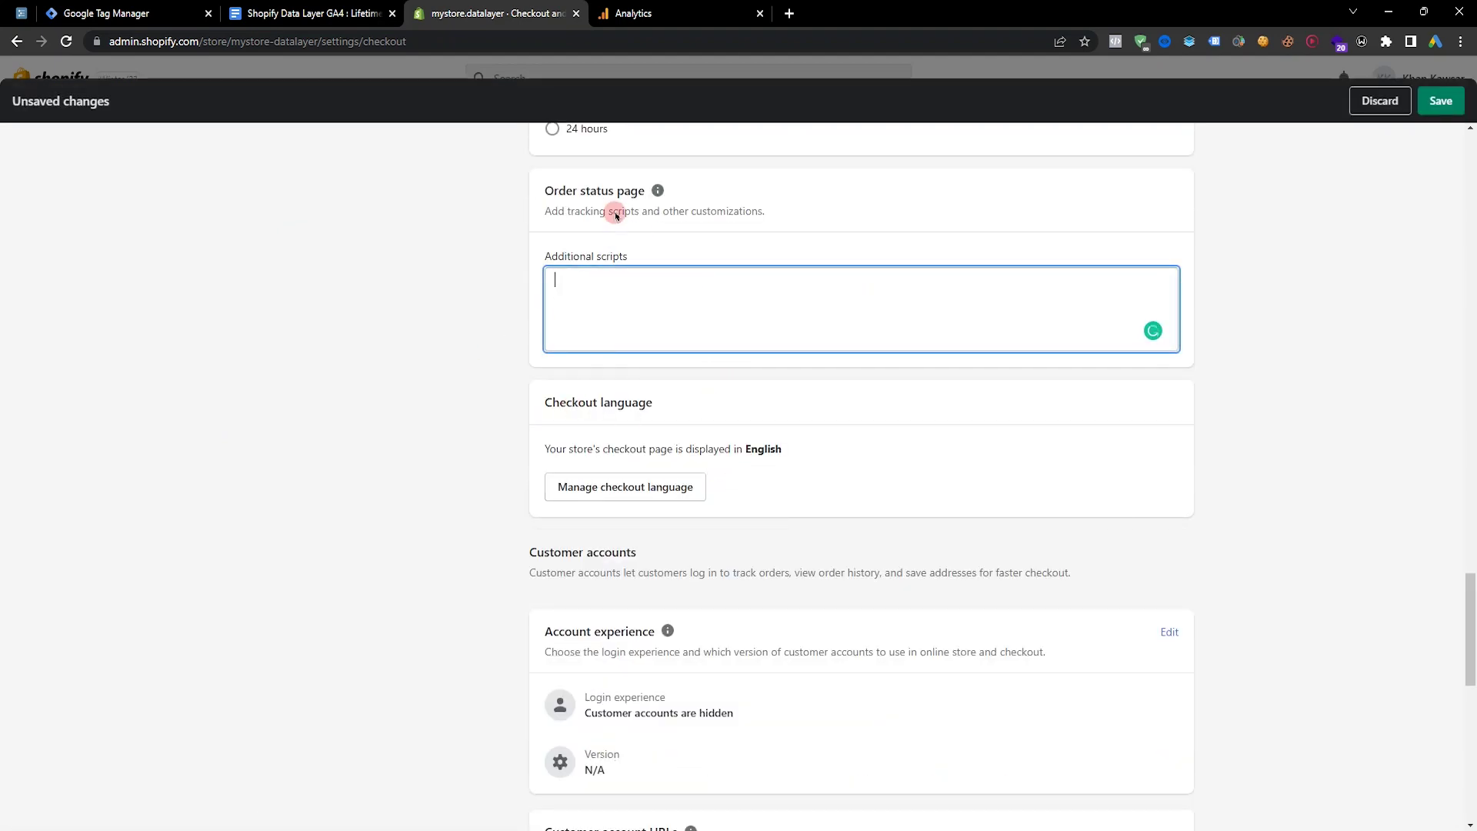
scroll(649, 502, "up", 2)
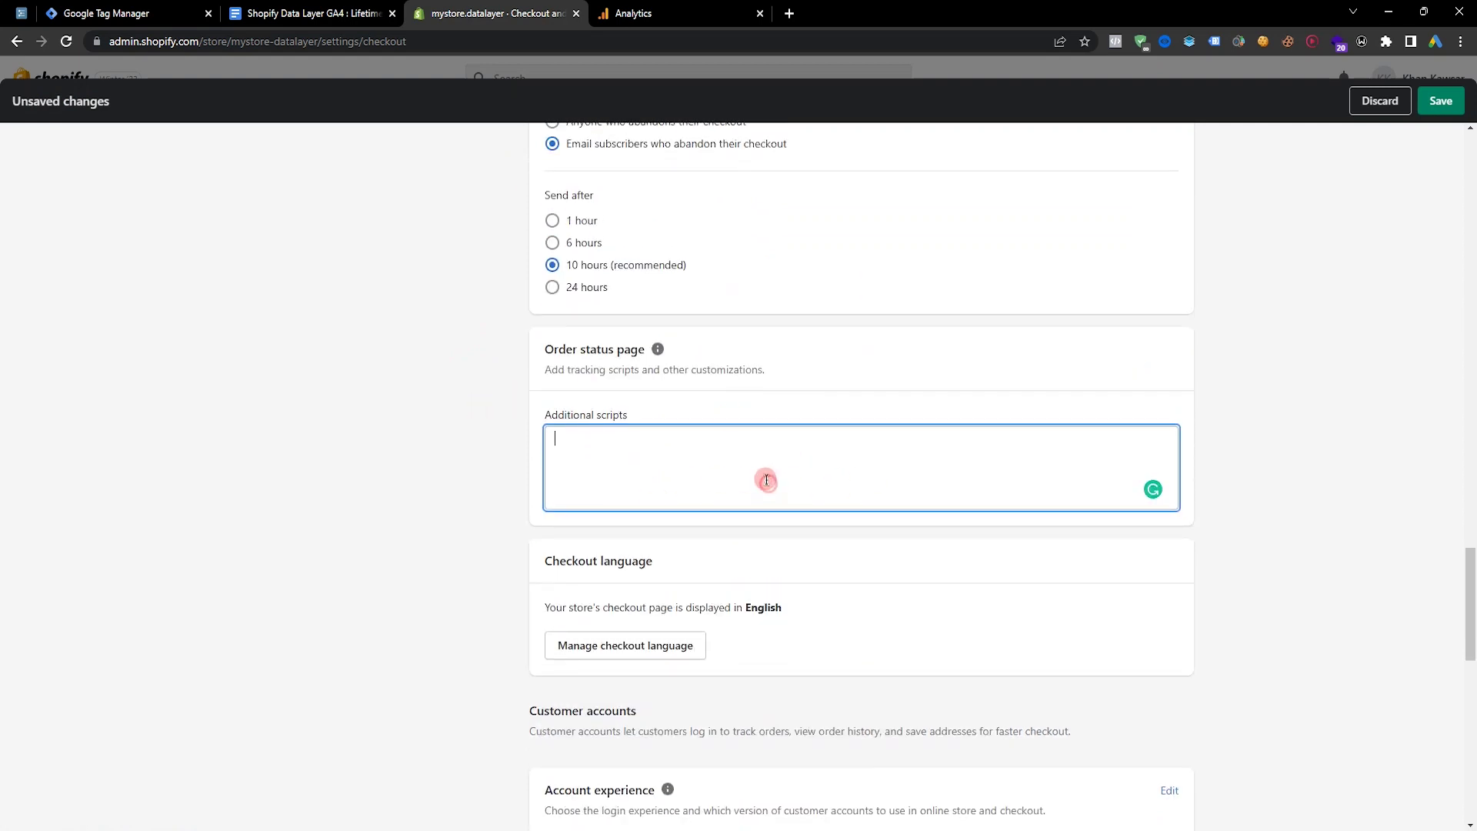
Copy the selected Step-06 script from the guide document again and paste it into Shopify's empty Additional scripts
left_click(392, 26)
key("ctrl+c")
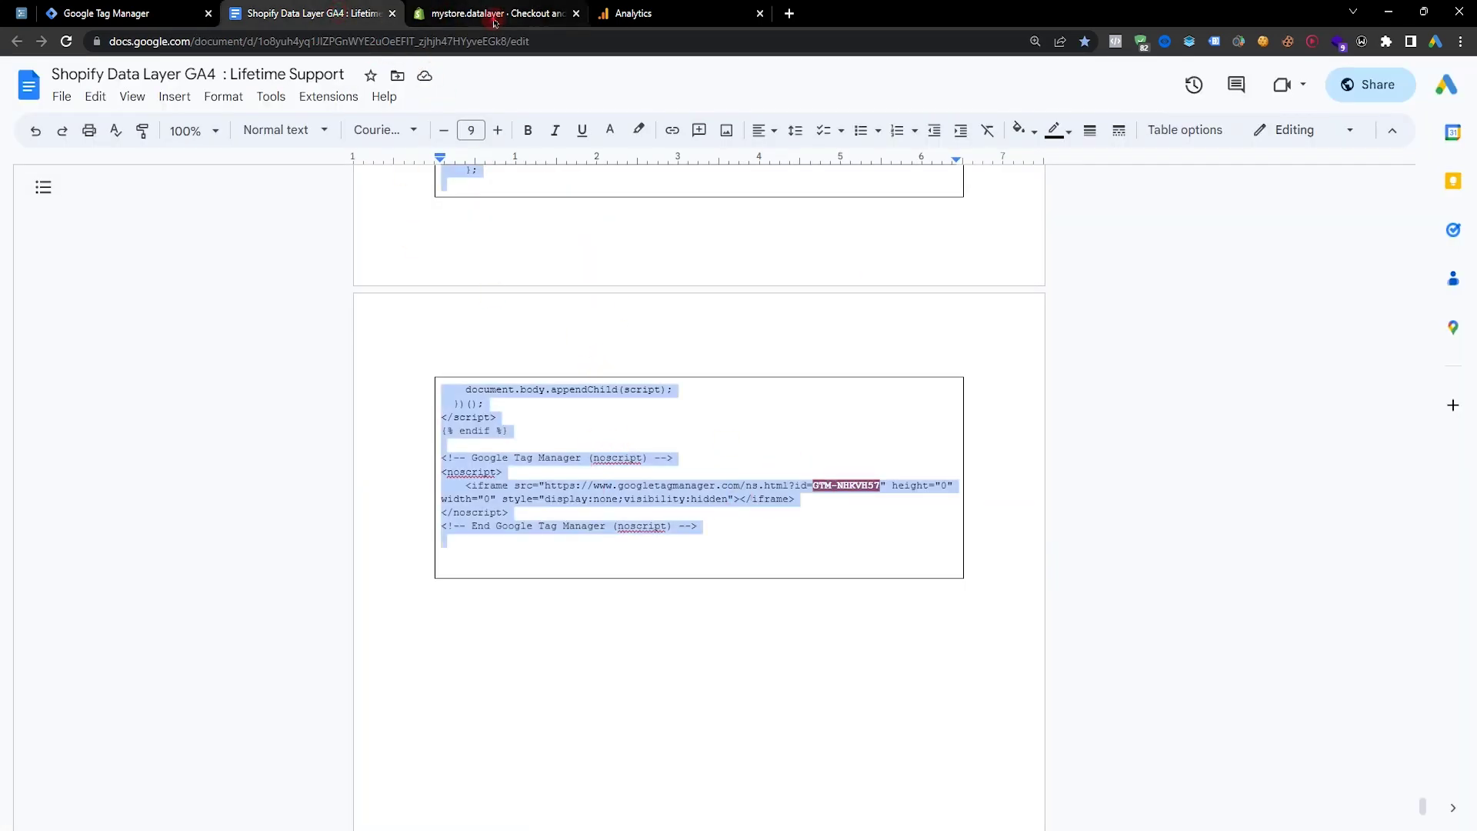
left_click(487, 13)
key("ctrl+v")
Copy GTM-NVBB2Q8 from Google Tag Manager and replace the container ID in the noscript iframe URL of Additional scripts with it
scroll(868, 487, "up", 1)
left_click_drag(939, 502, 869, 432)
left_click(868, 486)
left_click(940, 486, "shift")
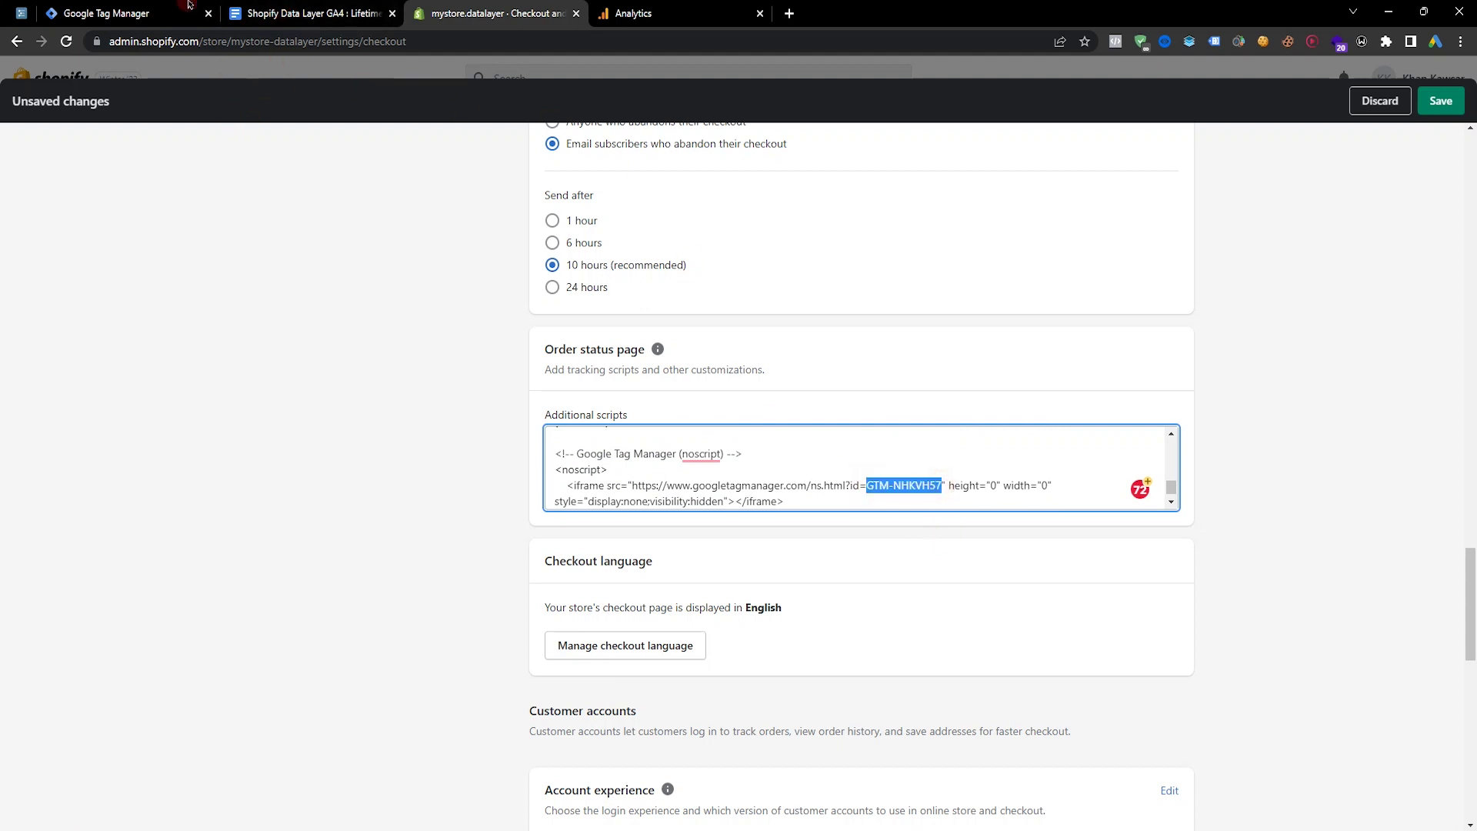
left_click(116, 13)
right_click(767, 331)
left_click(784, 343)
left_click(333, 6)
left_click(445, 6)
key("ctrl+v")
Replace the container ID after "dataLayer" in the first Google Tag Manager script of Additional scripts with GTM-NVBB2Q8
left_click_drag(1176, 492, 1171, 436)
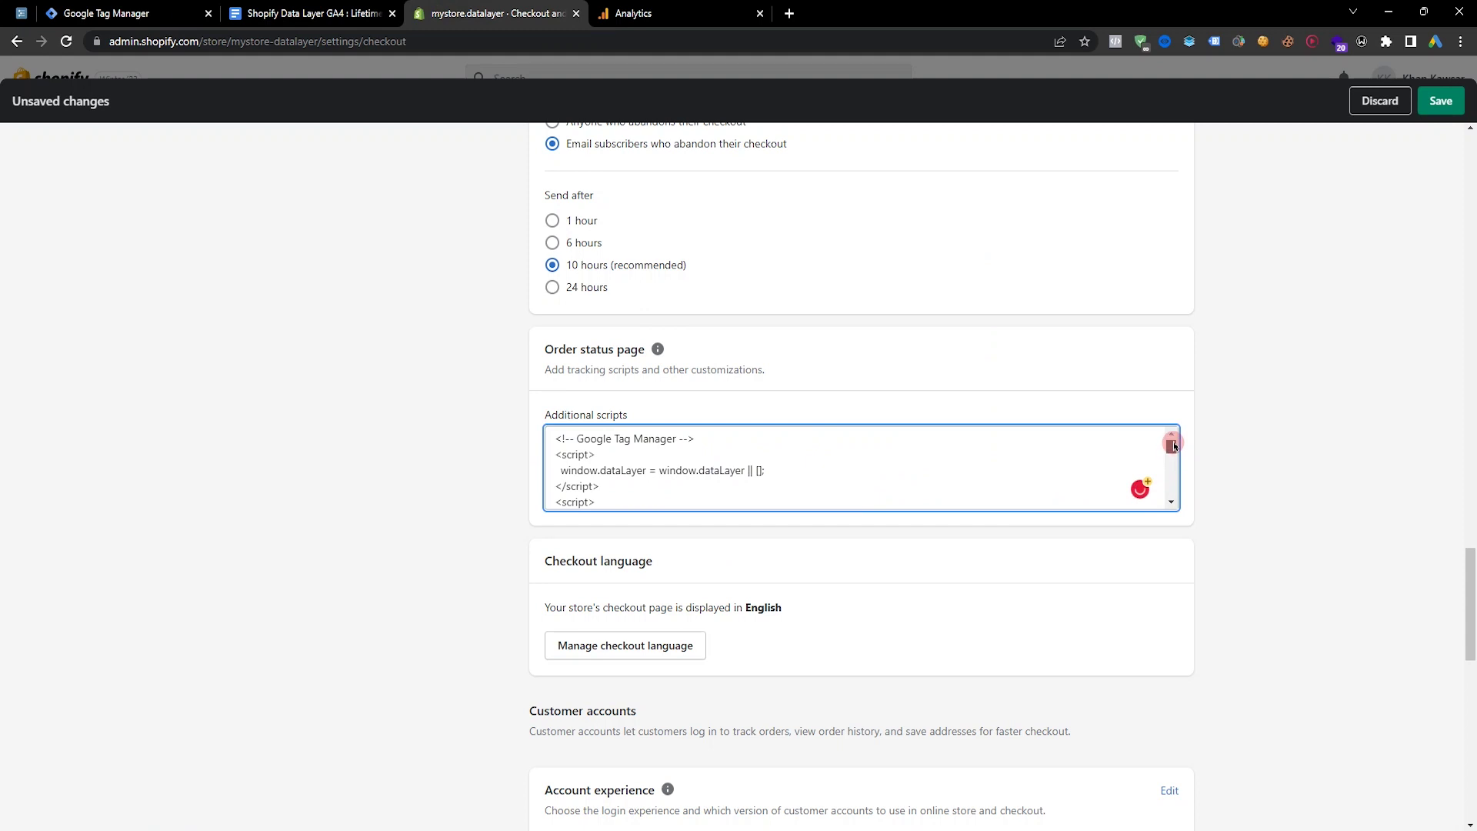
scroll(999, 464, "down", 1)
scroll(999, 464, "down", 2)
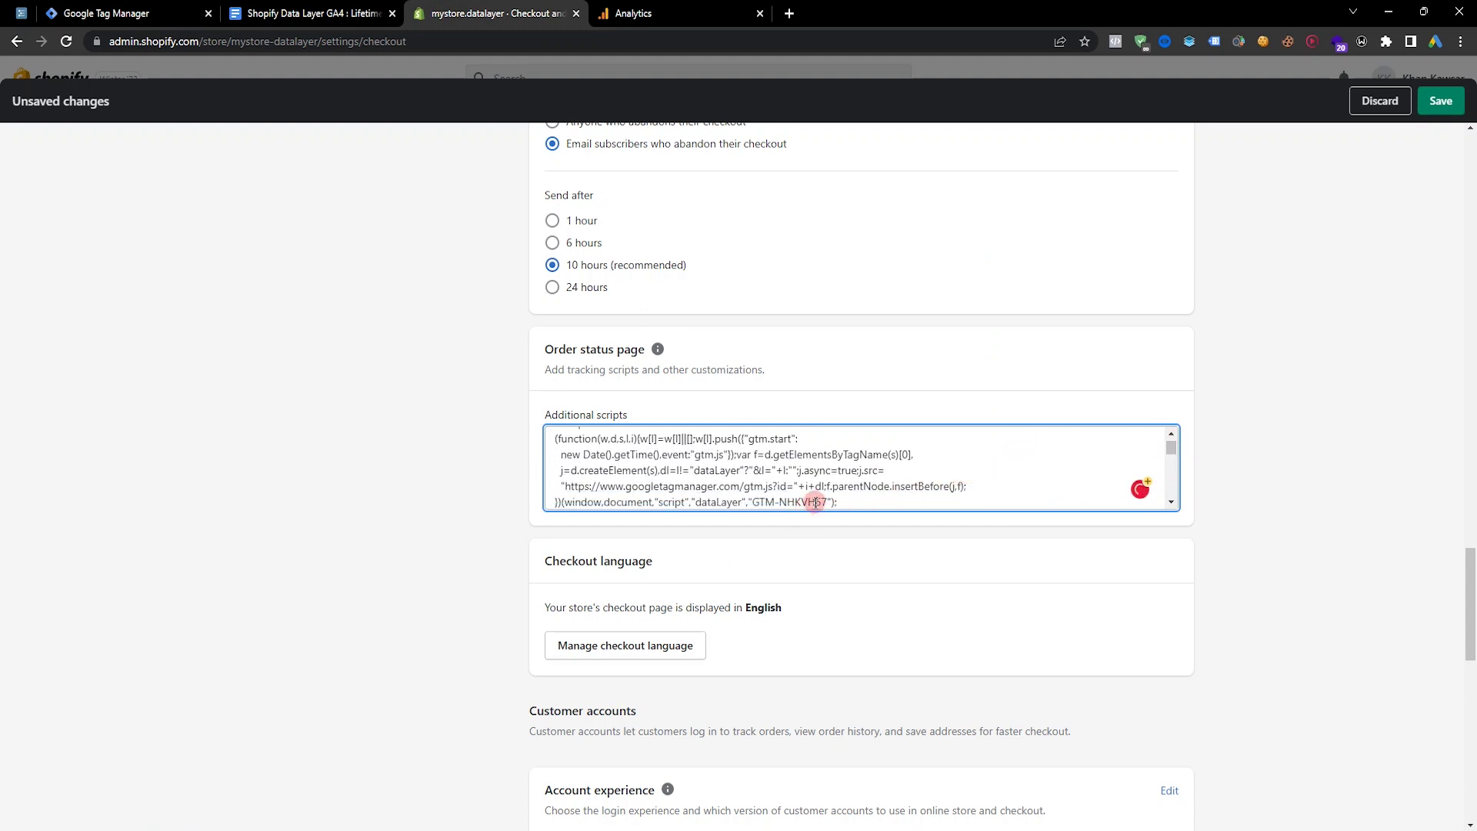
left_click(1180, 503)
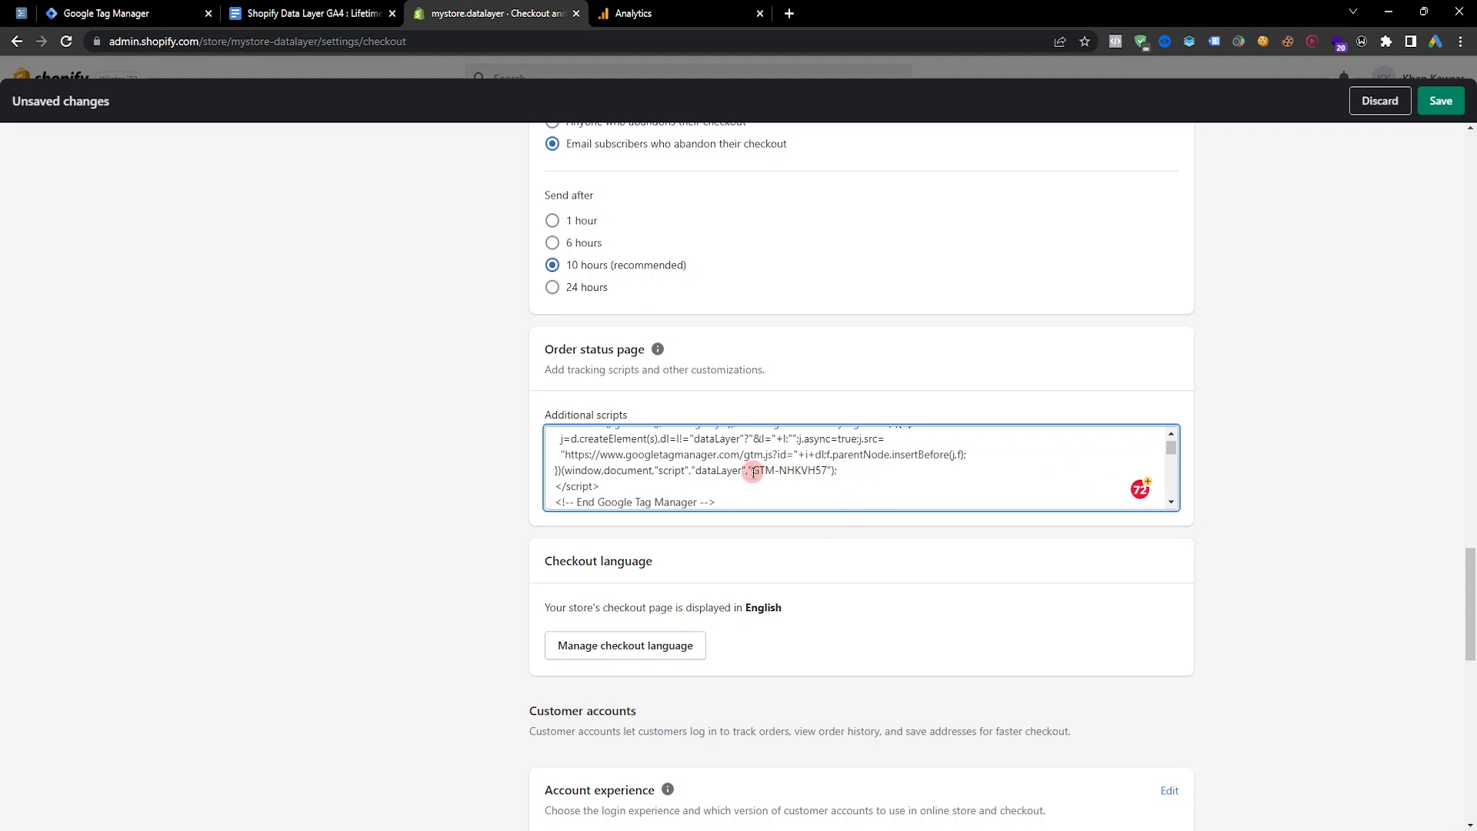
left_click_drag(753, 473, 827, 471)
key("ctrl+v")
Replace the gtm_id value in the elevar-gtm-suite-config script with GTM-NVBB2Q8 and save the checkout settings
scroll(922, 475, "down", 2)
scroll(947, 484, "up", 1)
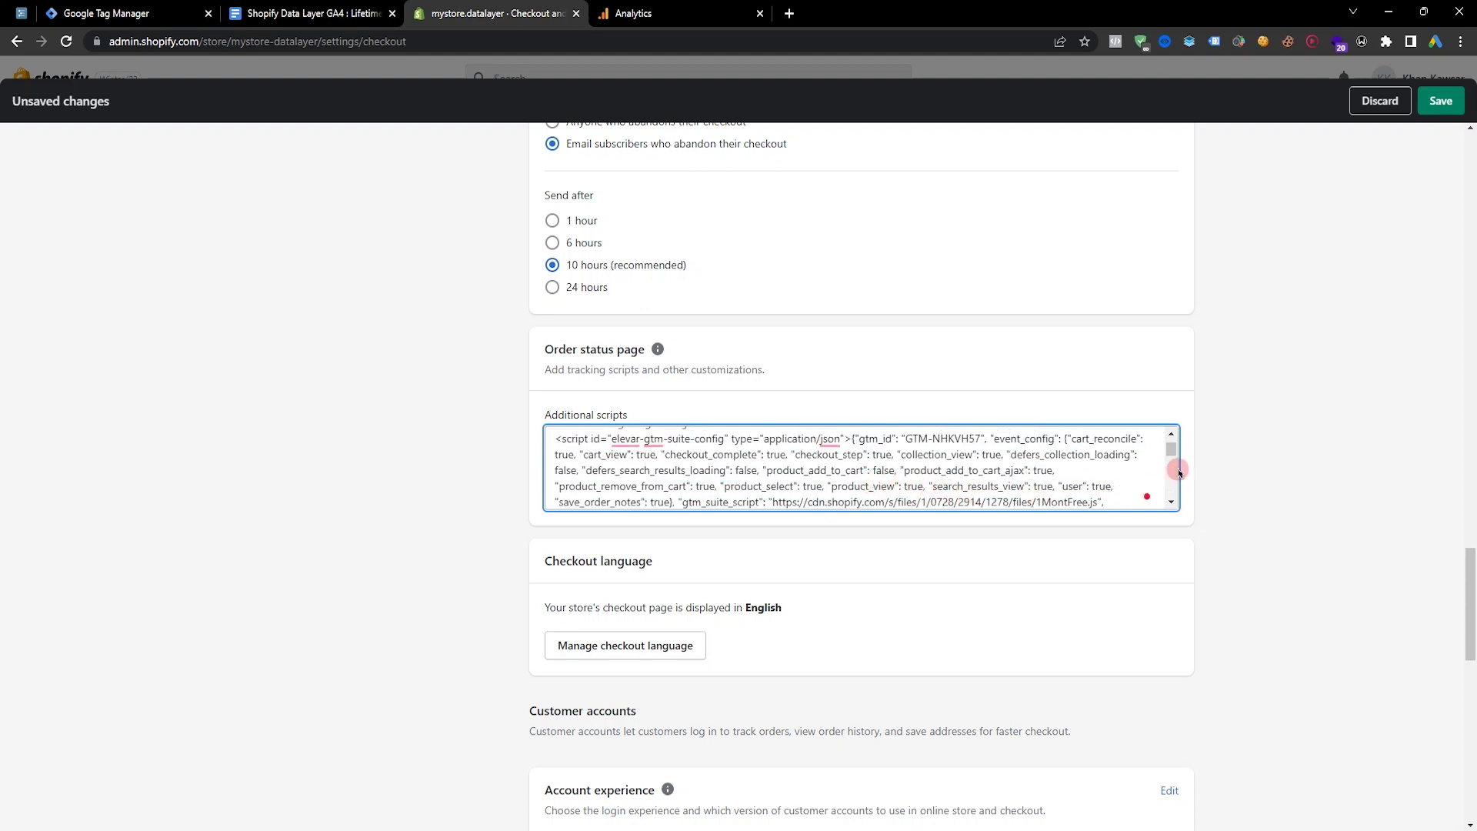
left_click(1171, 436)
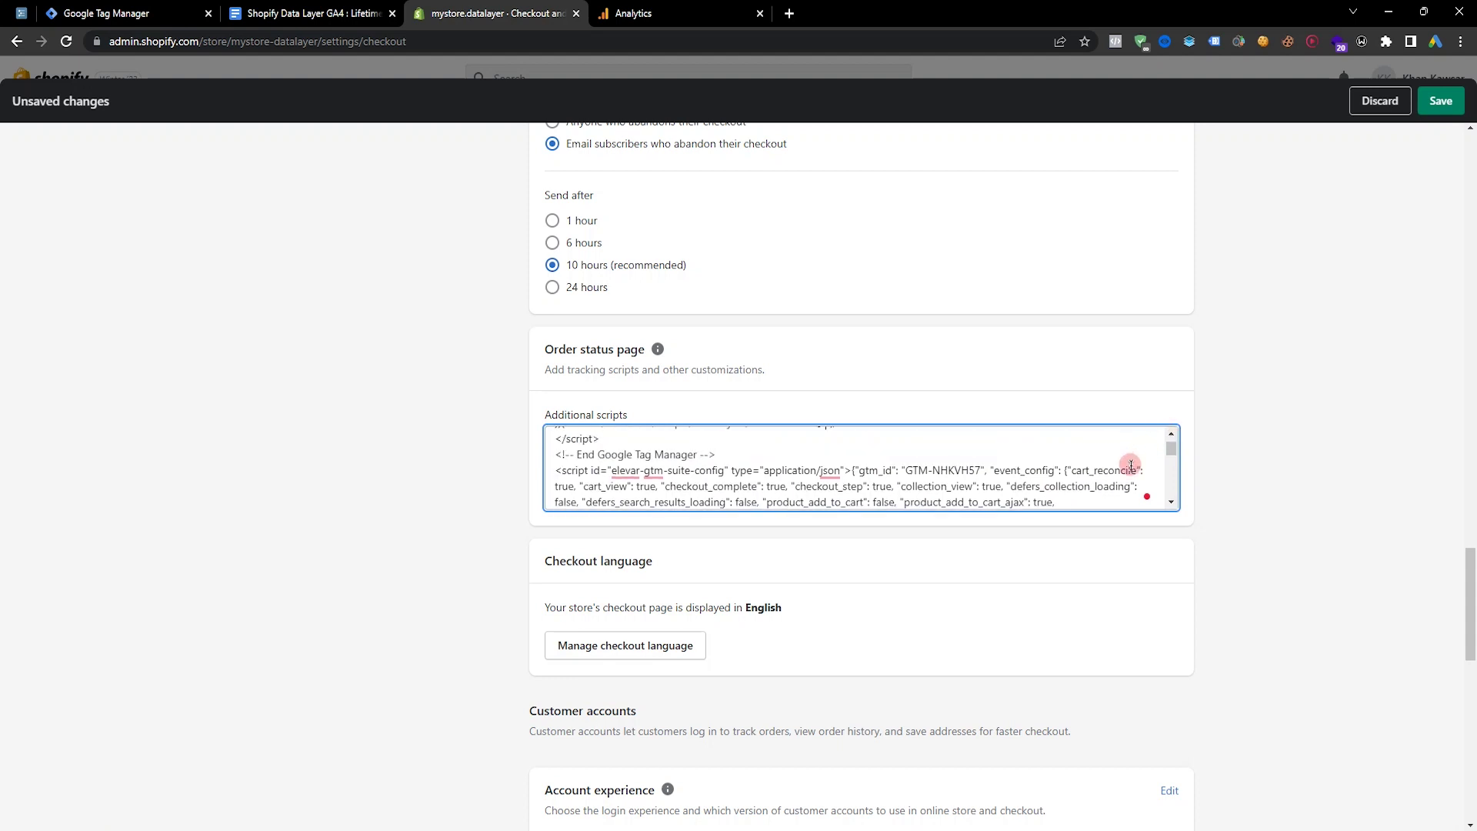
left_click(981, 469)
left_click_drag(910, 470, 981, 471)
key("ctrl+v")
left_click(1439, 101)
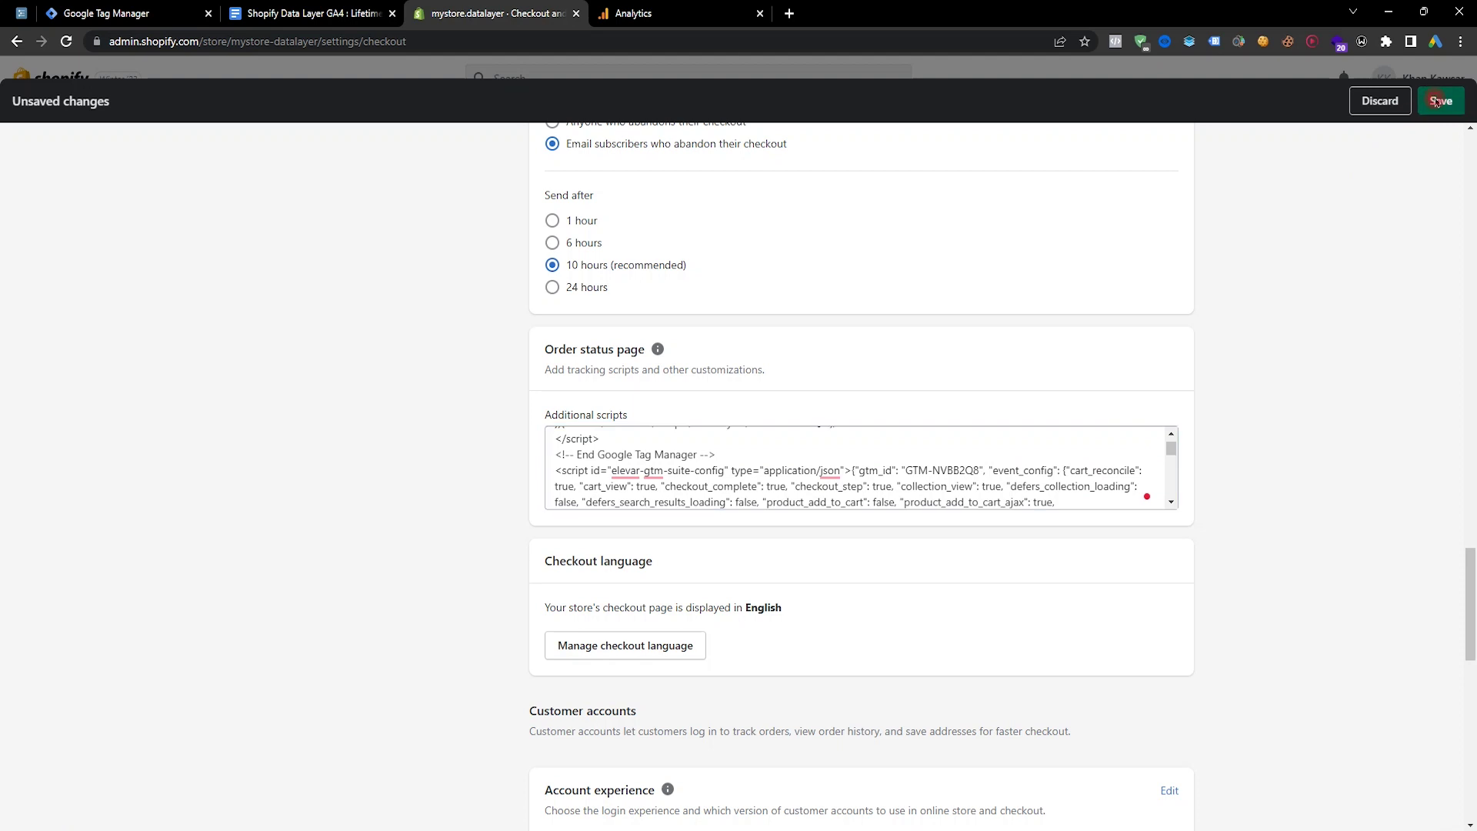
Open the online store from the Shopify admin and go to The 3p Fulfilled Snowboard's product page
left_click(174, 68)
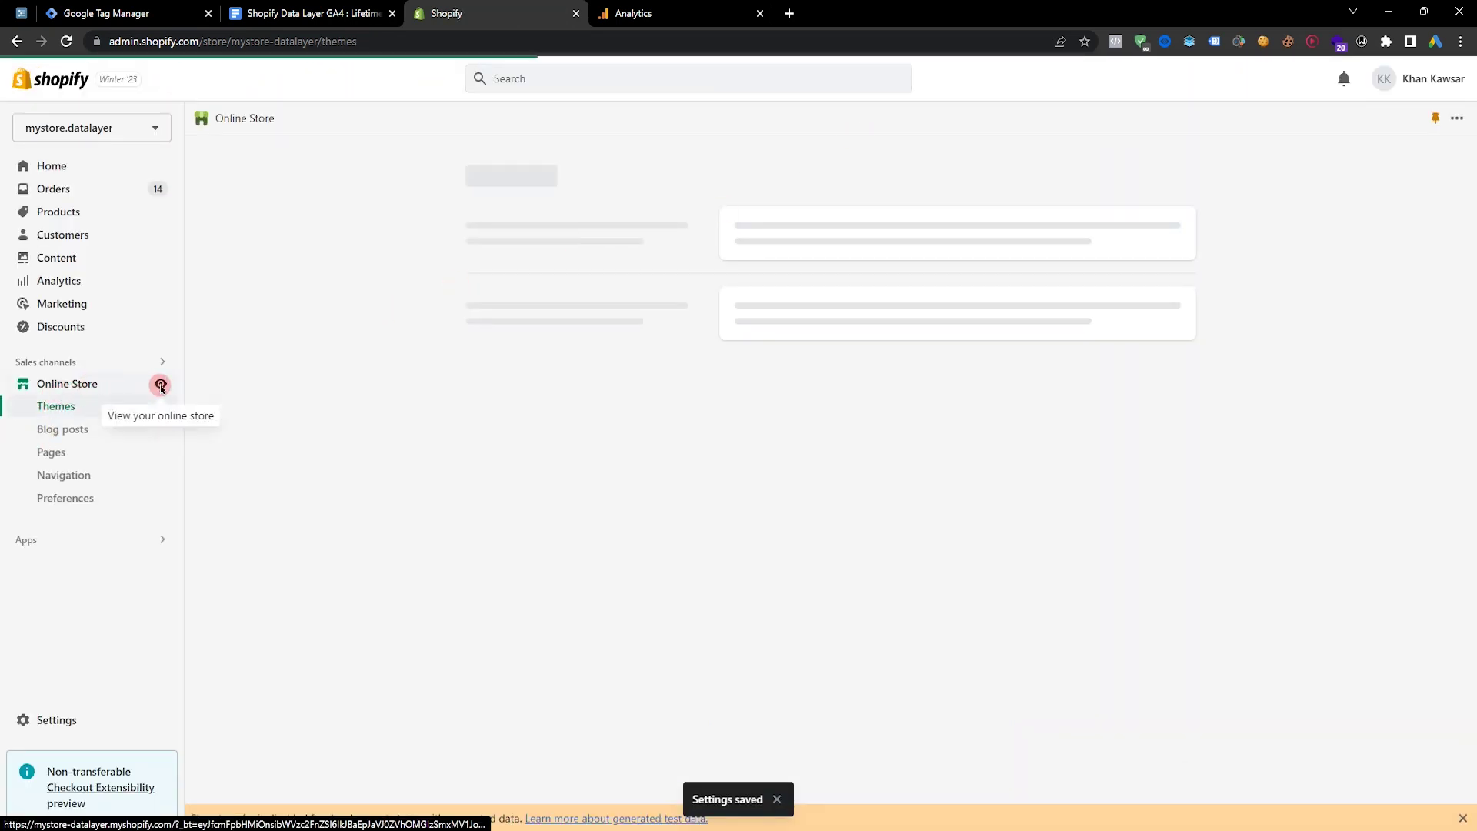
left_click(158, 384)
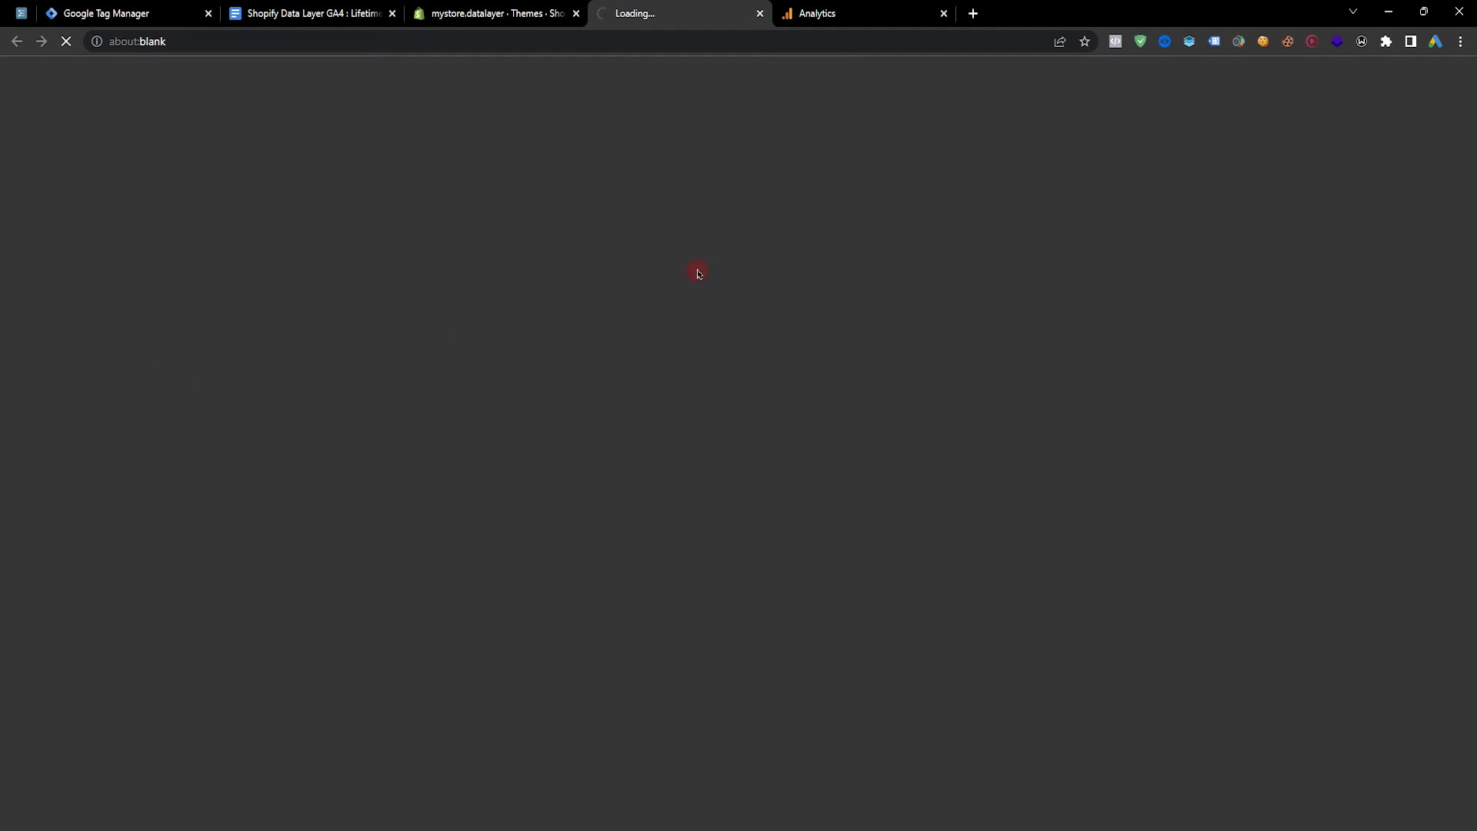
scroll(864, 313, "down", 6)
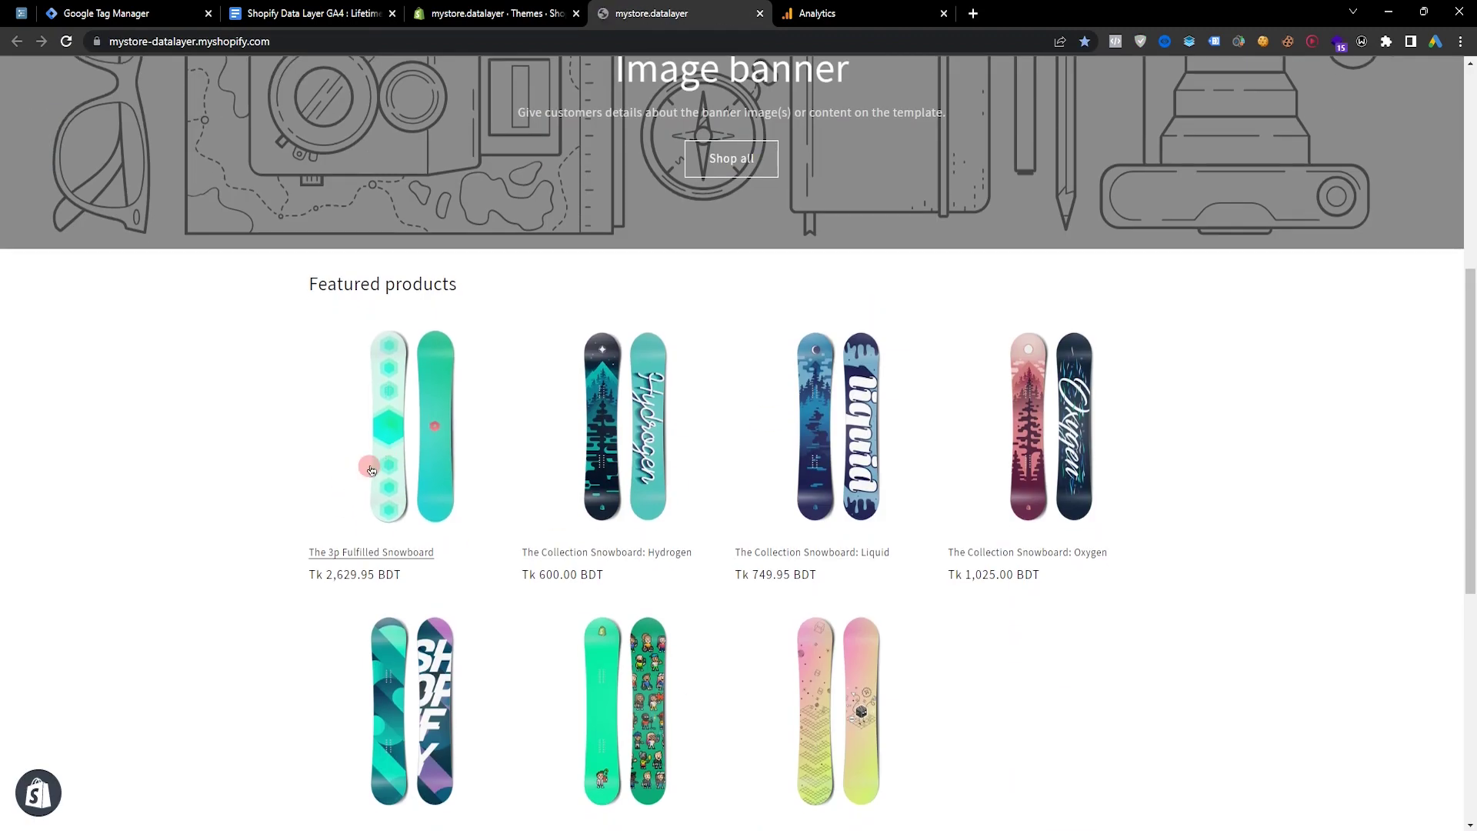
left_click(370, 476)
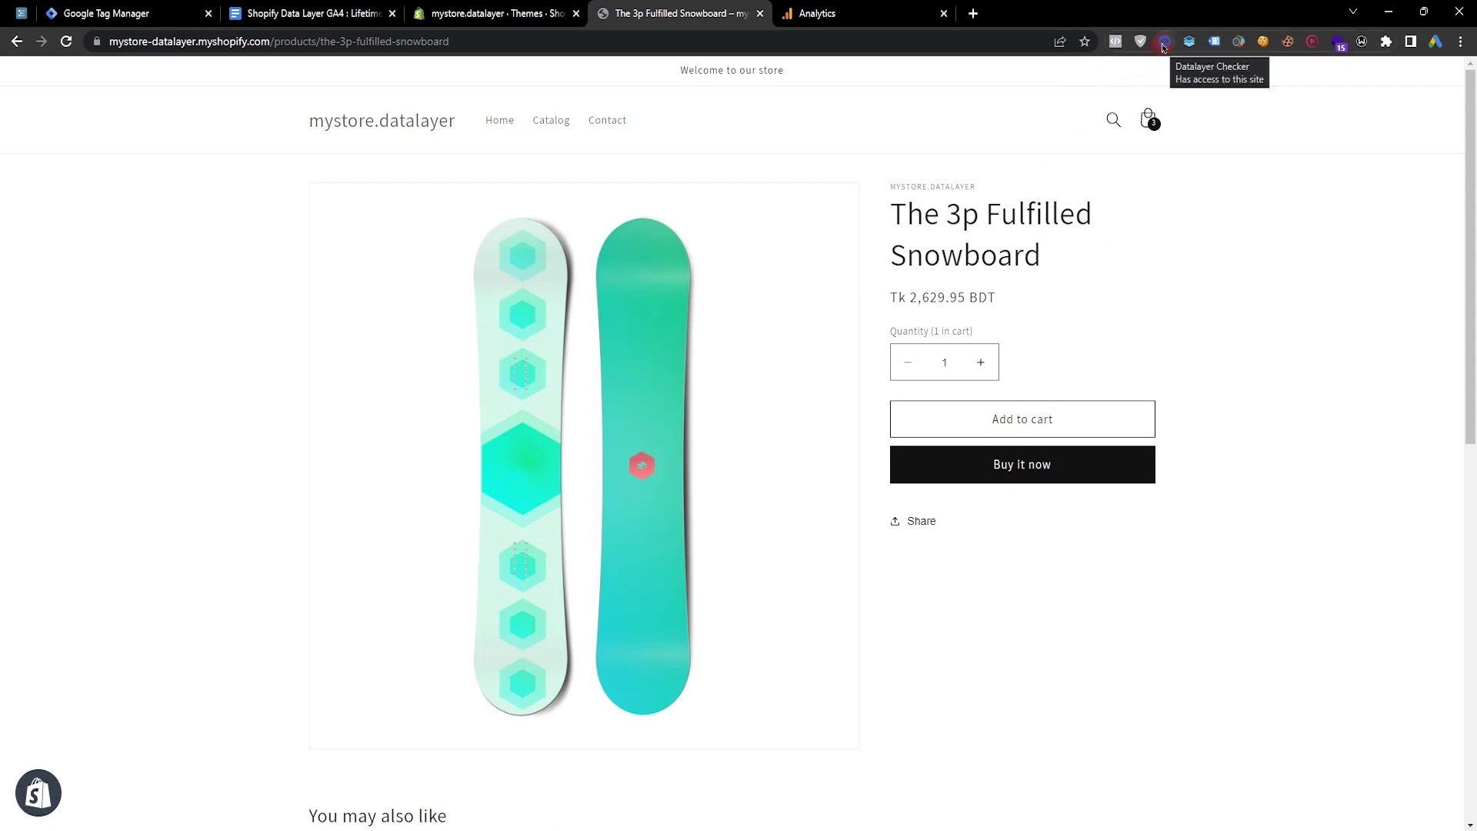
Examine the details of the abir_view_item event for the product page in Datalayer Checker
left_click(1164, 43)
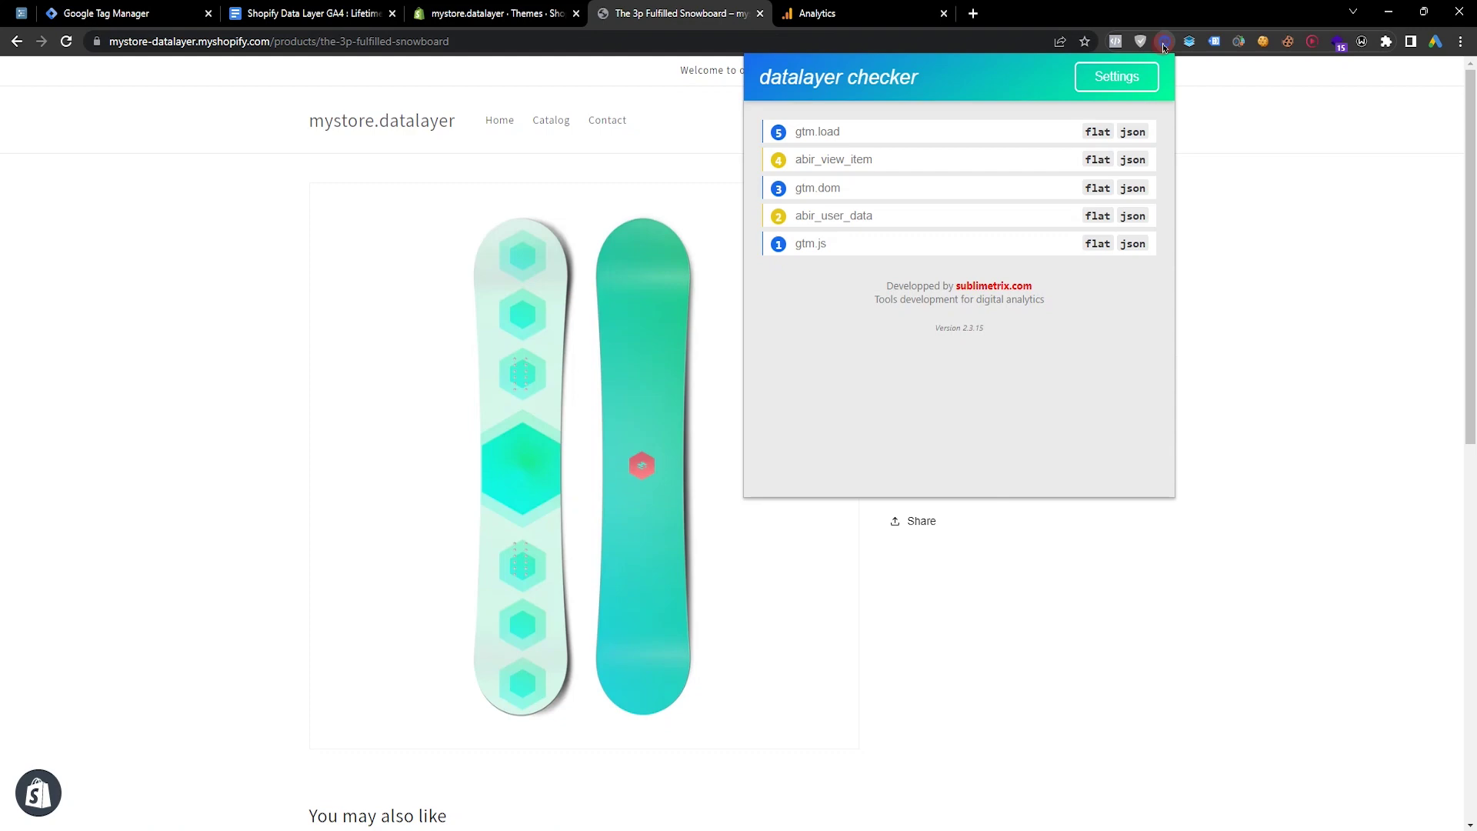
left_click(849, 163)
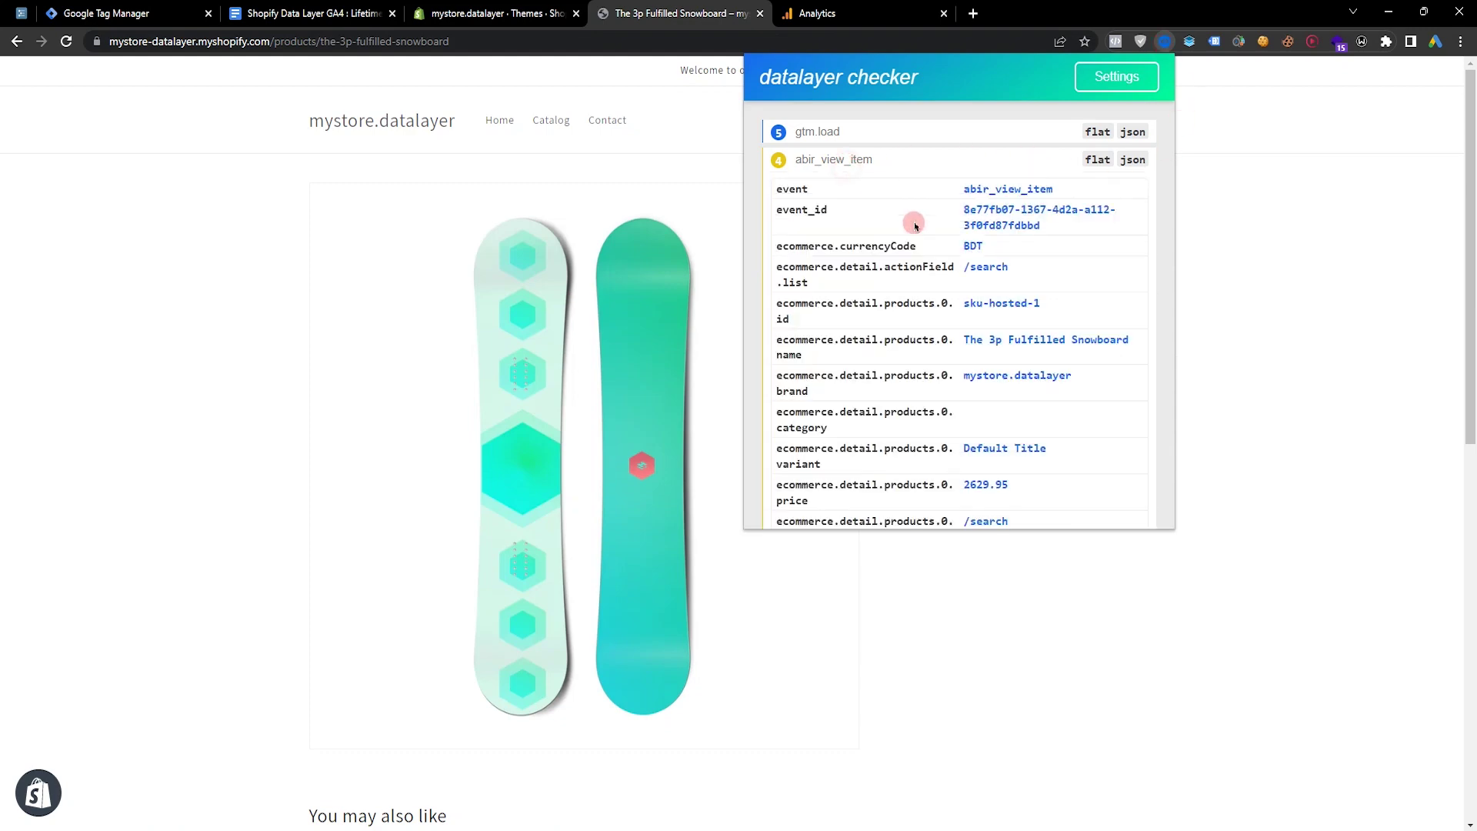
scroll(1062, 343, "down", 5)
scroll(1013, 398, "down", 3)
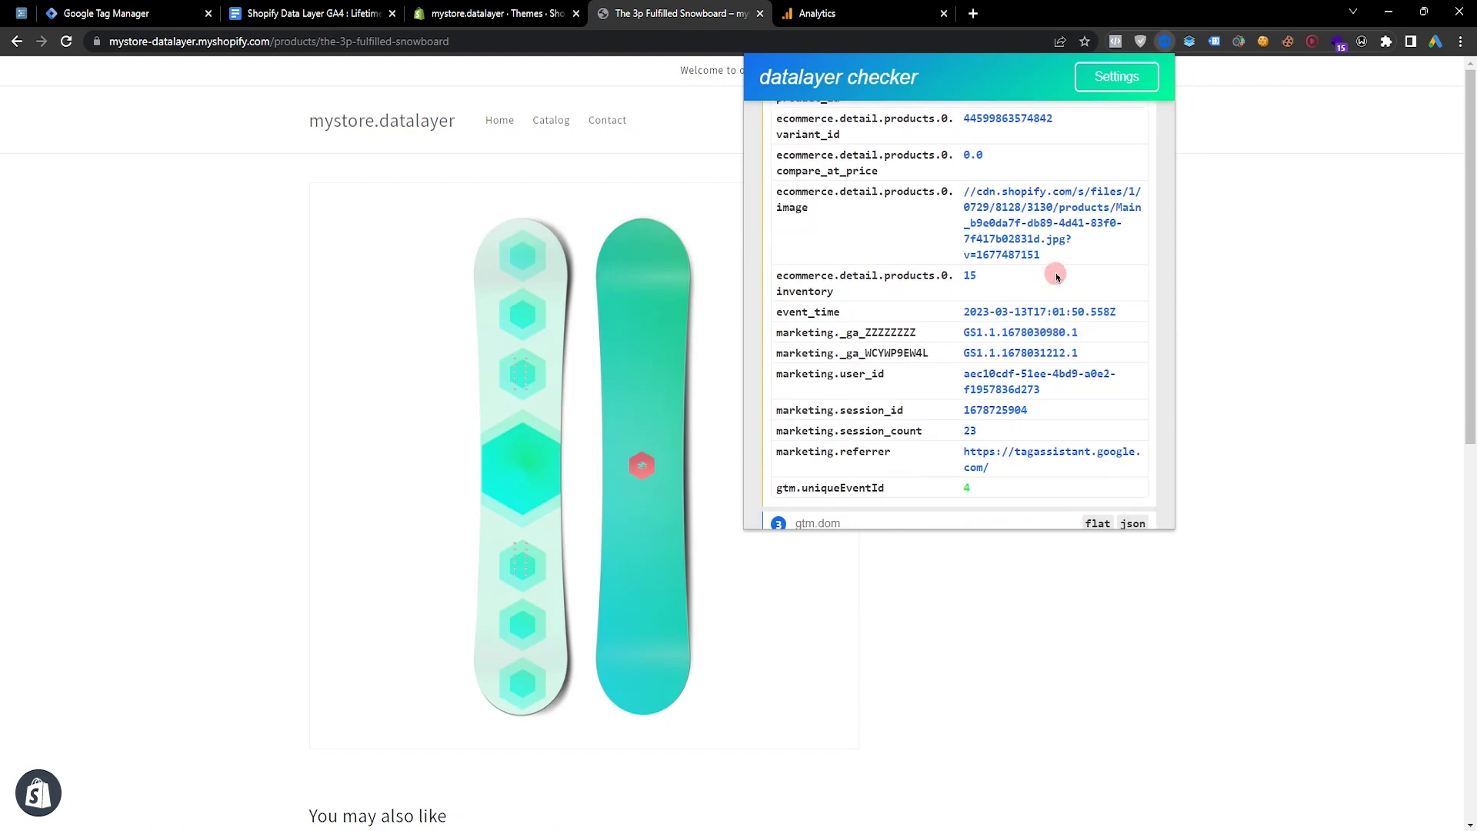
scroll(976, 419, "up", 6)
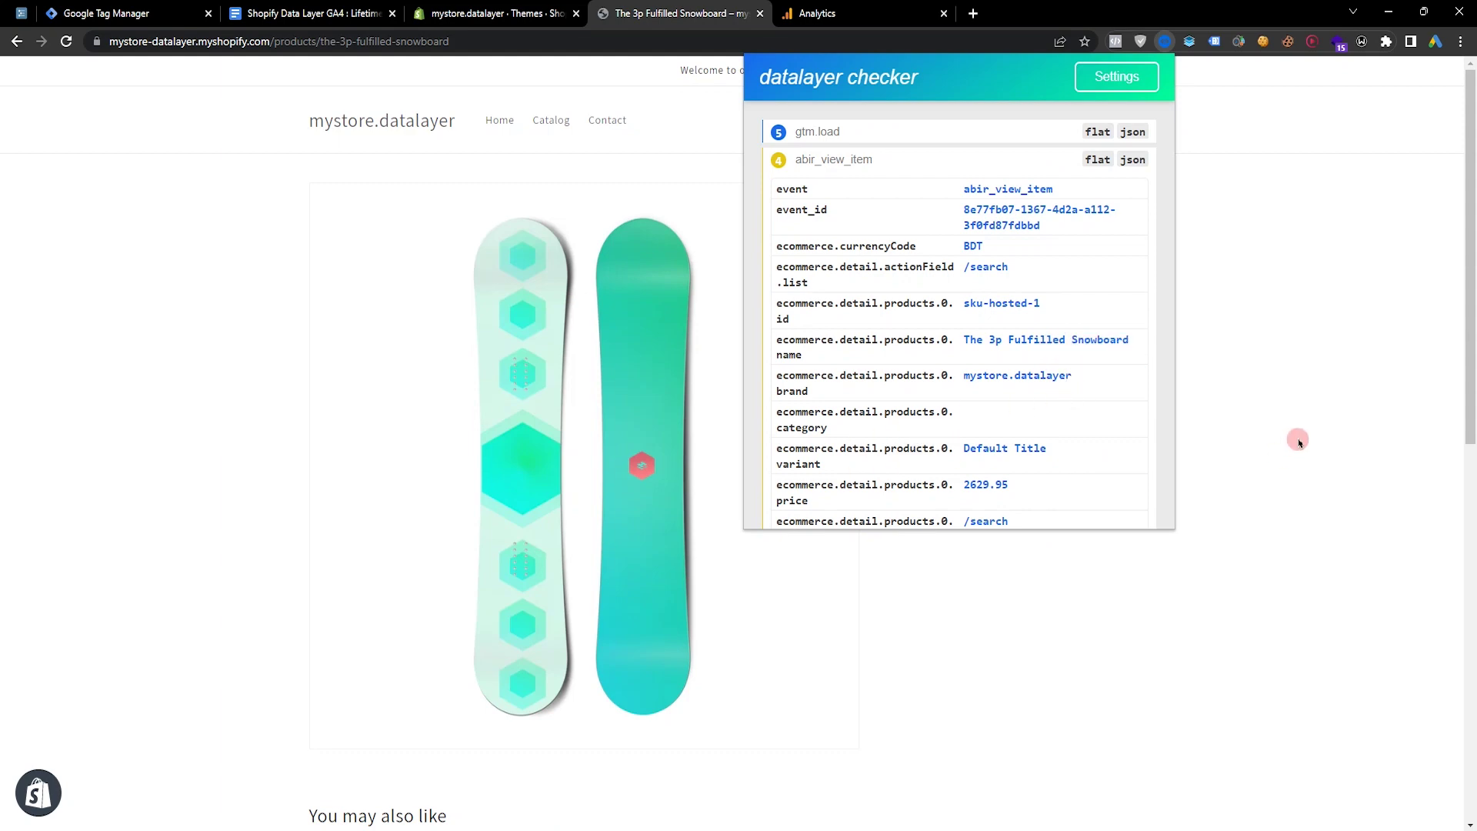
Add The 3p Fulfilled Snowboard to the cart and check the page's data layer events in Datalayer Checker
left_click(1299, 438)
scroll(1154, 493, "down", 6)
scroll(1065, 408, "up", 4)
left_click(1012, 324)
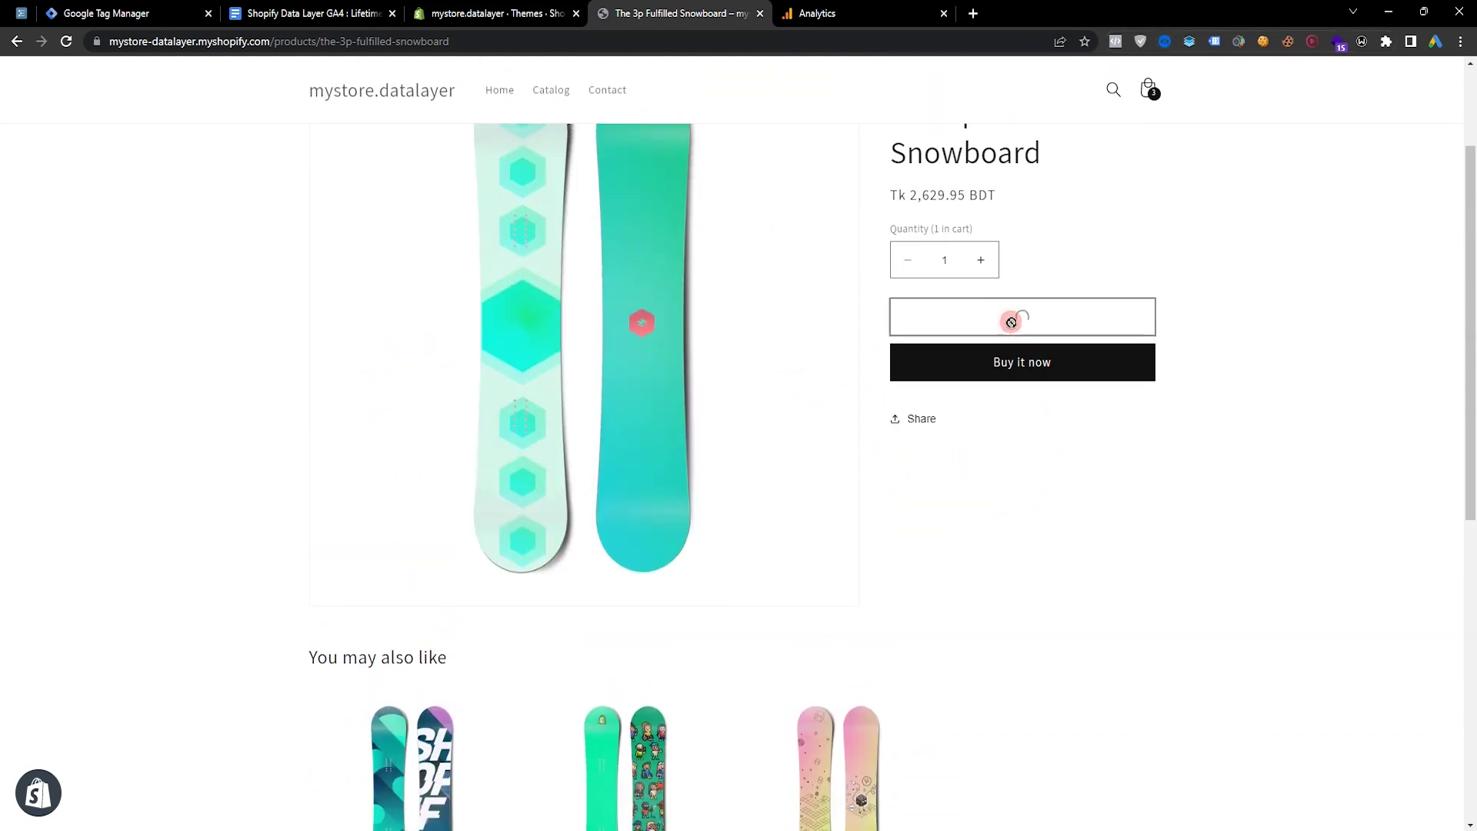
left_click(1164, 43)
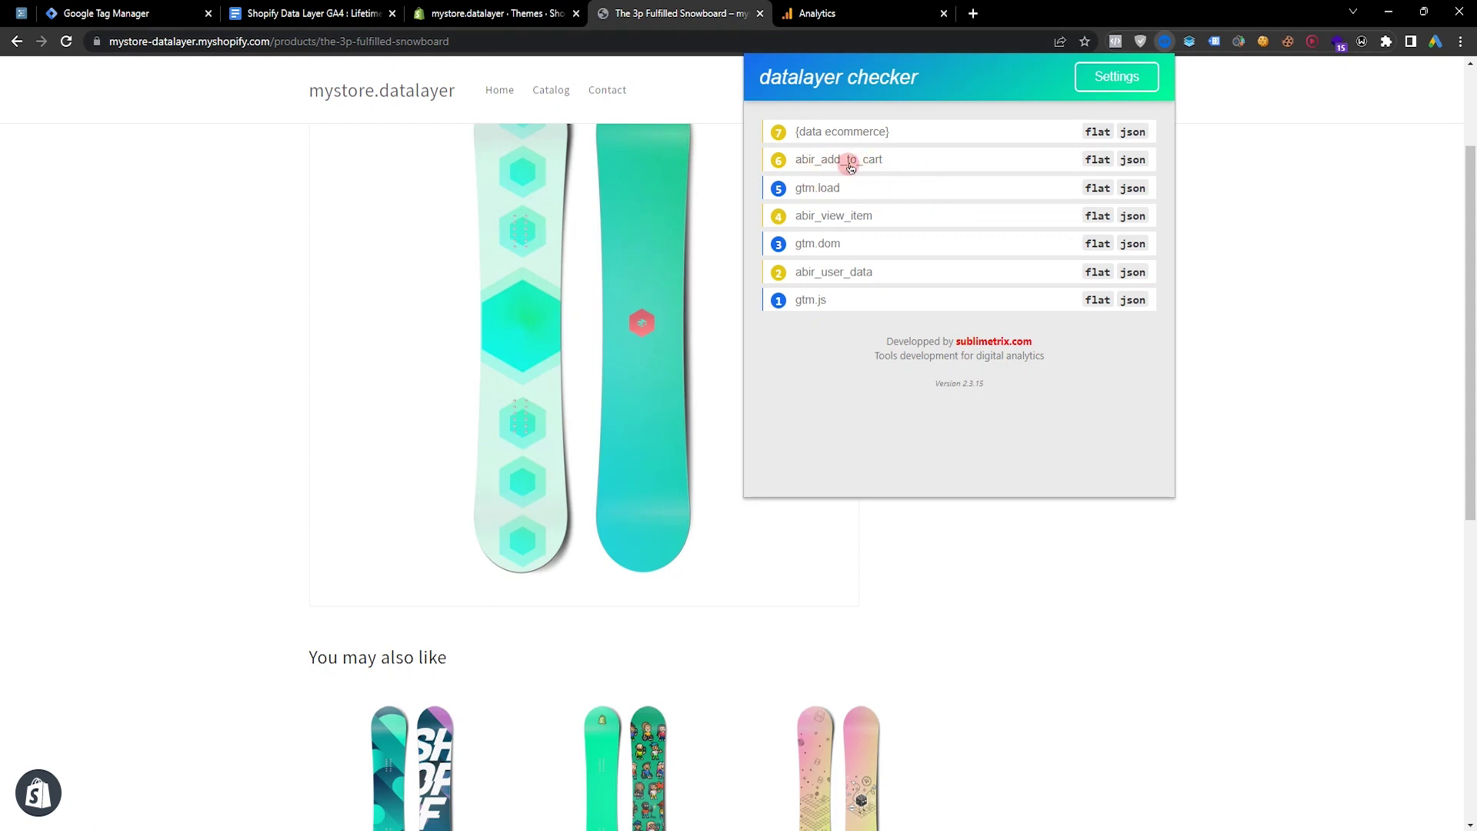
left_click(1290, 201)
Add The 3p Fulfilled Snowboard to the cart once more and open the cart
left_click(1028, 324)
left_click(983, 291)
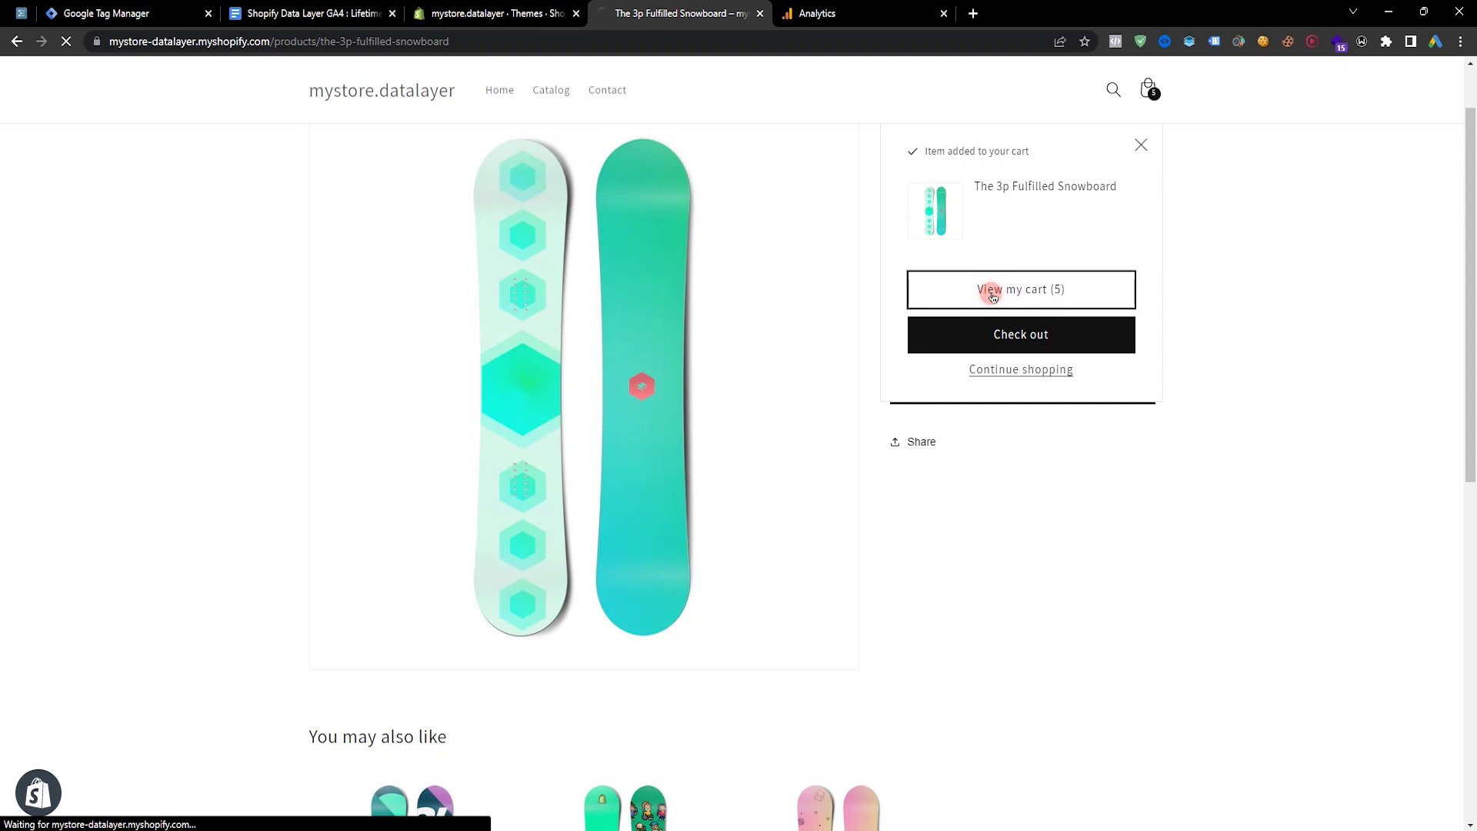
Remove the first item from the cart and check the cart page's data layer events in Datalayer Checker
left_click(997, 362)
left_click(1166, 43)
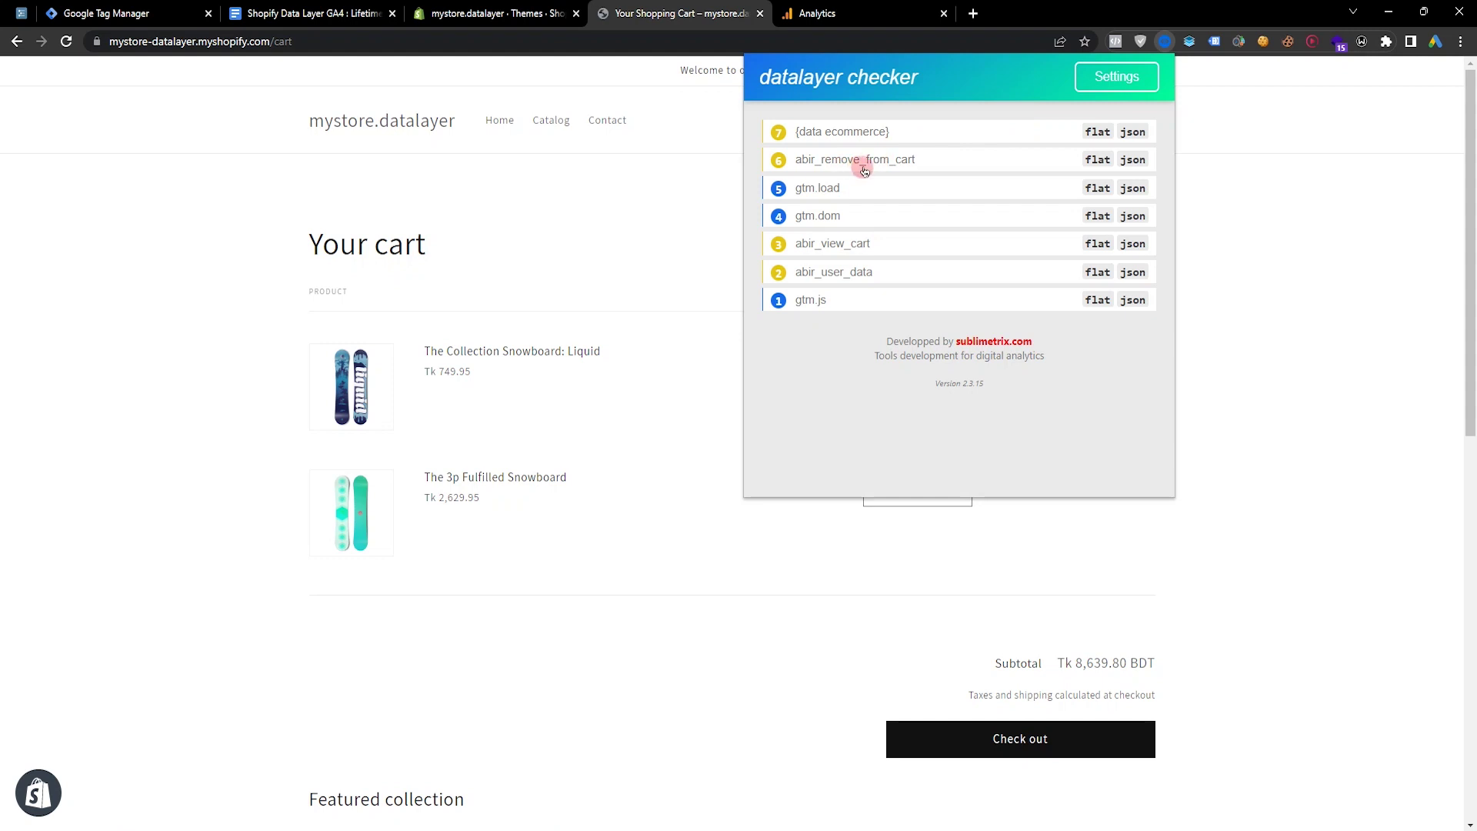
left_click(1304, 406)
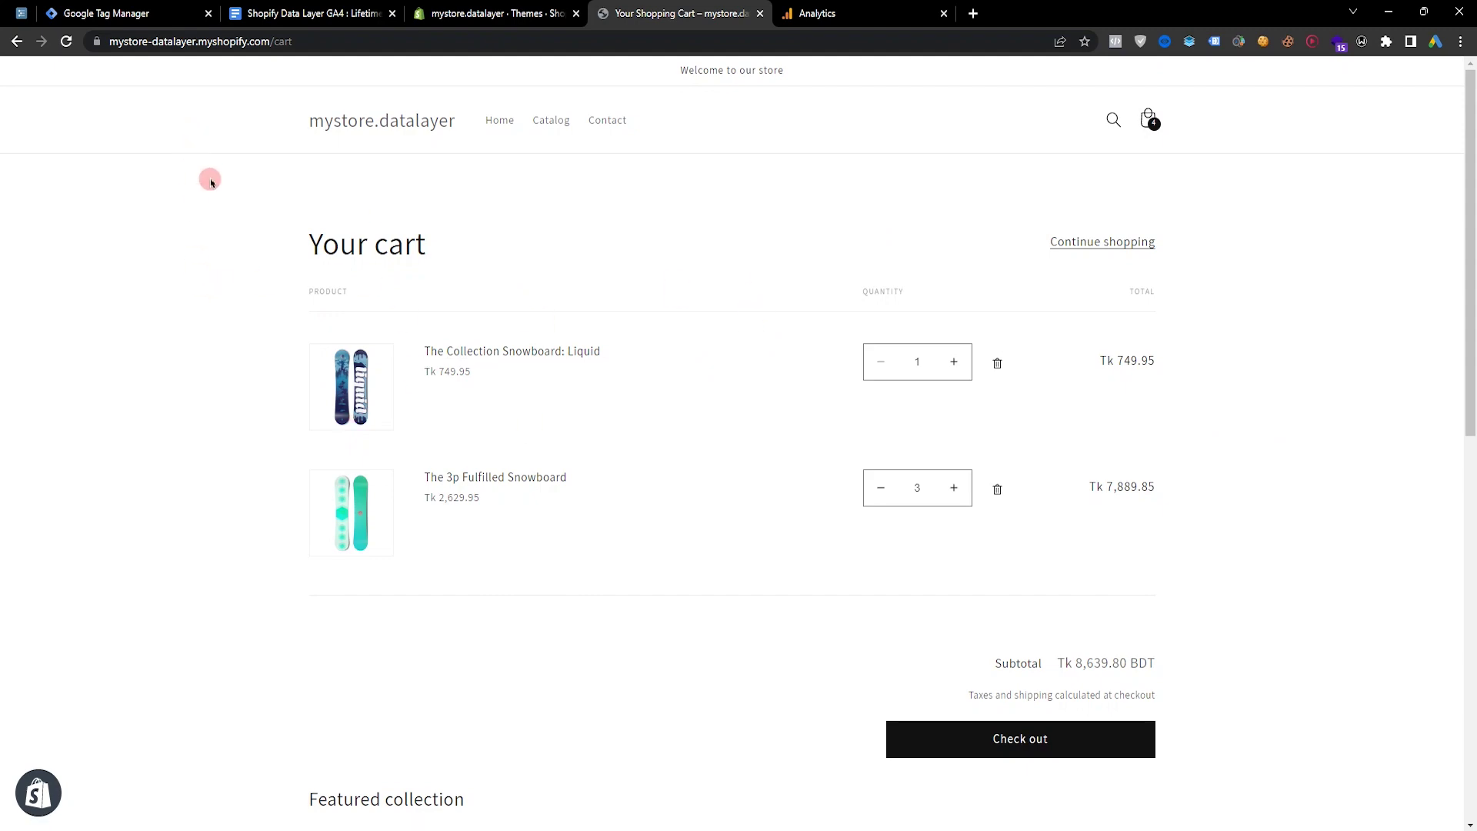
Switch to Google Tag Manager, dismiss the installation code, and open the container import form in the container's administration
left_click(131, 14)
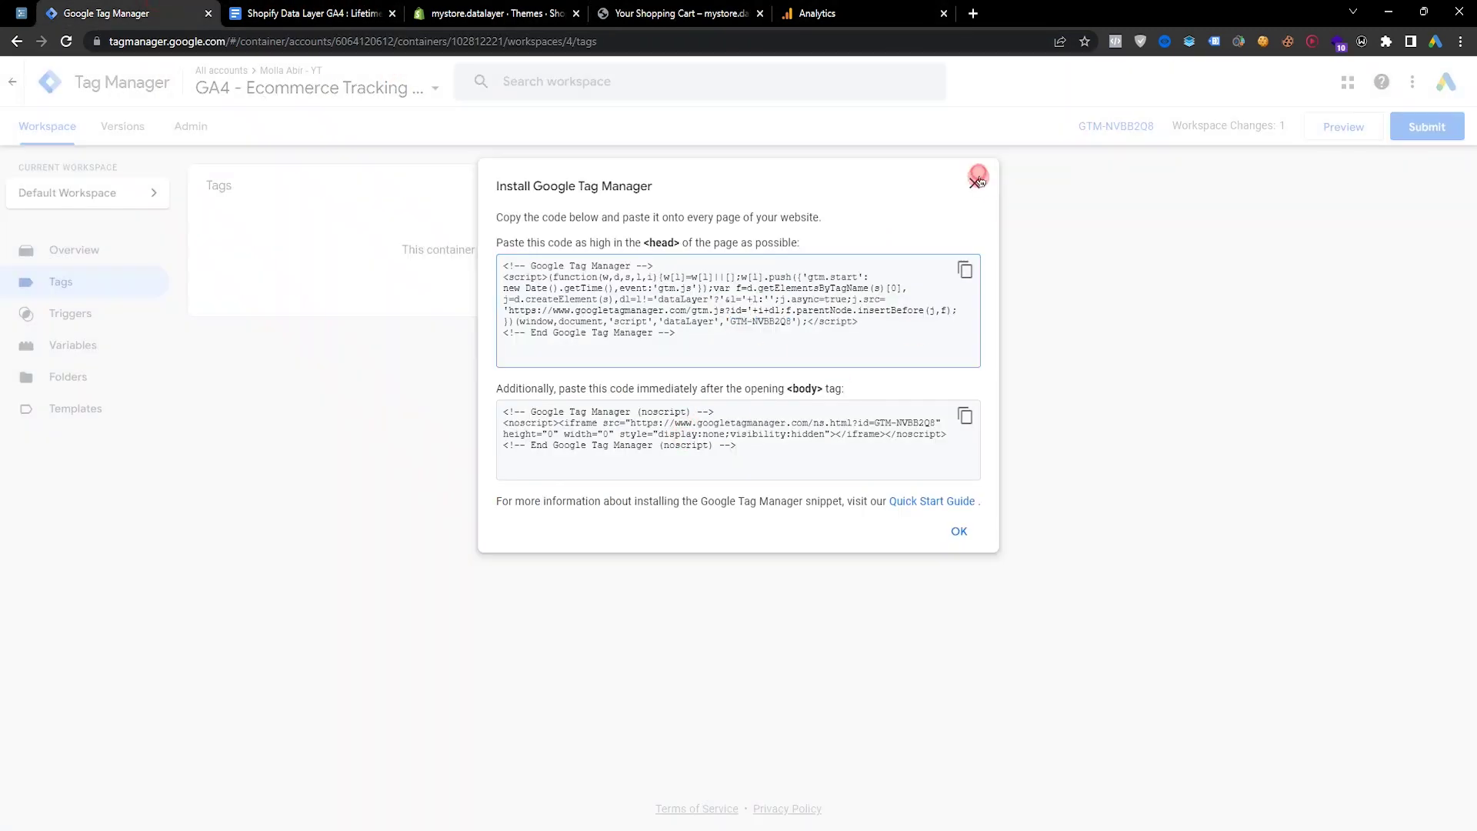
left_click(974, 183)
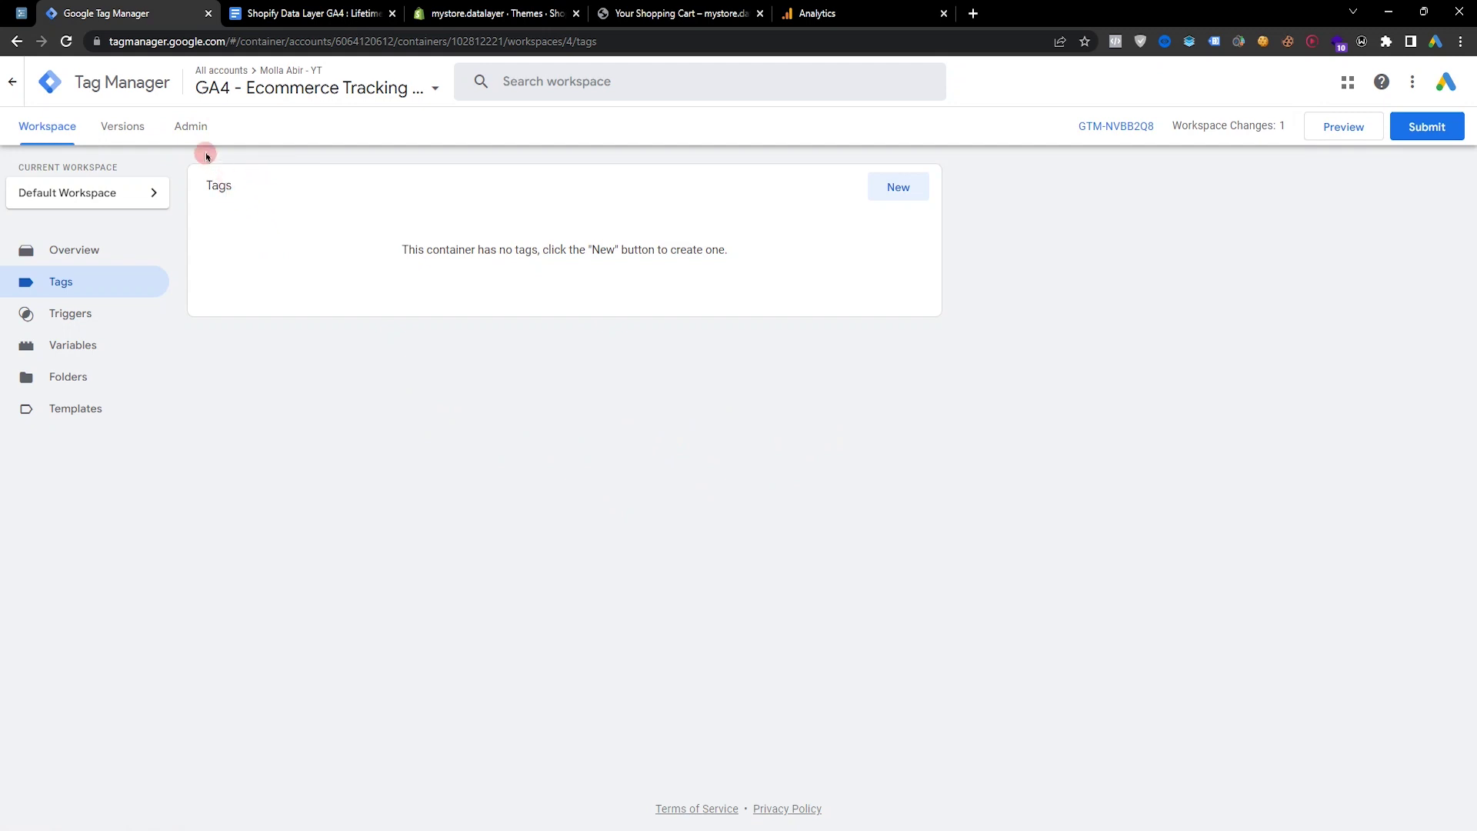
left_click(184, 123)
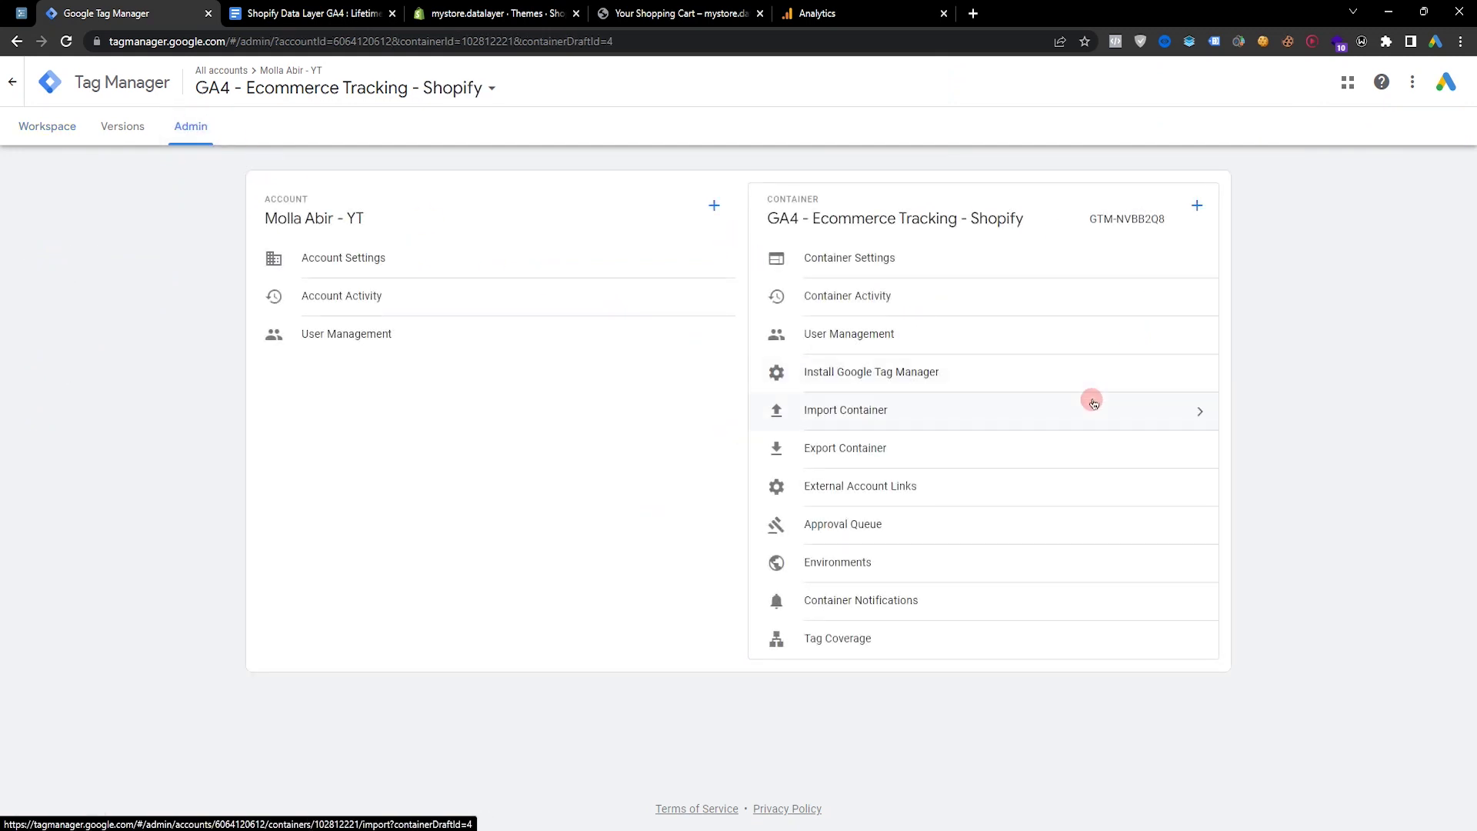
left_click(906, 418)
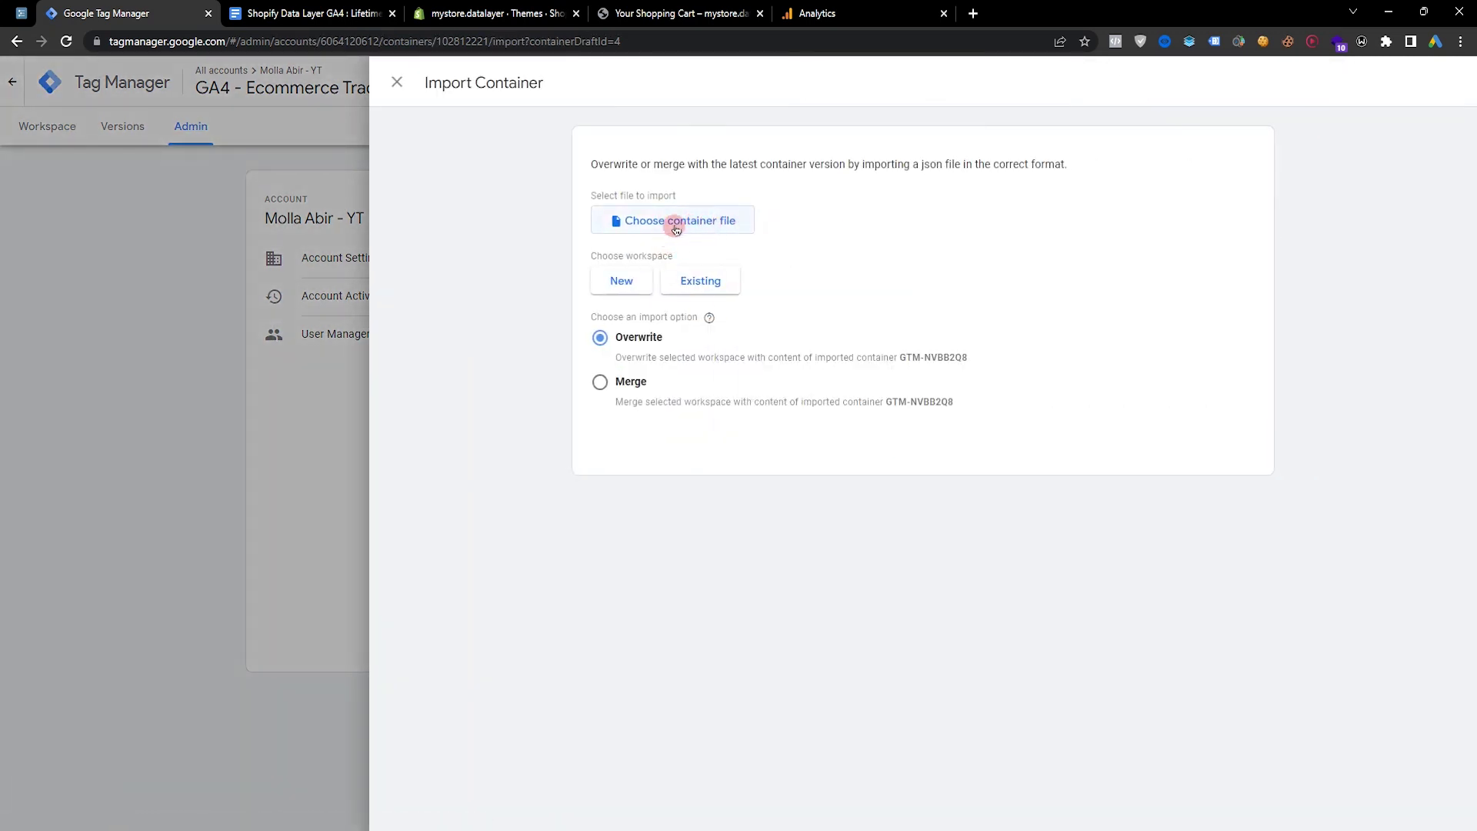
Import the GA4 - Browser All Events Template JSON file into the existing Default Workspace with the Overwrite option
left_click(685, 226)
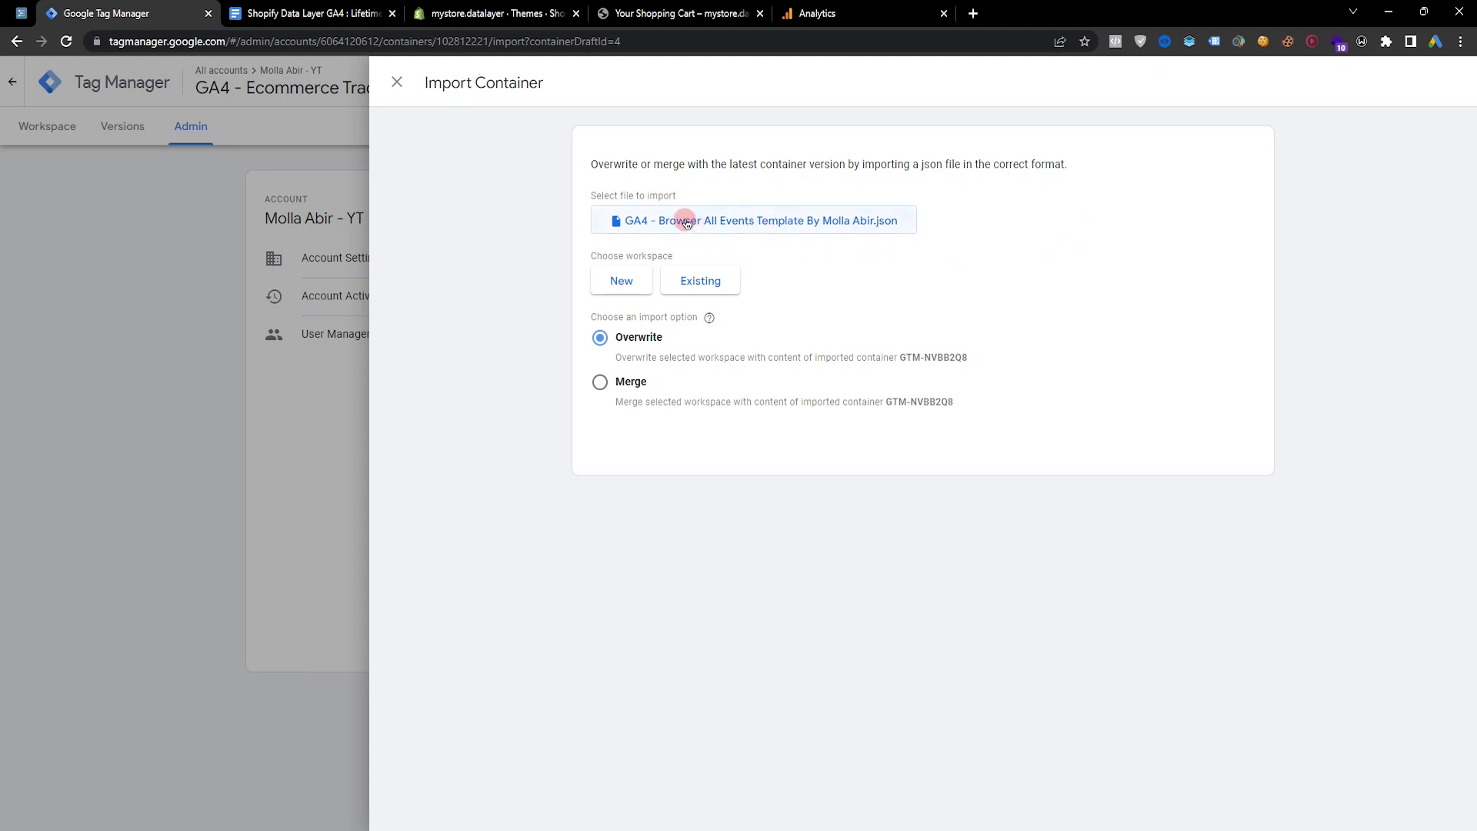
left_click(704, 281)
left_click(548, 154)
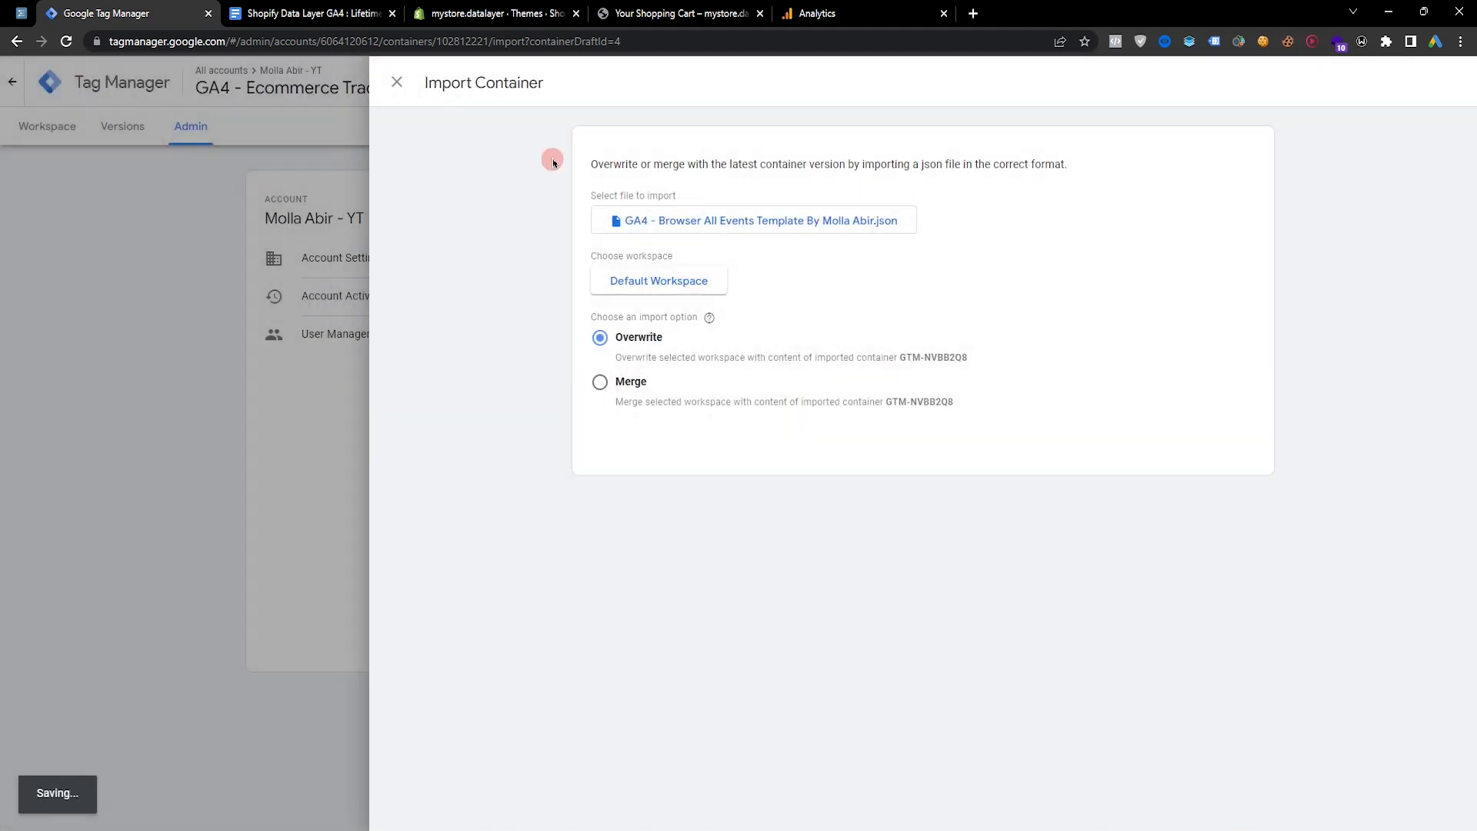
left_click(628, 644)
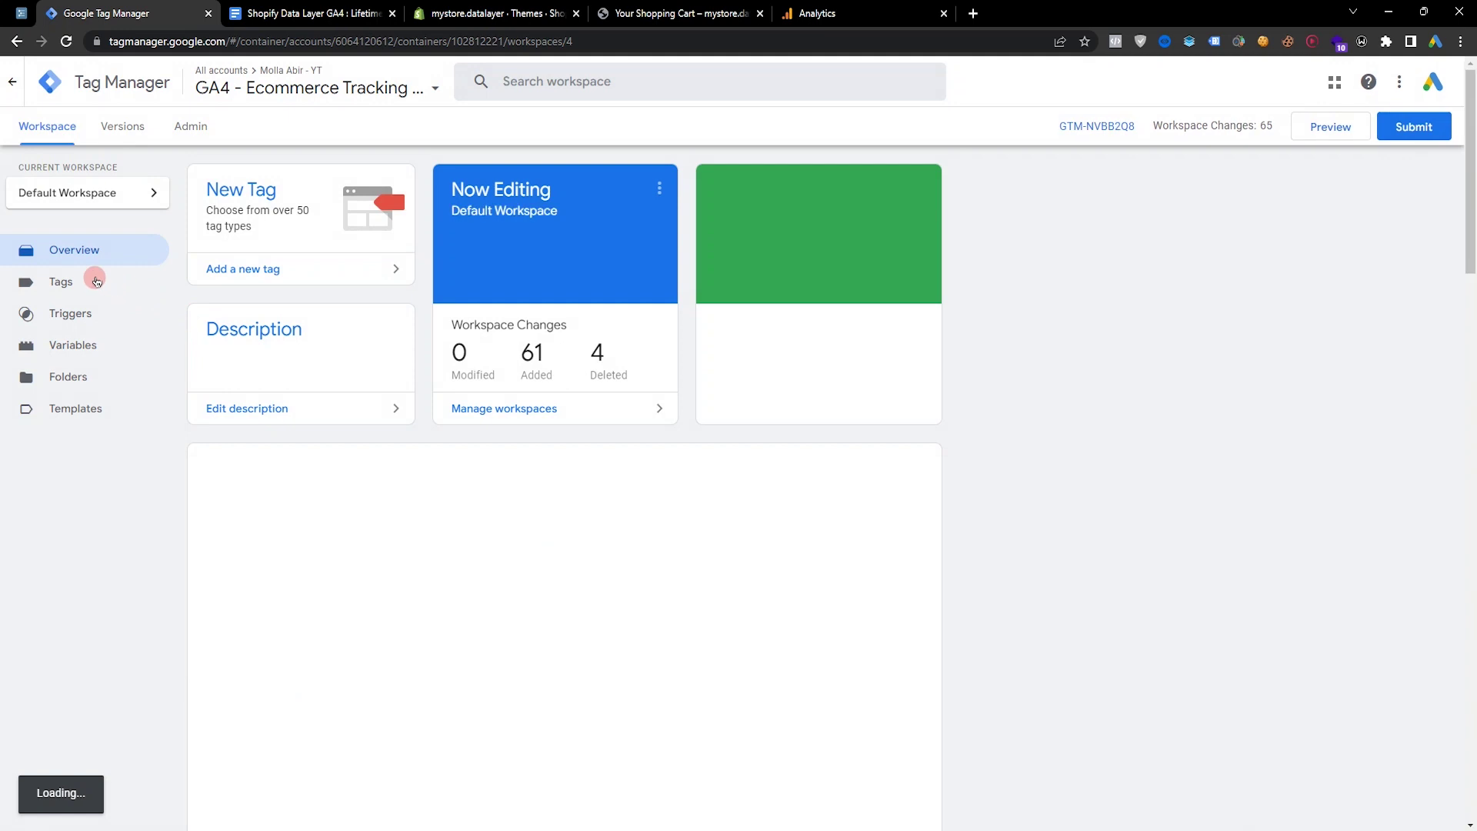
Review the imported tags, triggers, and built-in and user-defined variables in the workspace
left_click(85, 284)
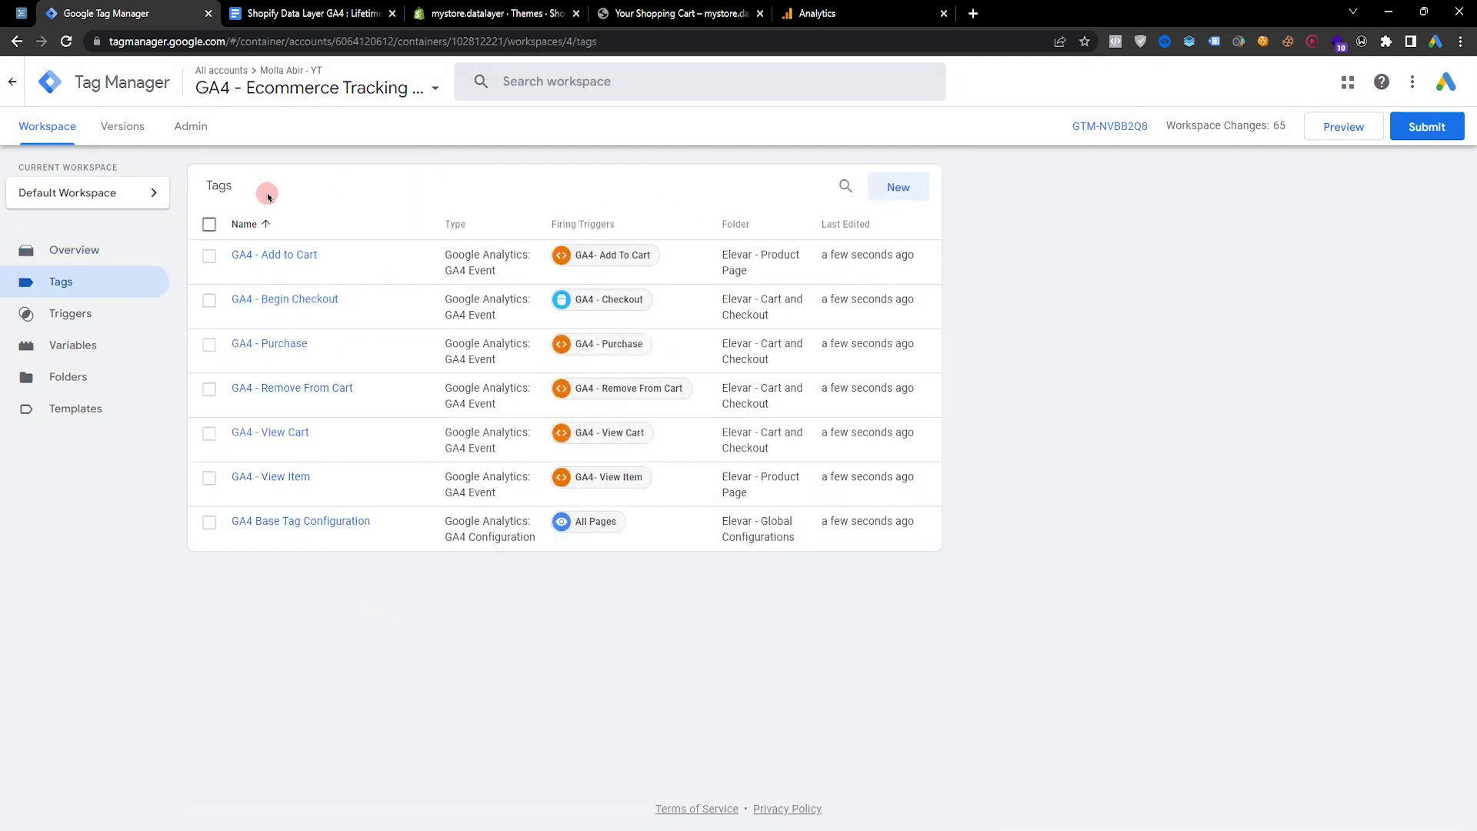
left_click(85, 316)
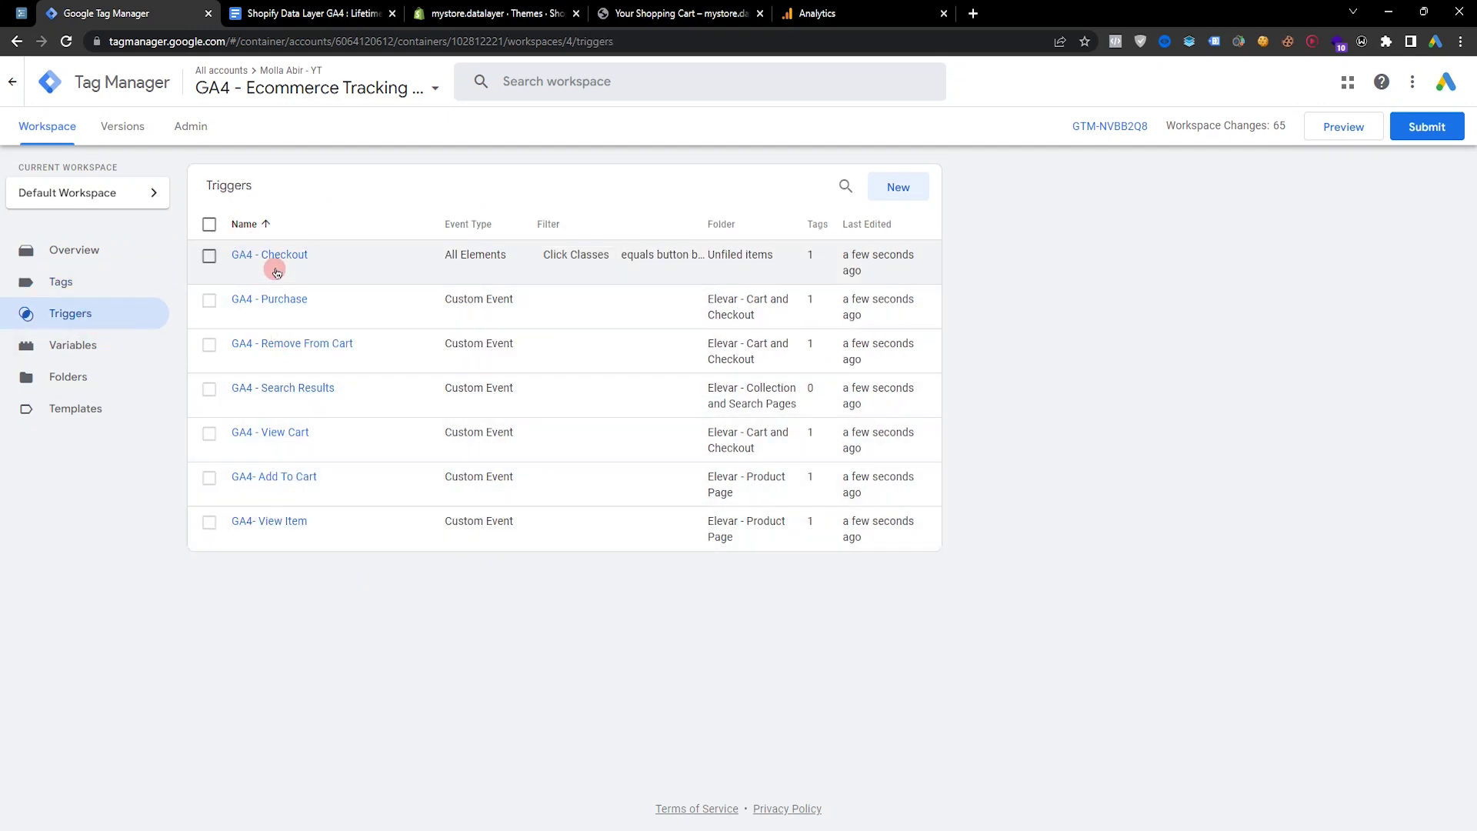
left_click(60, 350)
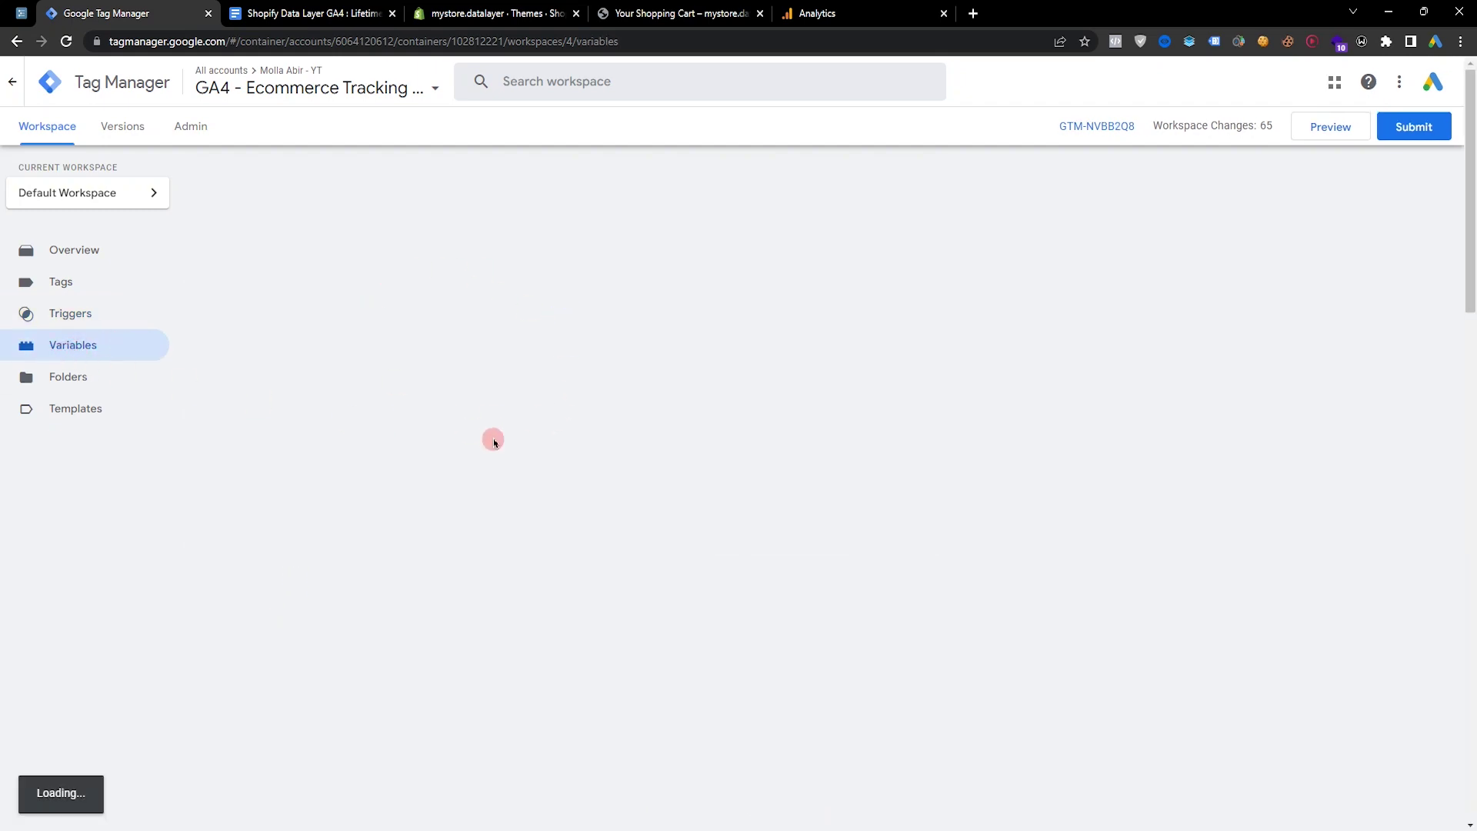
scroll(769, 477, "down", 3)
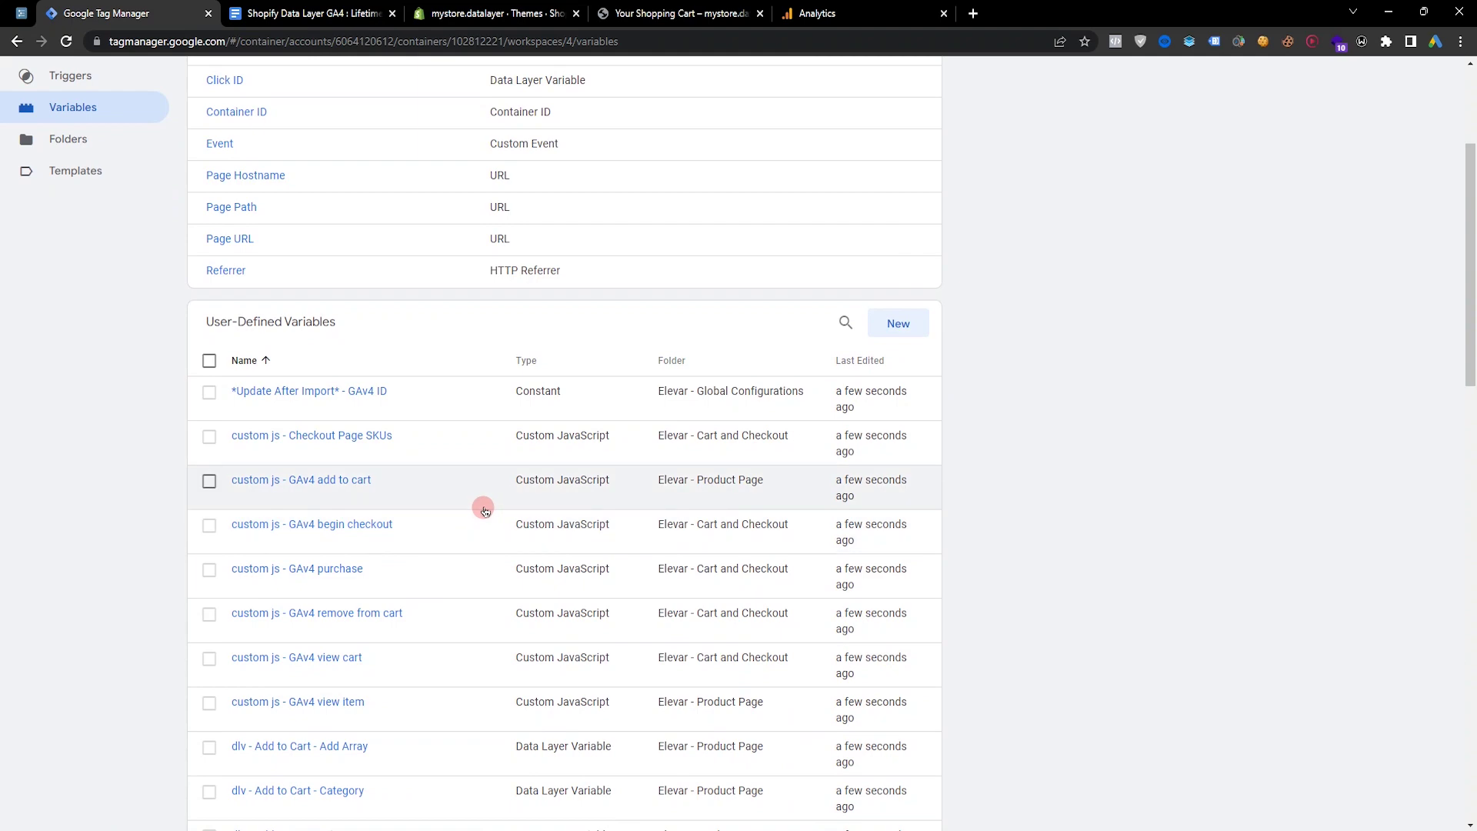
scroll(384, 346, "down", 3)
scroll(402, 482, "down", 15)
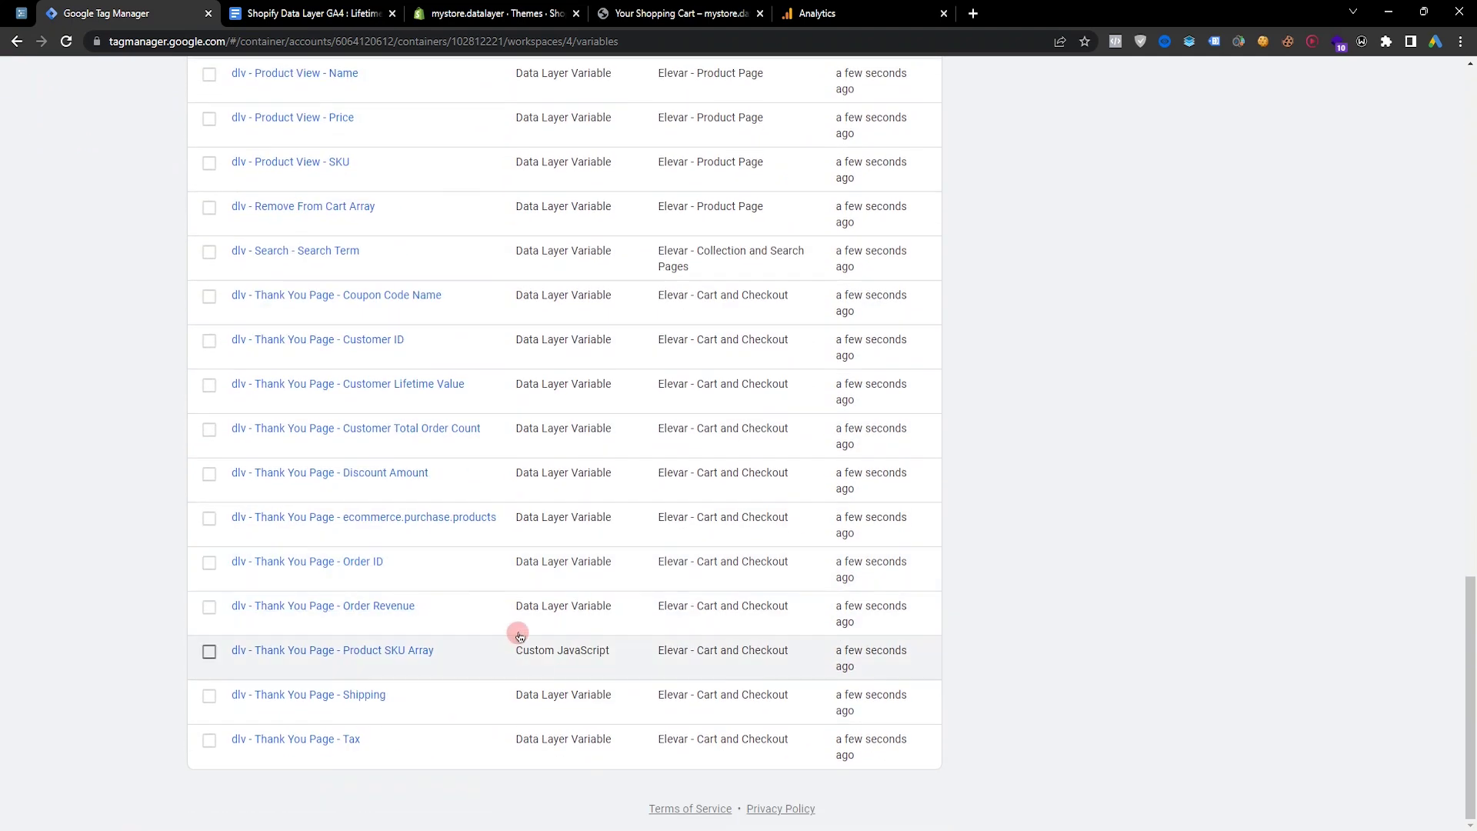
scroll(544, 623, "up", 8)
scroll(564, 635, "up", 12)
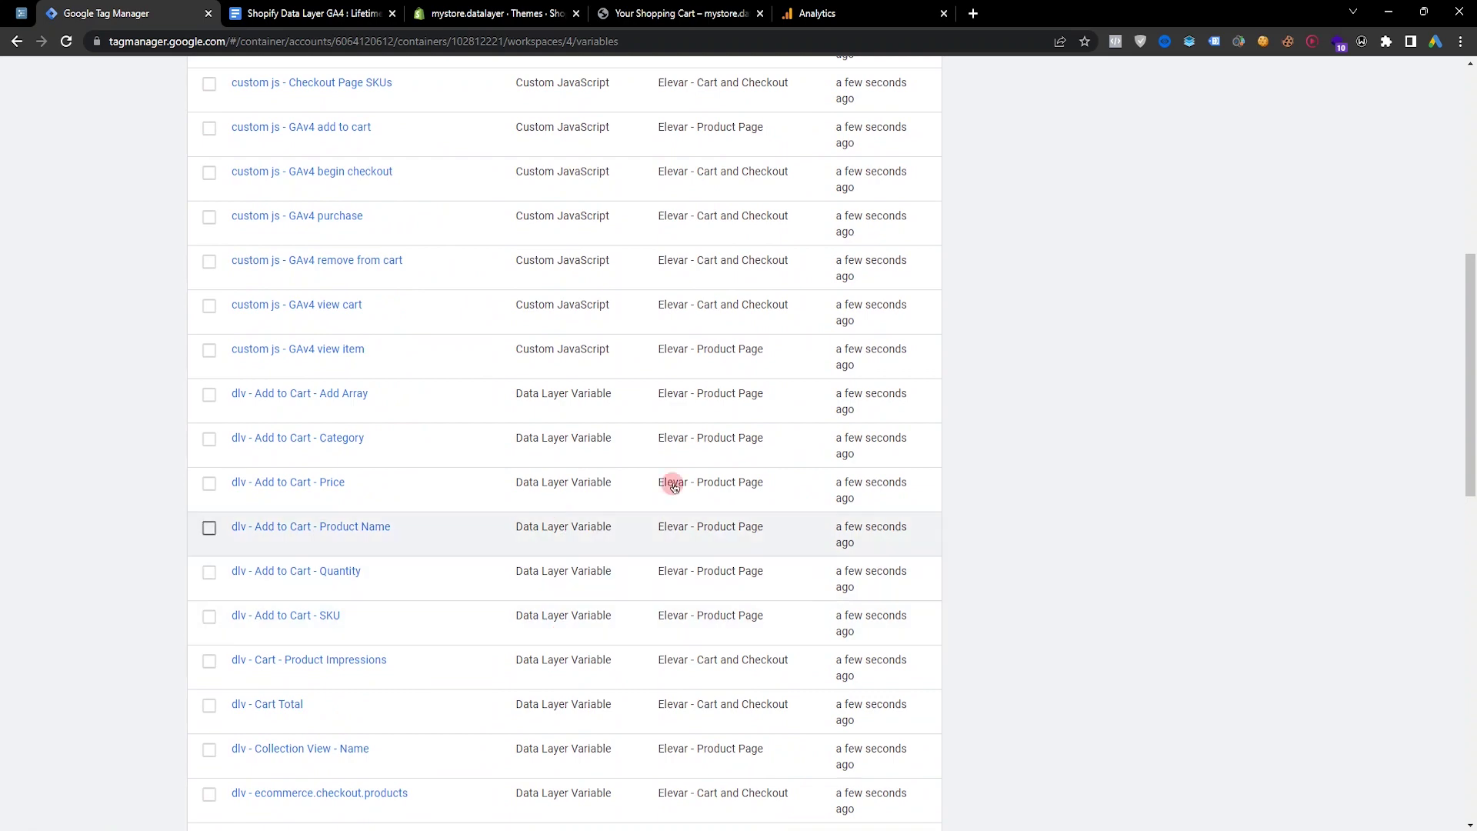
scroll(526, 581, "up", 2)
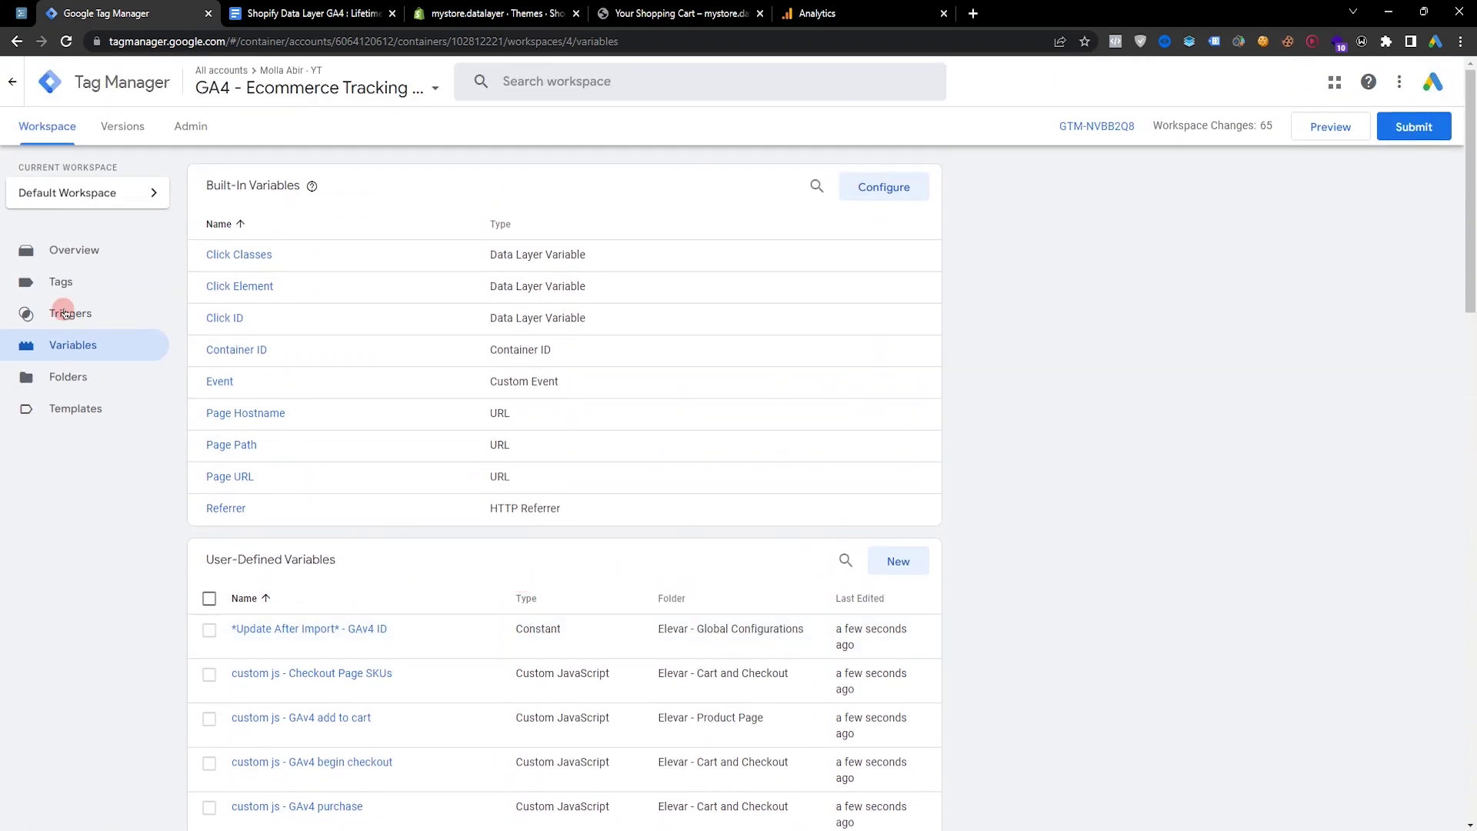
Open the GA4 Base Tag Configuration tag and select its placeholder Measurement ID
left_click(137, 289)
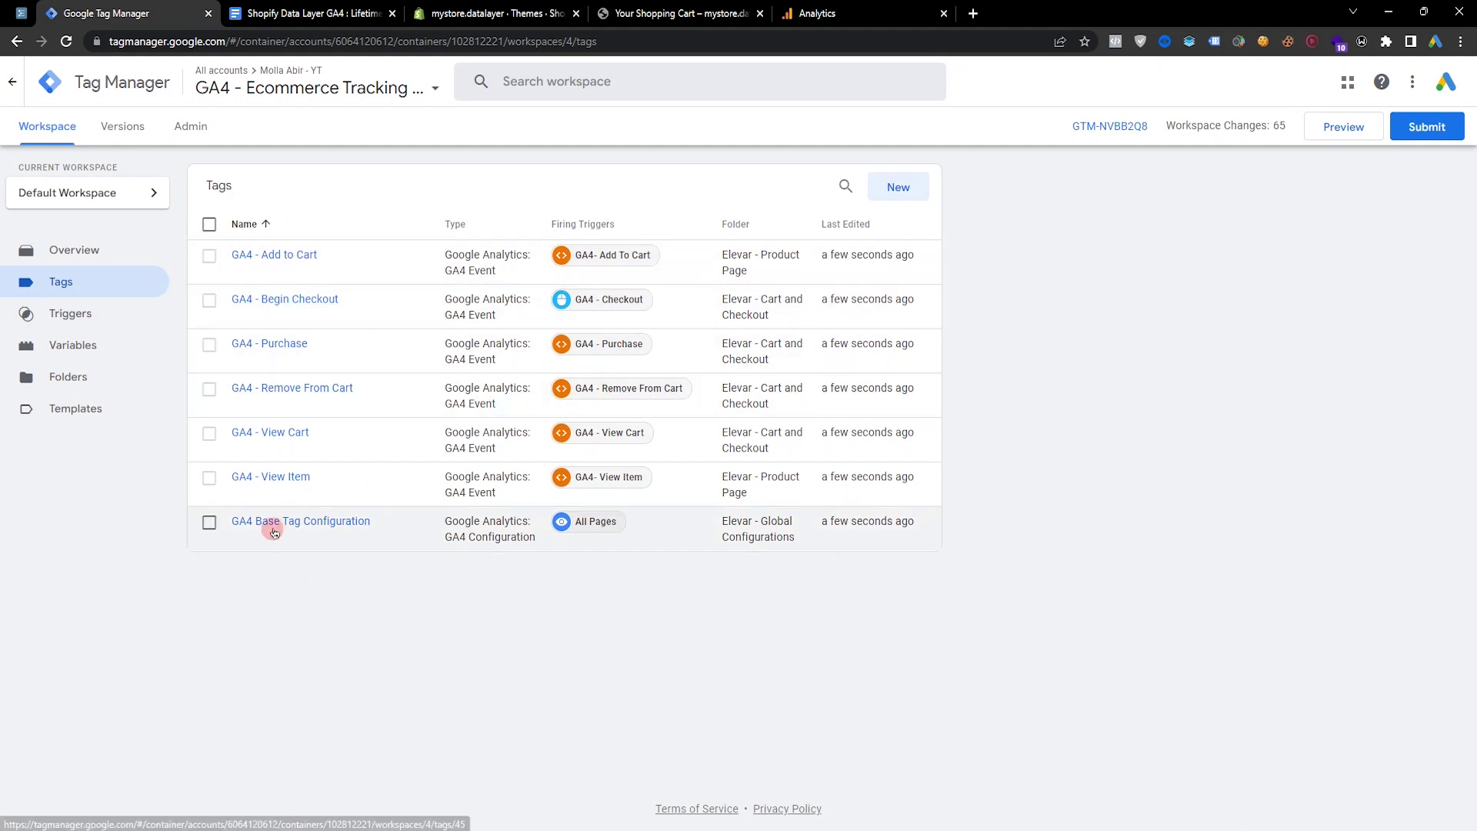
left_click(314, 530)
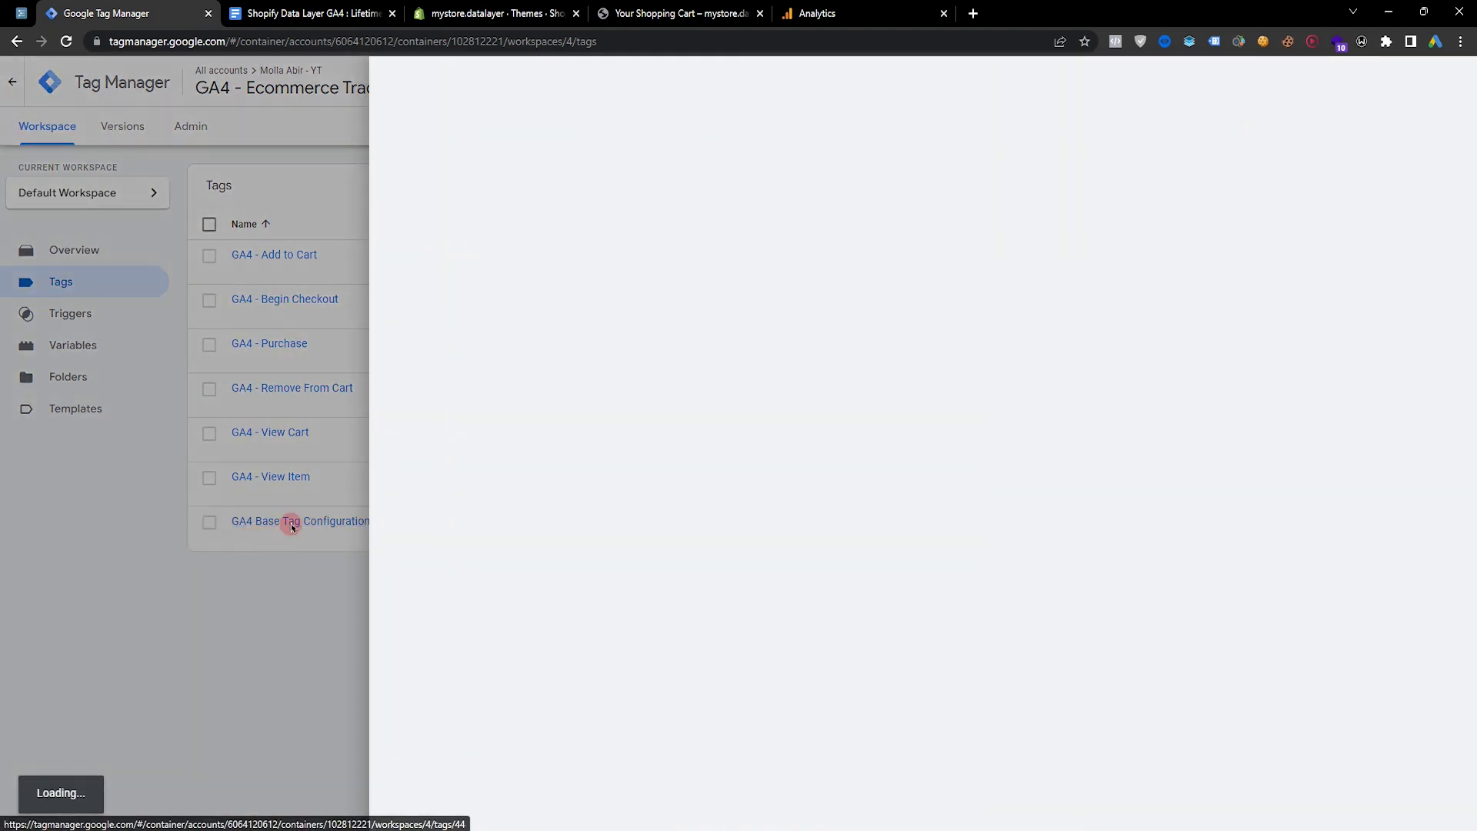
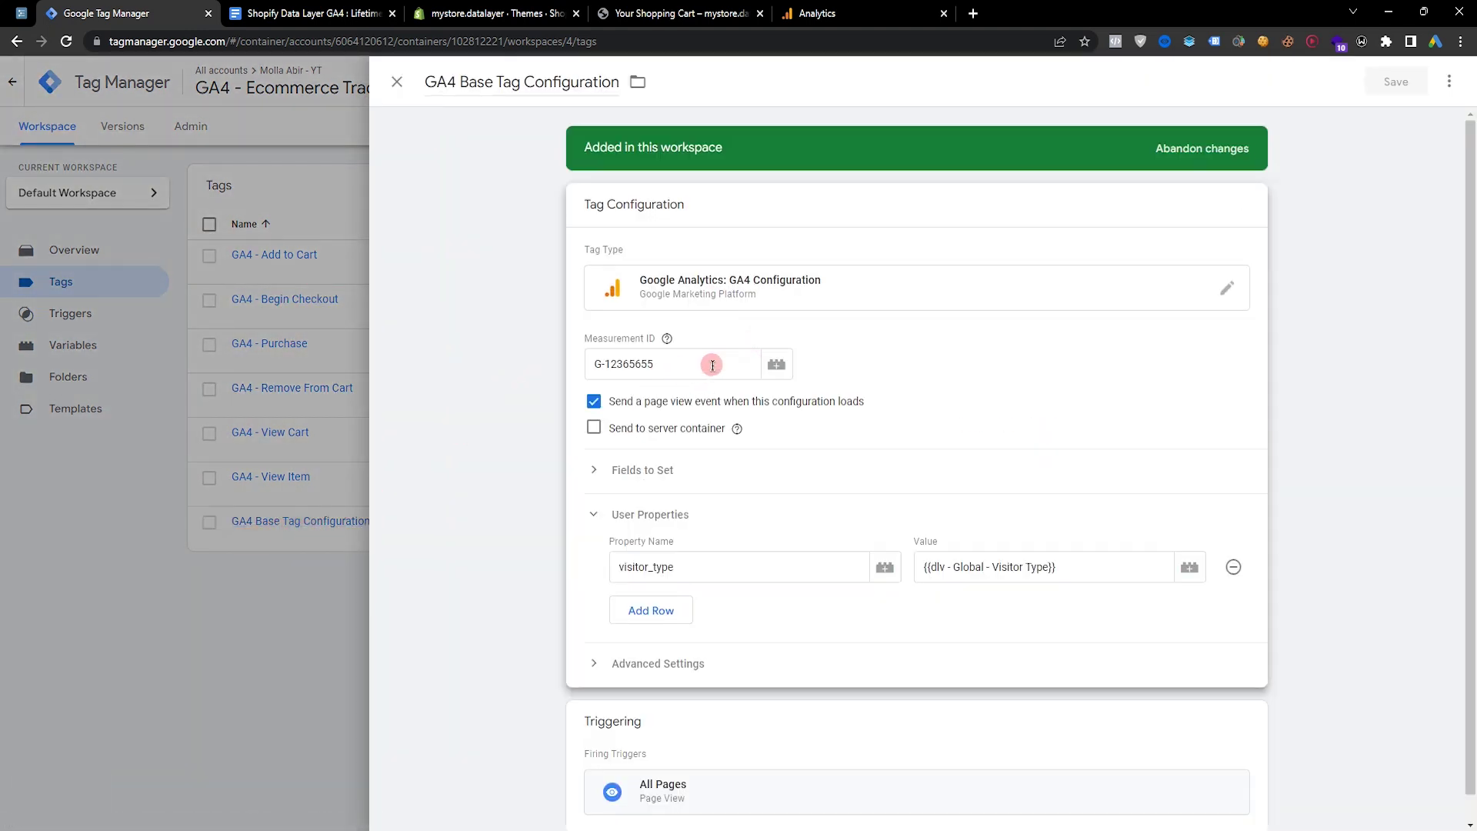
left_click_drag(677, 361, 570, 366)
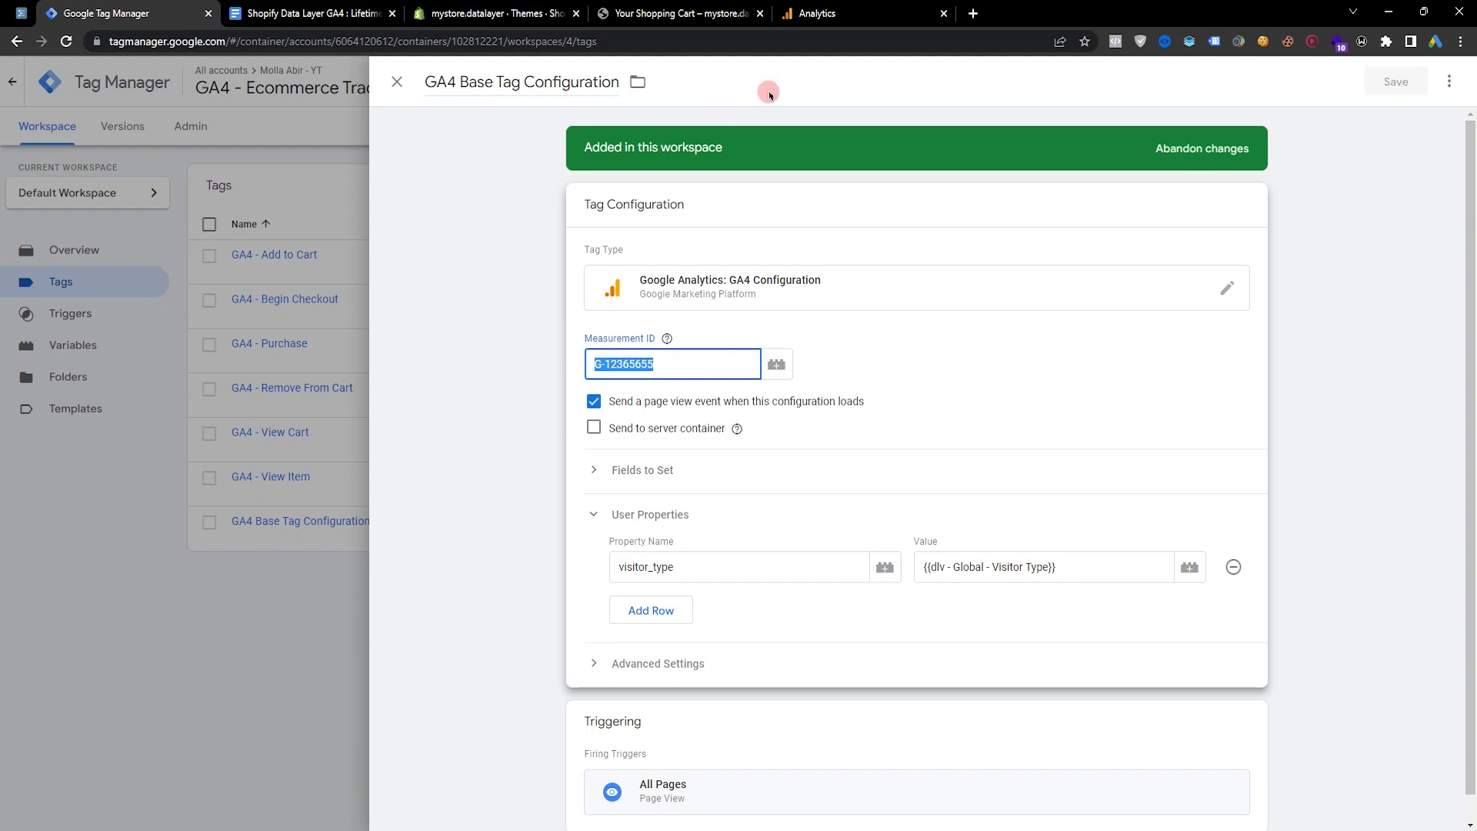
Switch to Google Analytics, name the new account GA4, and continue to the property setup
left_click(867, 9)
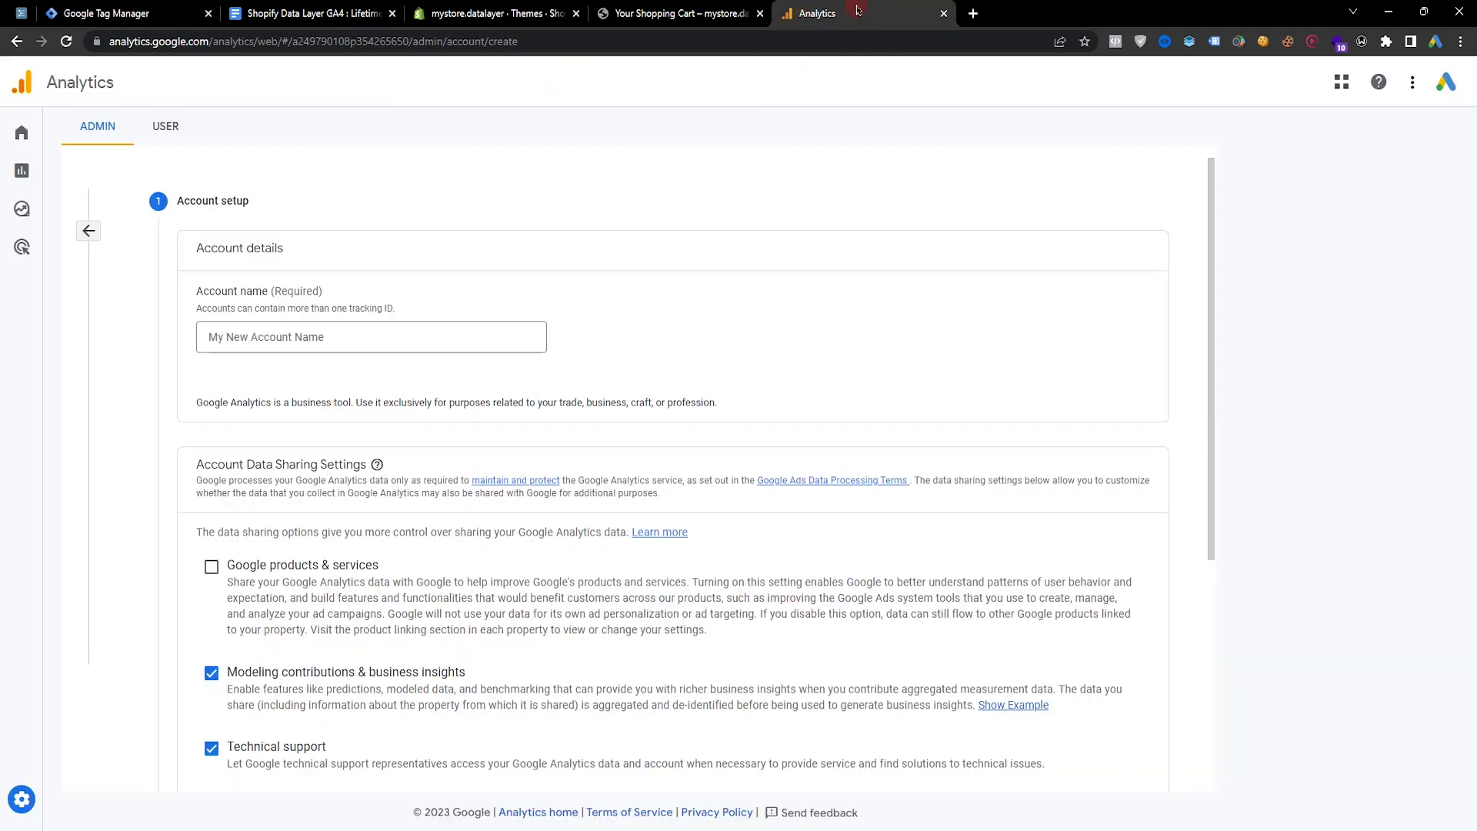
left_click(305, 339)
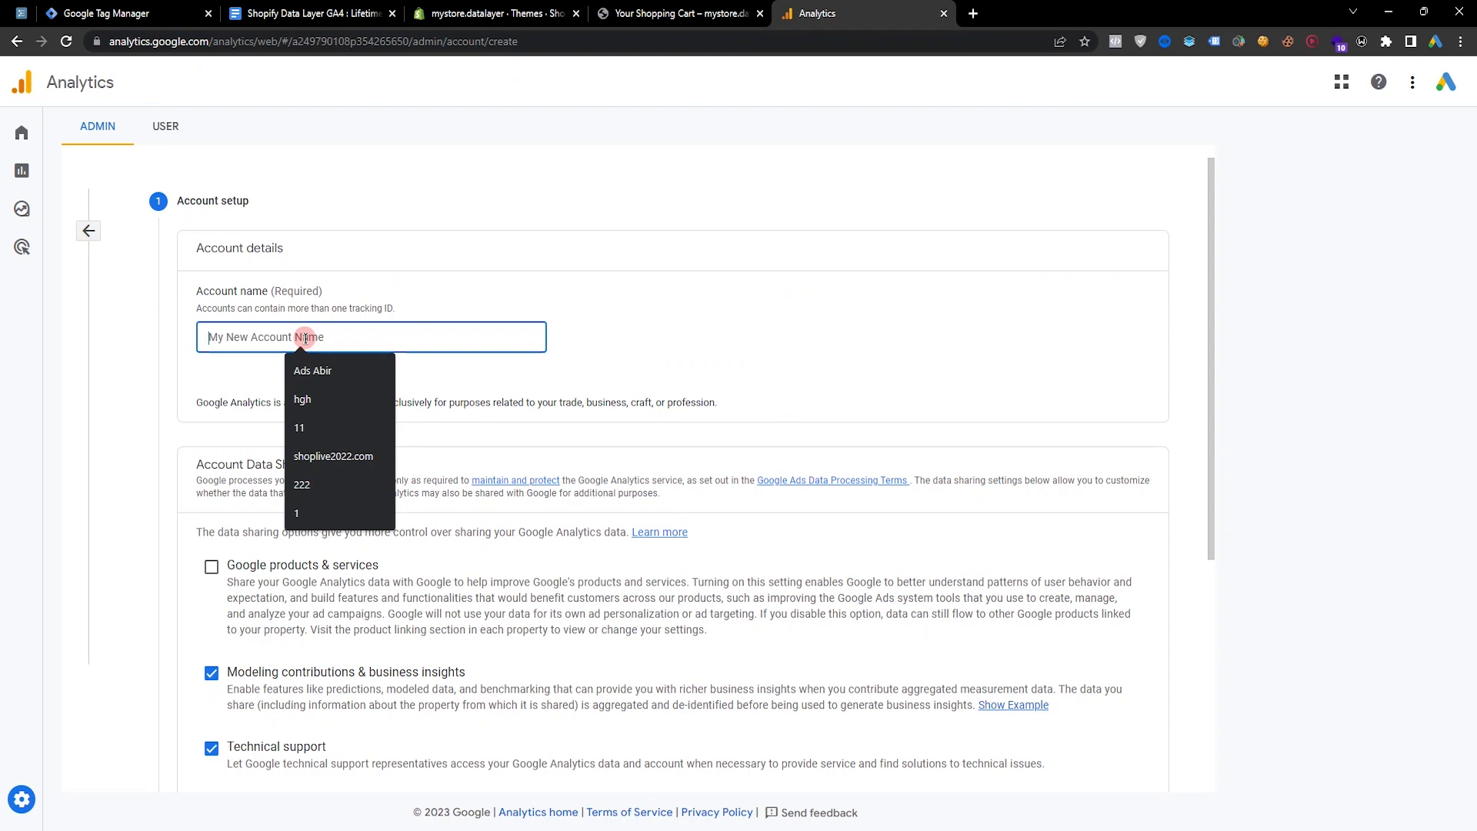
type("GA4")
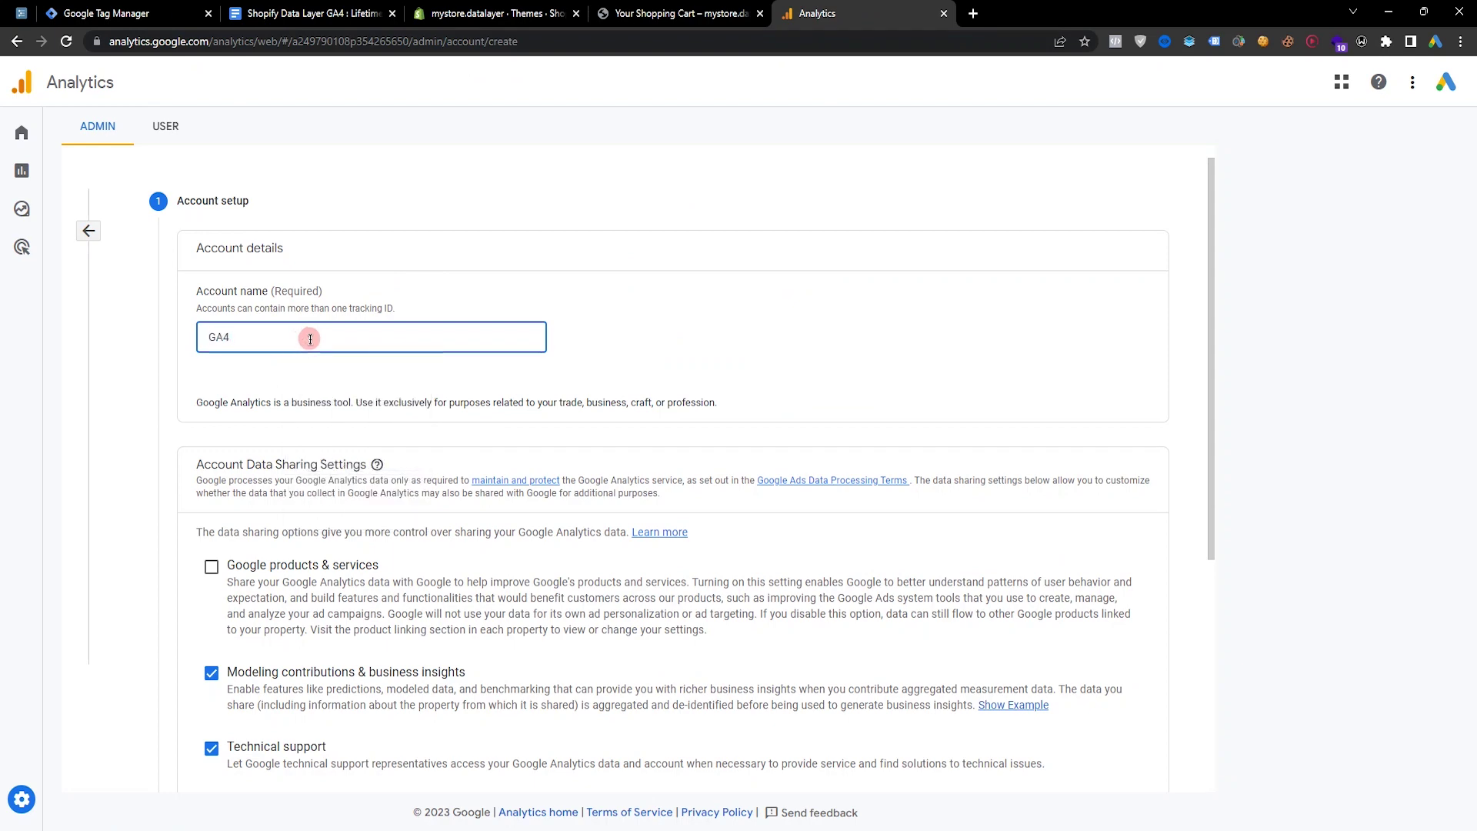
scroll(309, 338, "down", 4)
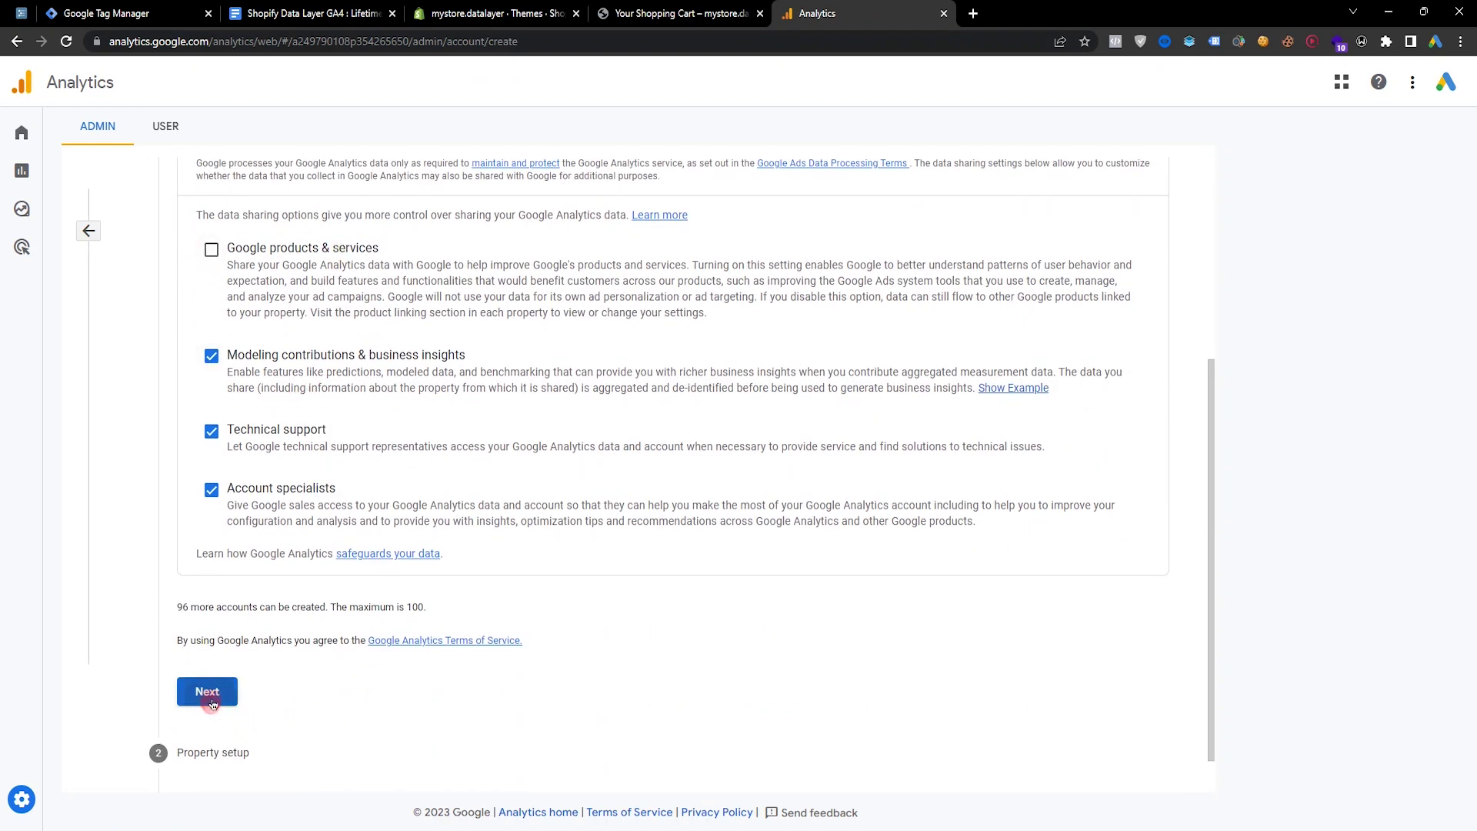
left_click(212, 703)
Name the new property GA4 - Web and continue to the business information
left_click(264, 430)
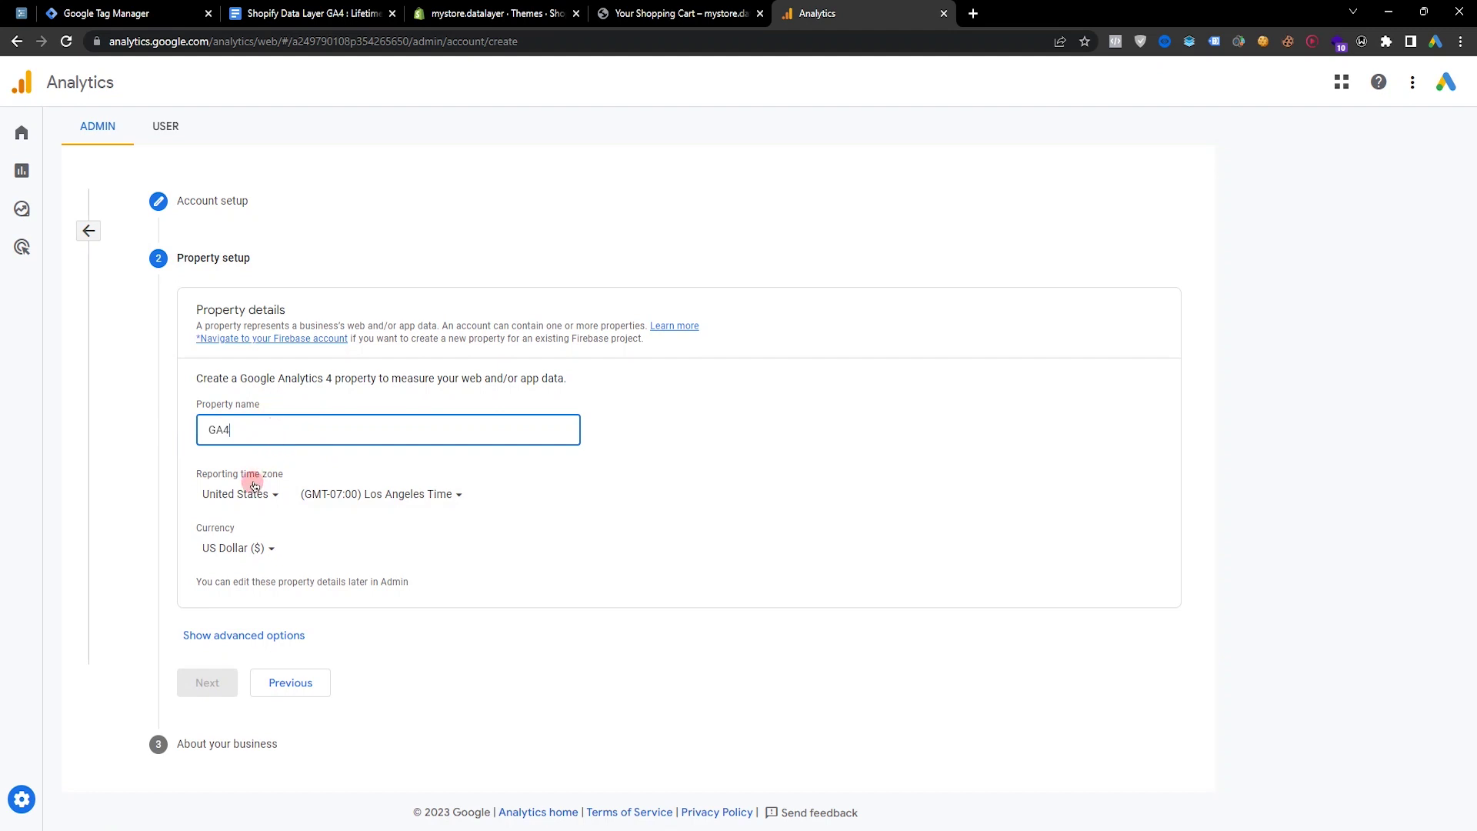
type("- Web")
left_click(203, 682)
Submit the business information with a Small business size, the Food & Drink category, and the customer engagement and site or app experience purposes
scroll(415, 442, "down", 2)
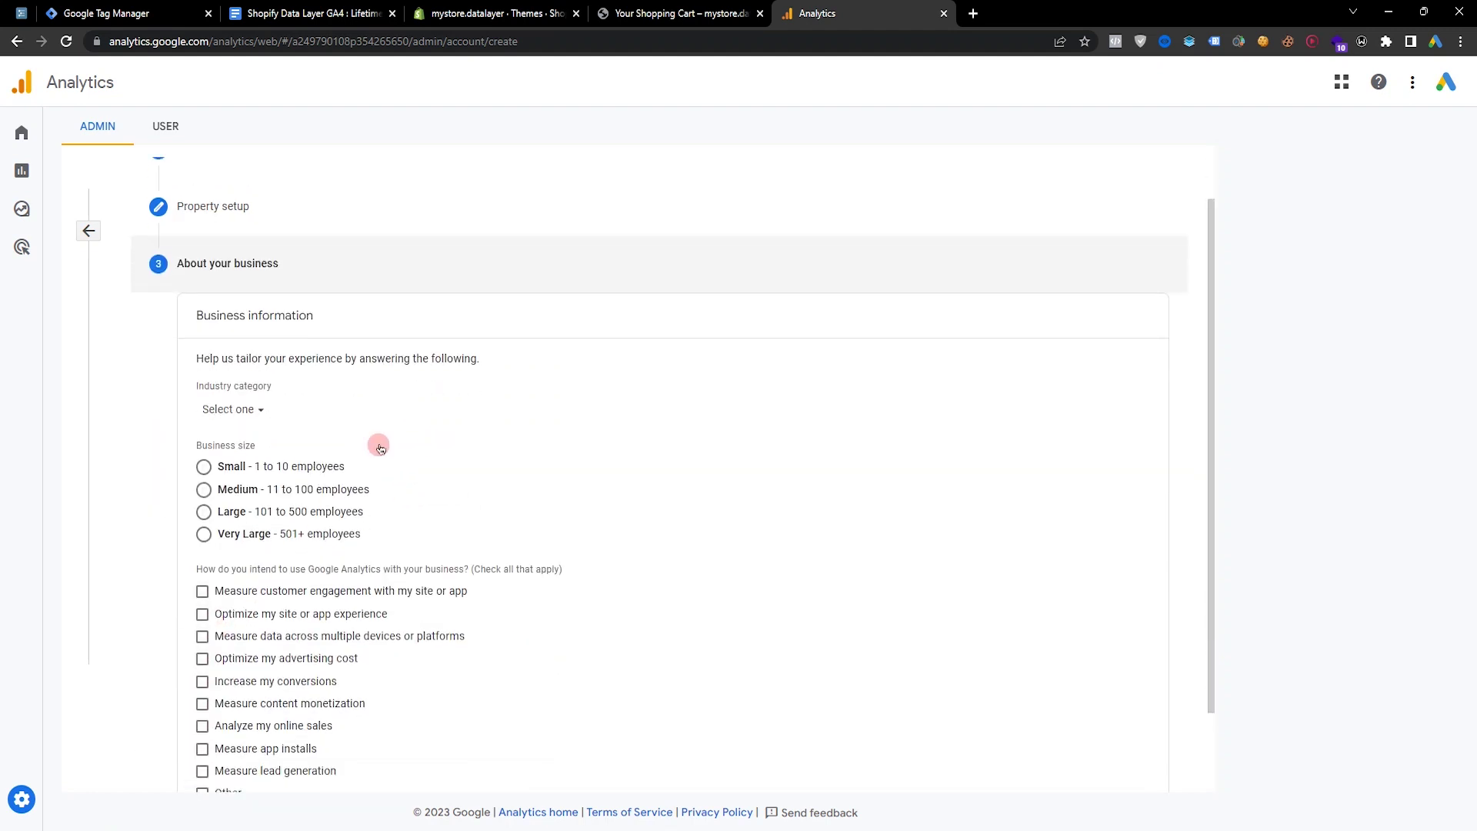
left_click(204, 371)
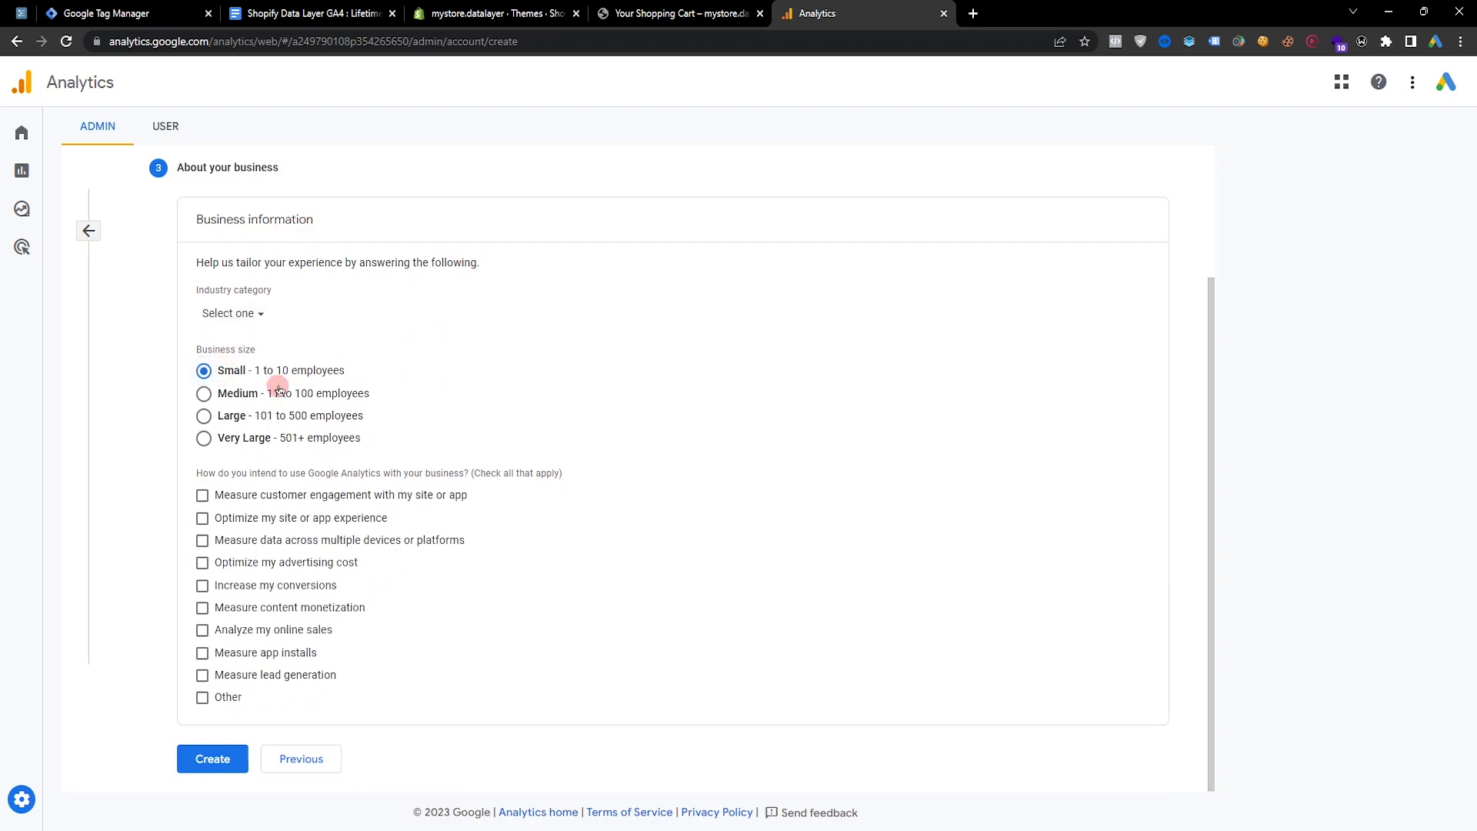
left_click(251, 314)
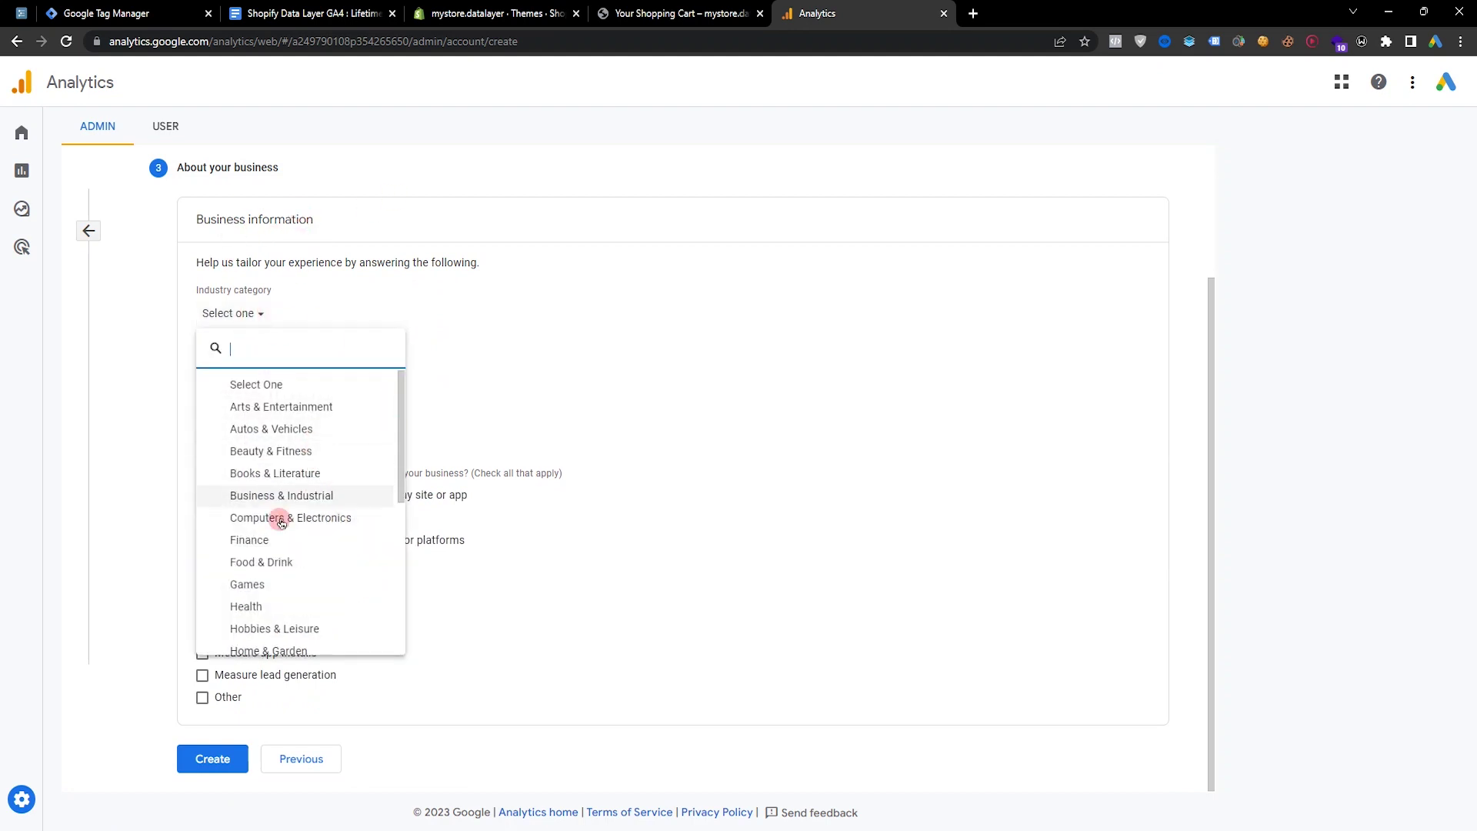
left_click(280, 562)
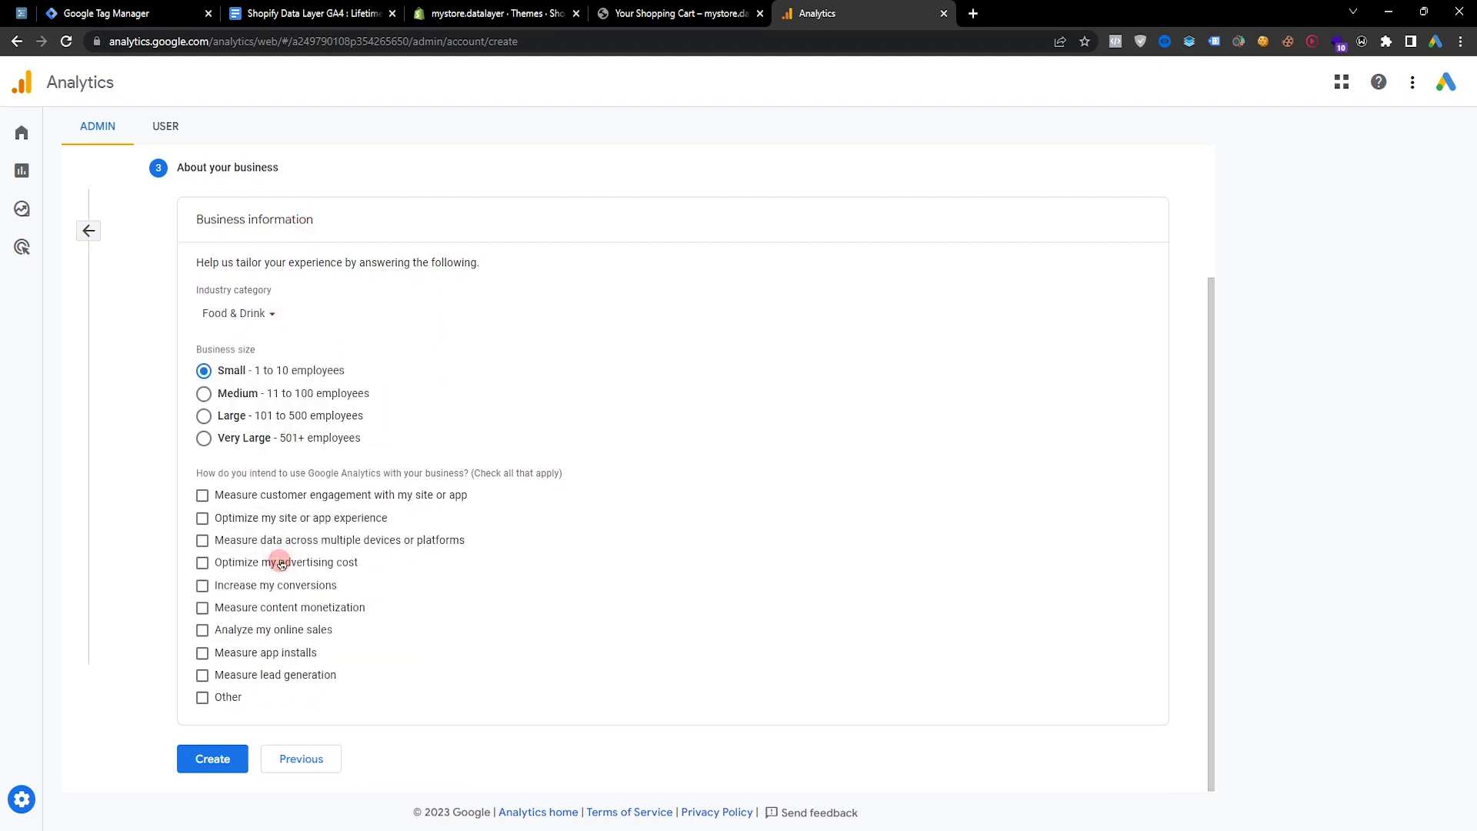
left_click(322, 501)
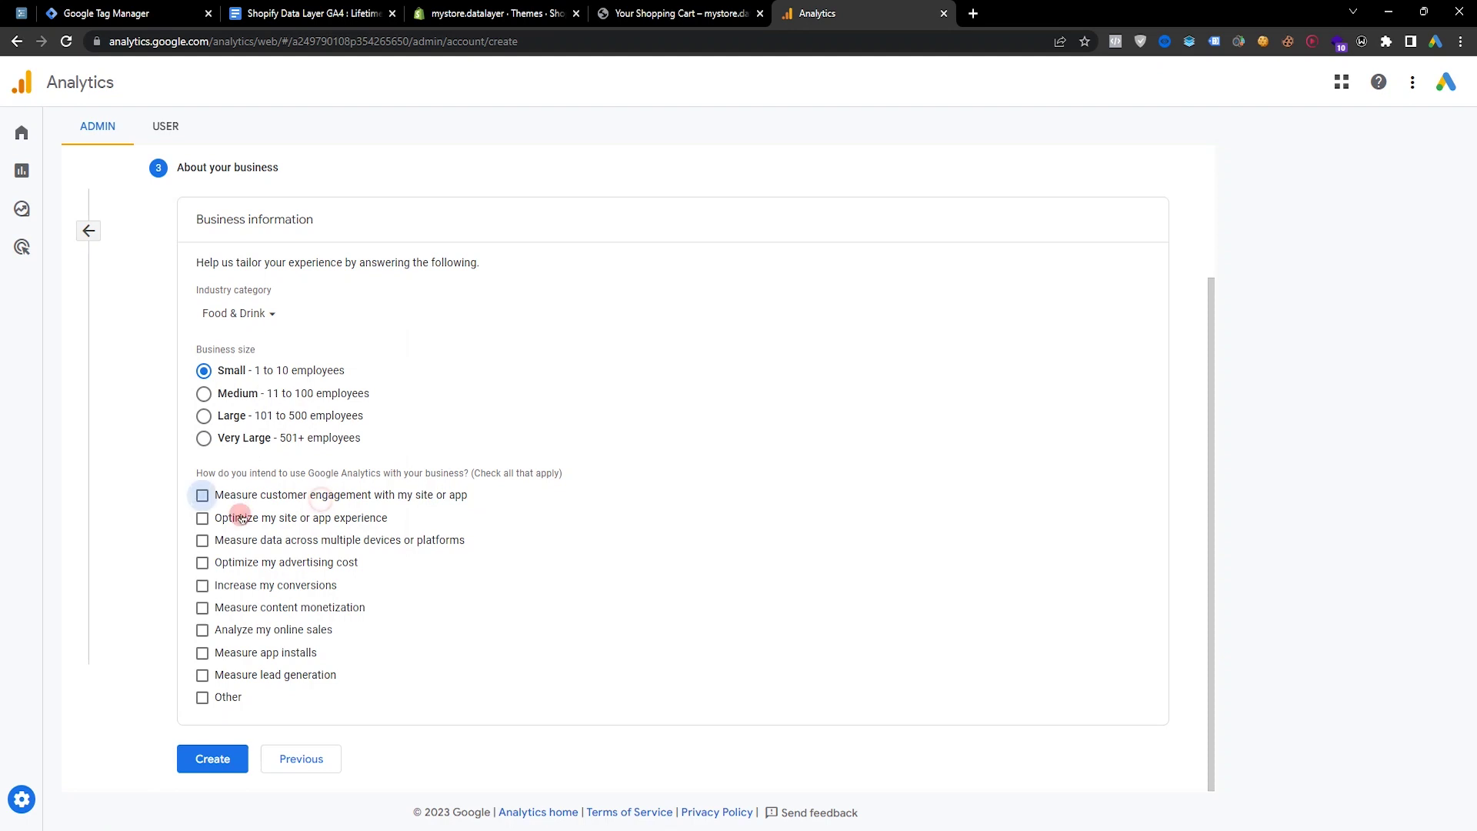
left_click(268, 524)
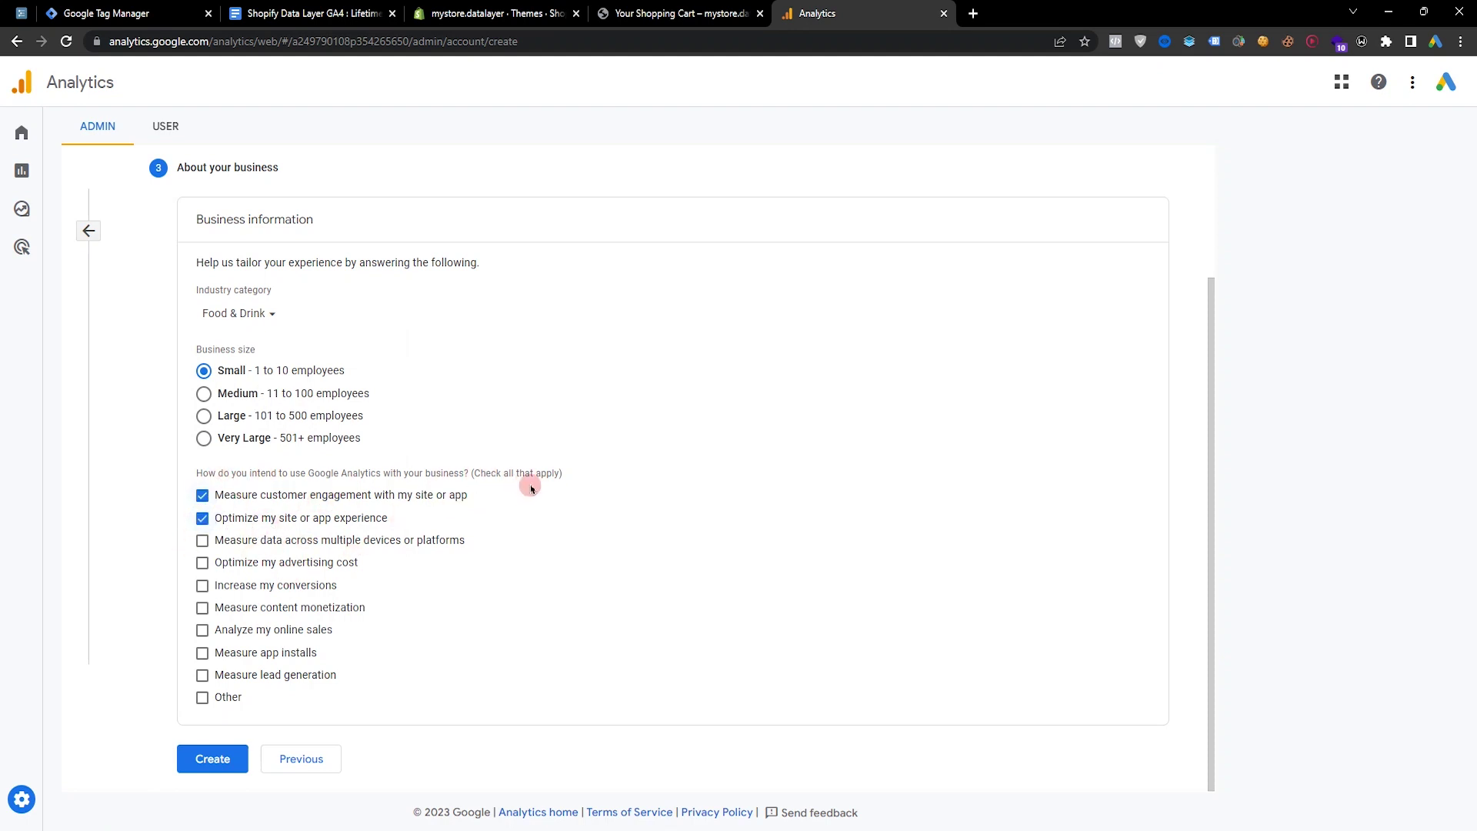
left_click(213, 759)
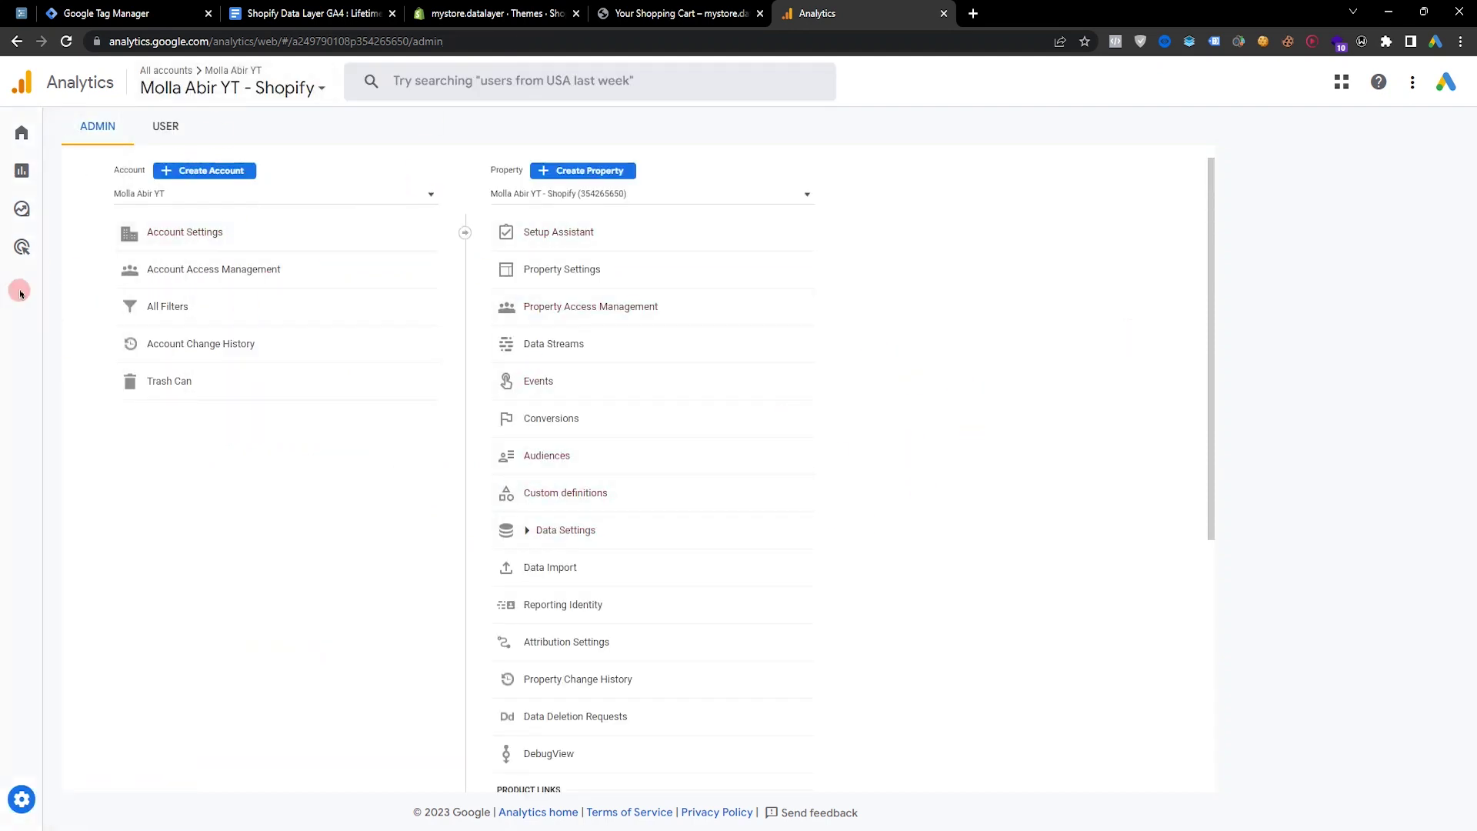
Open the property's data streams and start adding another web stream, confirming the multiple-stream notice
left_click(578, 348)
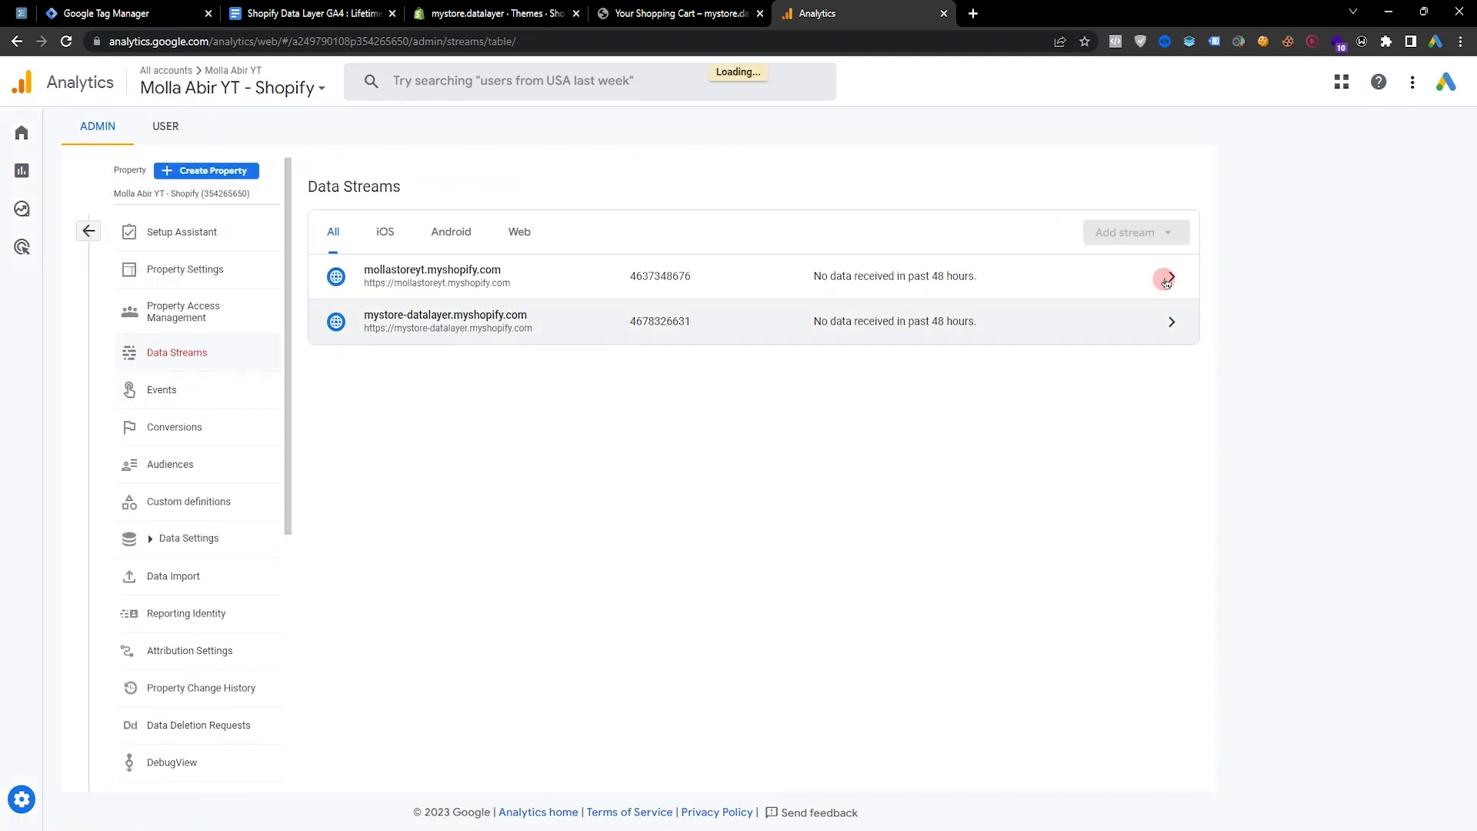
left_click(1124, 233)
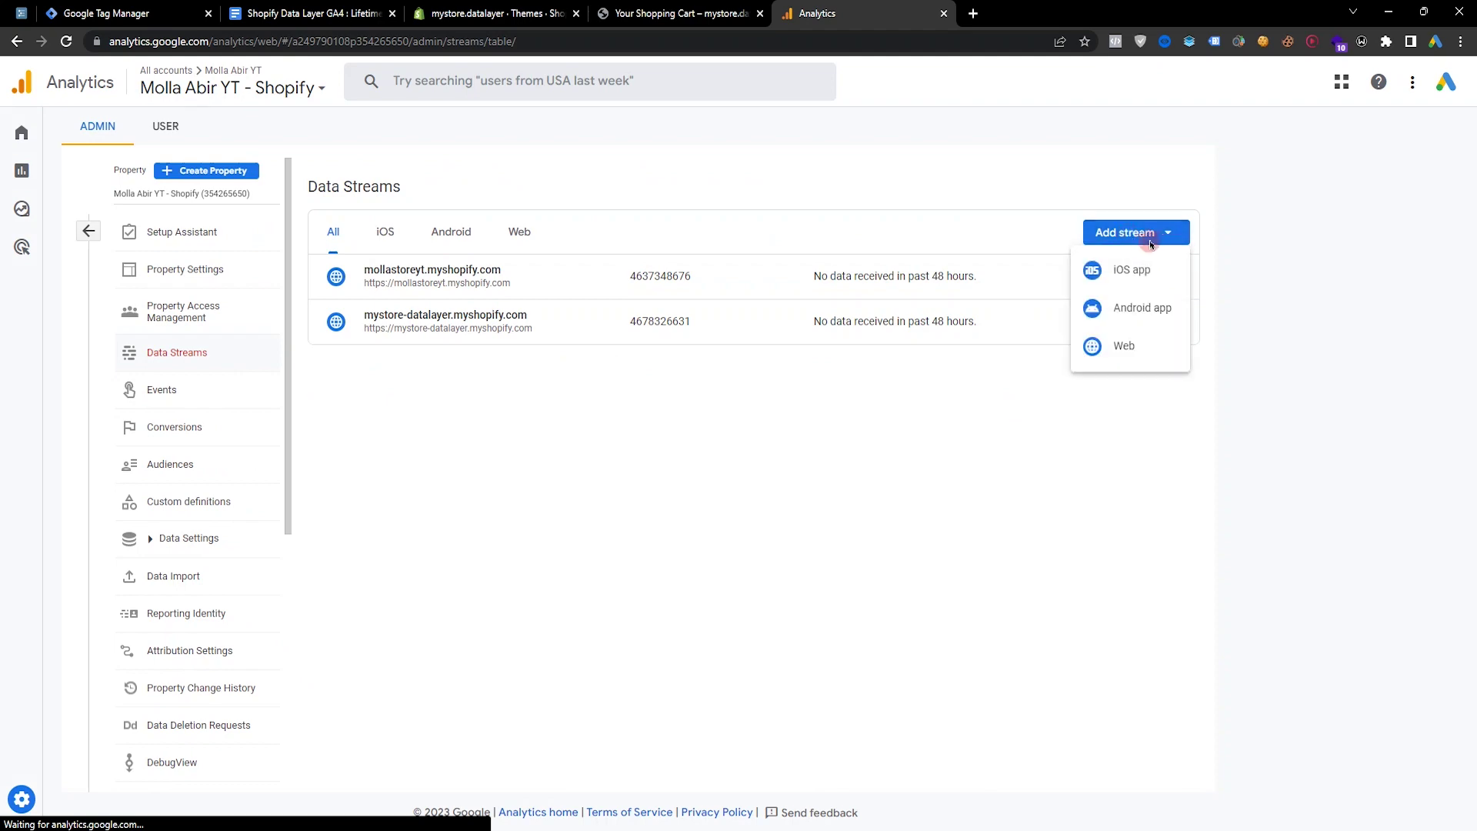
left_click(1124, 348)
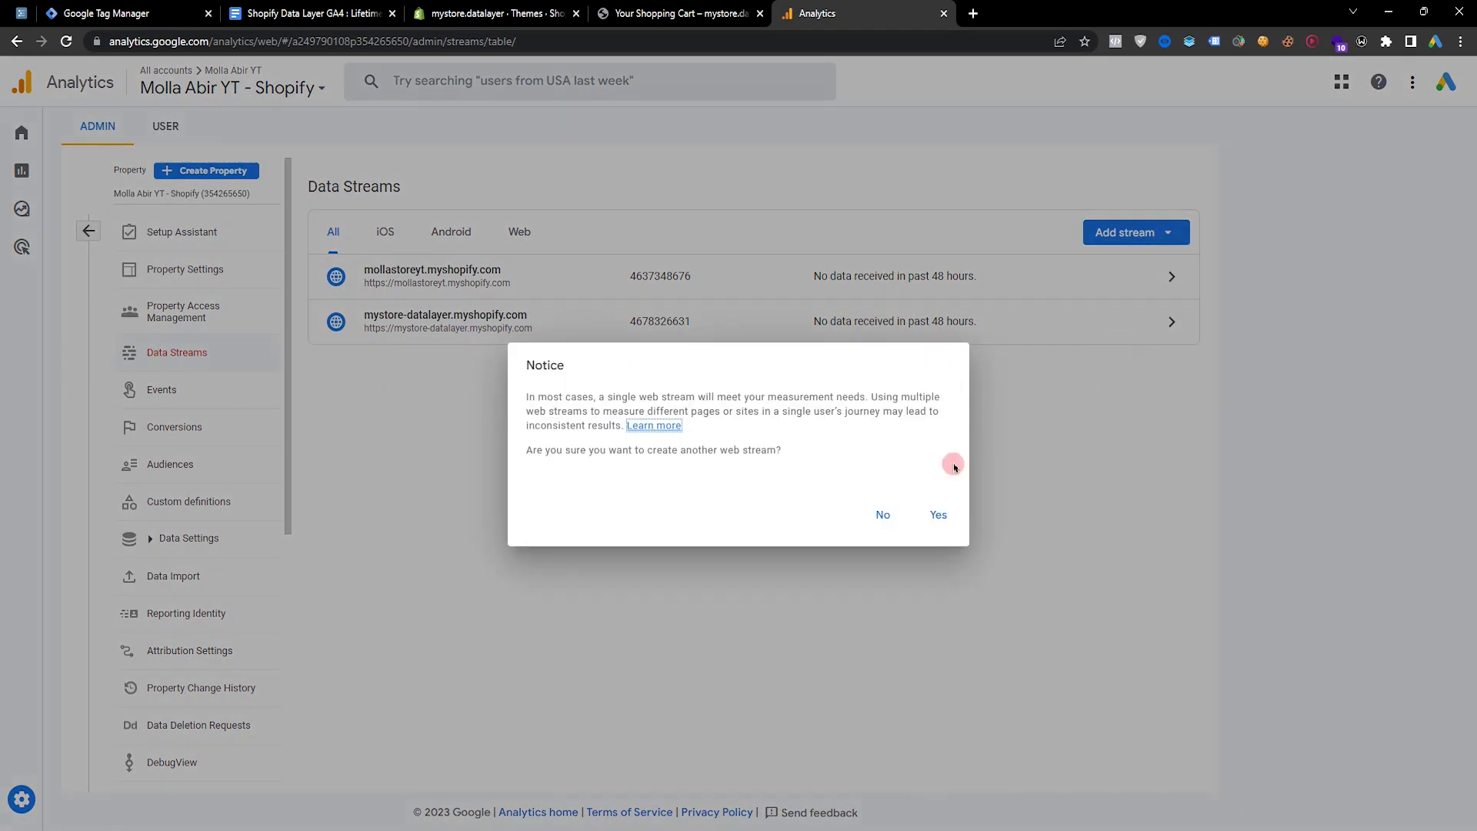
left_click(933, 515)
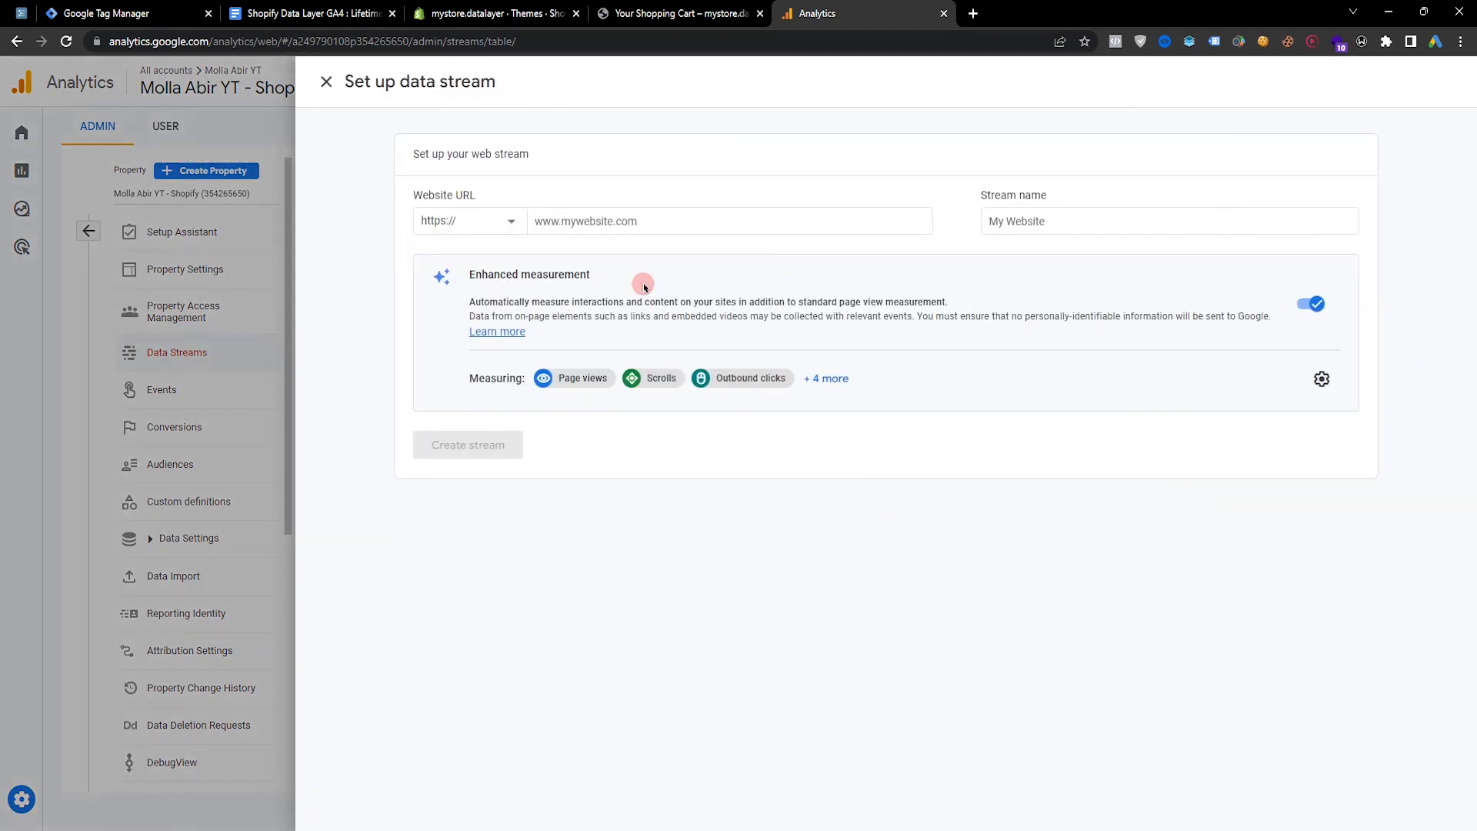
Copy the store's domain from the storefront's cart page and enter mystore-datalayer.myshopify.com as the new stream's website URL
left_click(419, 9)
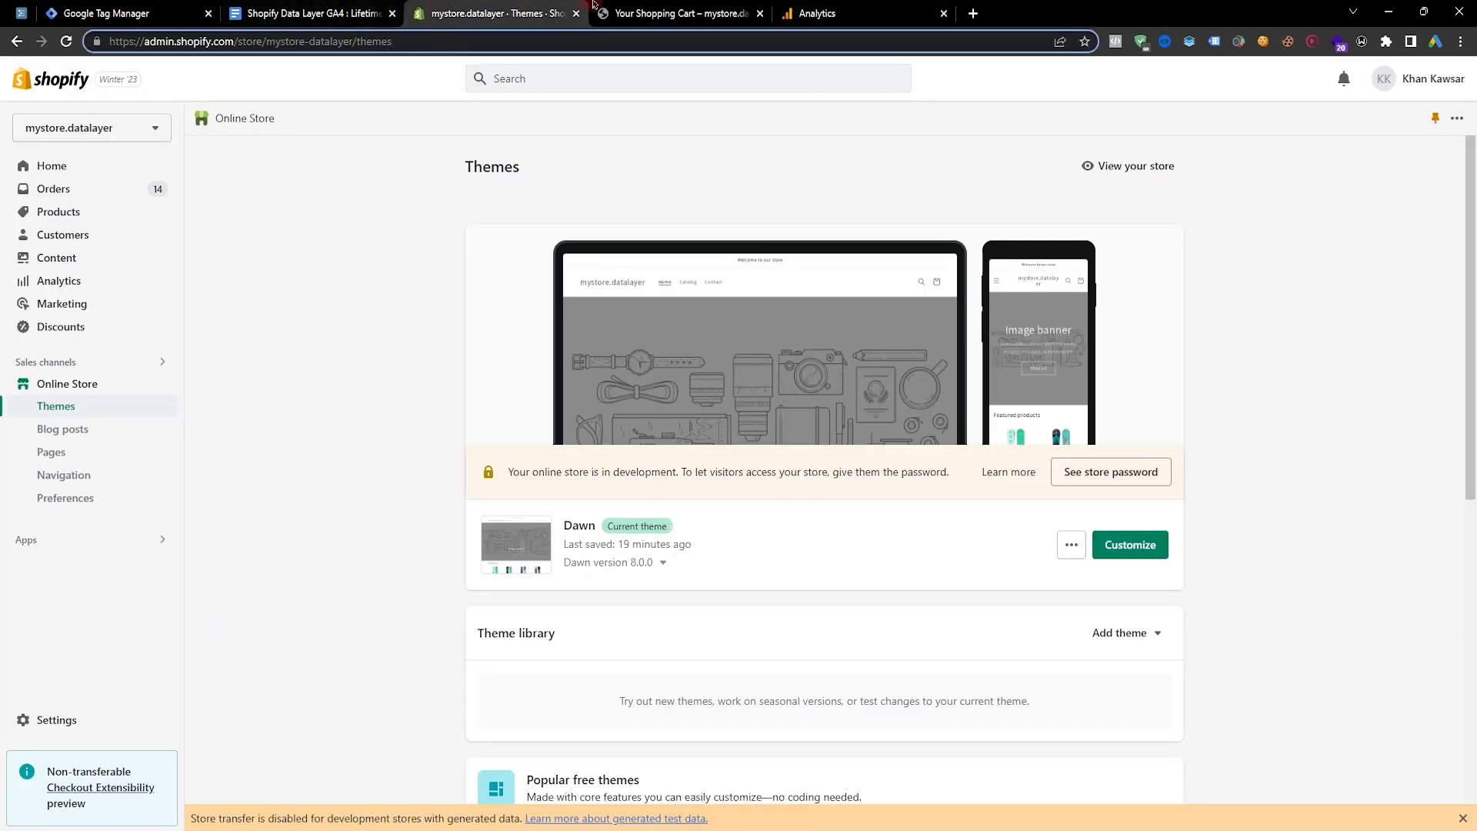
left_click(603, 11)
left_click(534, 42)
left_click(534, 42)
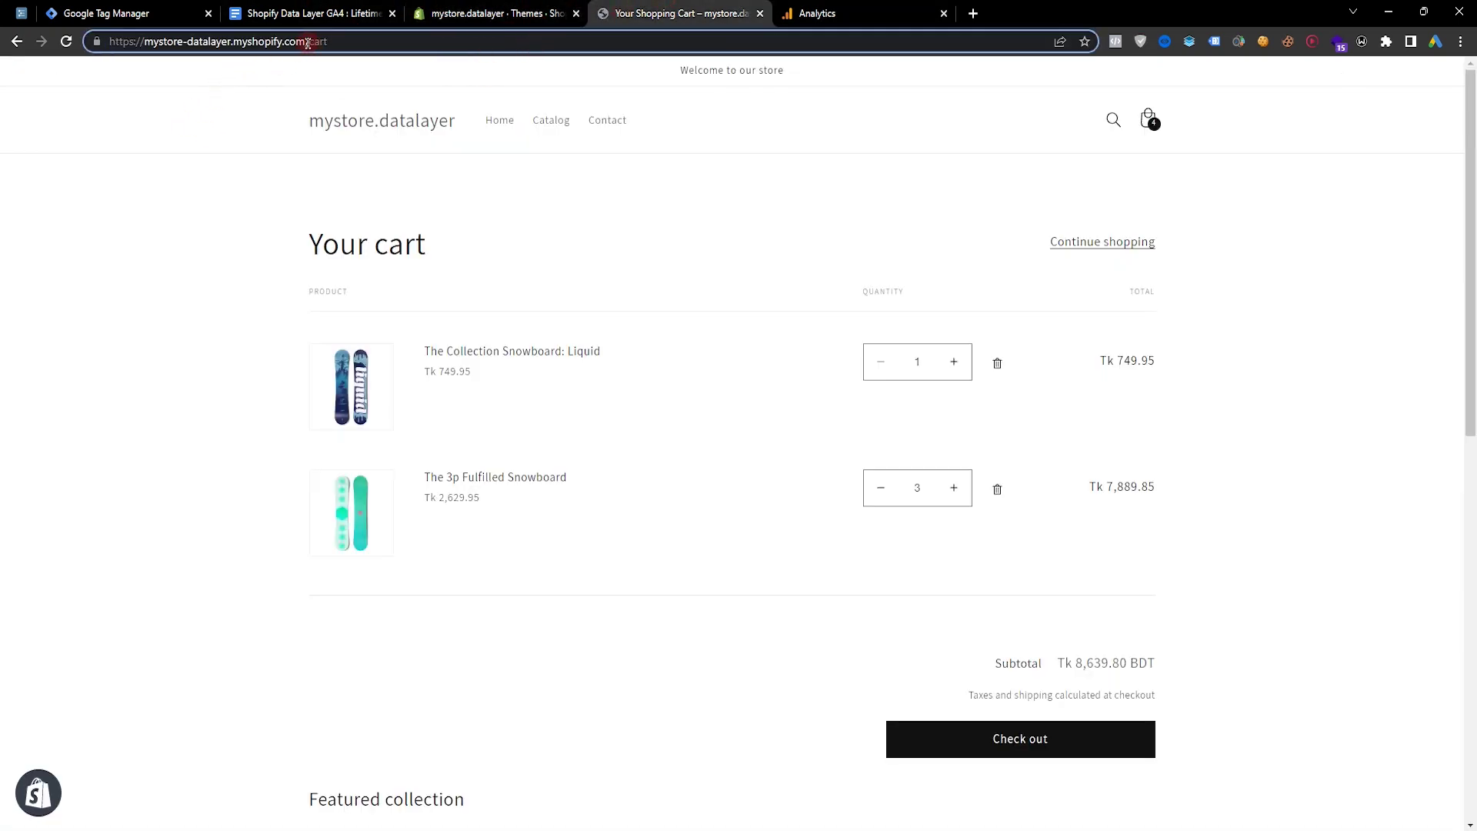
left_click_drag(258, 42, 154, 43)
key("ctrl+c")
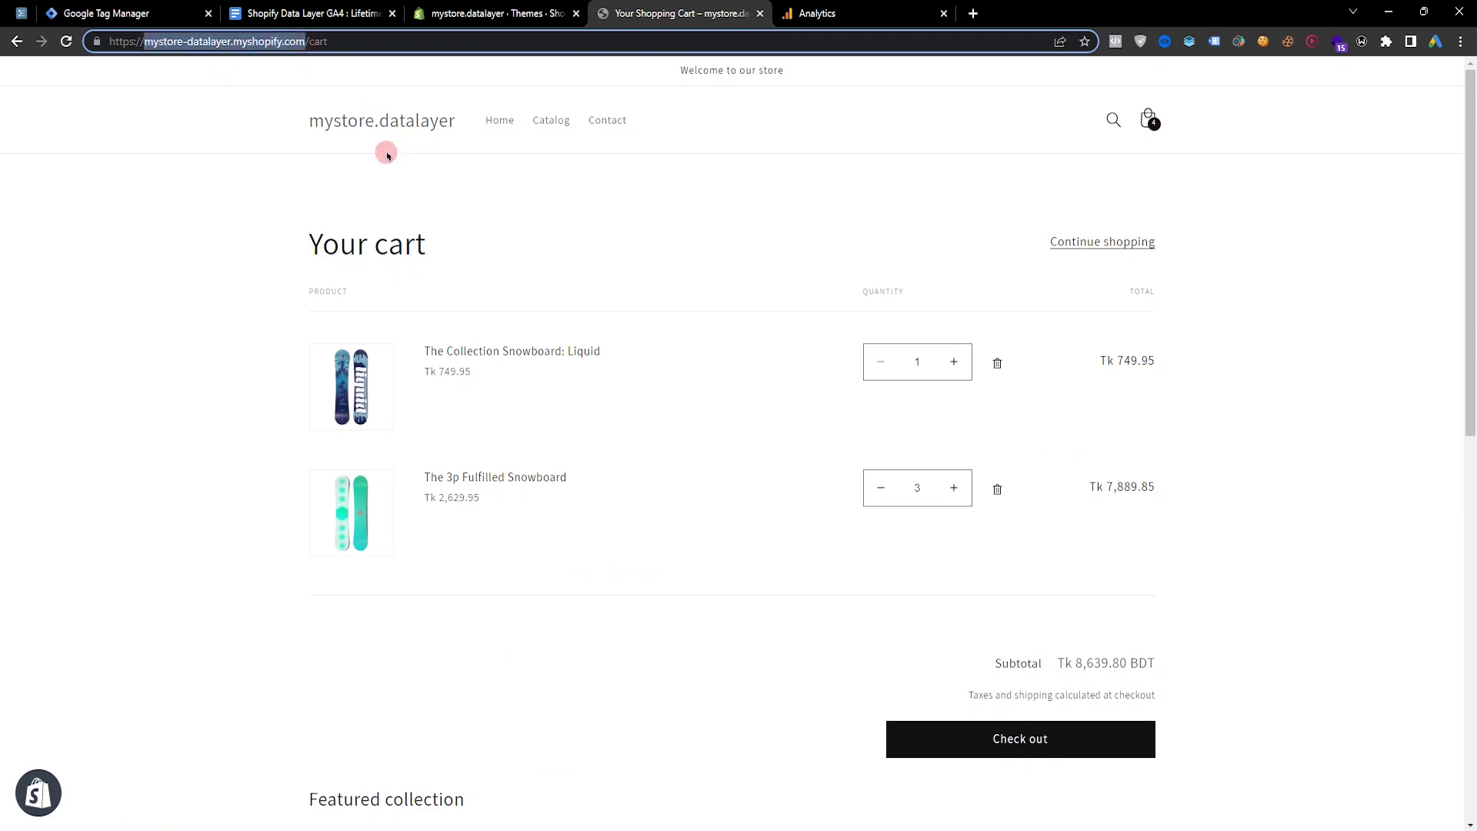
left_click(484, 13)
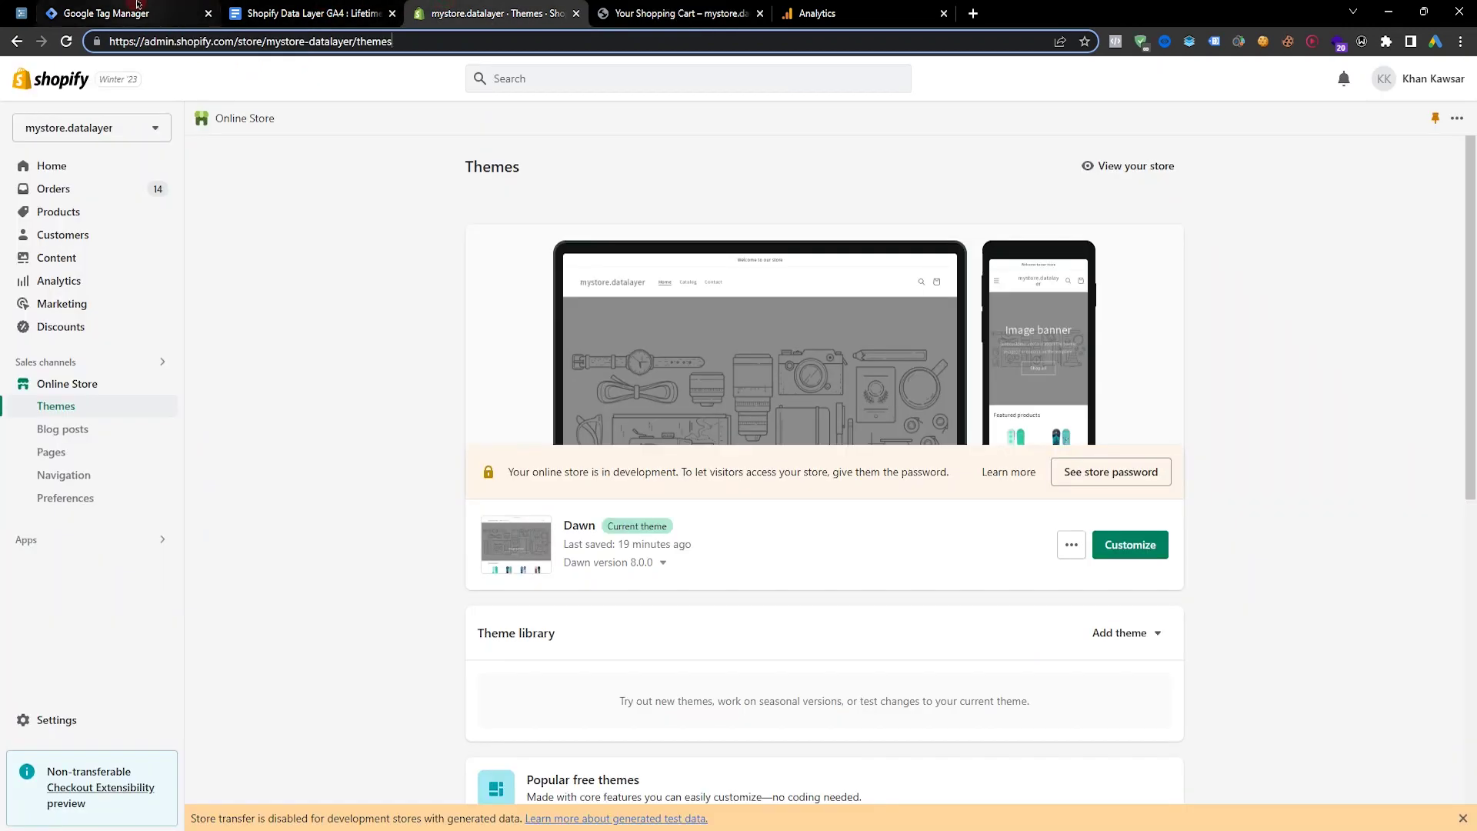
left_click(842, 8)
key("ctrl+v")
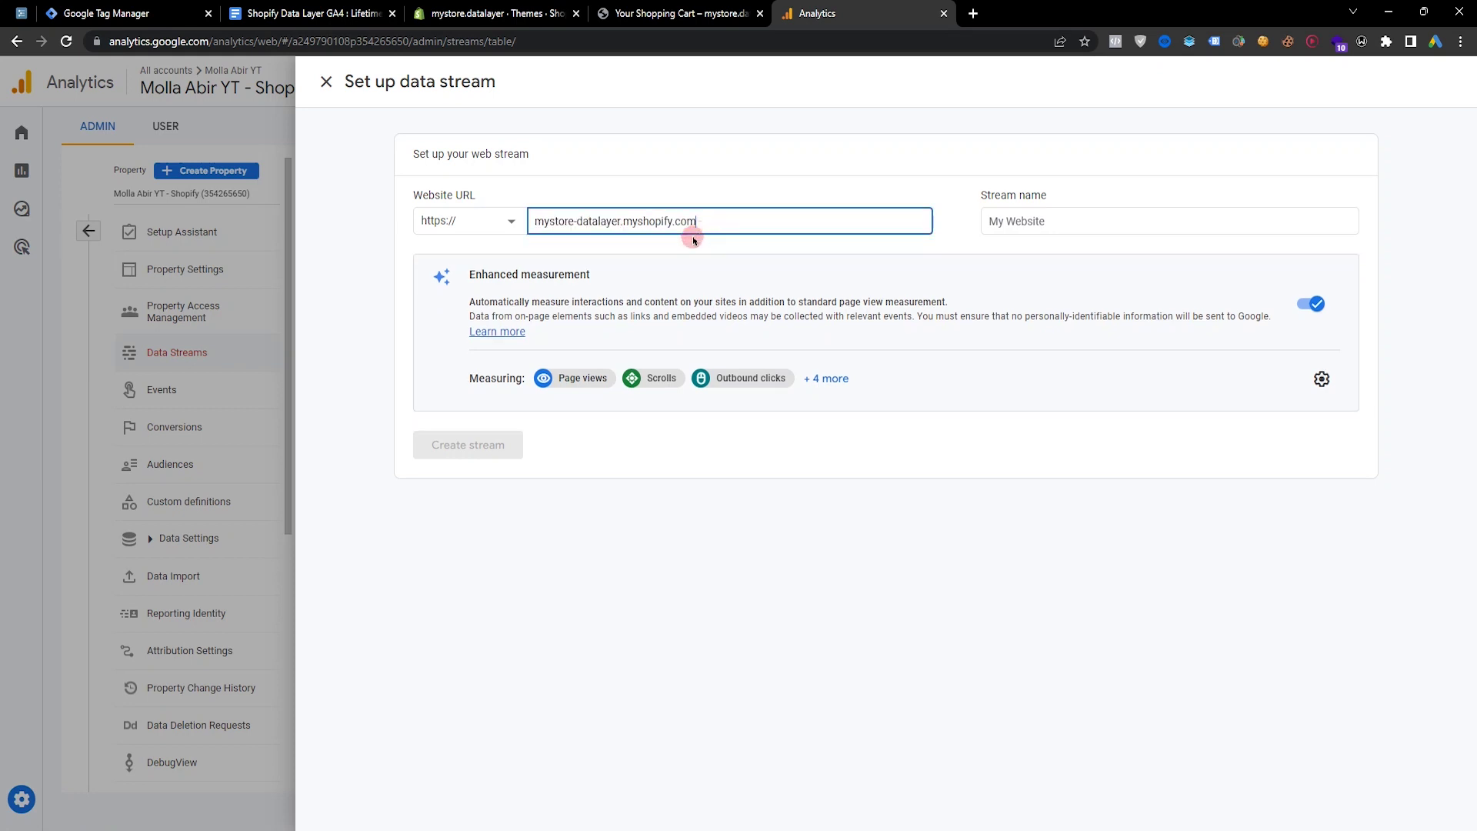
Reuse mystore-datalayer from the website URL as the stream name, and close the setup without creating the stream
left_click(1010, 214)
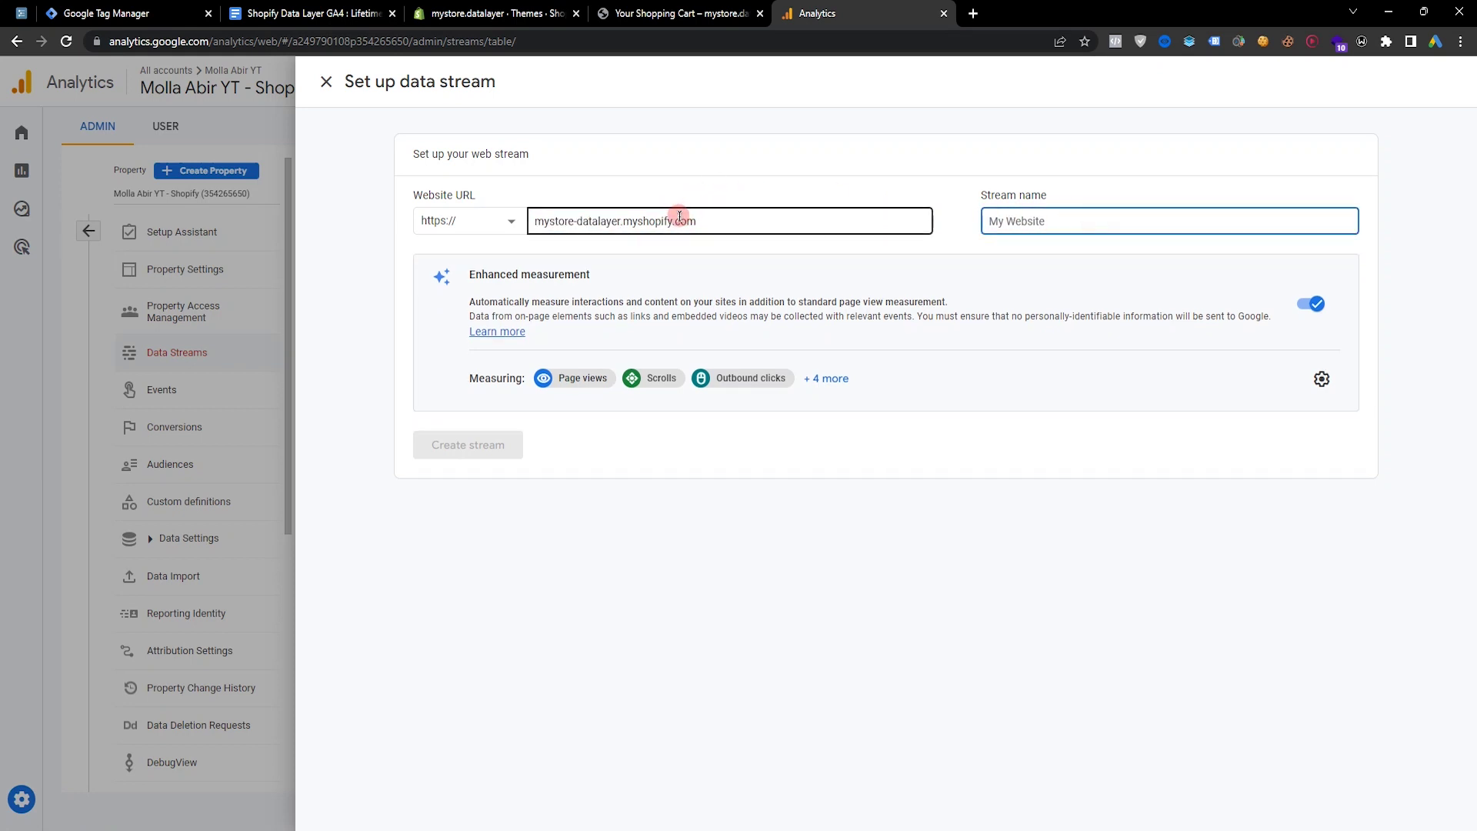
left_click_drag(620, 223, 518, 218)
key("ctrl+c")
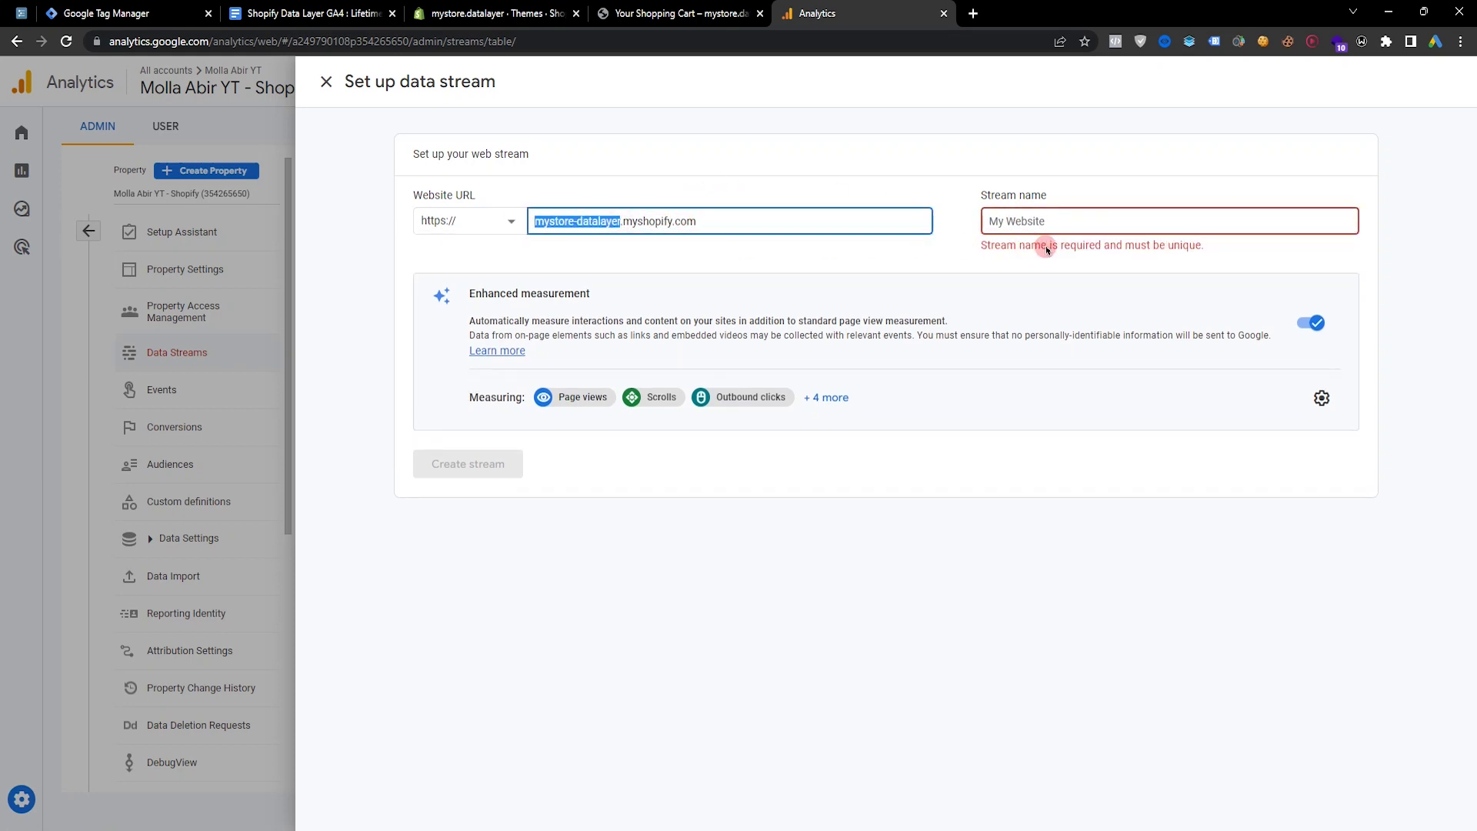
left_click(1060, 217)
key("ctrl+v")
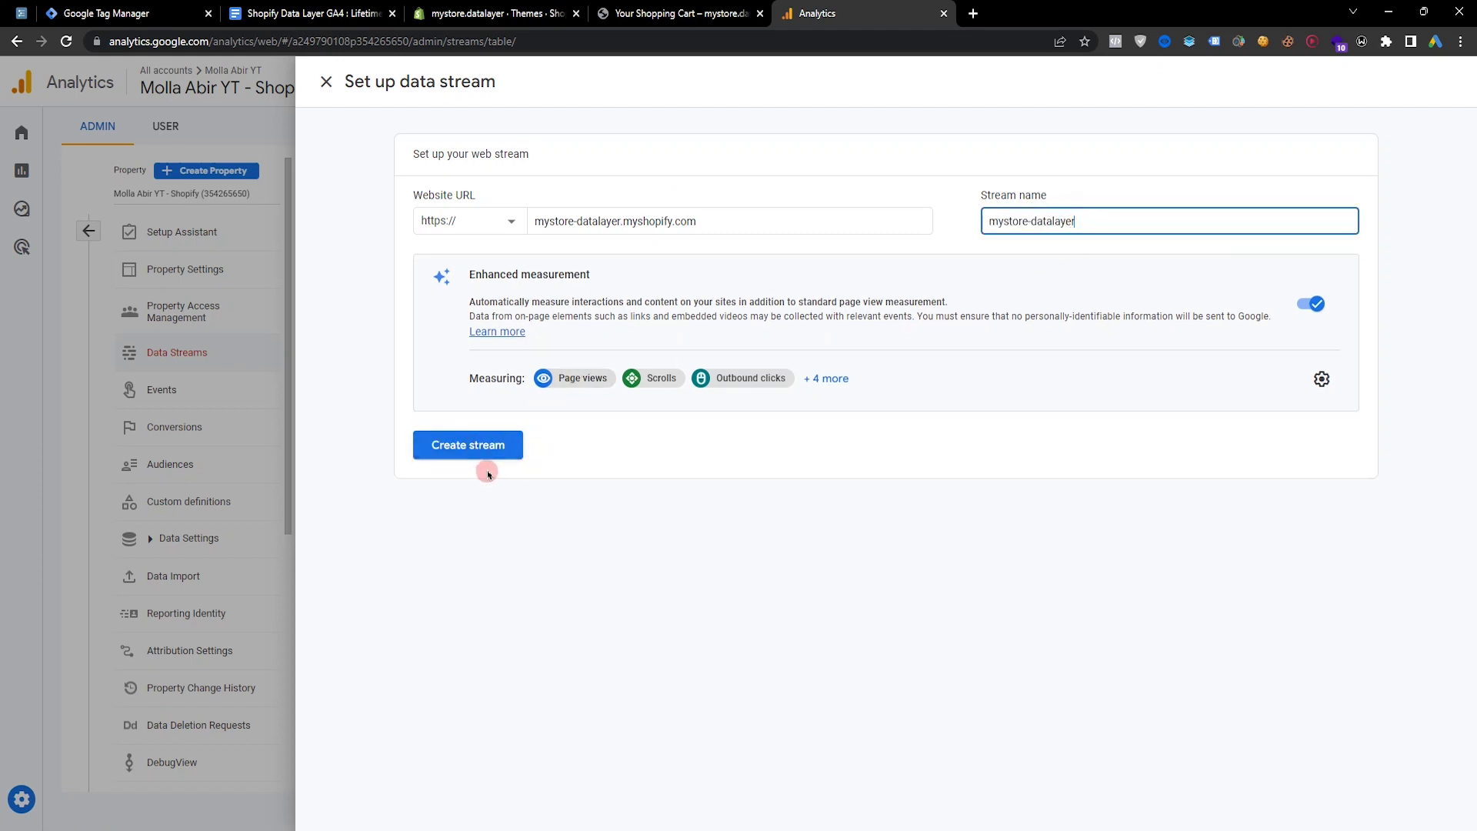
left_click(326, 82)
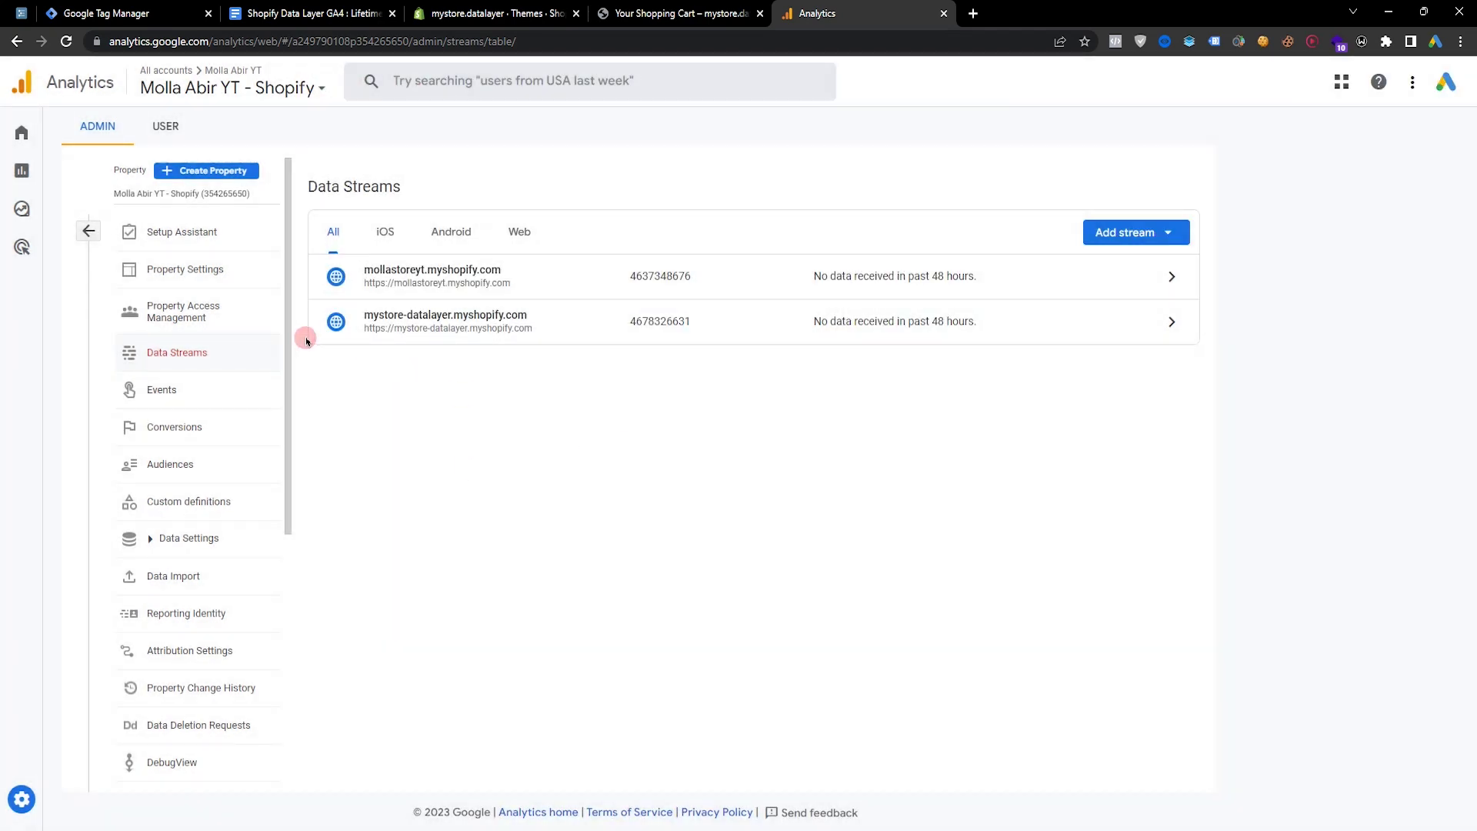
Copy the mystore-datalayer.myshopify.com stream's measurement ID into the GA4 Base Tag Configuration tag in Tag Manager and save the tag
left_click(420, 327)
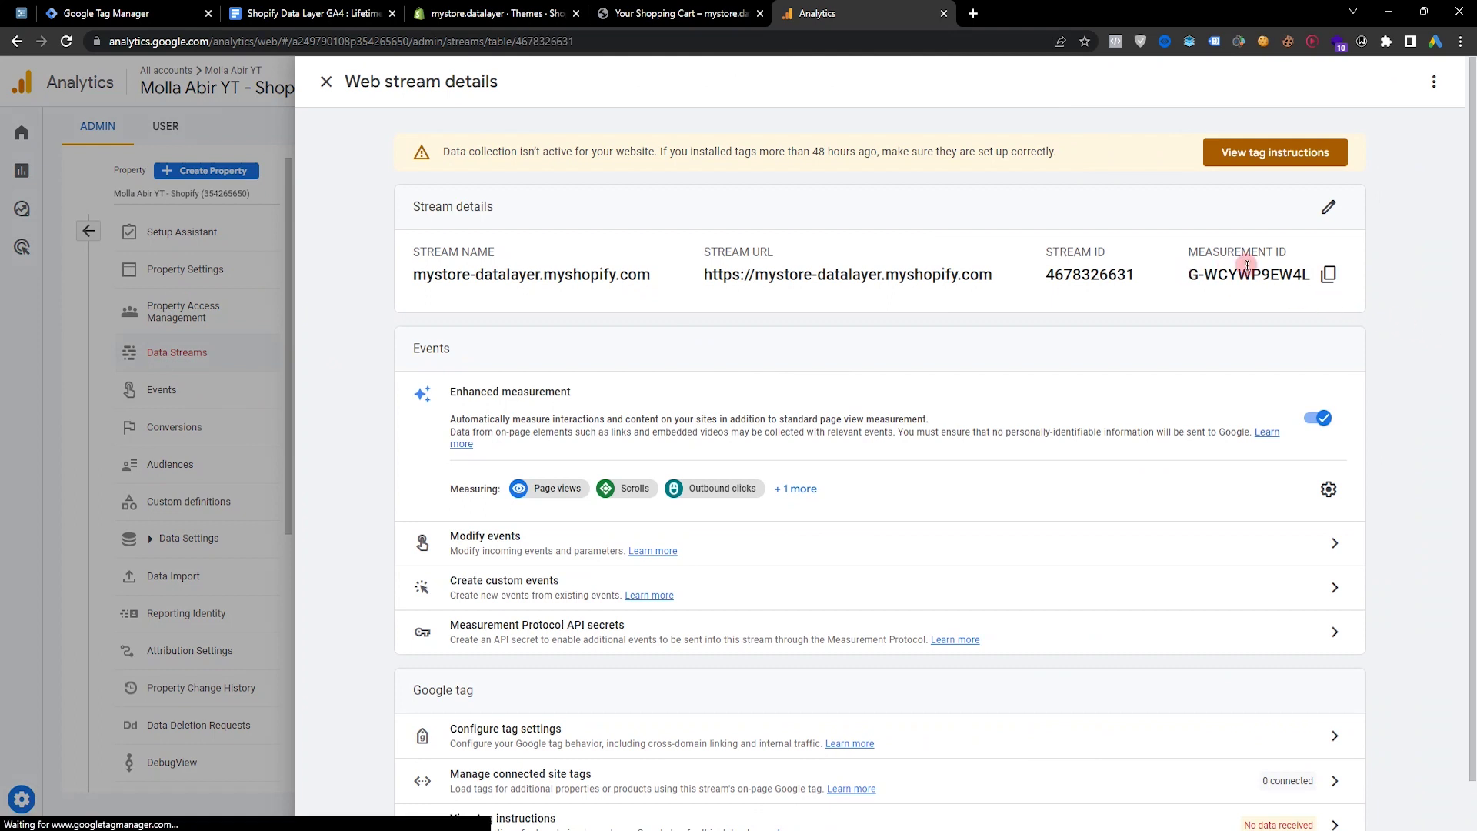
left_click(1329, 275)
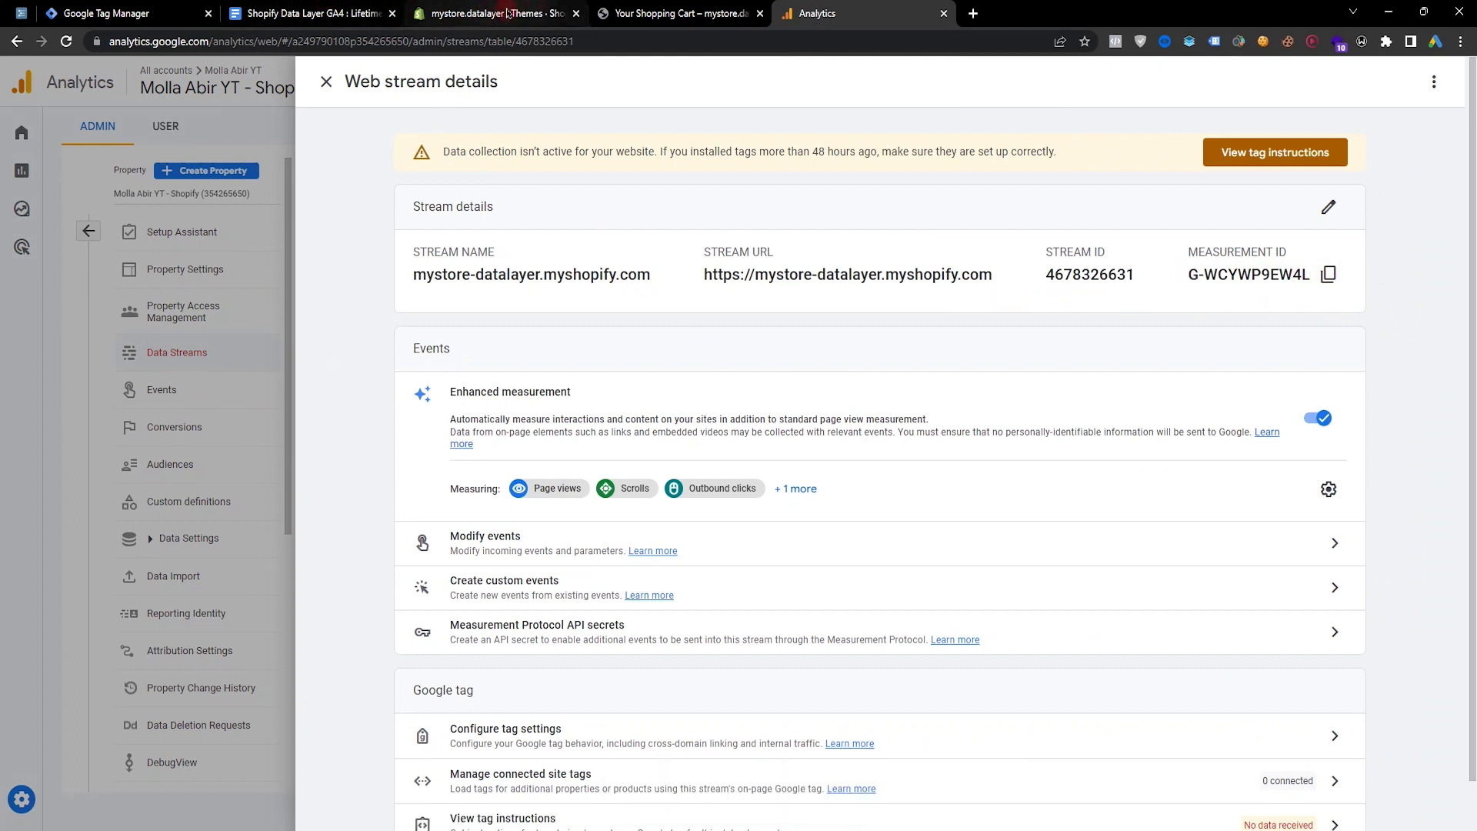
left_click(123, 13)
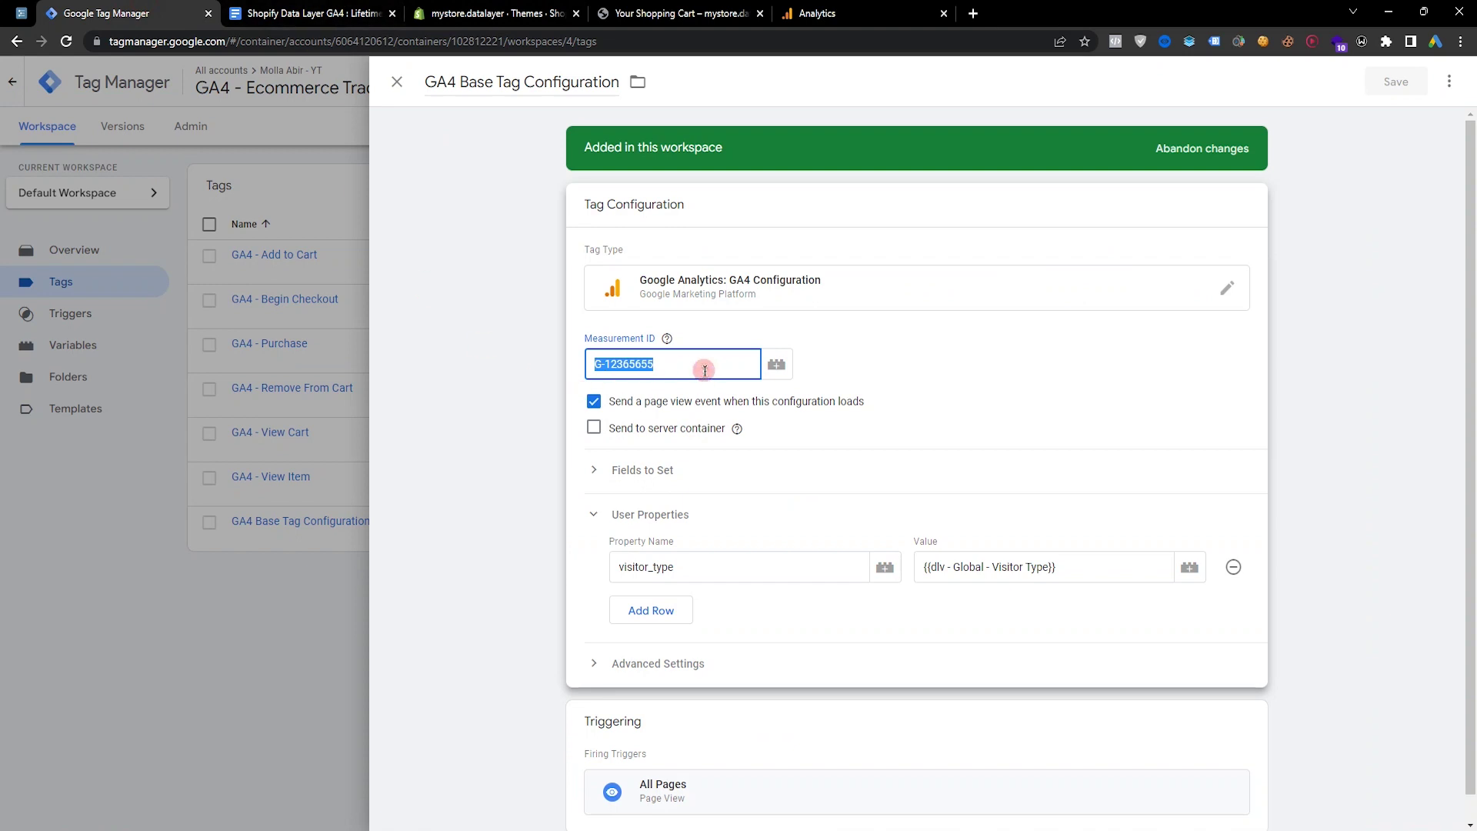
key("ctrl+v")
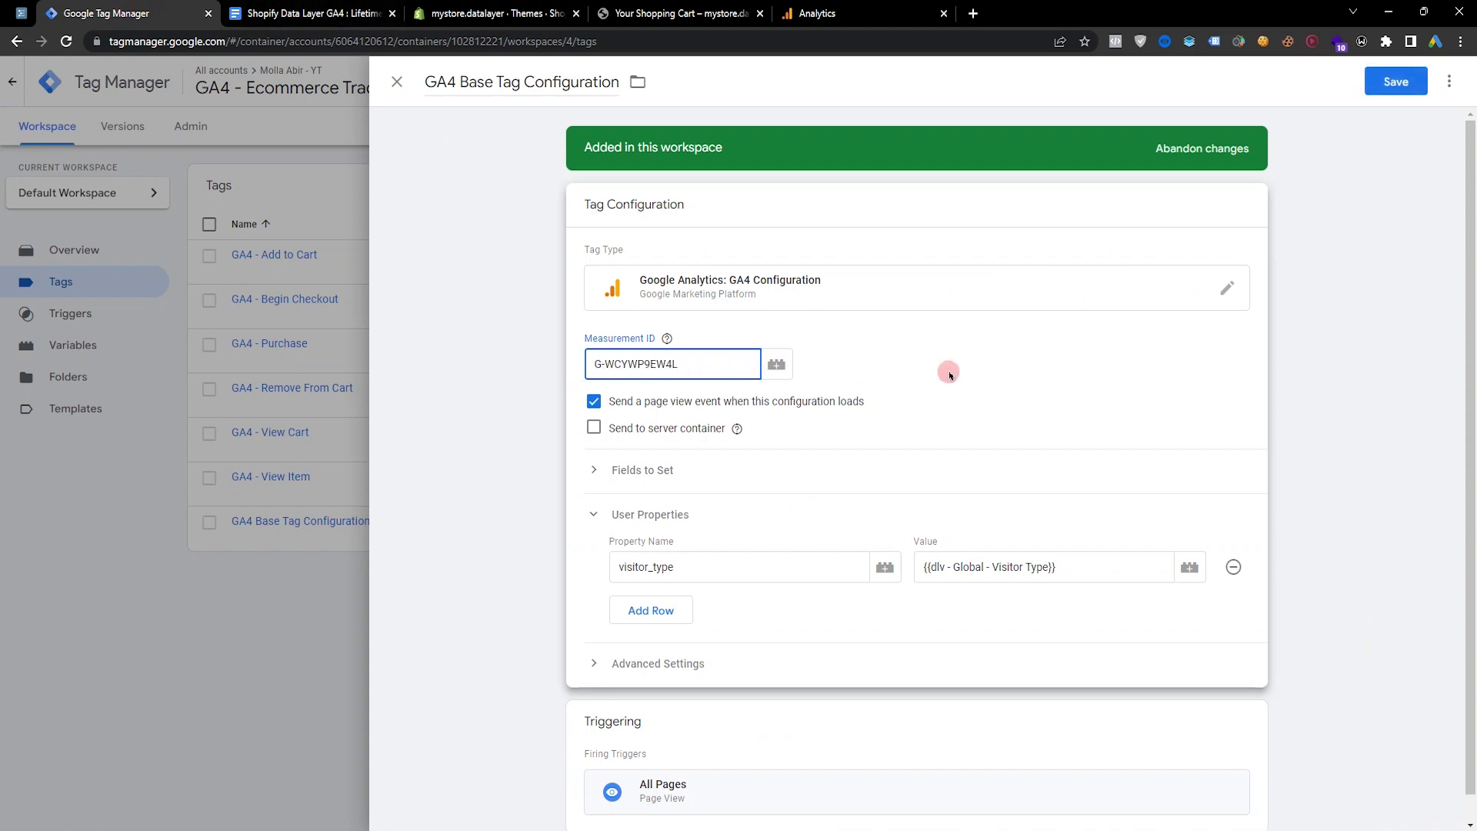
left_click(1391, 86)
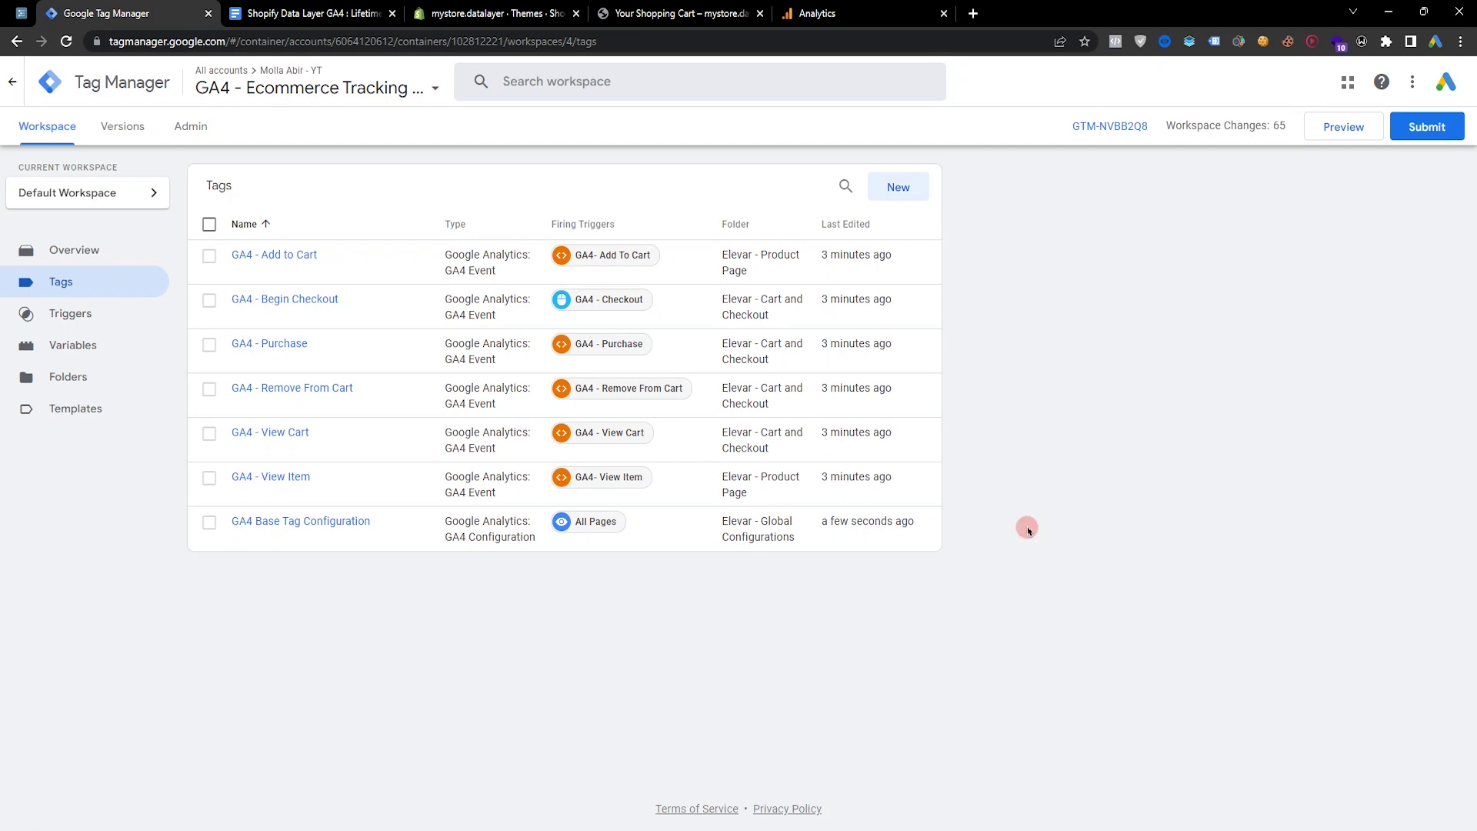
Submit and publish the container changes as a version named GA4 - Ecommerce Tracking
left_click(1424, 128)
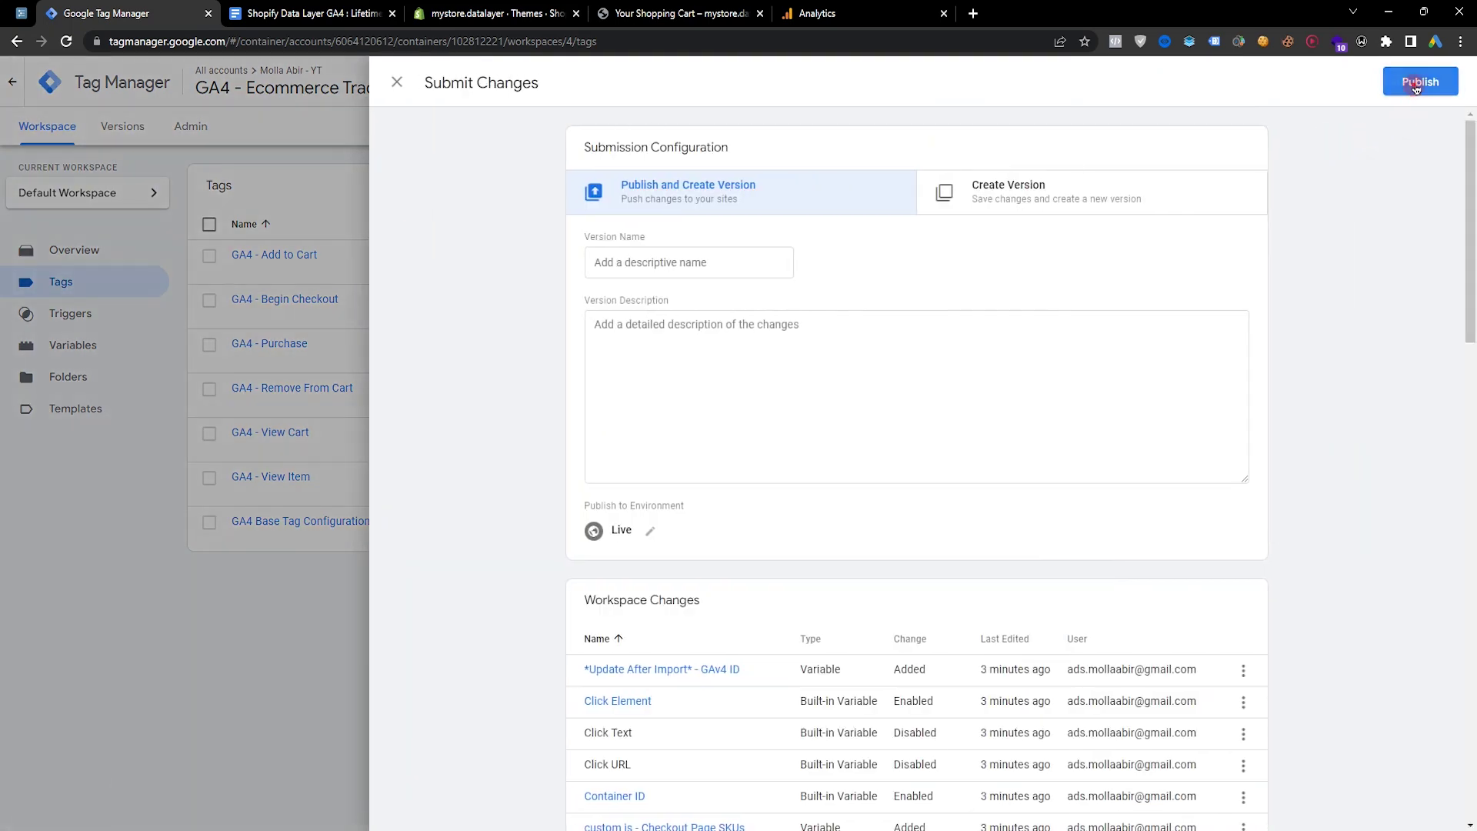
left_click(1414, 88)
left_click(686, 310)
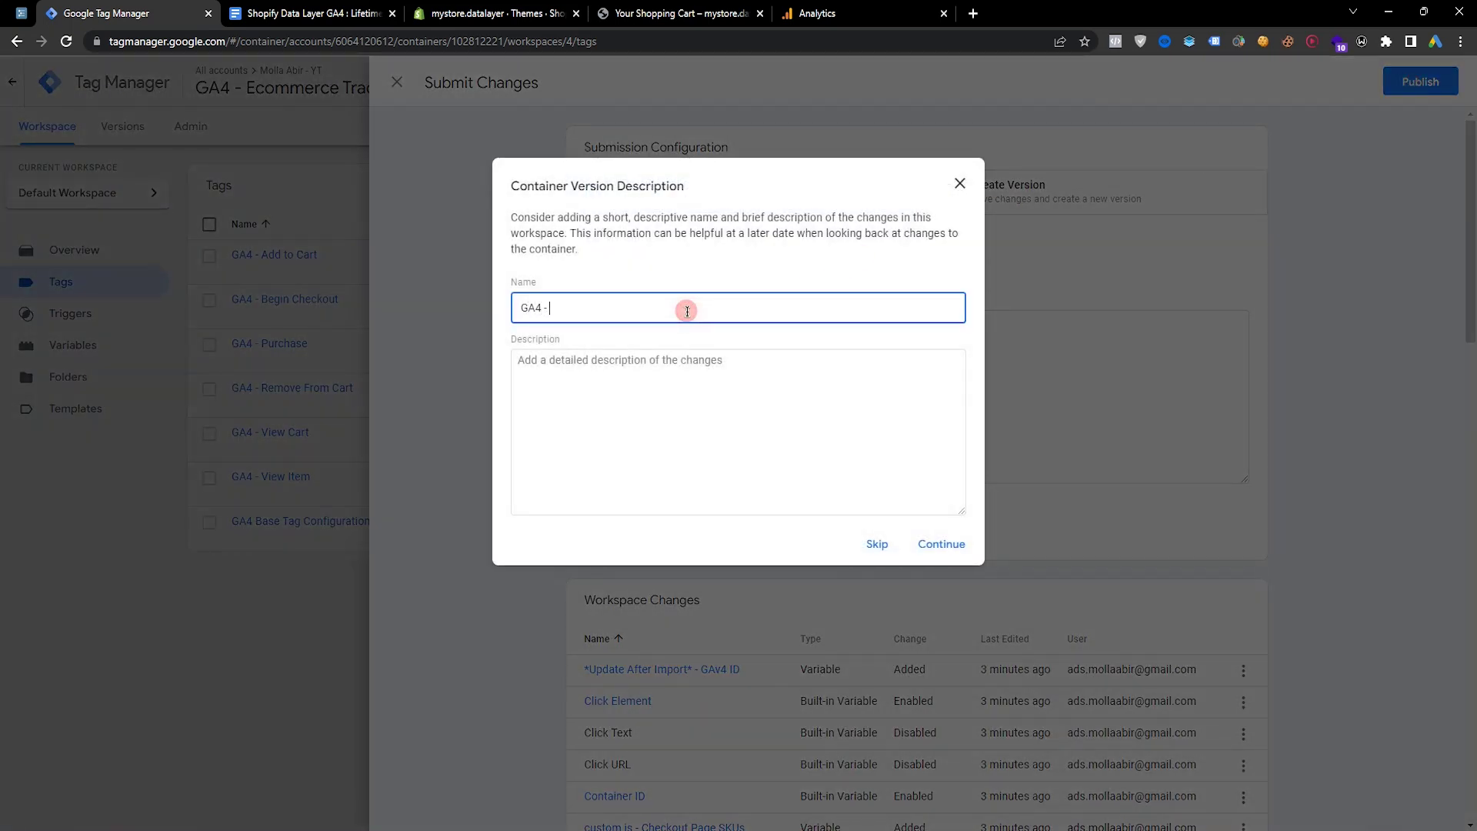
type("GA4 - ")
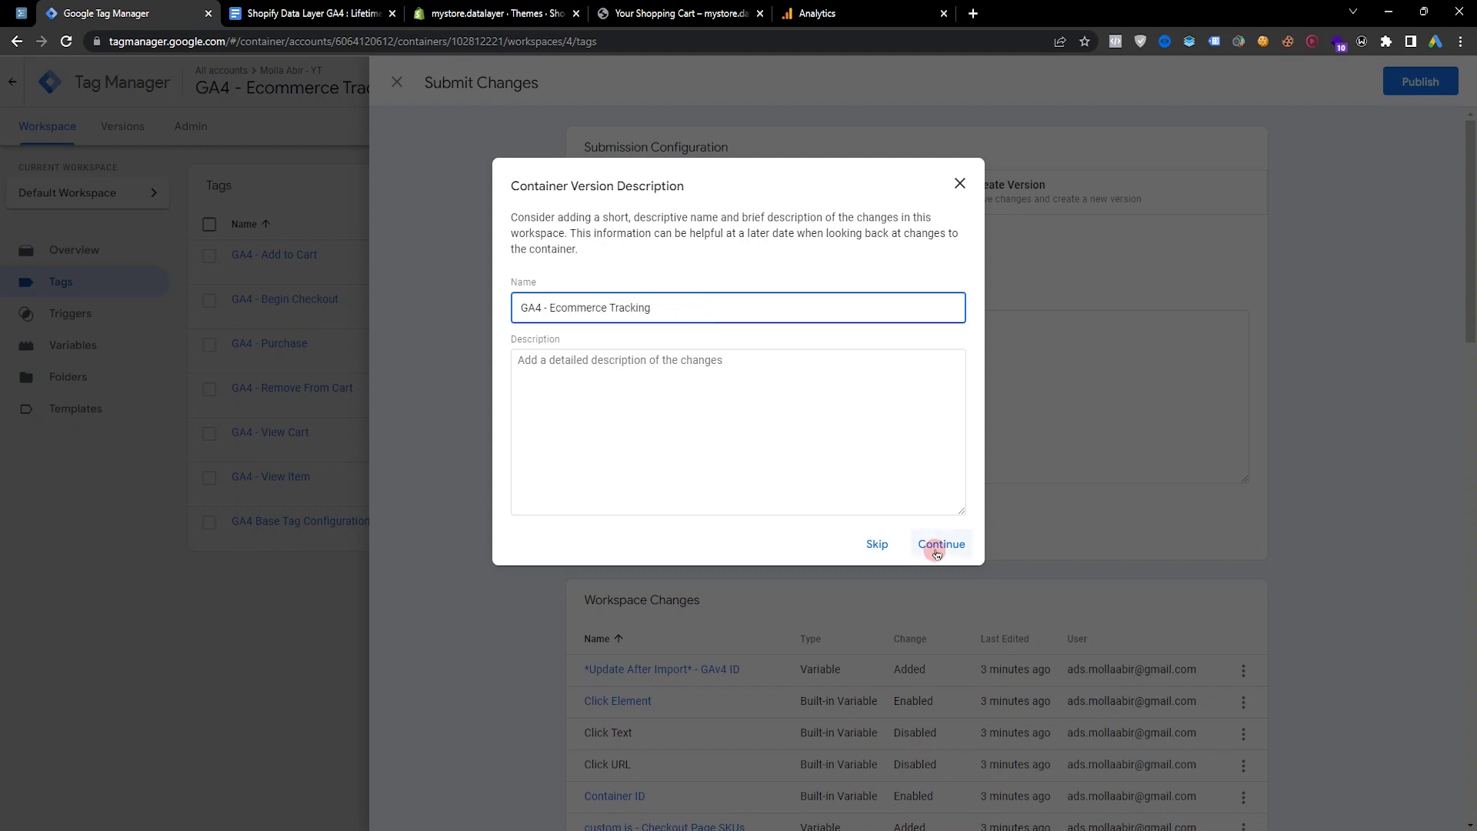
type("Ecommerce Tracking")
left_click(940, 544)
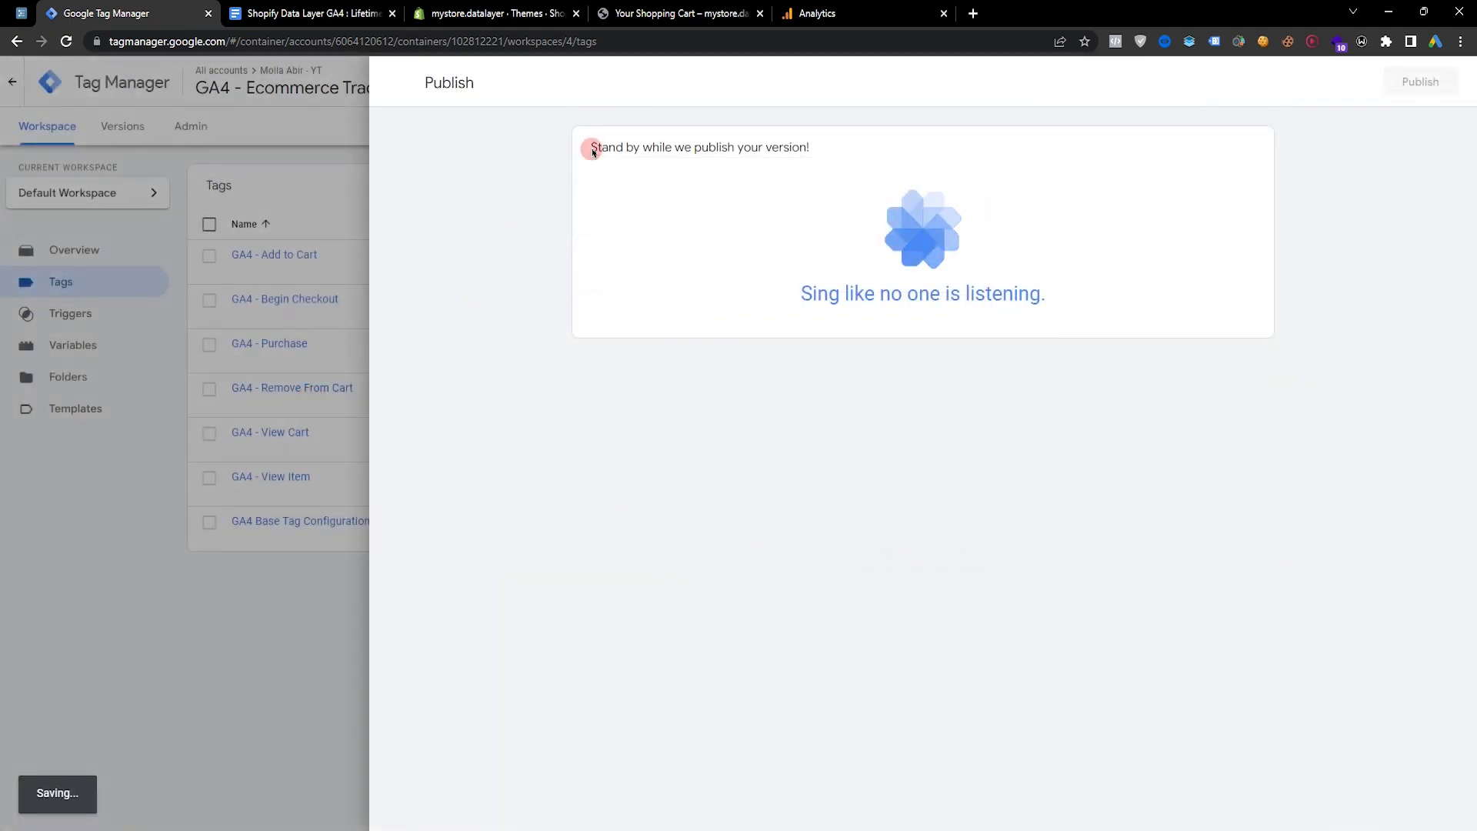
Place the Google Analytics tab beside Tag Manager, close the stream details, and open the property's DebugView
left_click_drag(816, 13, 265, 13)
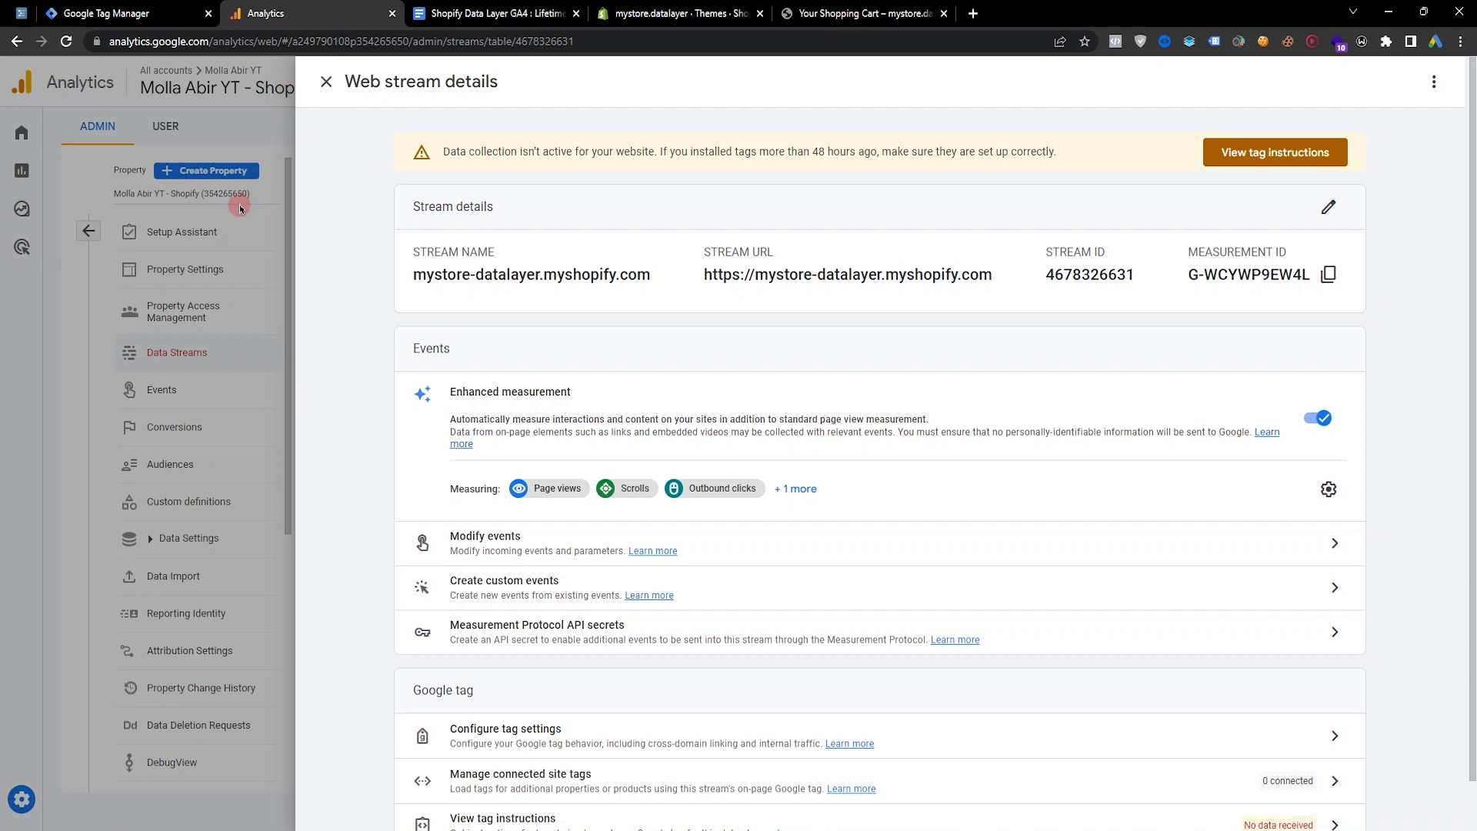
left_click(235, 209)
scroll(204, 538, "down", 3)
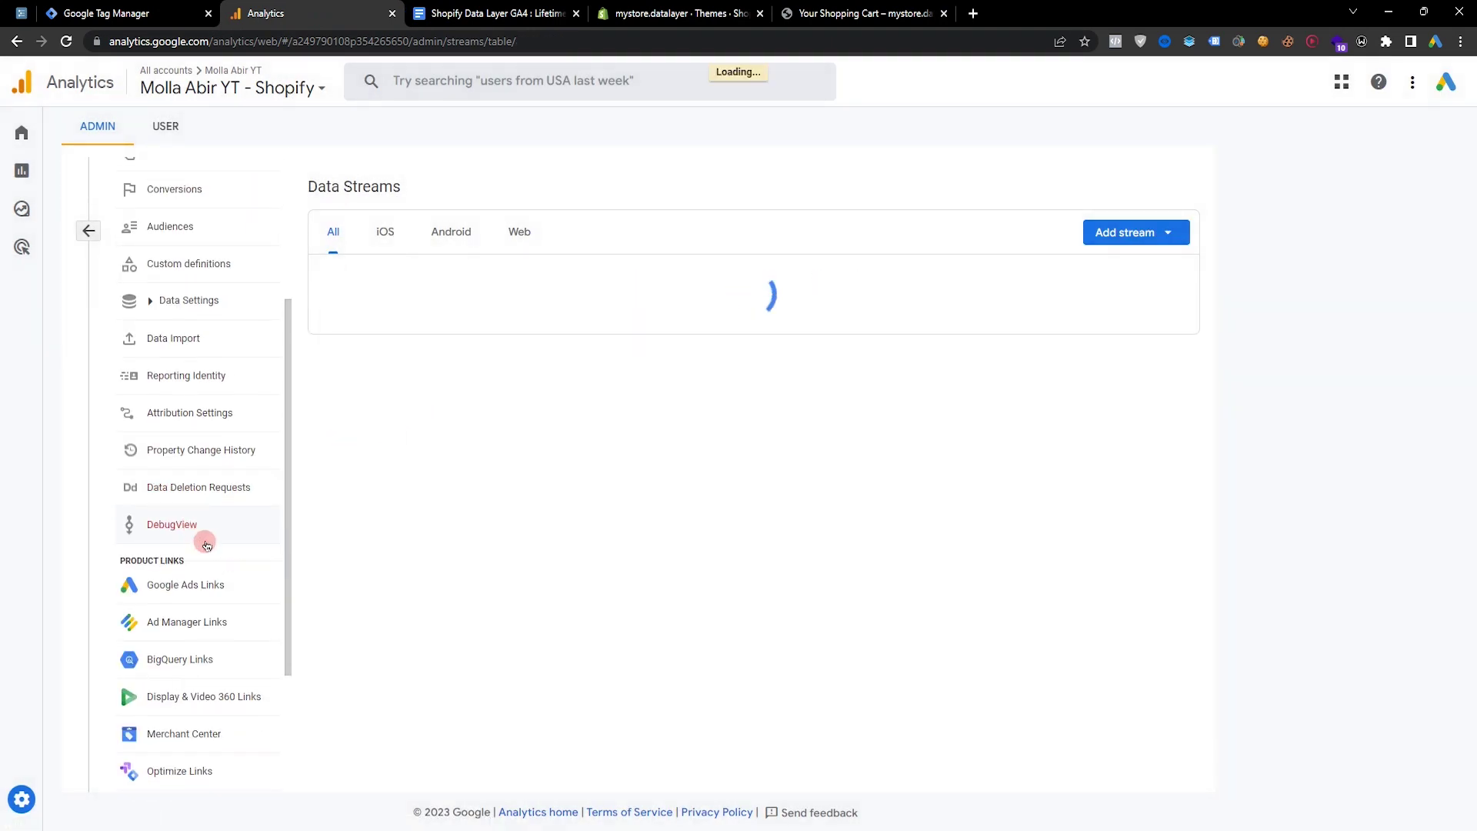
left_click(171, 523)
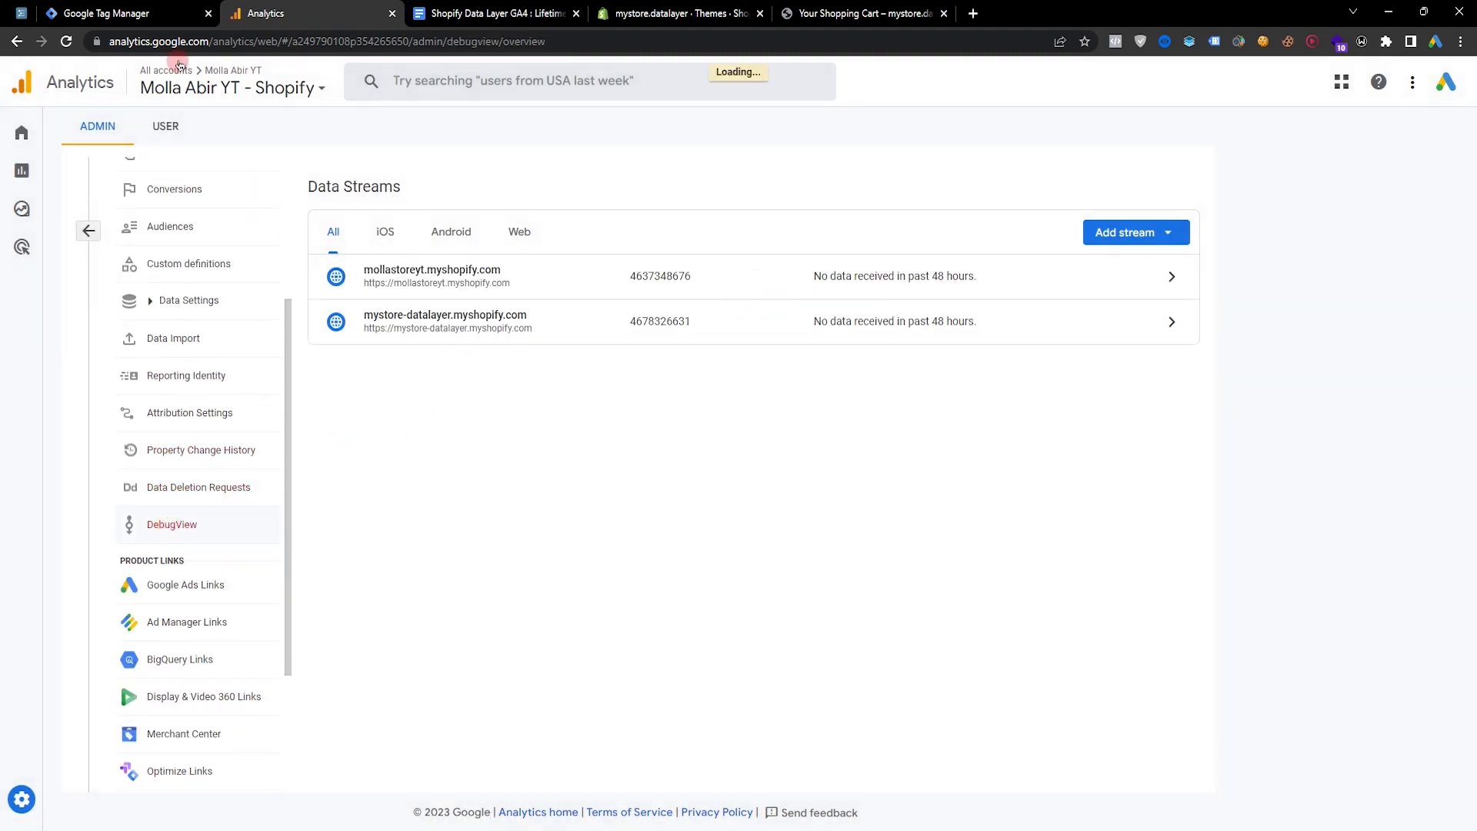
Return to the Tag Manager workspace overview and launch the container's preview mode
left_click(113, 6)
left_click(227, 275)
left_click(51, 131)
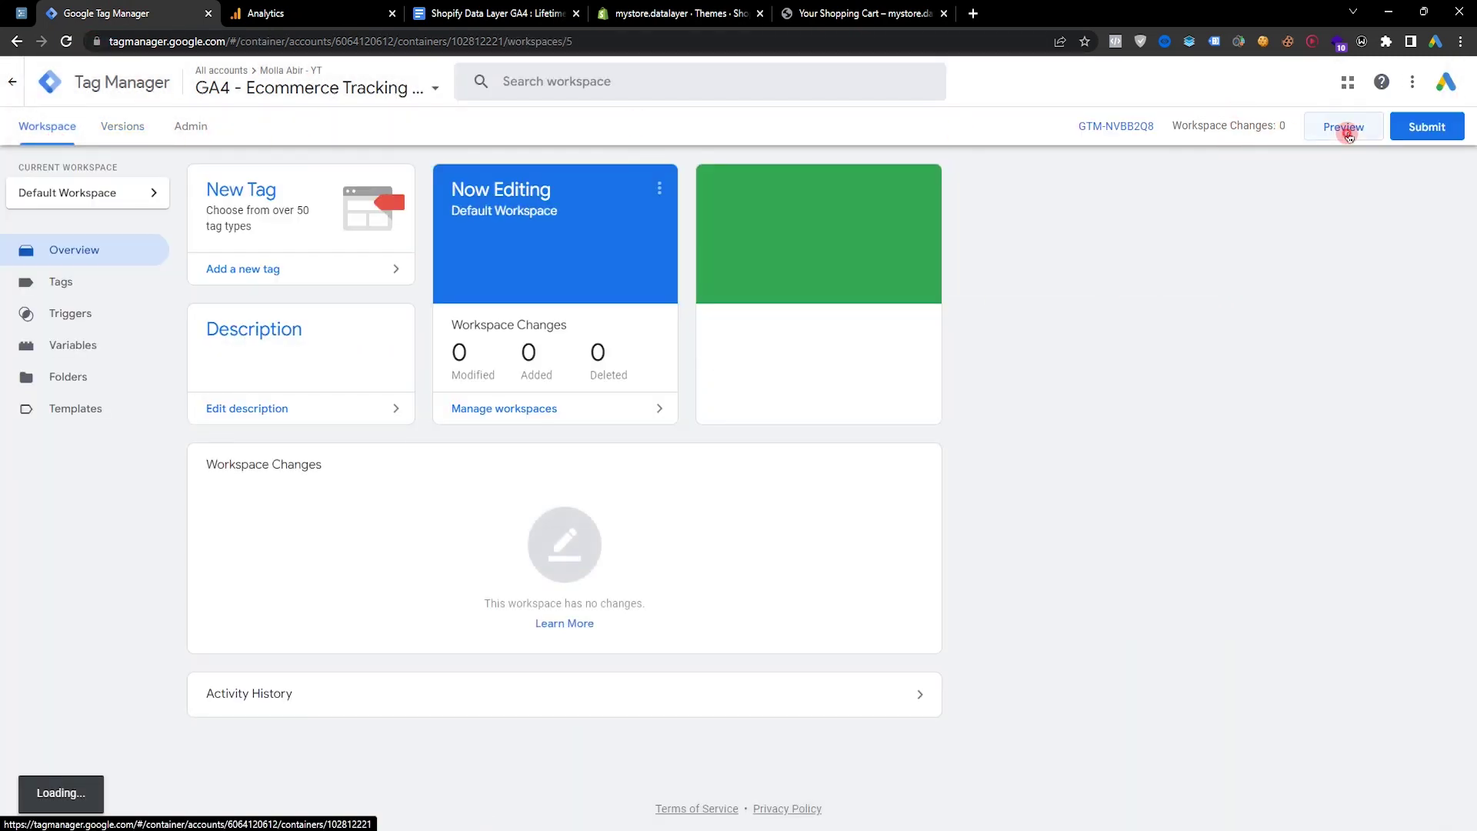
left_click(1346, 129)
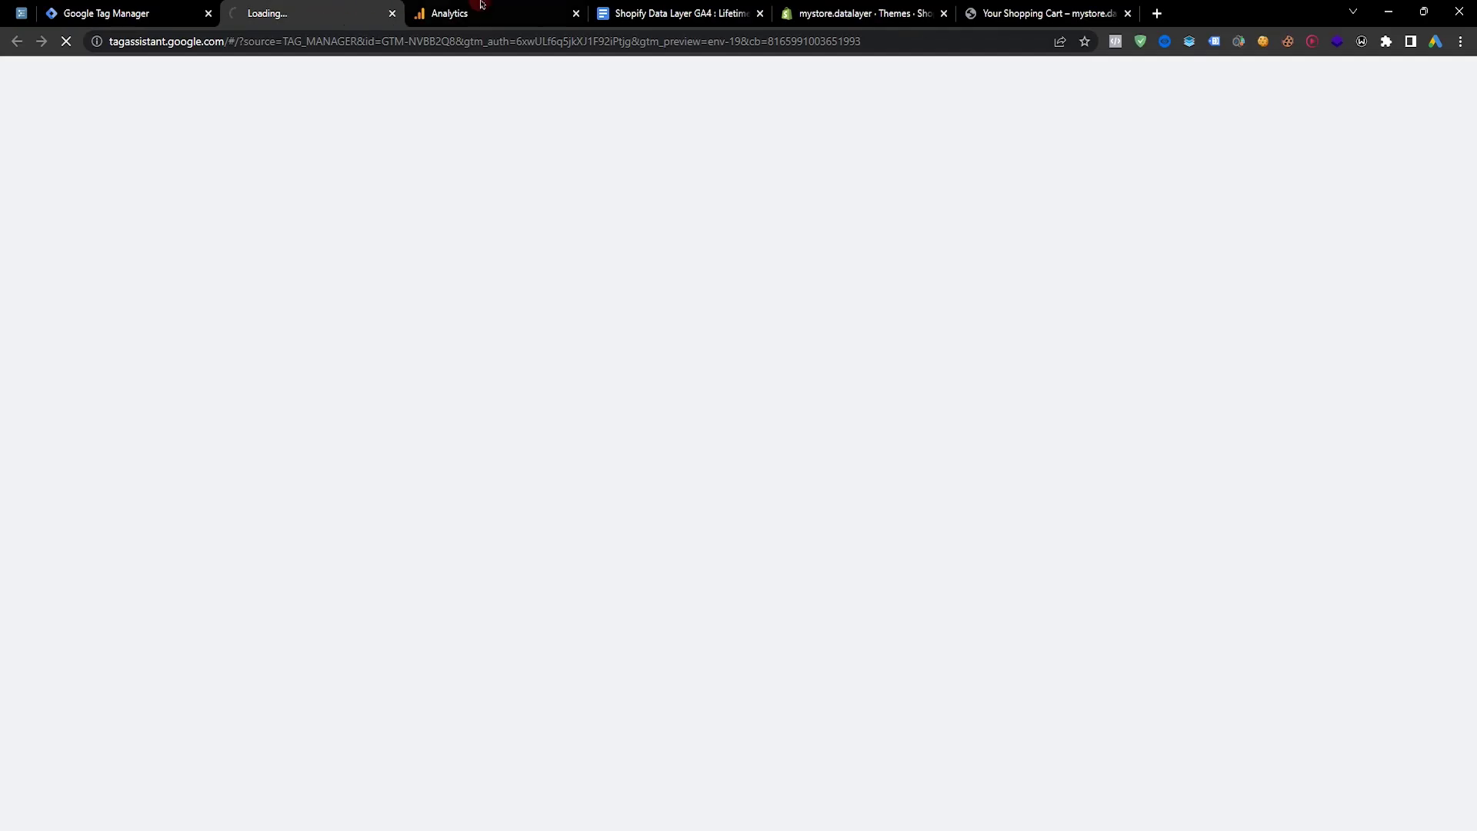
Check Google Analytics DebugView for an available debug device
left_click(450, 13)
left_click(527, 268)
left_click(434, 222)
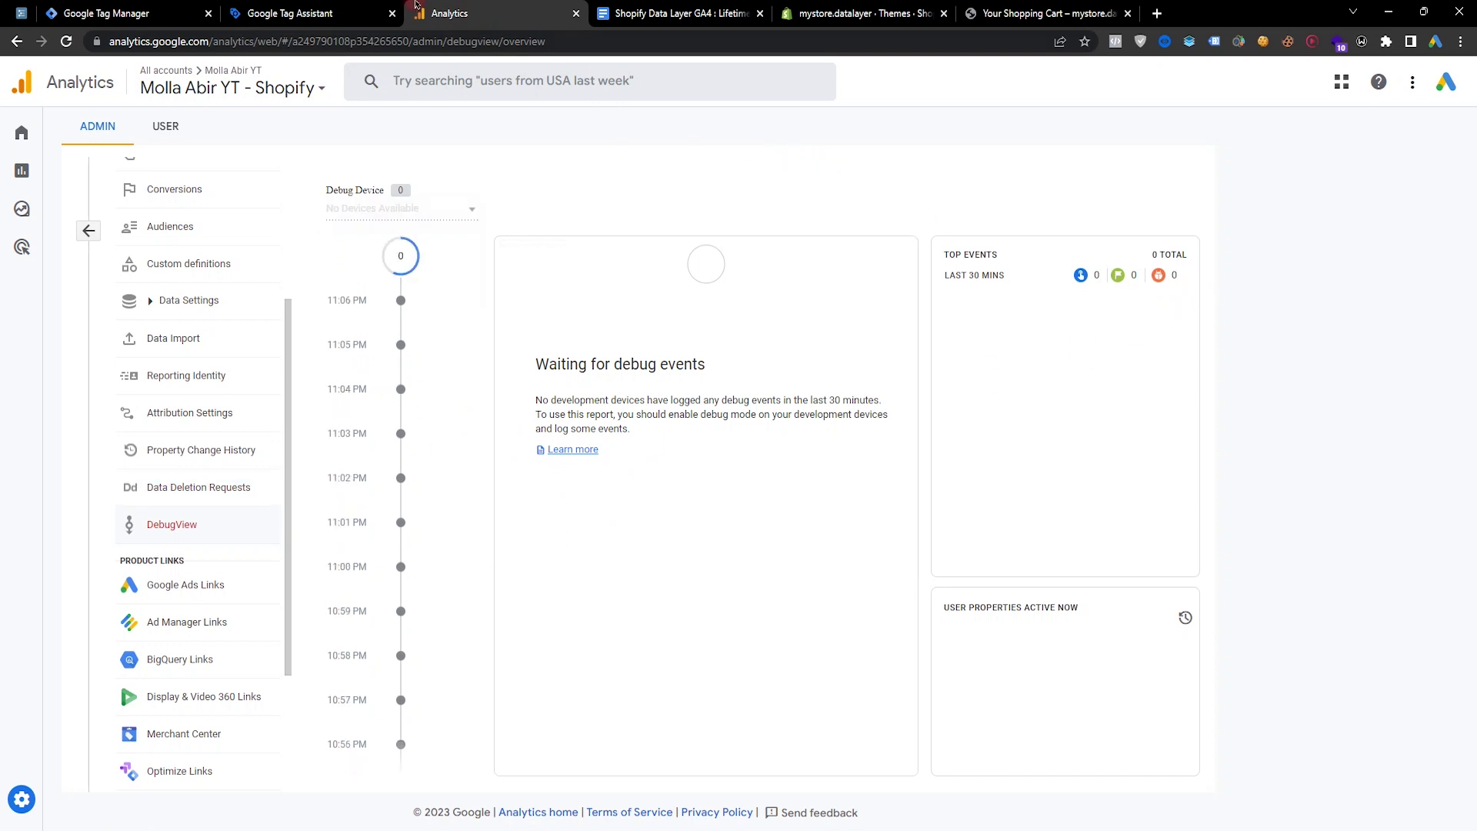
Copy the store's address from the storefront and connect Tag Assistant to mystore-datalayer.myshopify.com
left_click(331, 13)
left_click(583, 431)
left_click_drag(562, 444, 717, 441)
left_click(1046, 13)
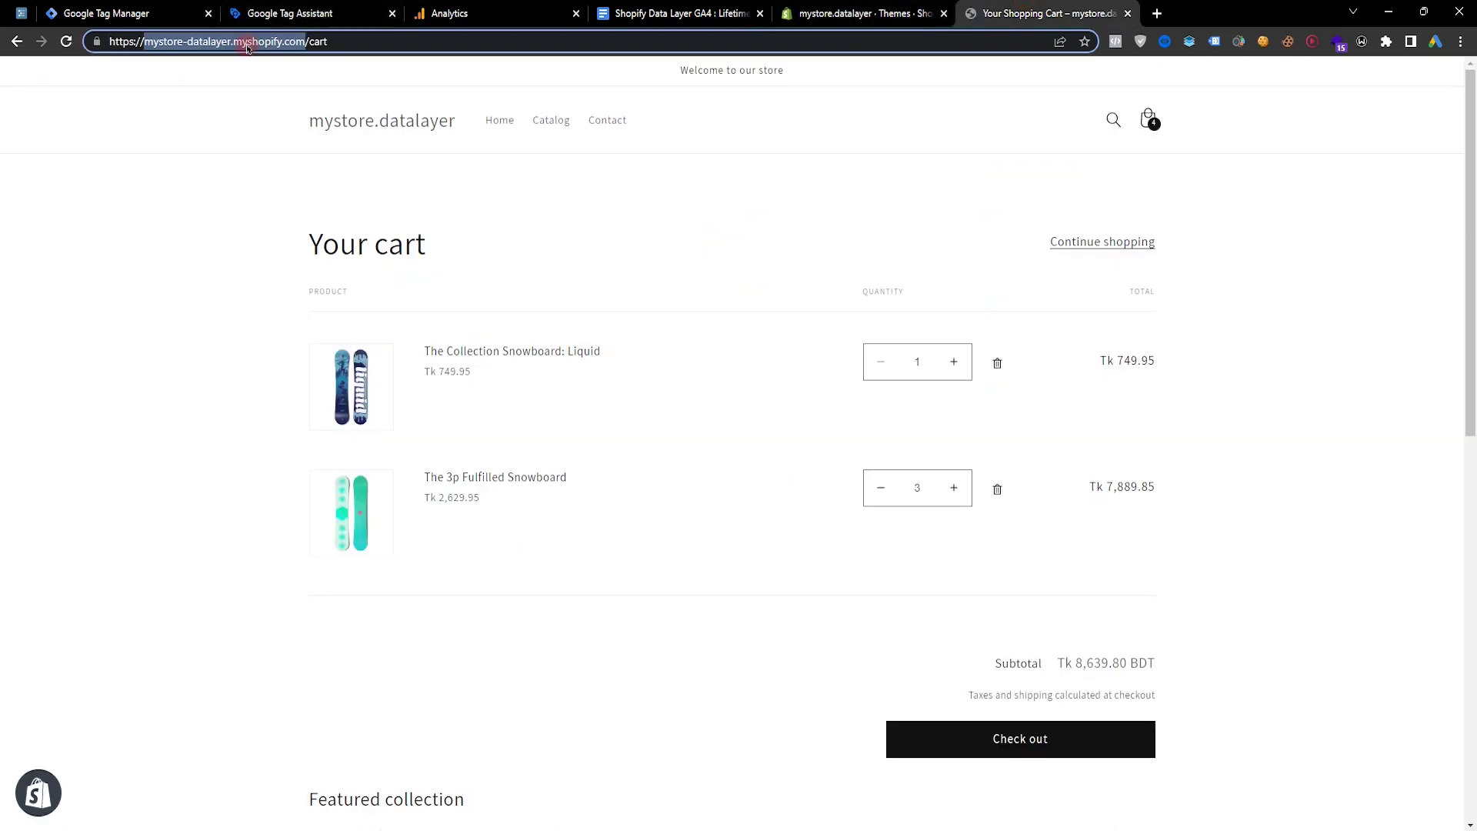
left_click(314, 41)
left_click_drag(314, 41, 114, 41)
left_click(279, 12)
key("ctrl+a")
left_click(751, 485)
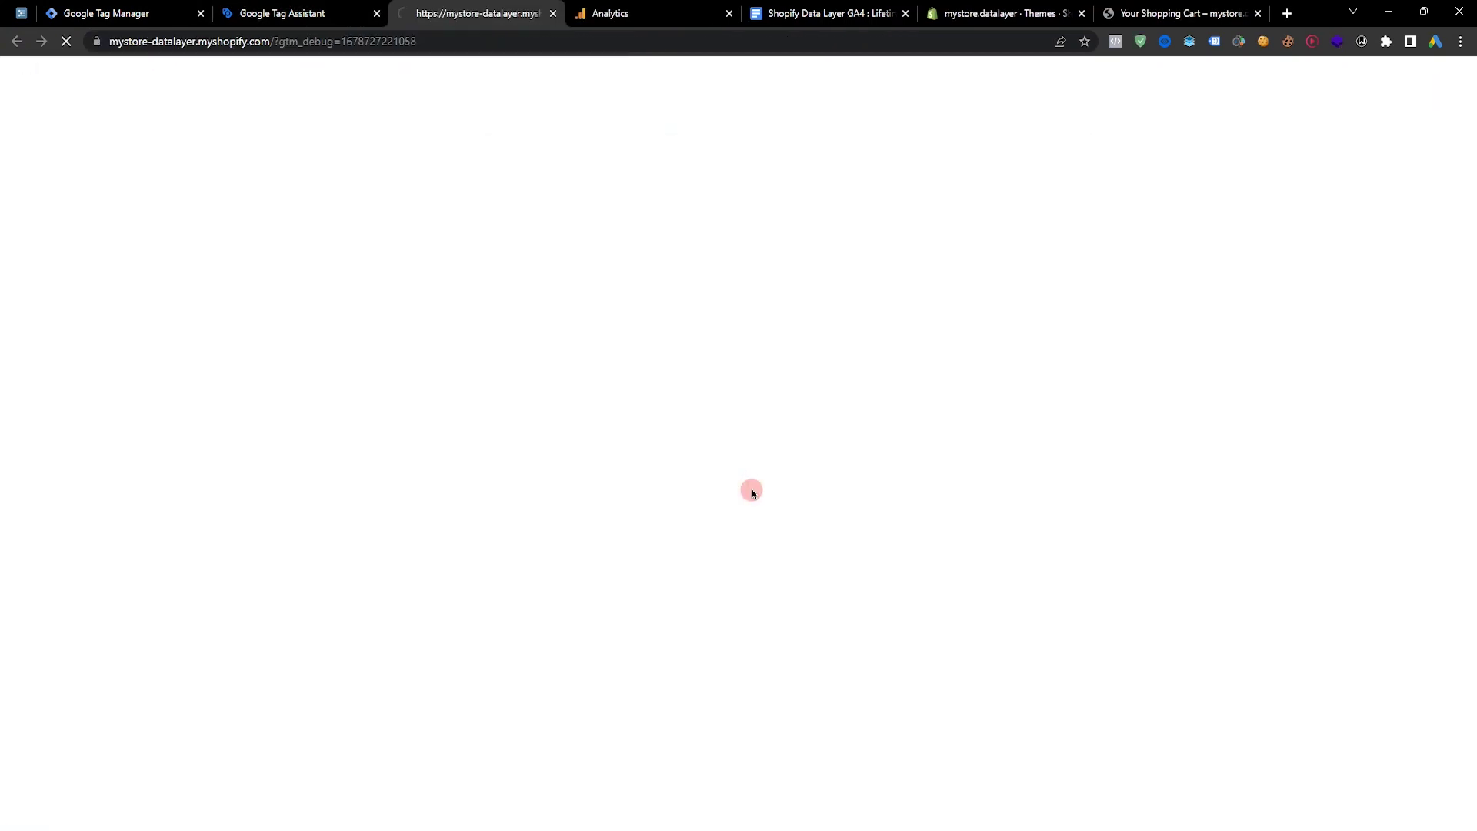
Look over the connected storefront's featured products, and select Google as the debug device in Analytics DebugView
scroll(1035, 386, "down", 5)
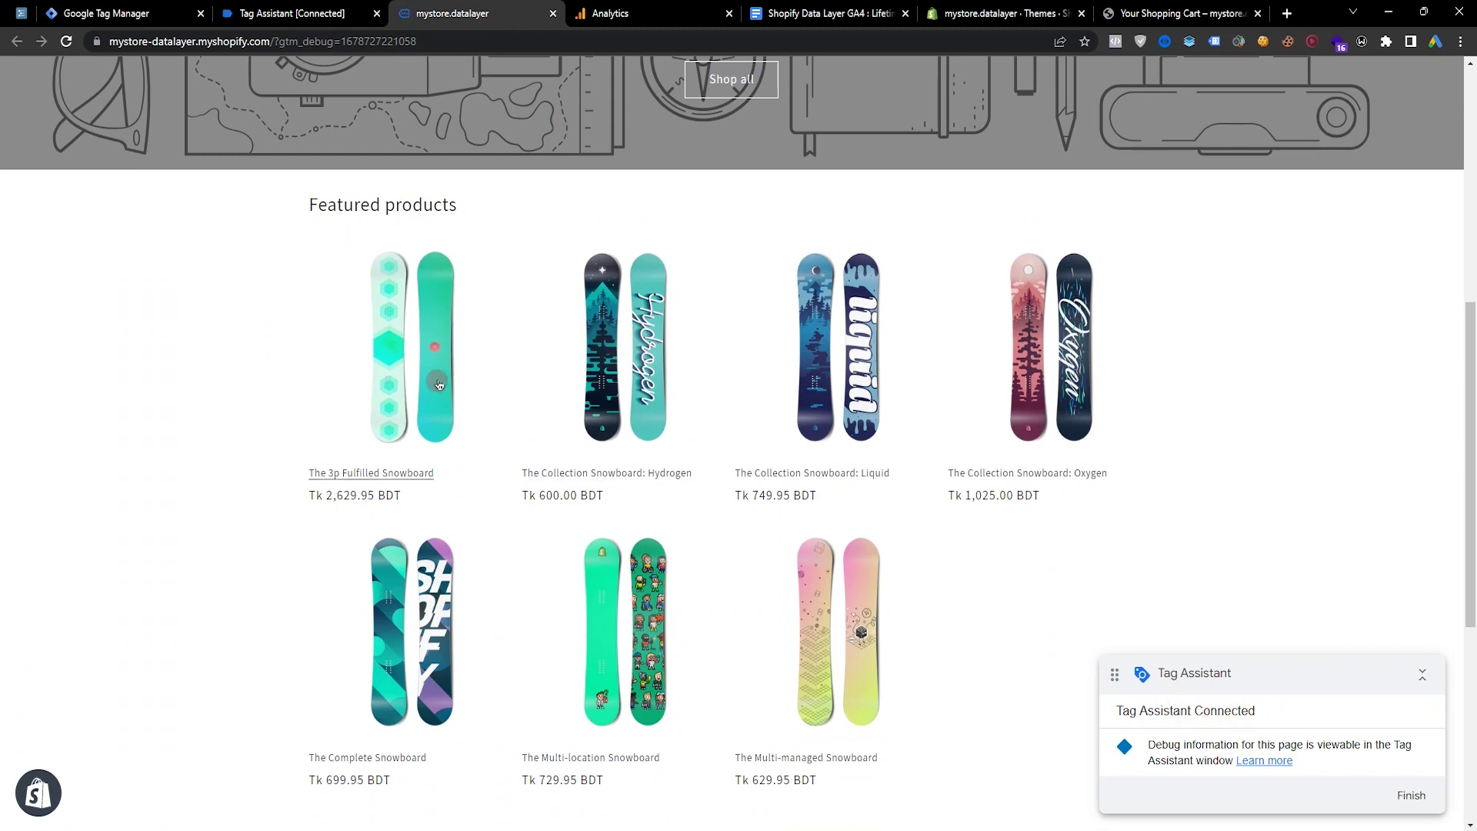
left_click(630, 7)
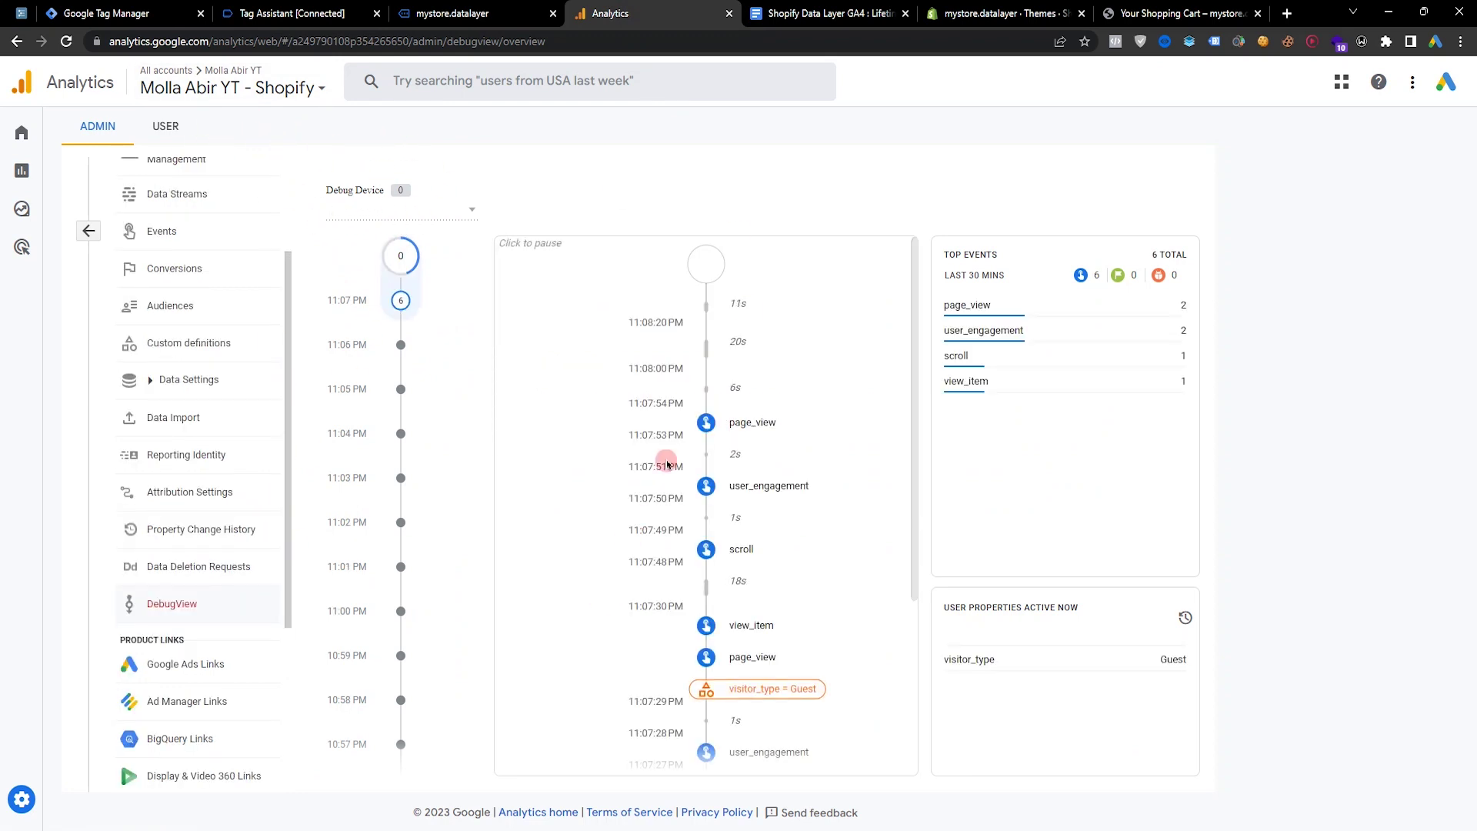
left_click(436, 215)
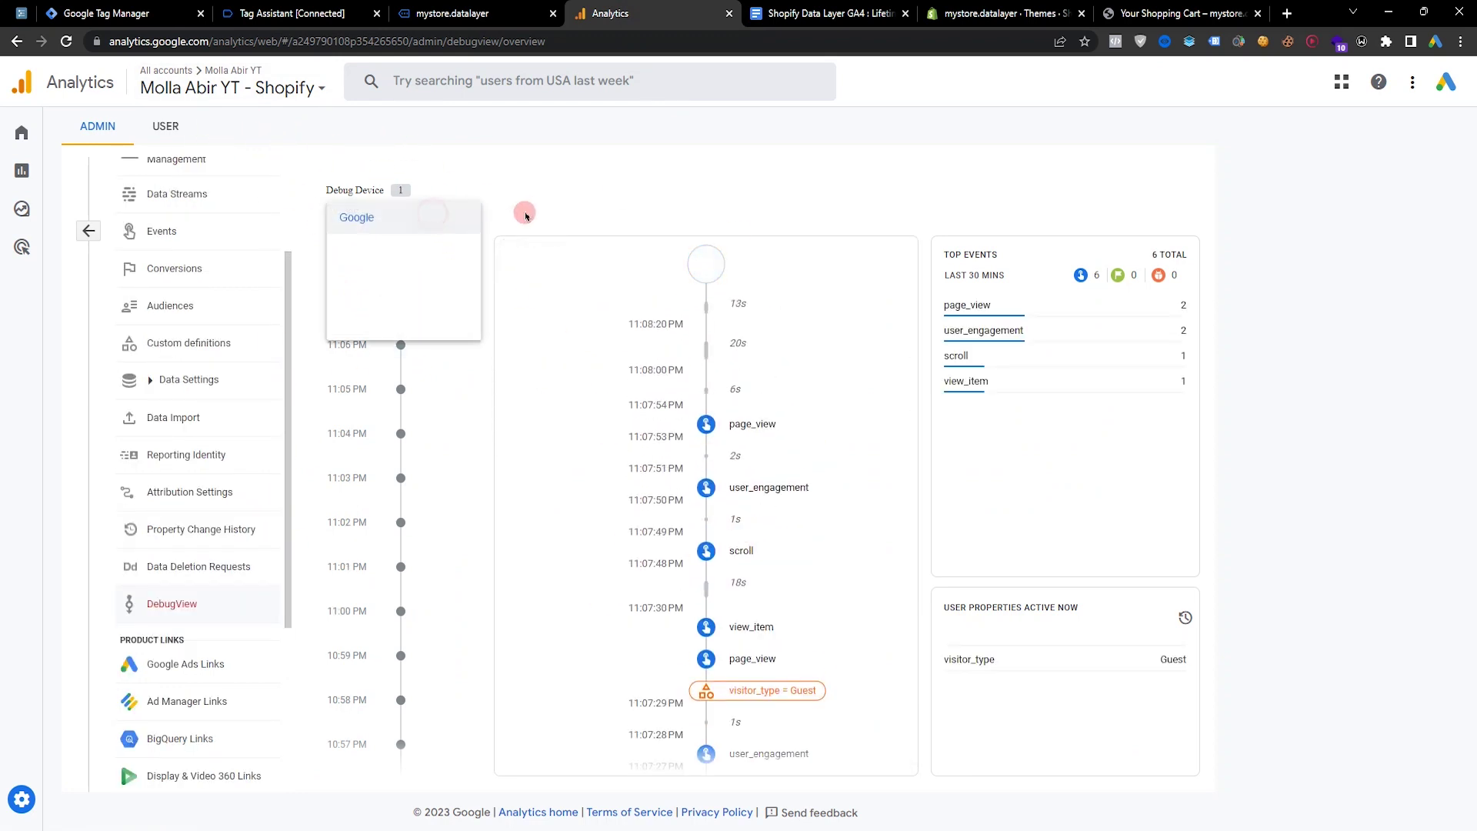
left_click(358, 219)
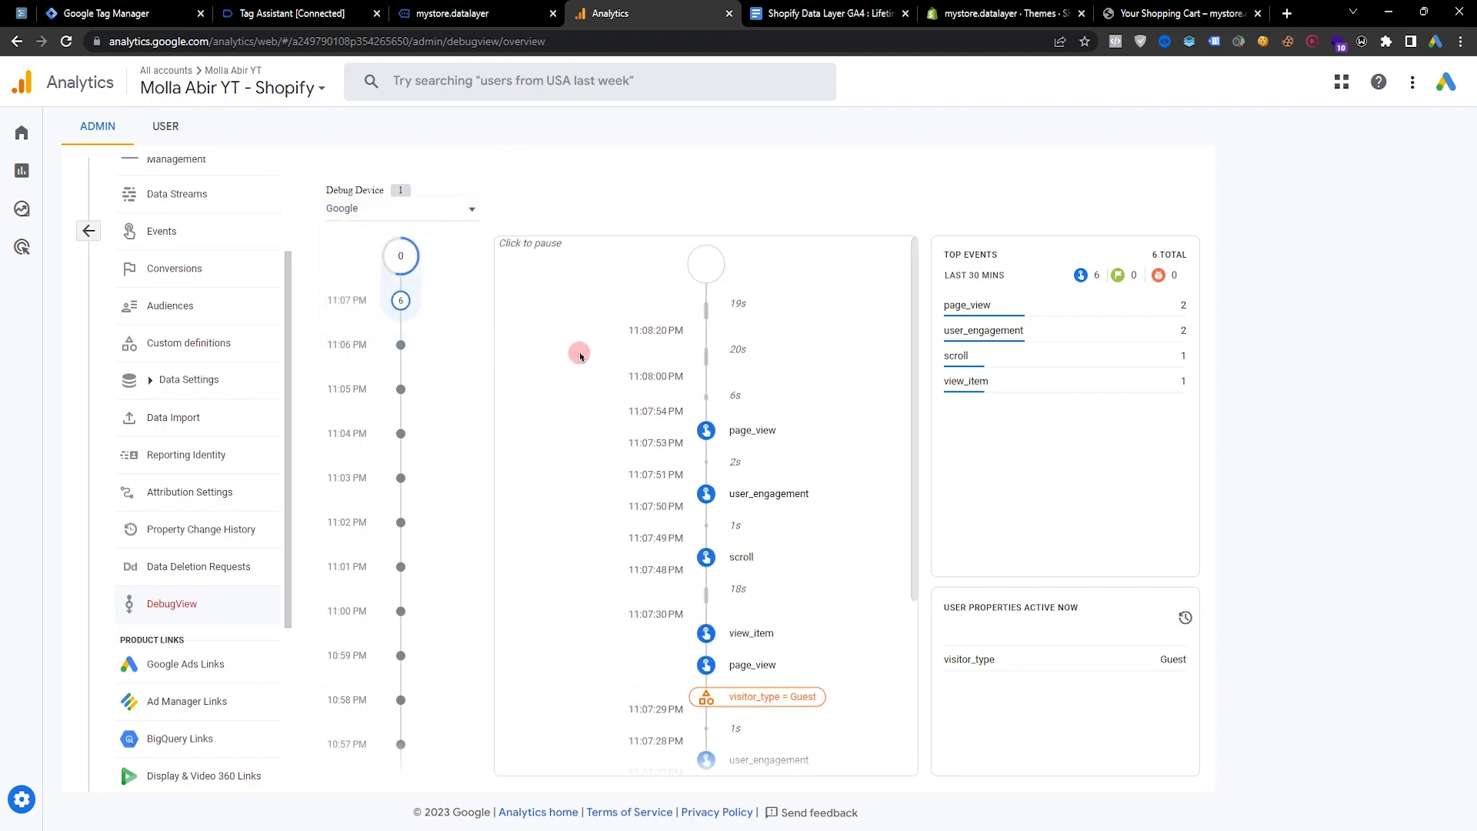
Return to the connected storefront and add The 3p Fulfilled Snowboard from the featured products to the cart
left_click(461, 13)
scroll(632, 380, "down", 1)
scroll(632, 380, "down", 5)
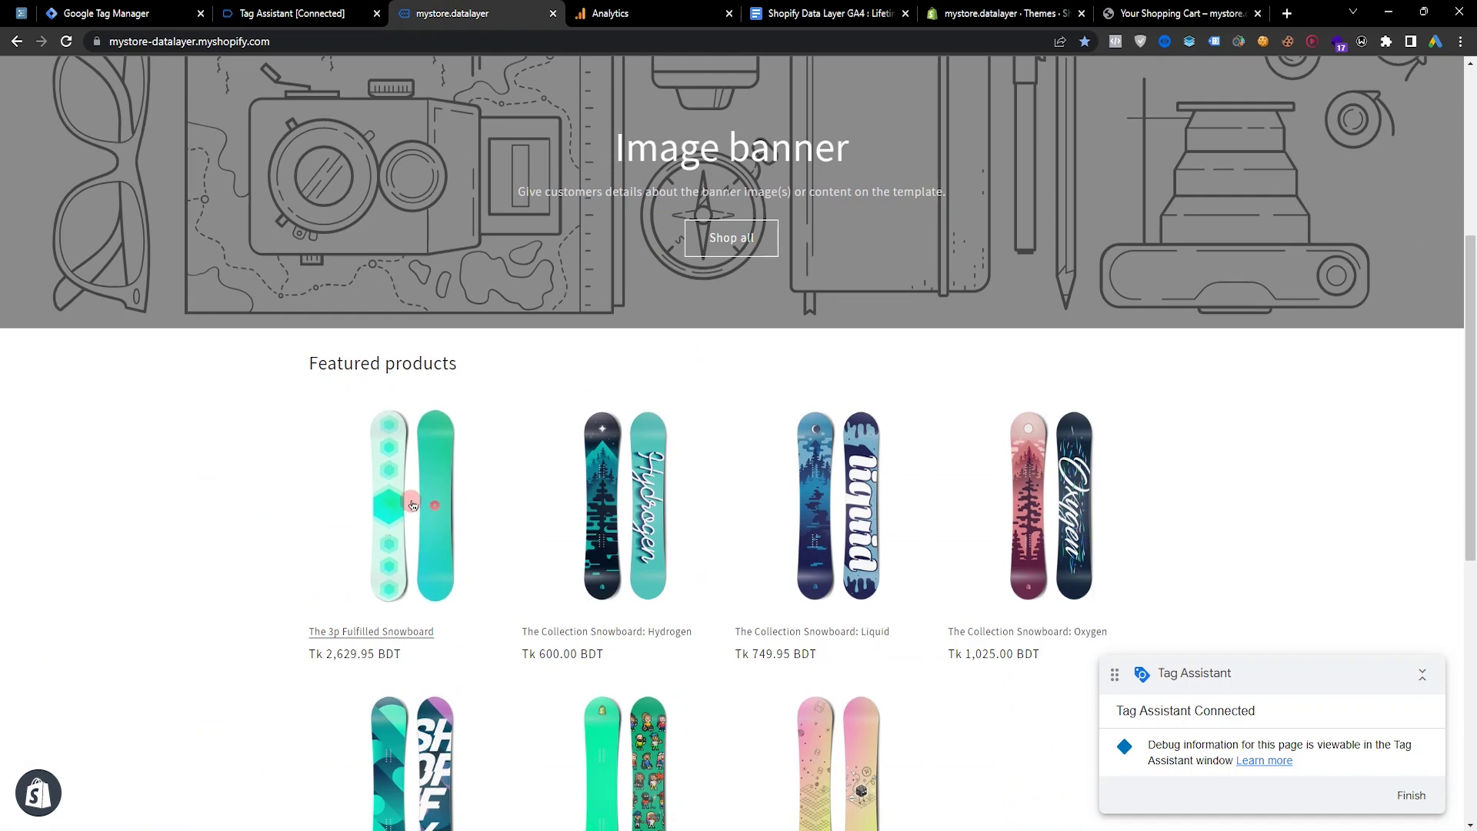
left_click(408, 488)
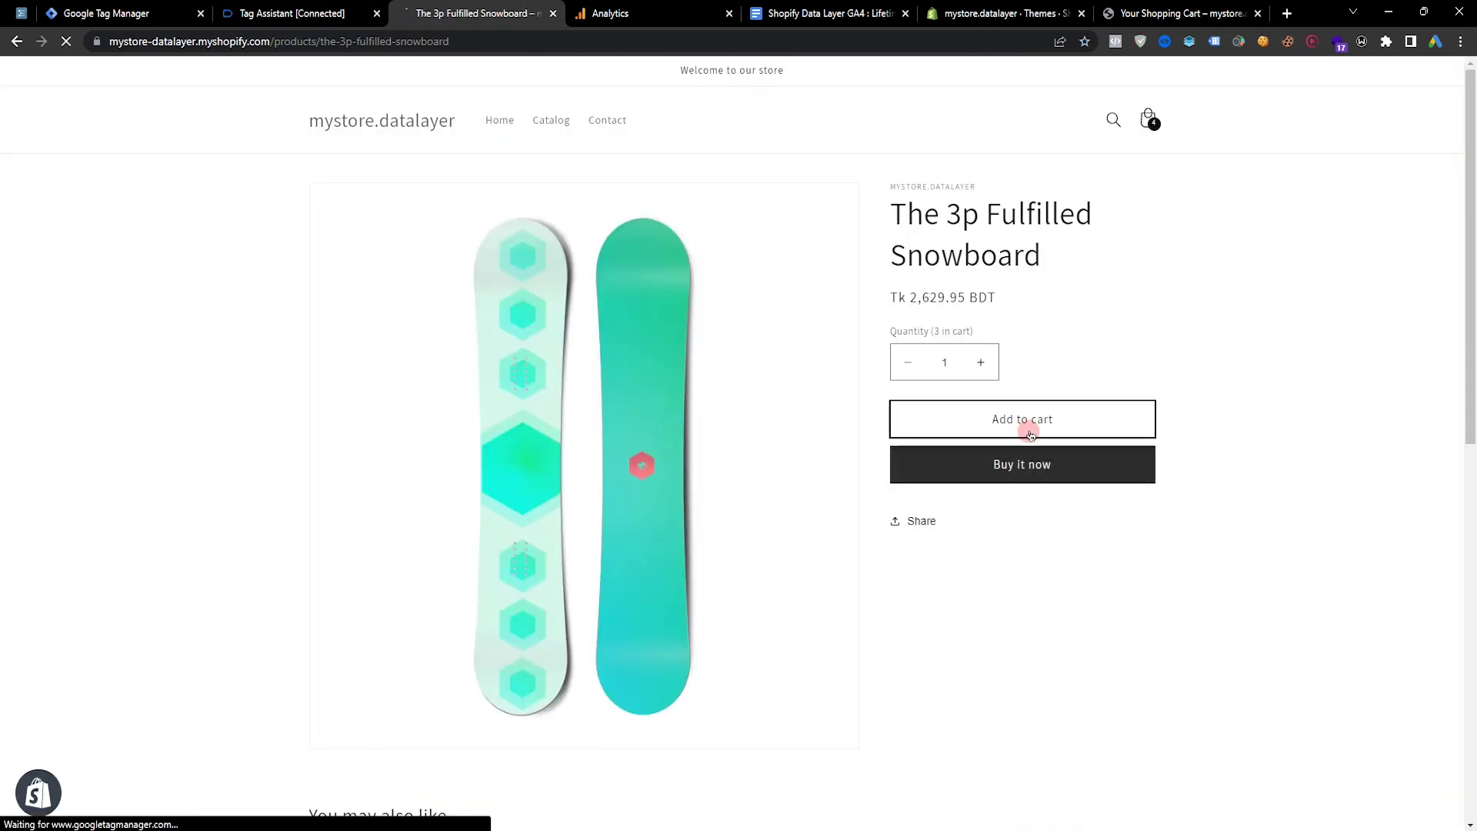
left_click(1034, 426)
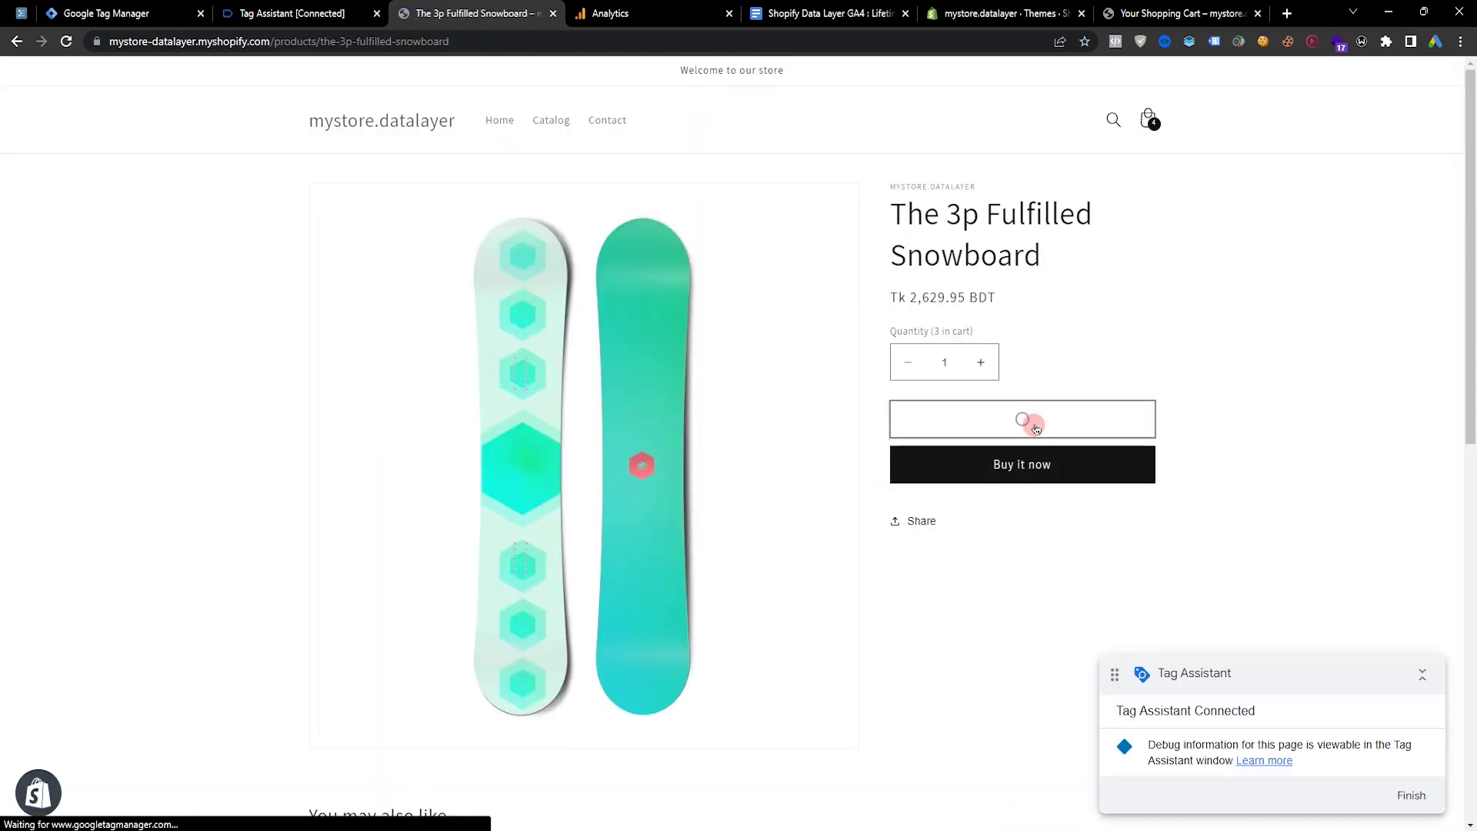
View the cart, remove The Collection Snowboard: Liquid from it, and return to the store's home page
left_click(1023, 317)
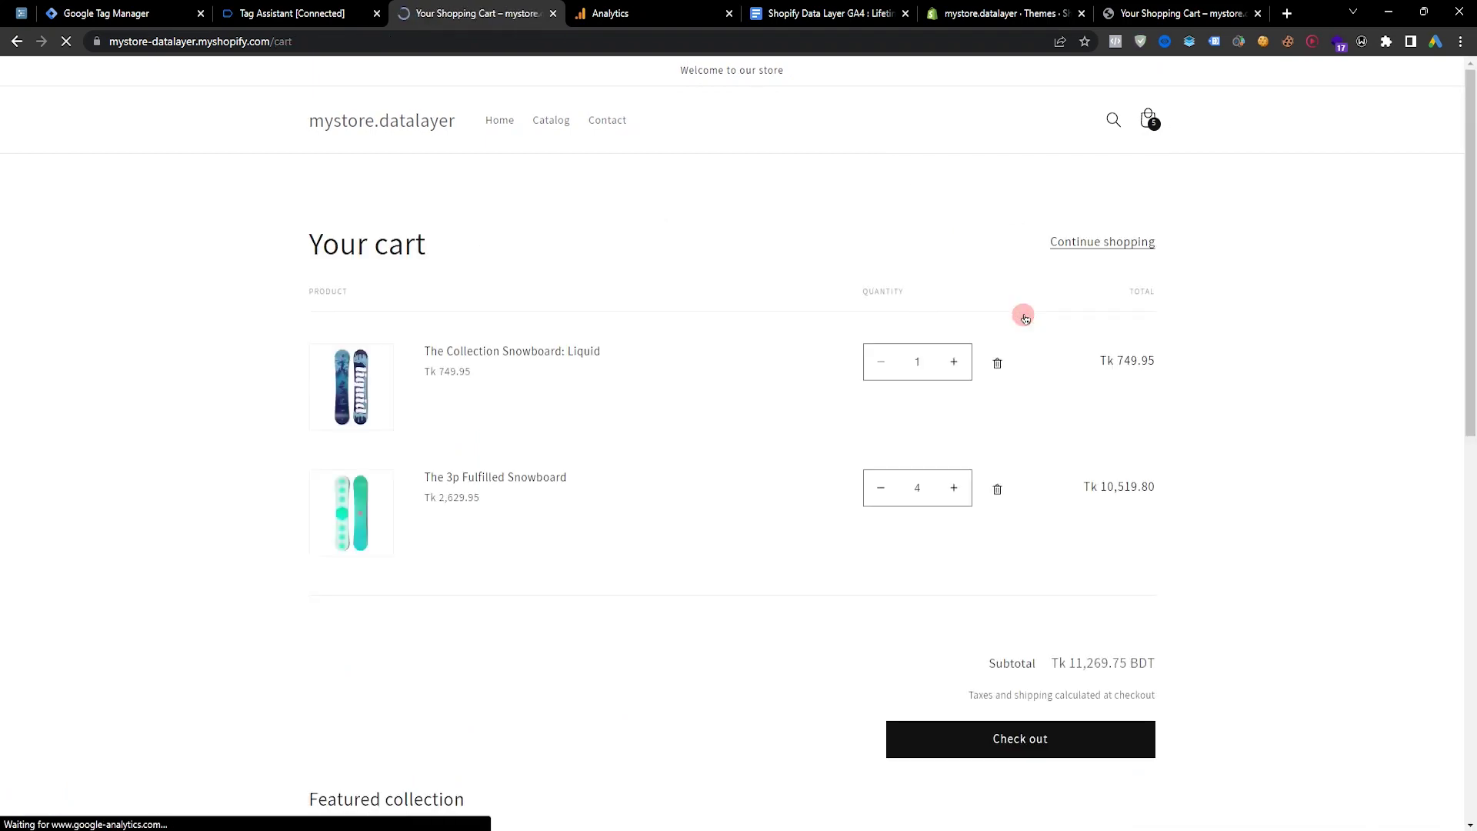
left_click(997, 363)
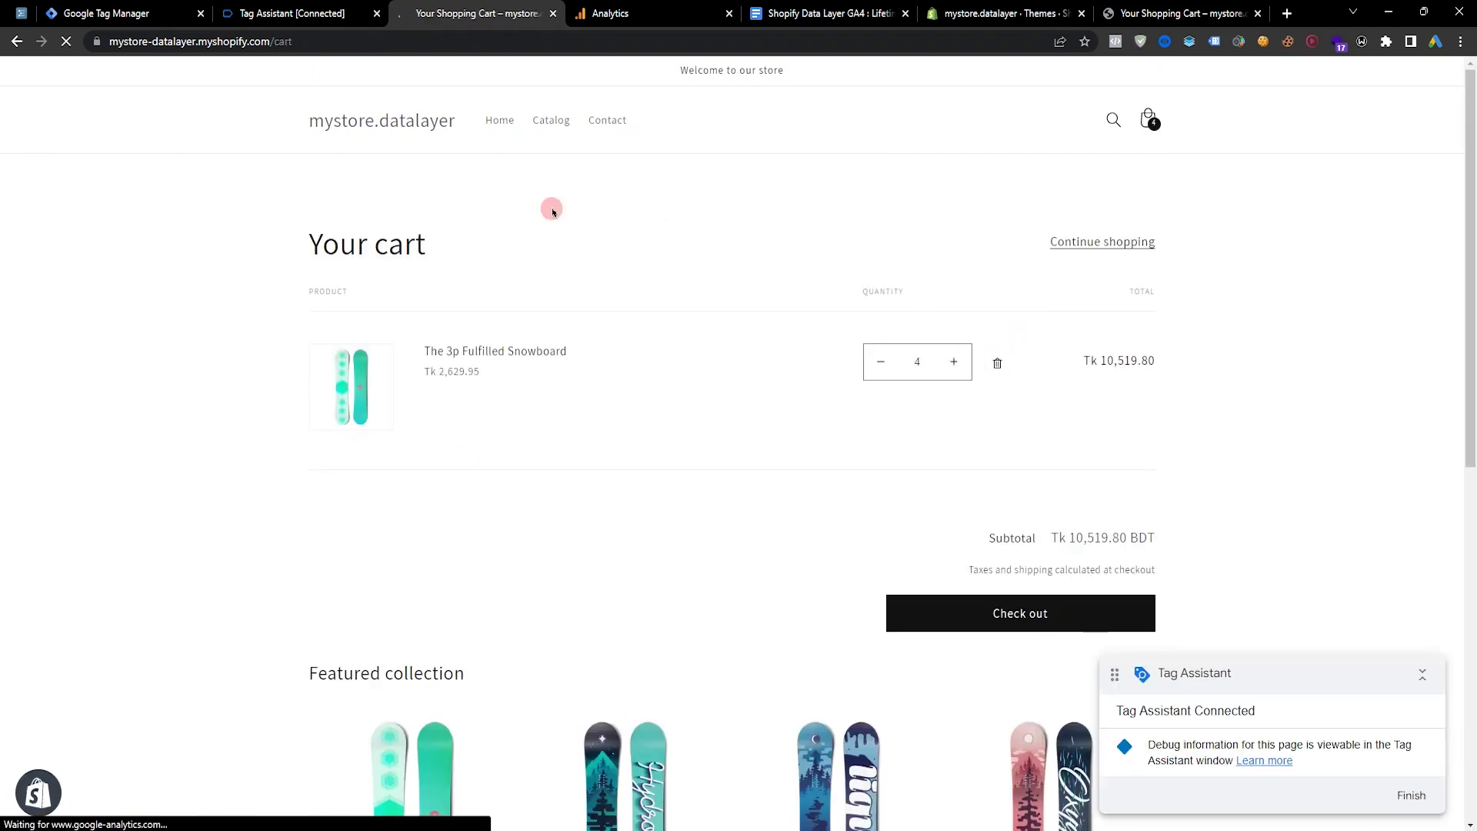
left_click(396, 125)
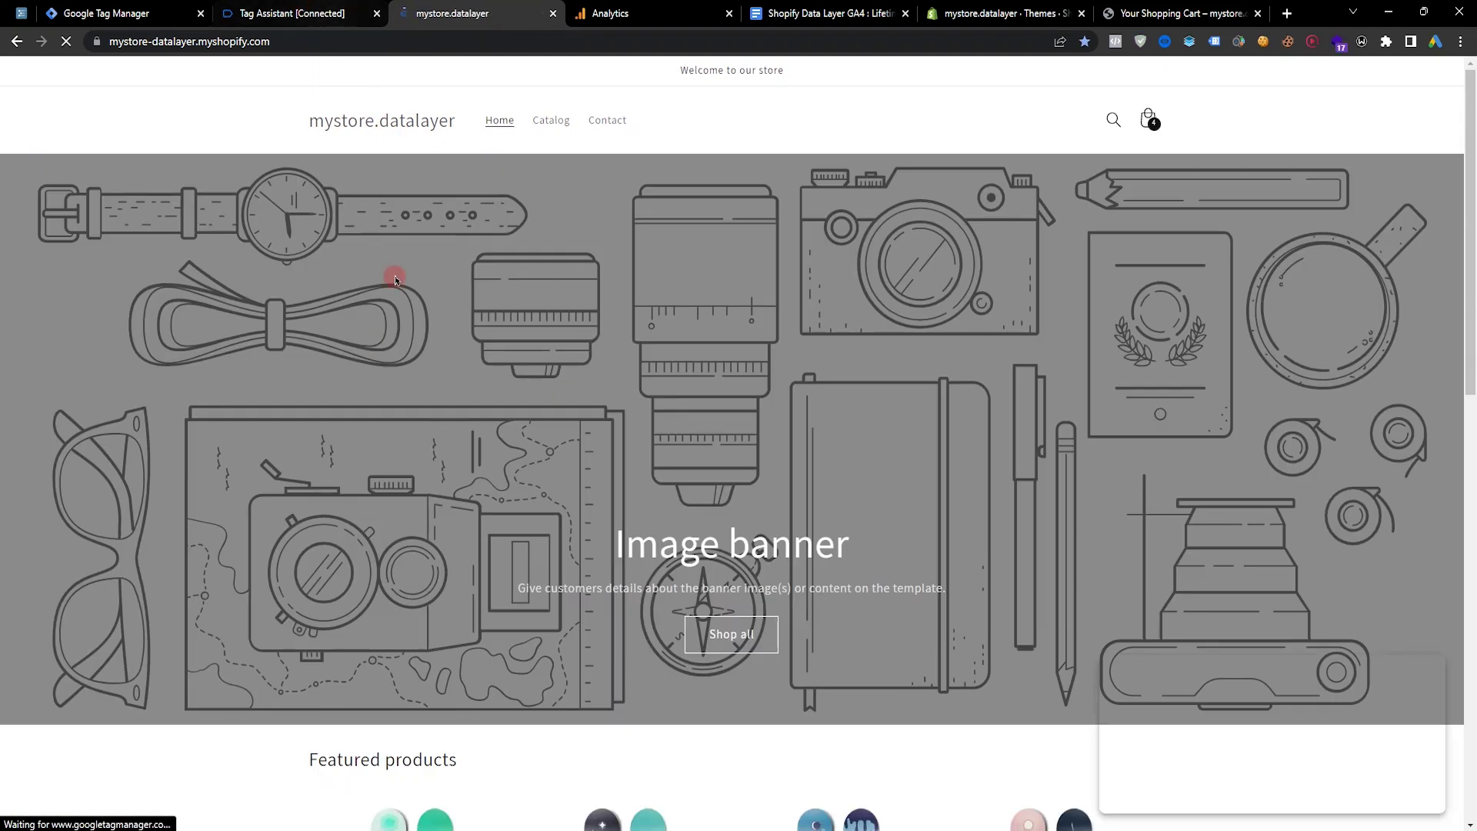
In Tag Assistant, inspect the GA4 - View Item tag and the event parameters of GA4 - Remove From Cart under abir_remove_from_cart
left_click(308, 13)
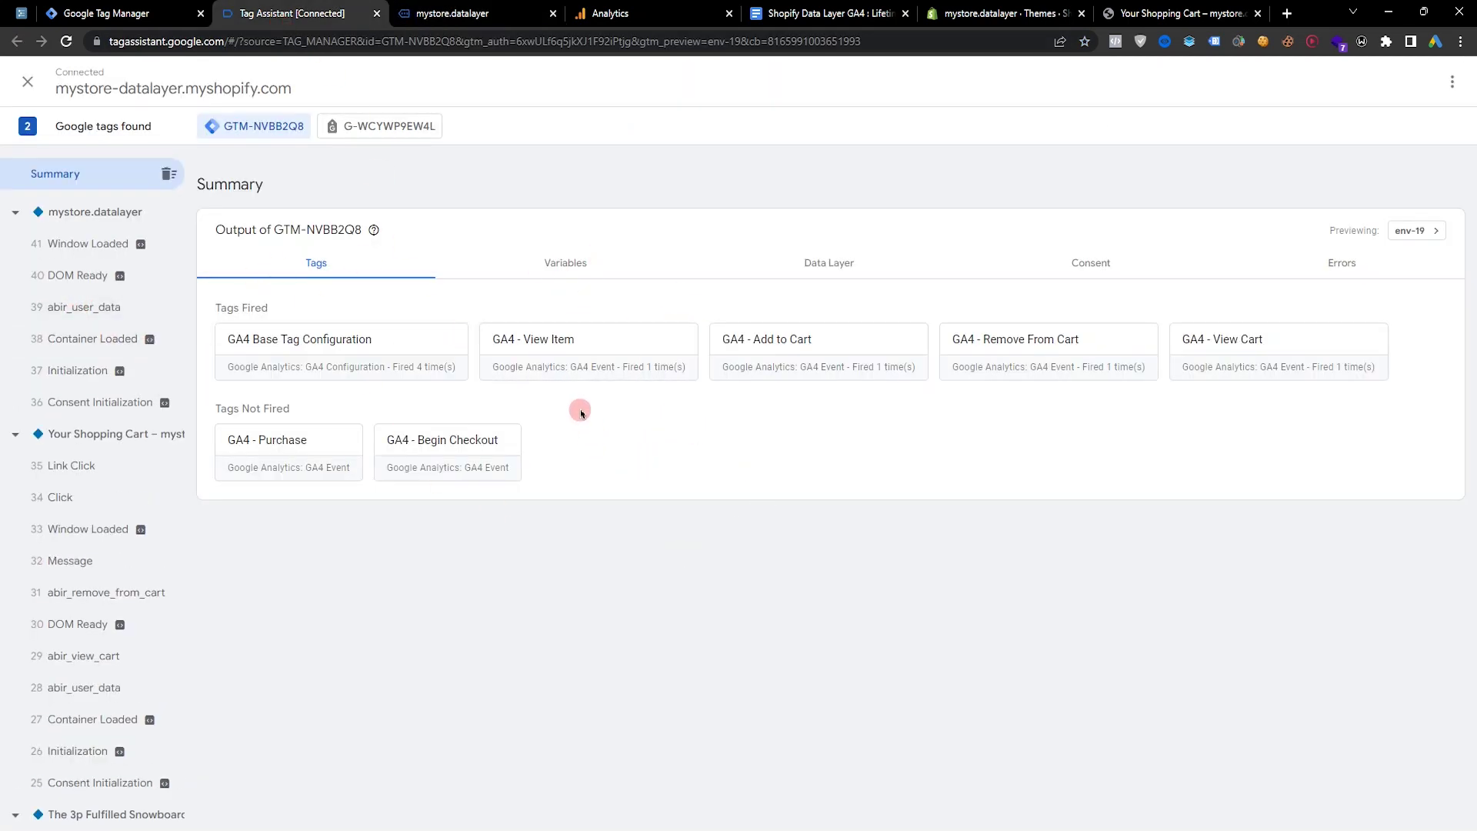
left_click(607, 354)
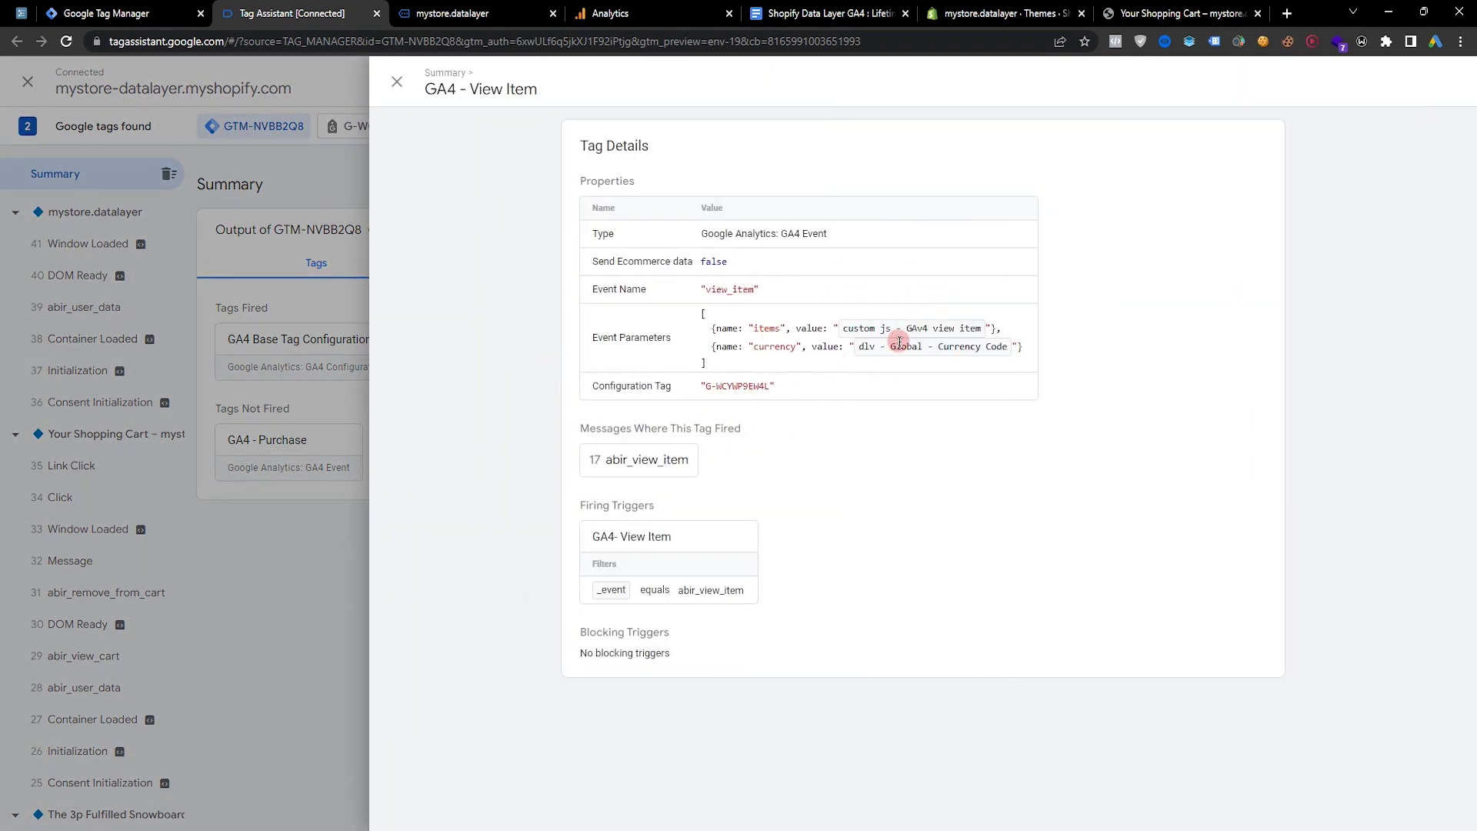
left_click(310, 495)
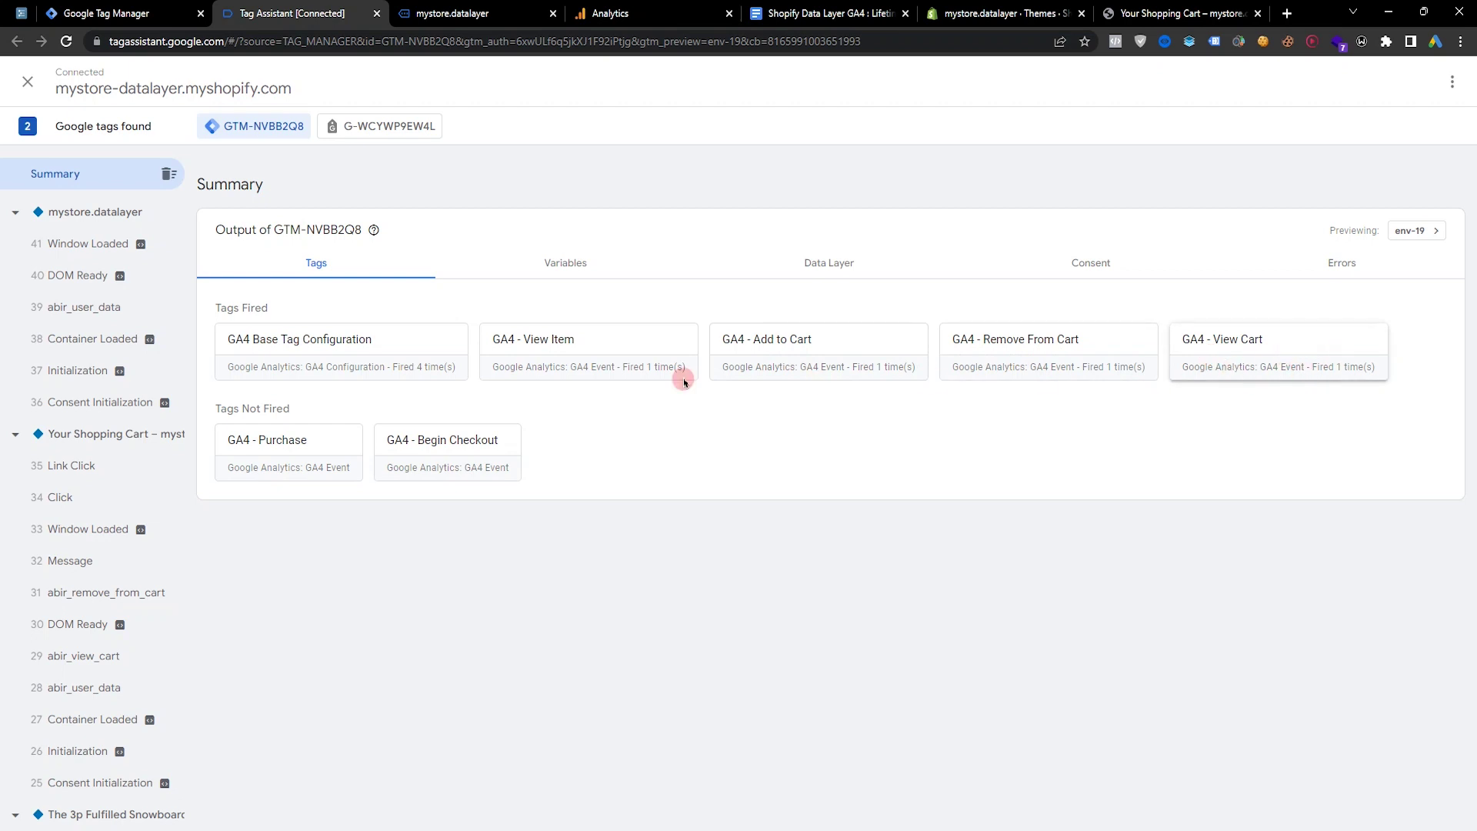
left_click(115, 594)
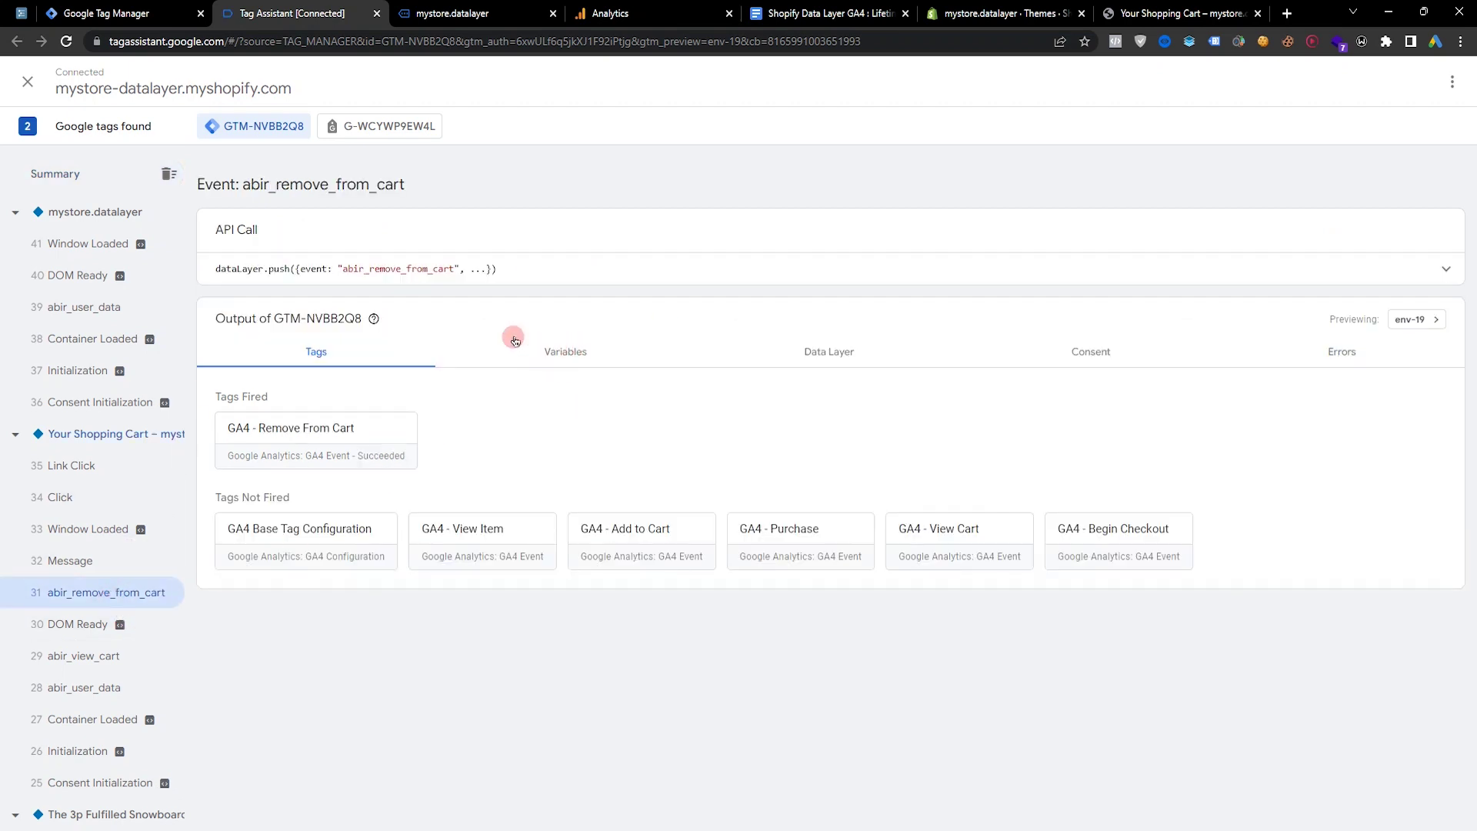
left_click(298, 442)
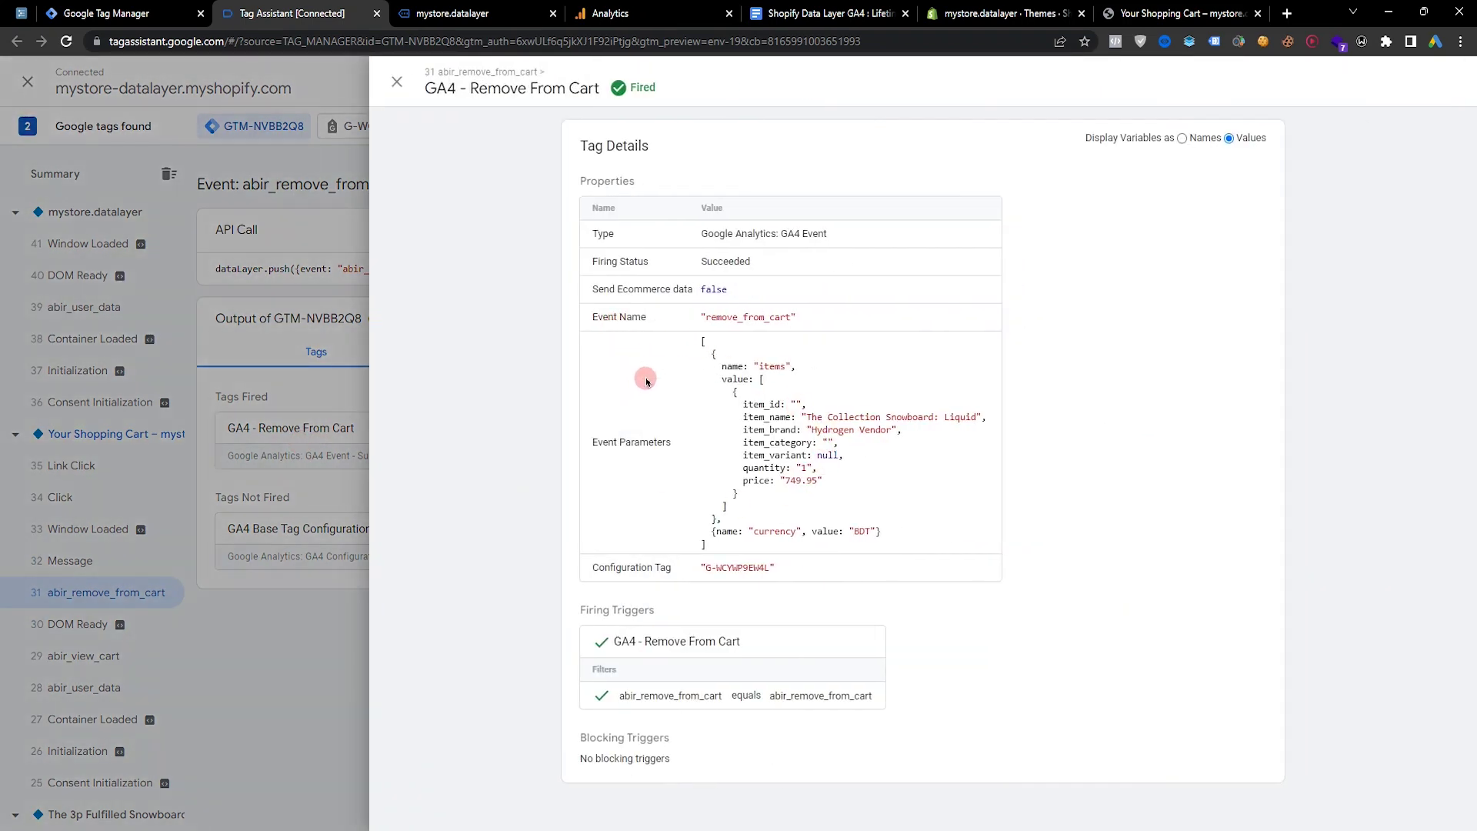
triple_click(604, 446)
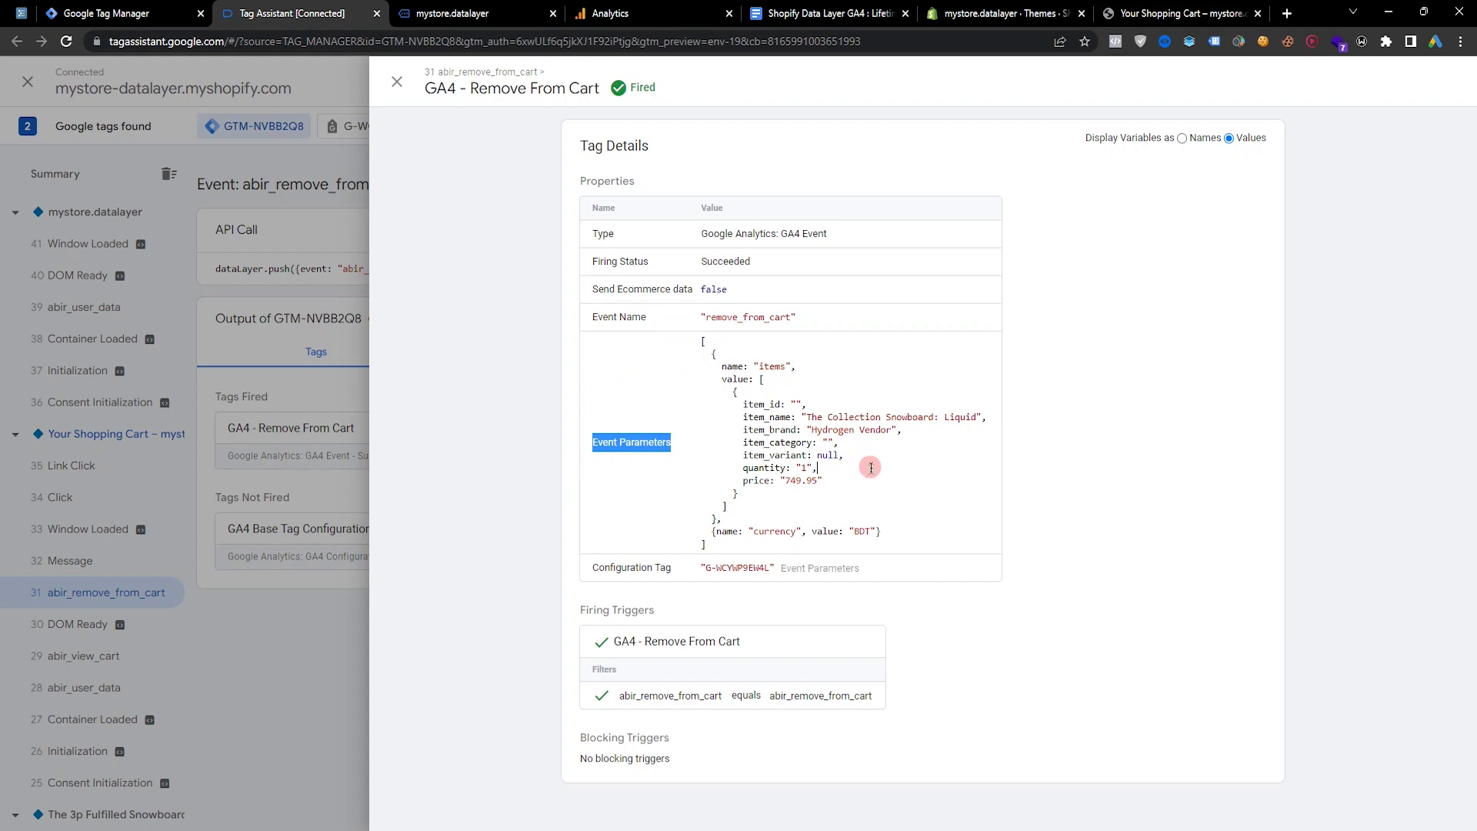
Add The Collection Snowboard: Hydrogen to the cart on the storefront and proceed to checkout
scroll(766, 421, "down", 7)
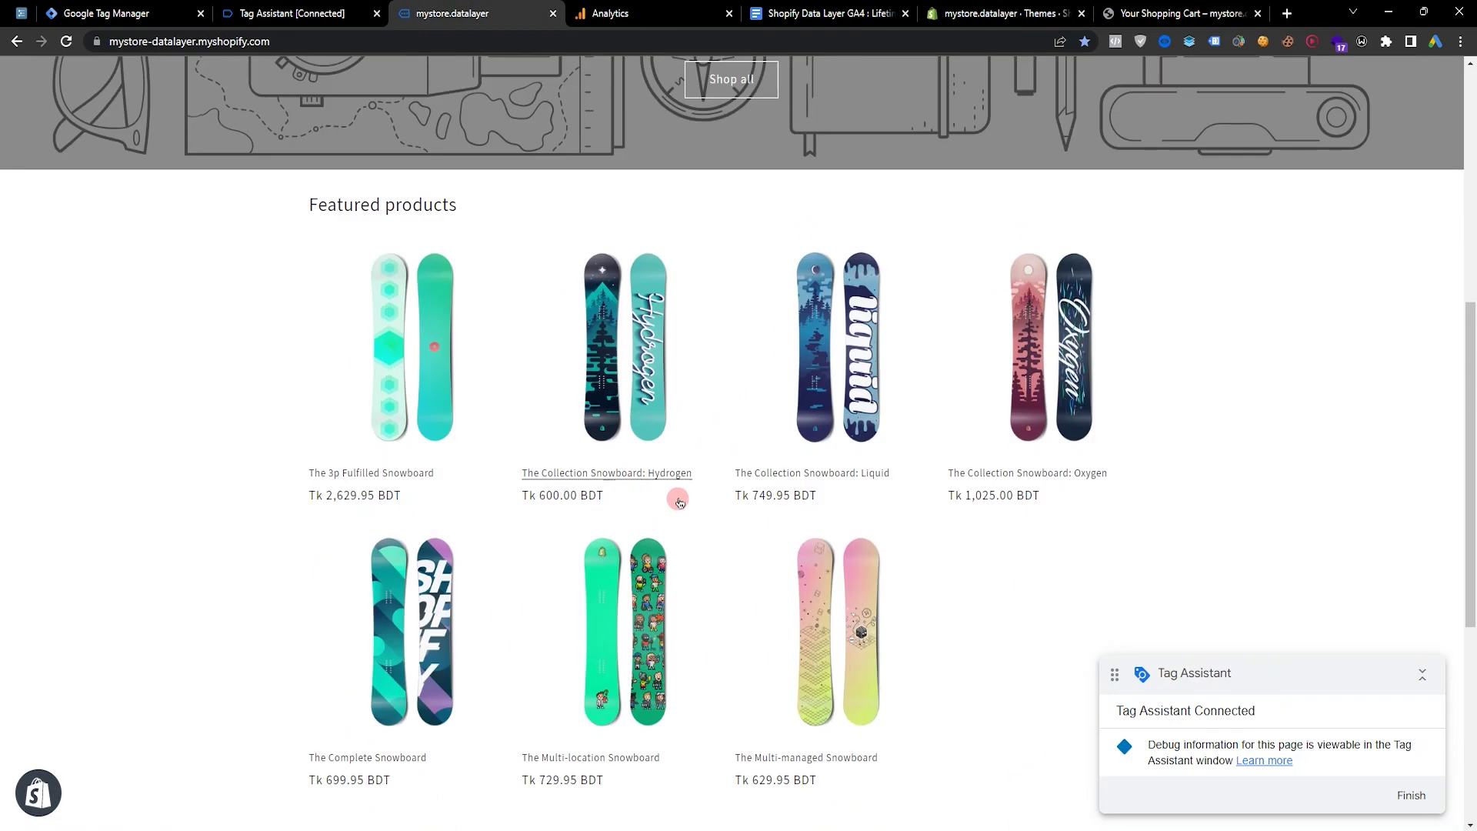
left_click(617, 343)
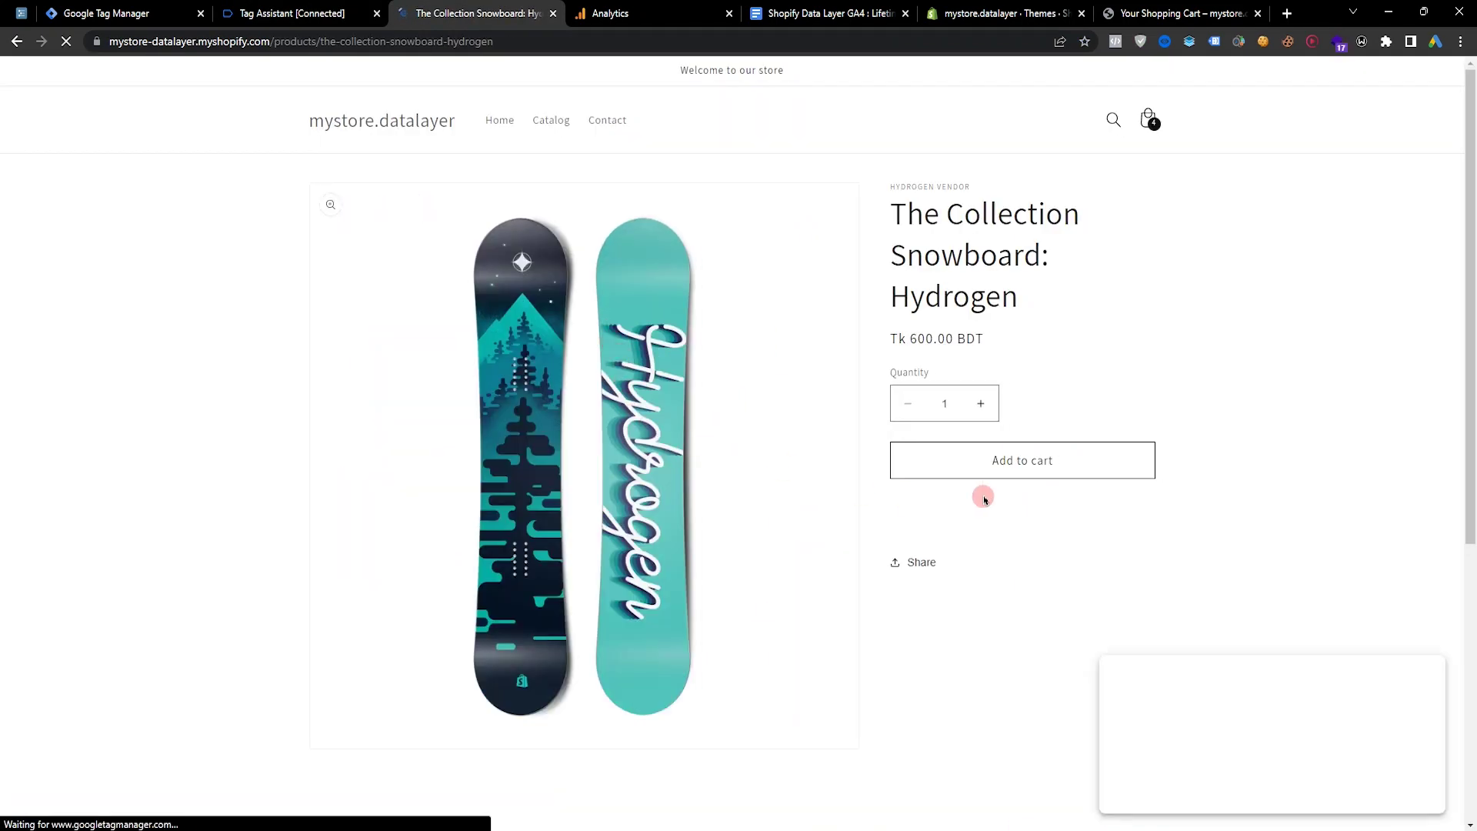
left_click(1009, 460)
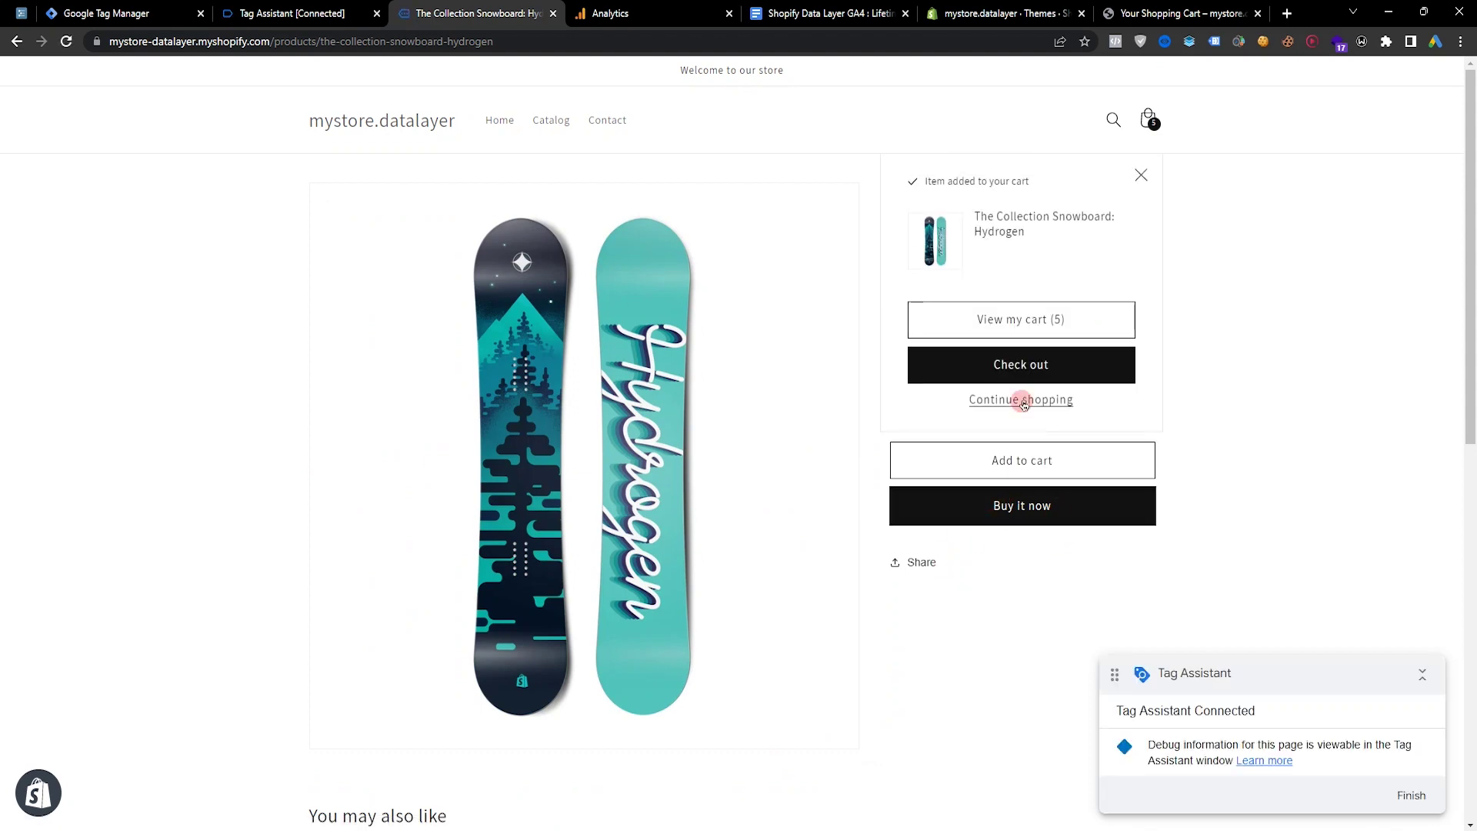
left_click(1031, 371)
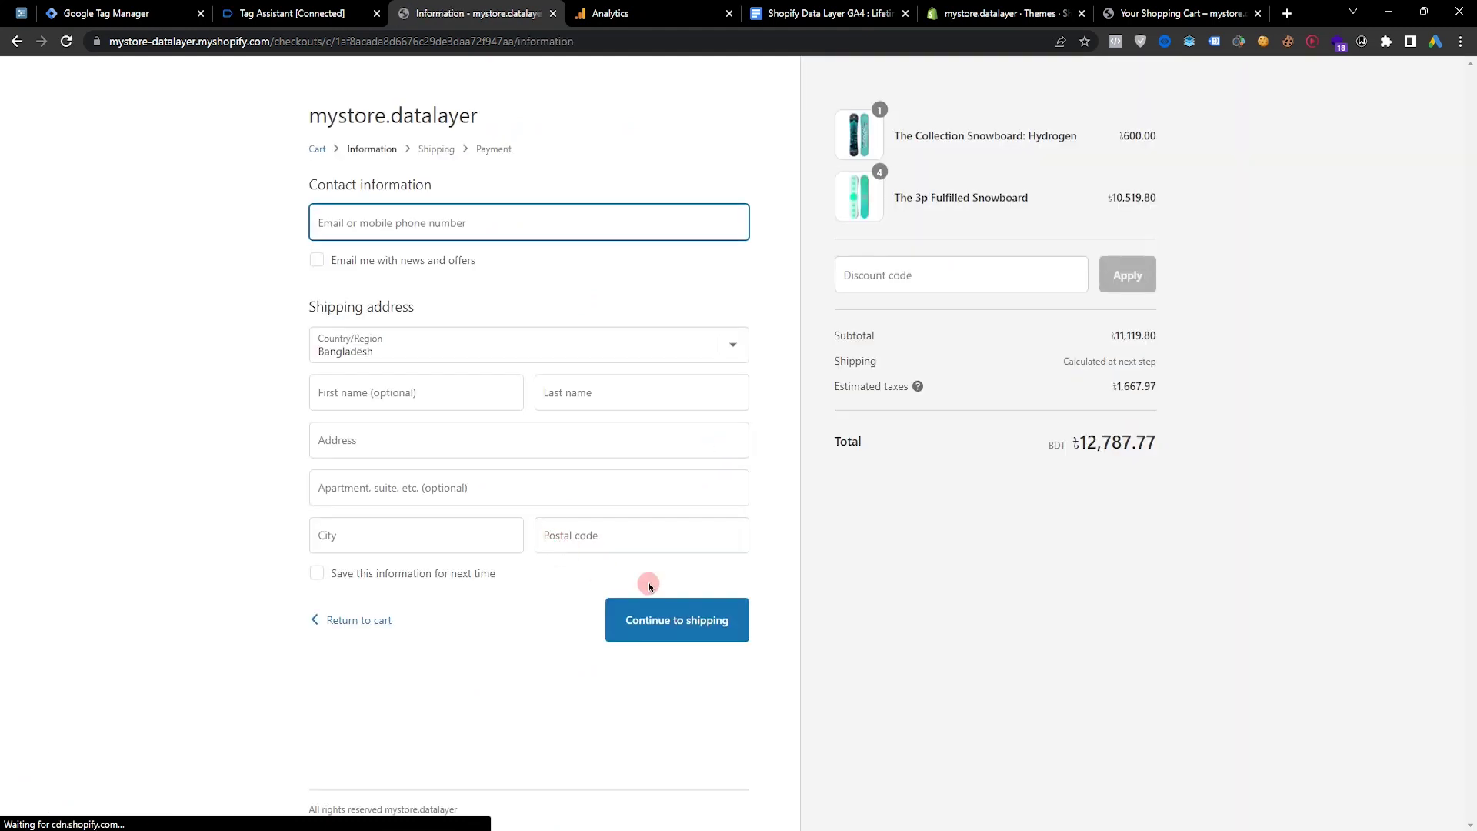
Fill in the customer's contact and shipping details from the first saved address, and continue through shipping to payment
left_click(456, 224)
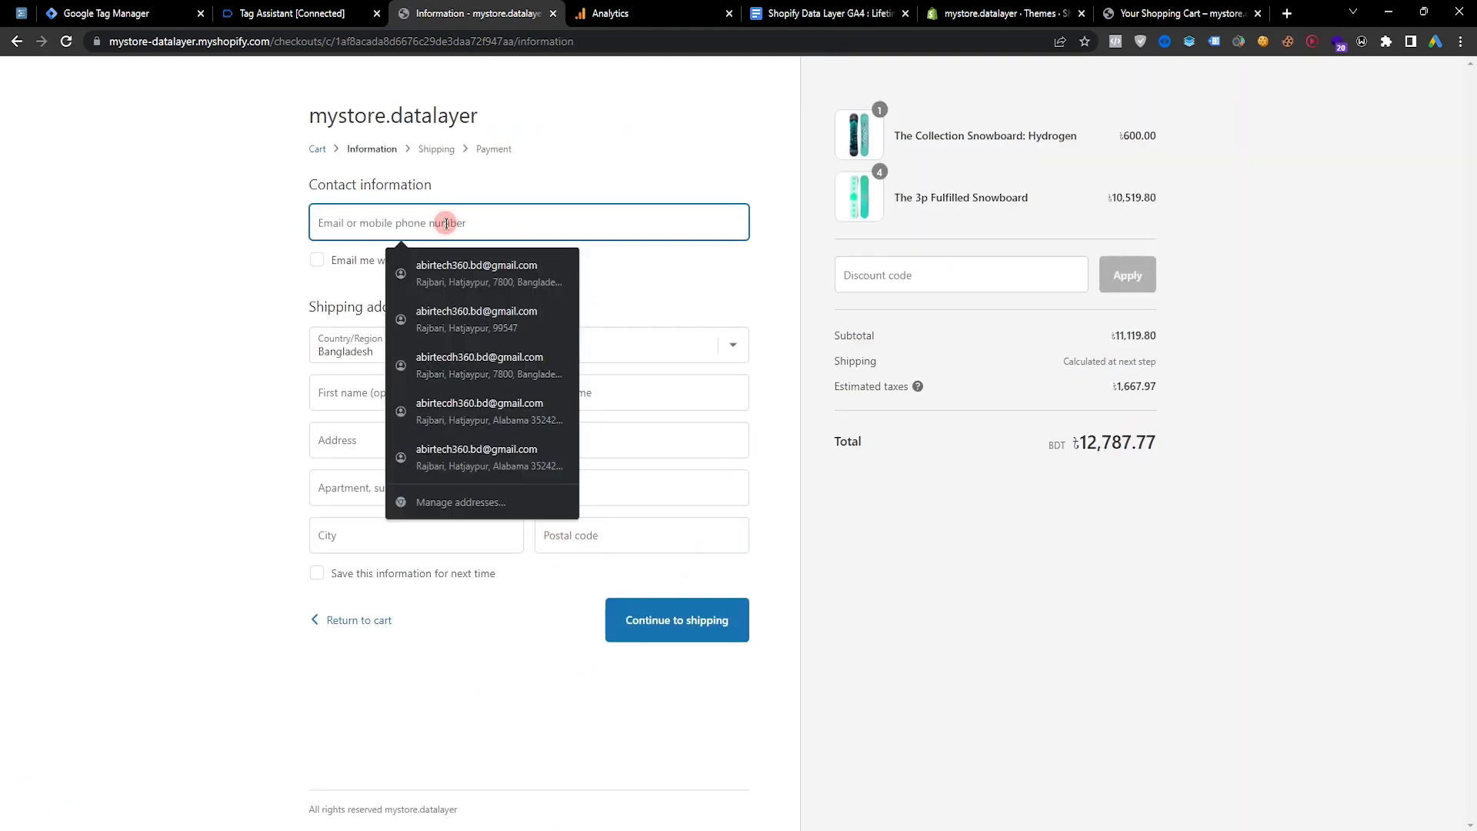
left_click(480, 265)
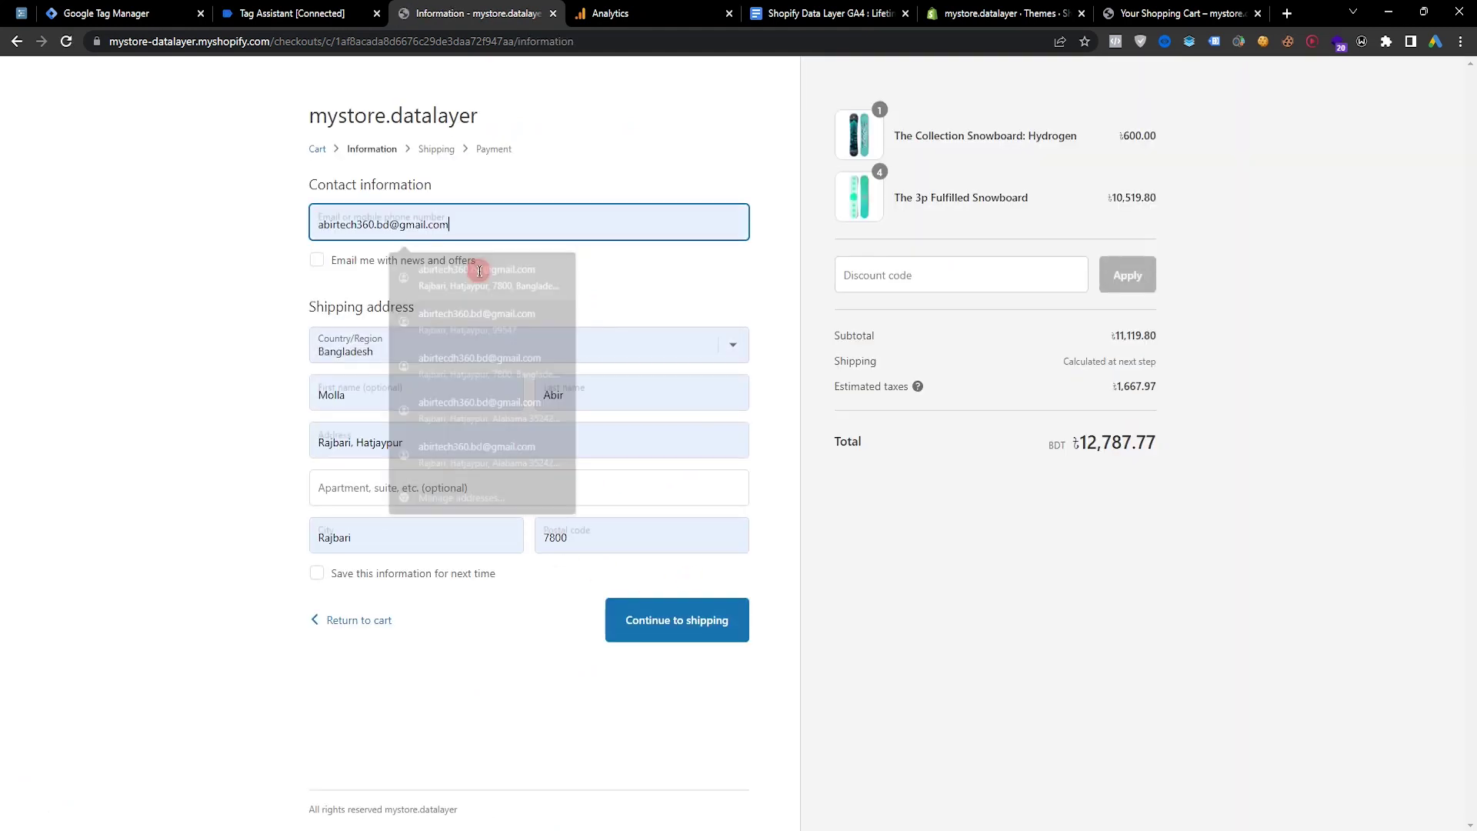
left_click(671, 627)
left_click(688, 415)
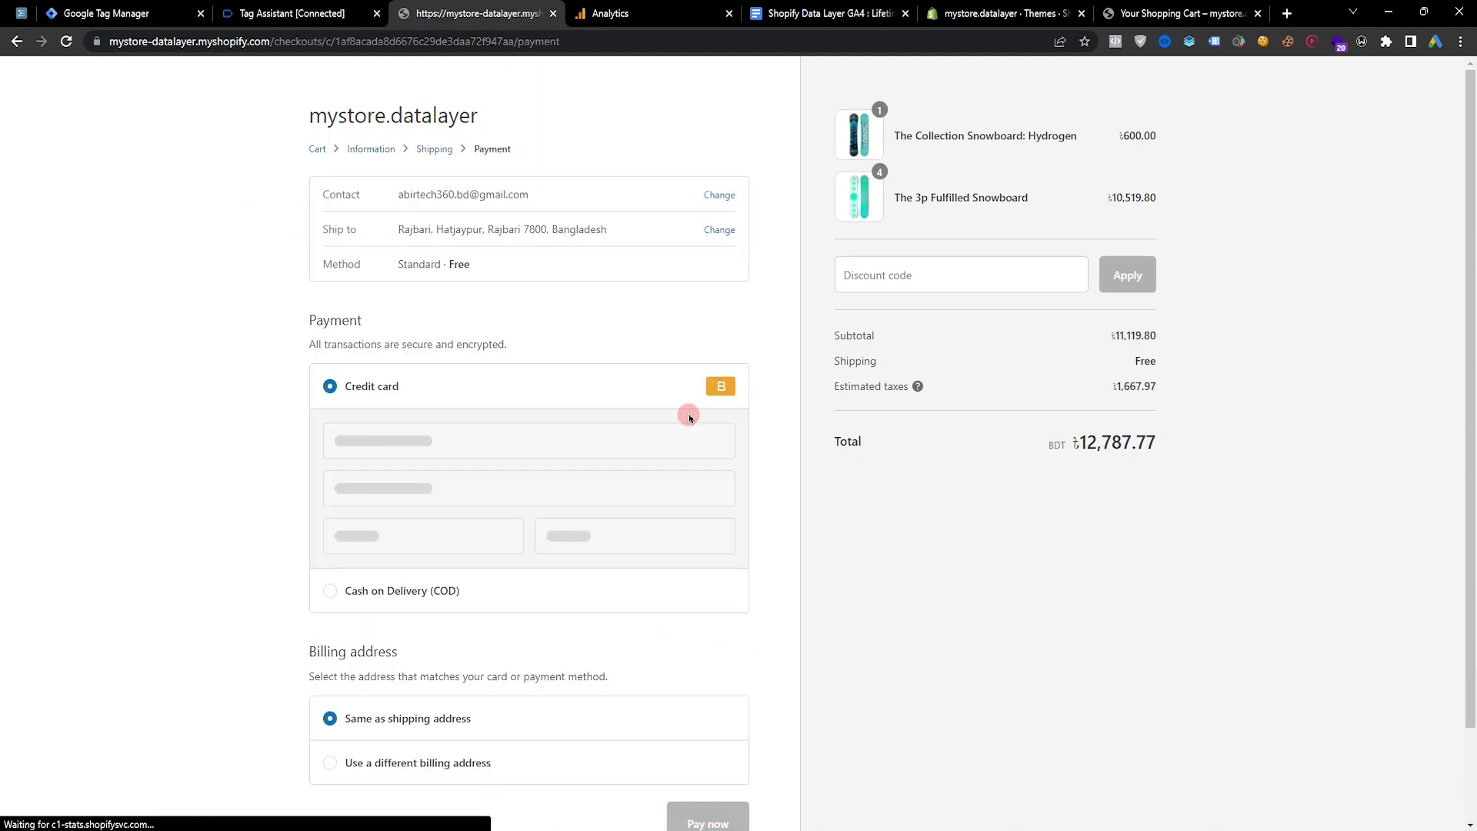
Fill in the test card number, name on card, expiration date and security code, and pay for the order
scroll(462, 323, "down", 2)
left_click(399, 339)
left_click(472, 382)
left_click(480, 341)
key("ctrl+a")
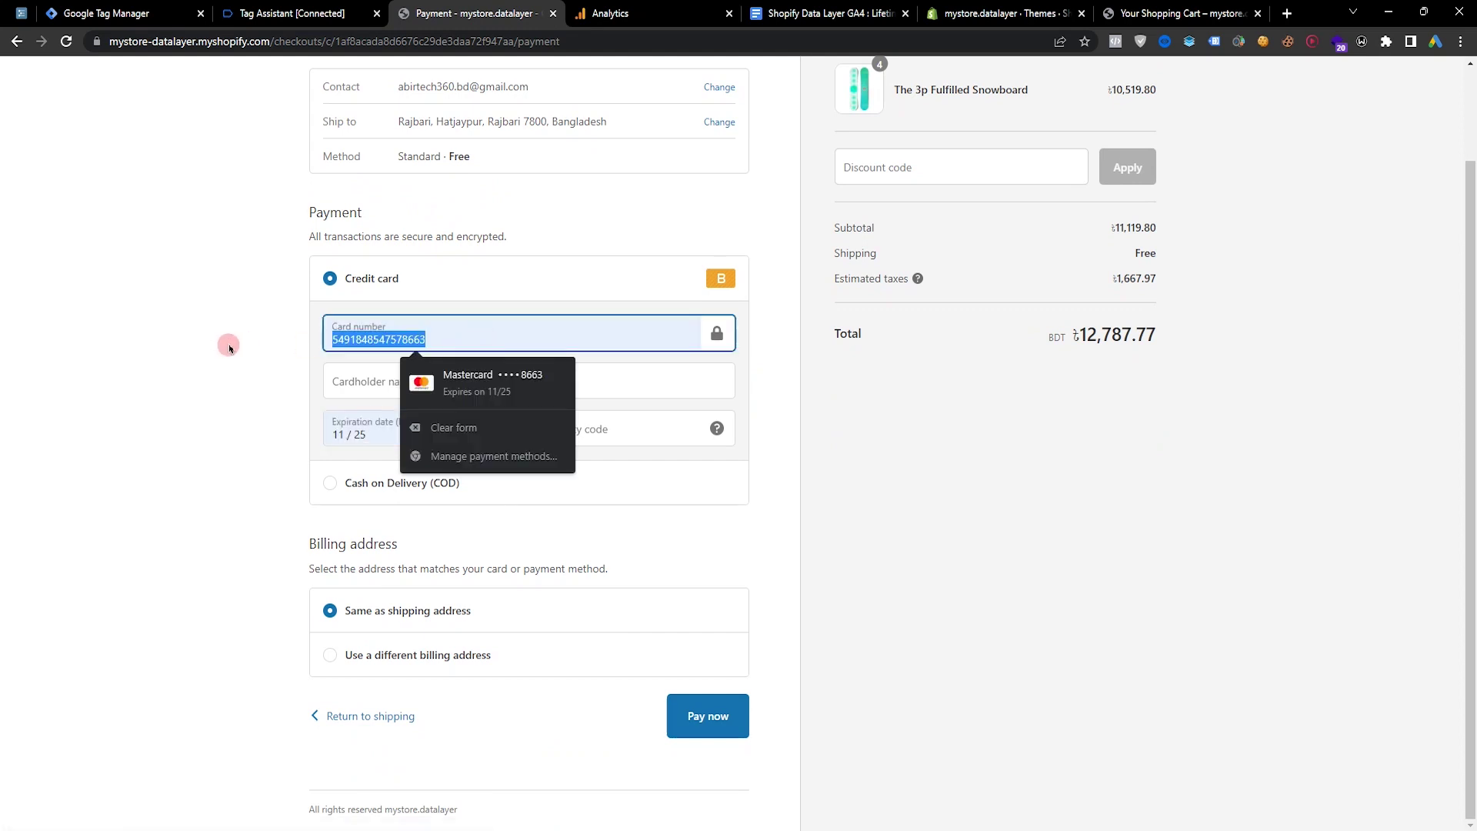
type("1")
left_click(372, 384)
left_click(429, 430)
key("Tab")
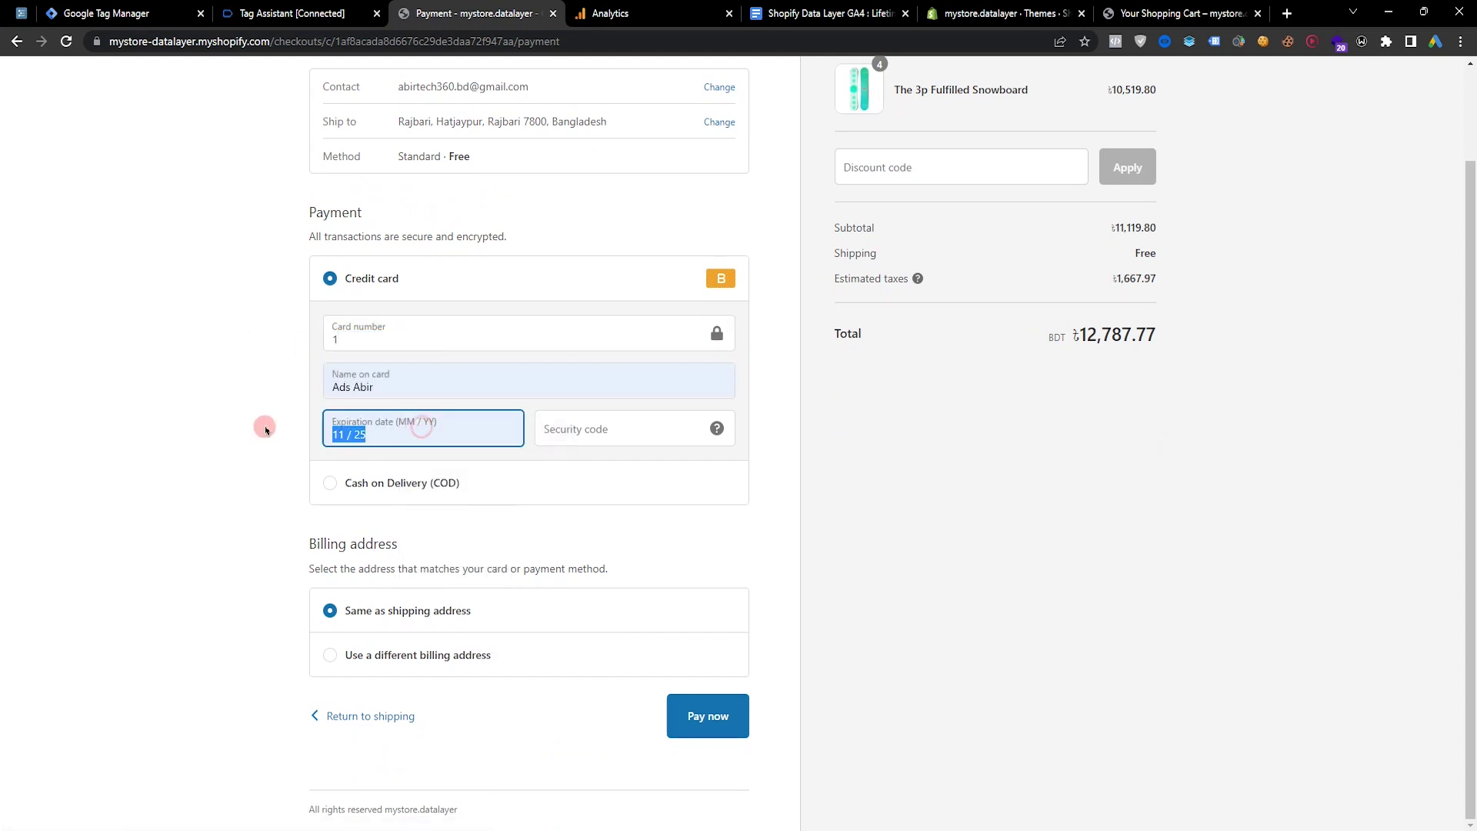
left_click(577, 431)
type("111")
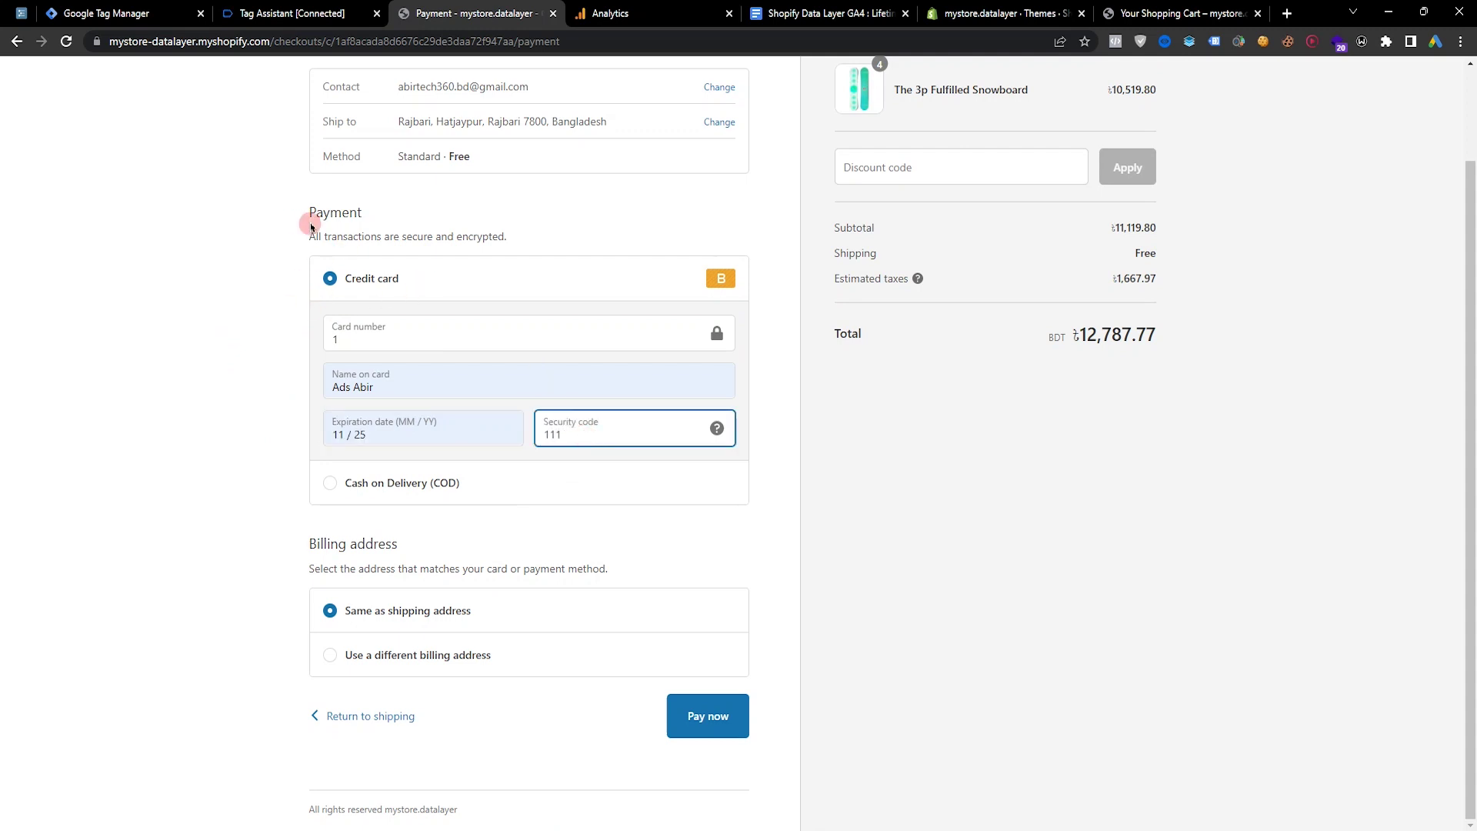
left_click(727, 730)
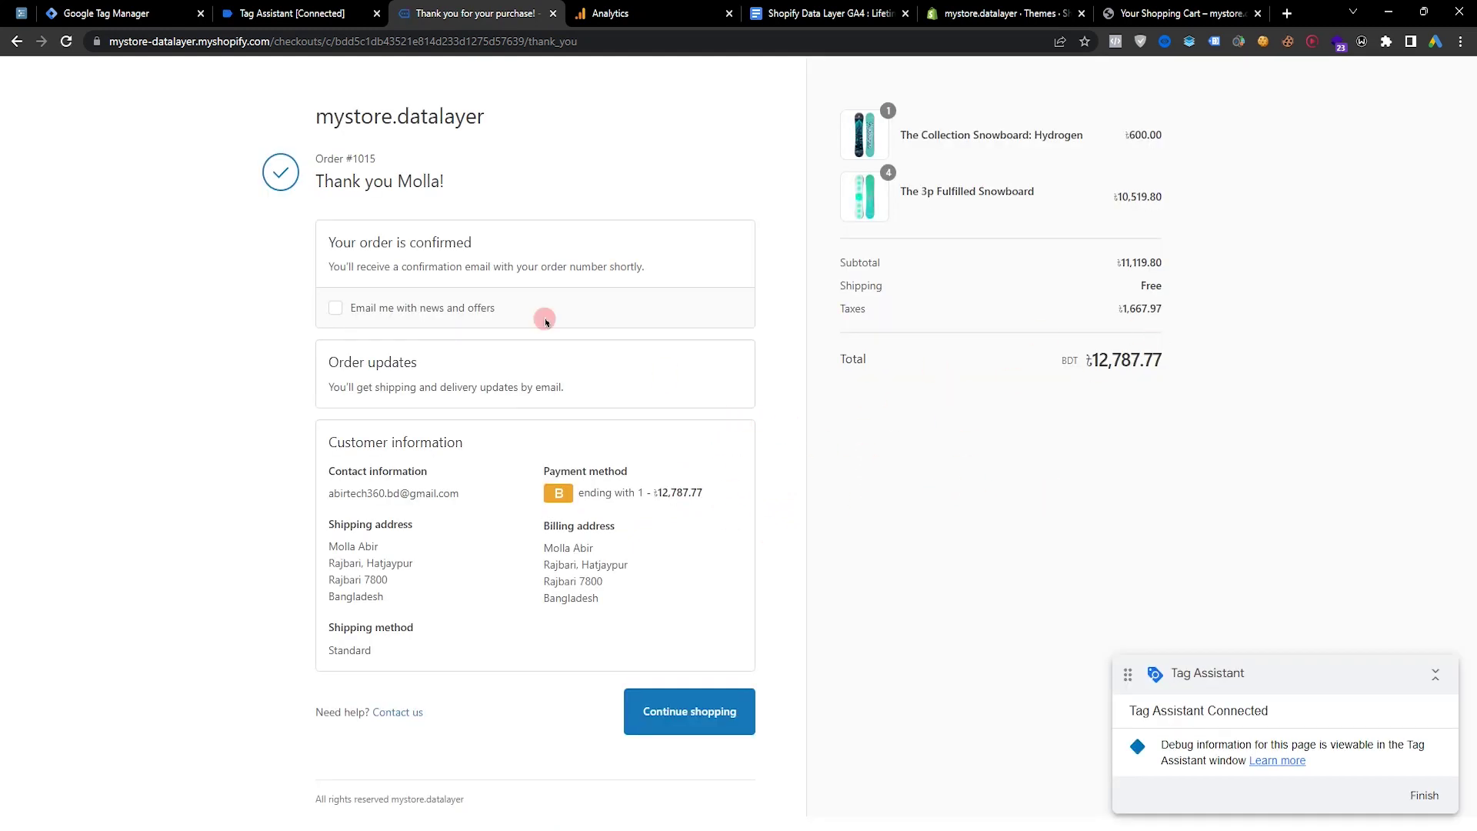
In Tag Assistant, review the tags fired in the summary and the GA4 - Purchase tag's parameters under the abir_purchase event
left_click(289, 13)
left_click(326, 477)
left_click(42, 172)
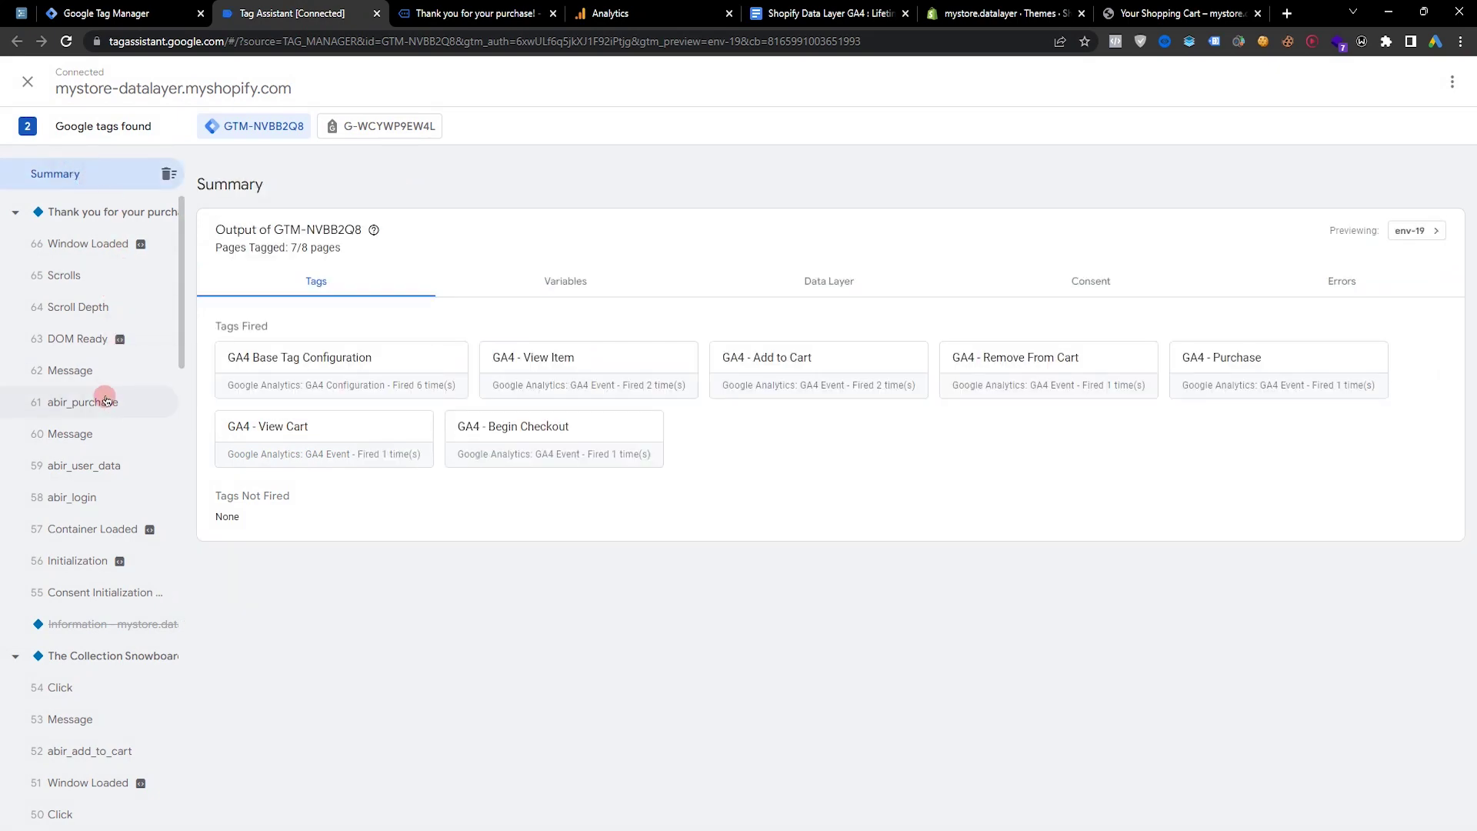
left_click(101, 403)
left_click(310, 441)
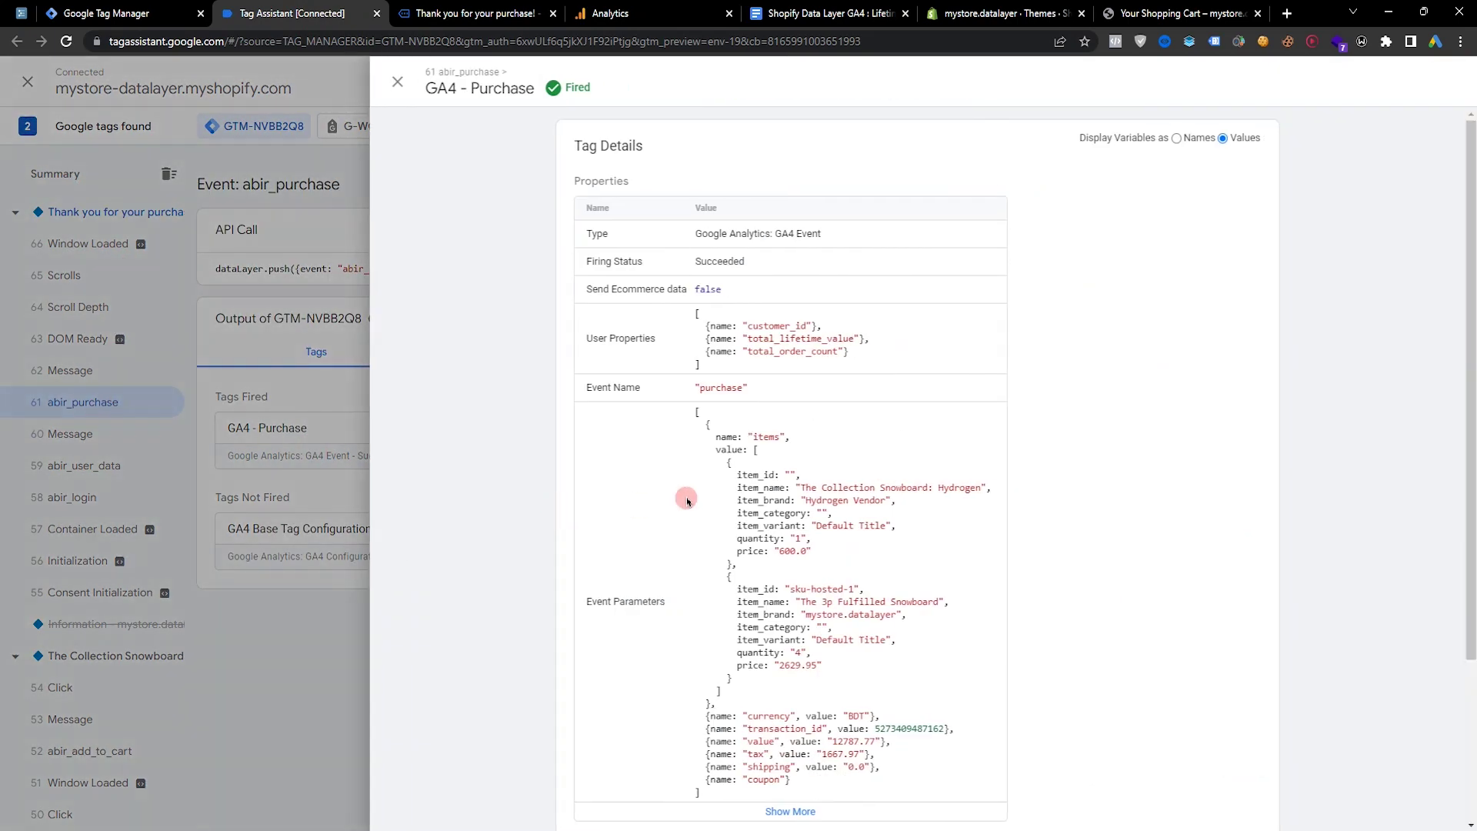
scroll(624, 423, "down", 2)
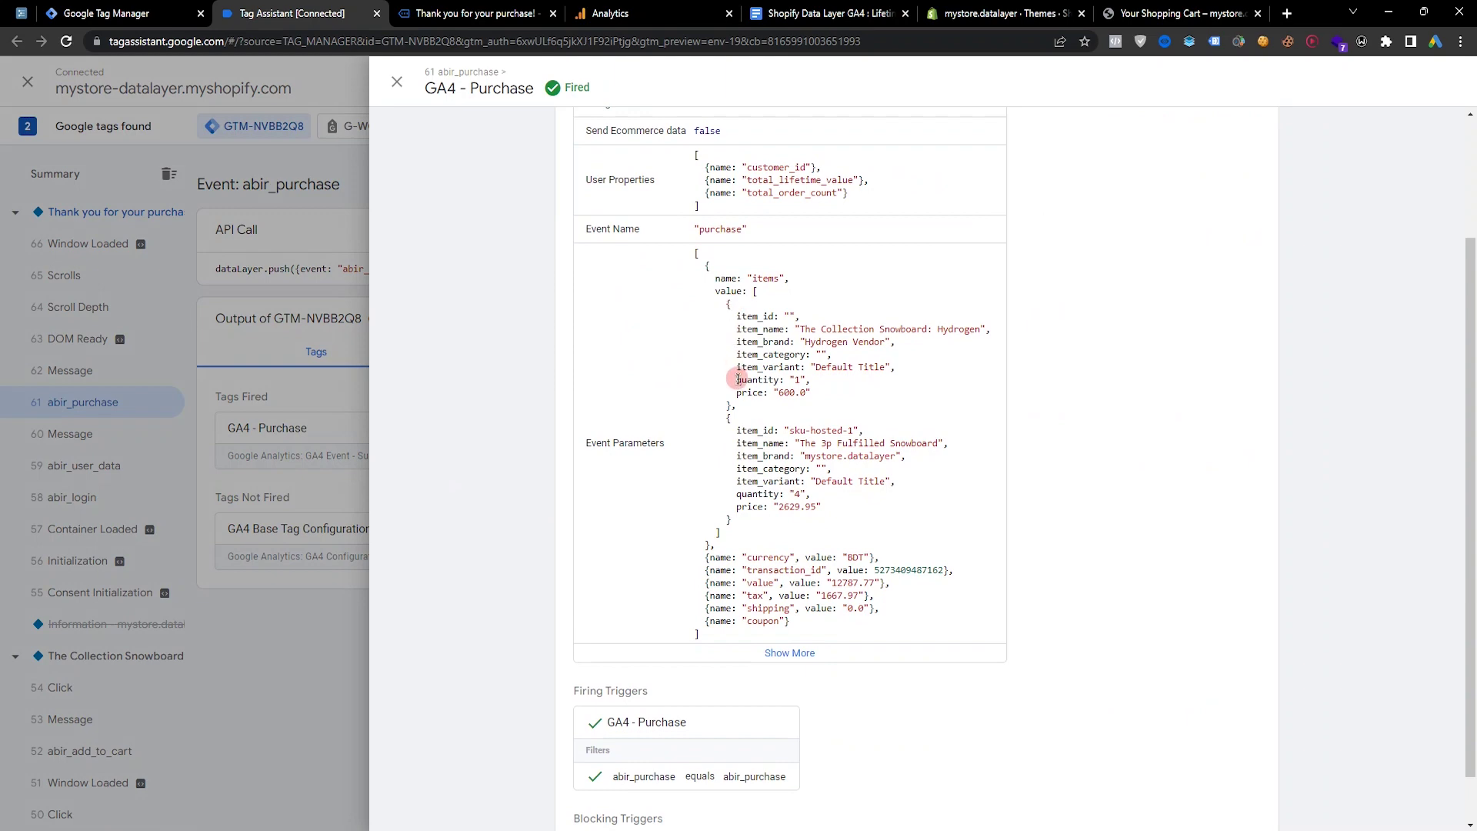
scroll(737, 371, "up", 1)
Check the purchased products and their prices on the store's order confirmation page
left_click(506, 9)
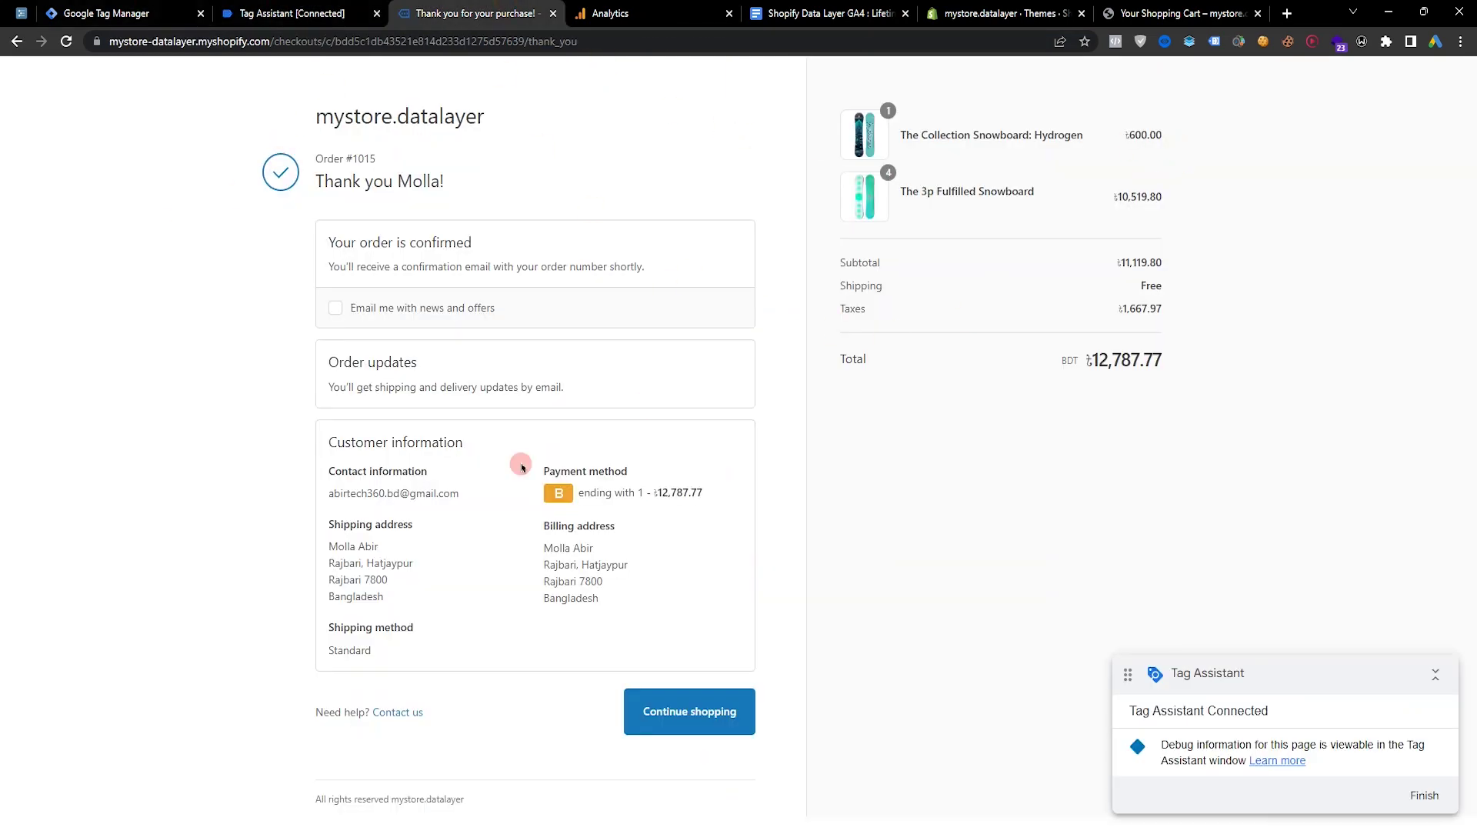
left_click_drag(906, 136, 1260, 206)
left_click(1260, 206)
Open the purchase event in Analytics DebugView and examine its items and first listed parameter
left_click(661, 9)
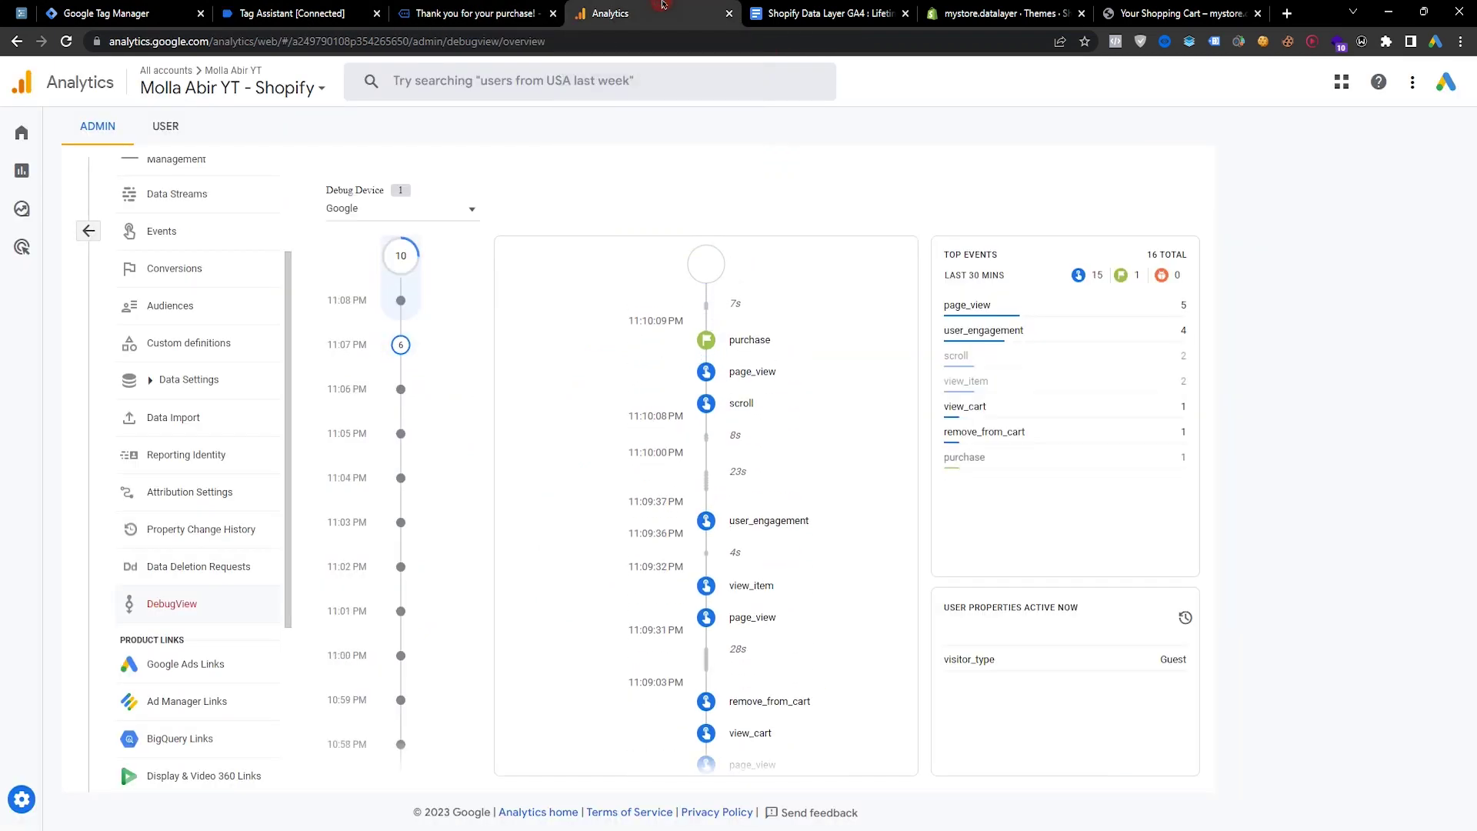
left_click(706, 340)
left_click(879, 312)
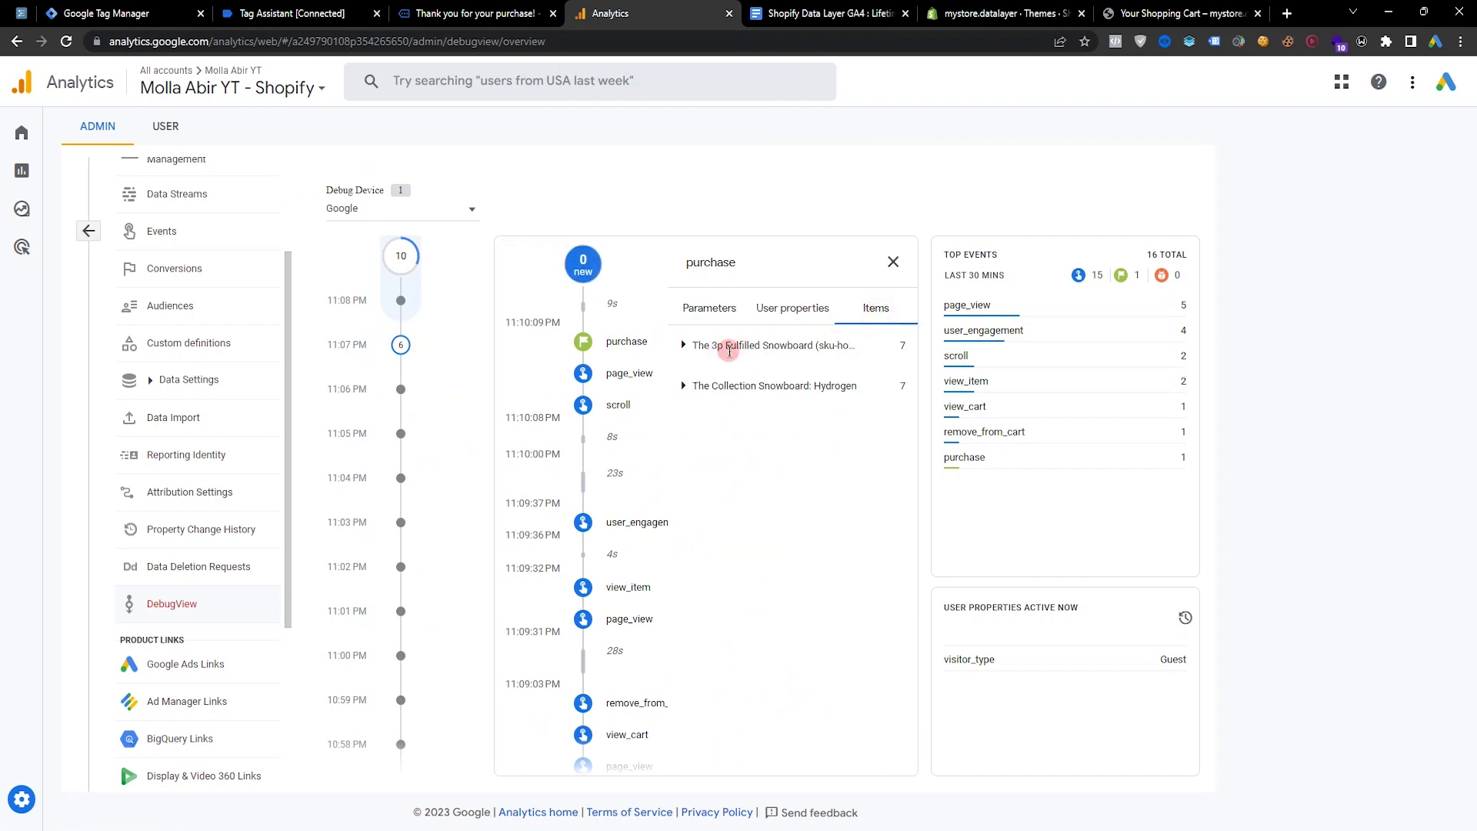
left_click(711, 307)
left_click(706, 340)
left_click_drag(690, 370, 757, 373)
left_click(710, 340)
scroll(799, 354, "down", 1)
Expand the purchase event's tax and transaction_id parameters to examine their values
left_click(710, 629)
scroll(769, 615, "down", 1)
left_click(699, 674)
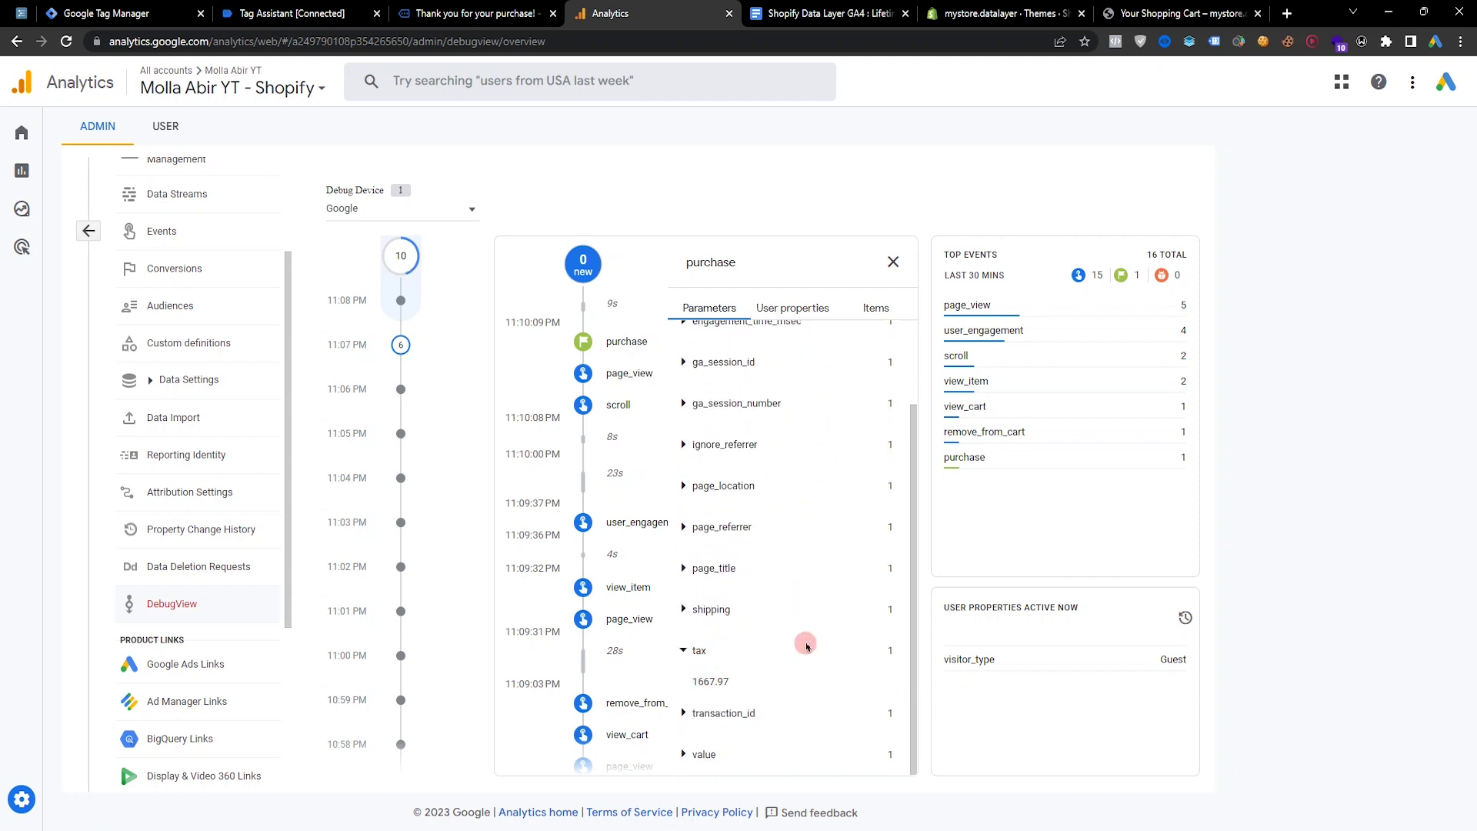
left_click_drag(692, 681, 822, 686)
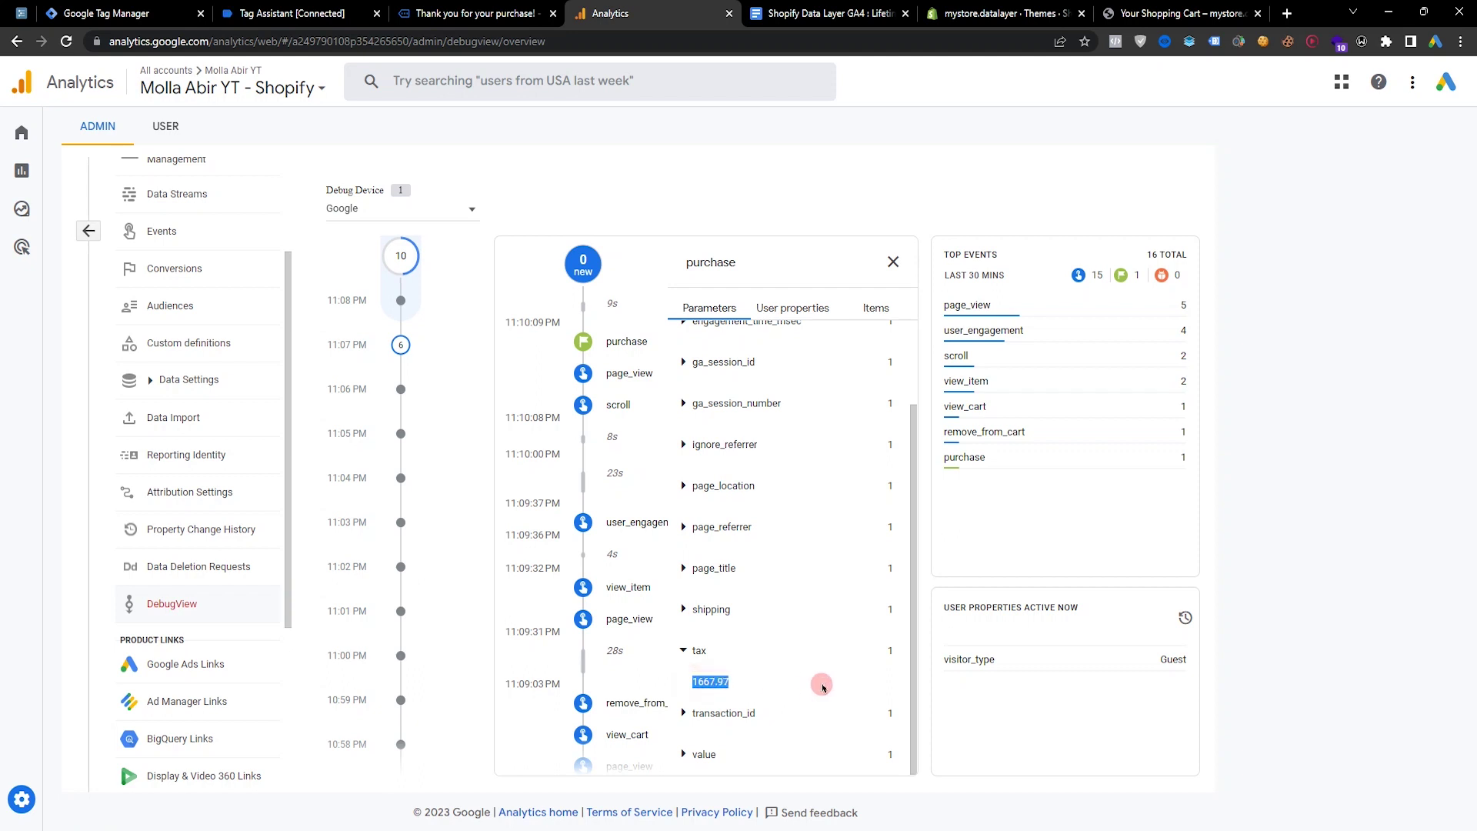
left_click(780, 696)
left_click_drag(782, 689, 736, 710)
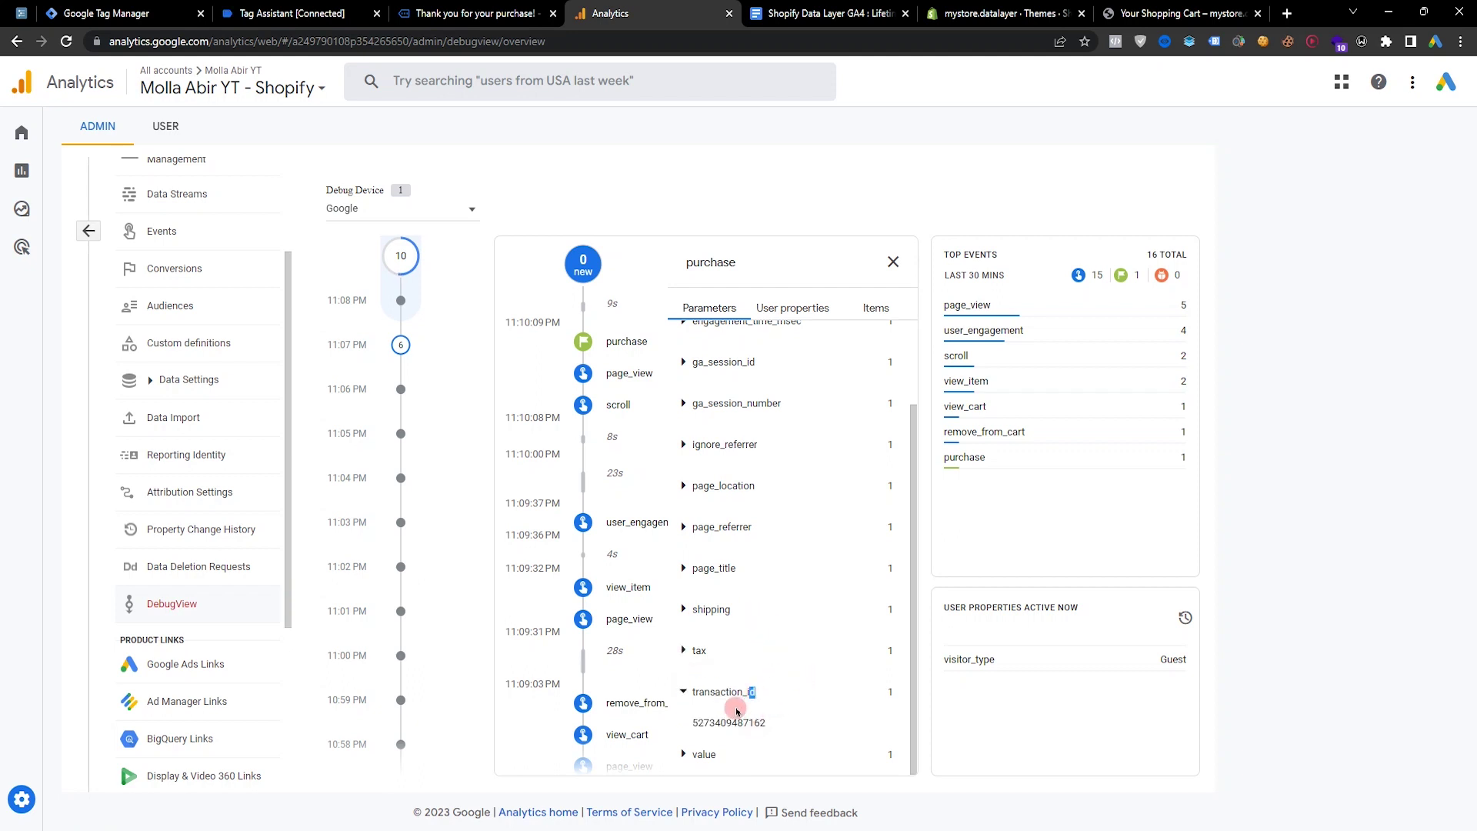
double_click(710, 721)
Expand the purchase event's value parameter in DebugView and compare it with the total on the order confirmation page
left_click(472, 13)
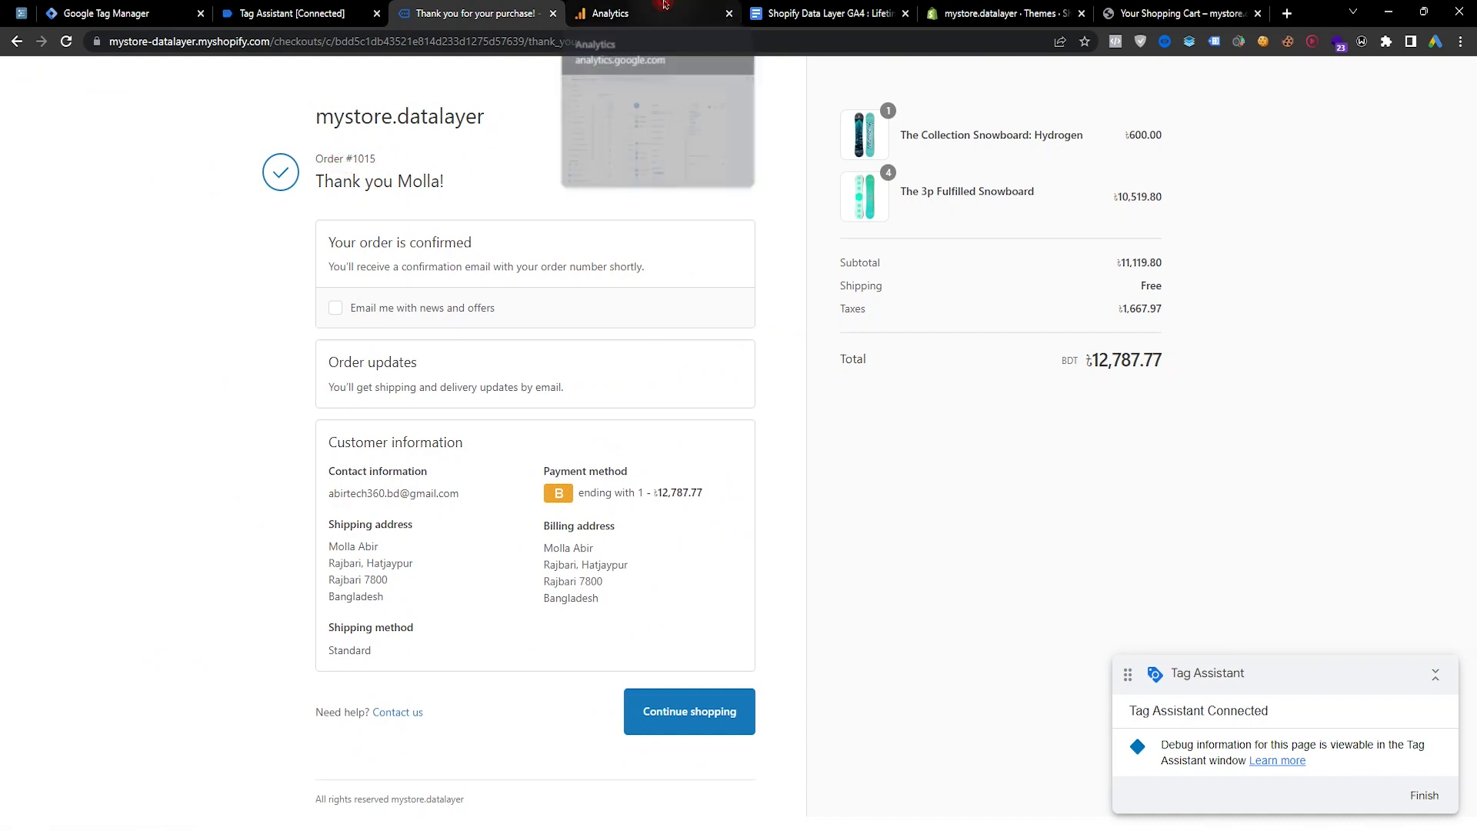
left_click(610, 13)
left_click(747, 752)
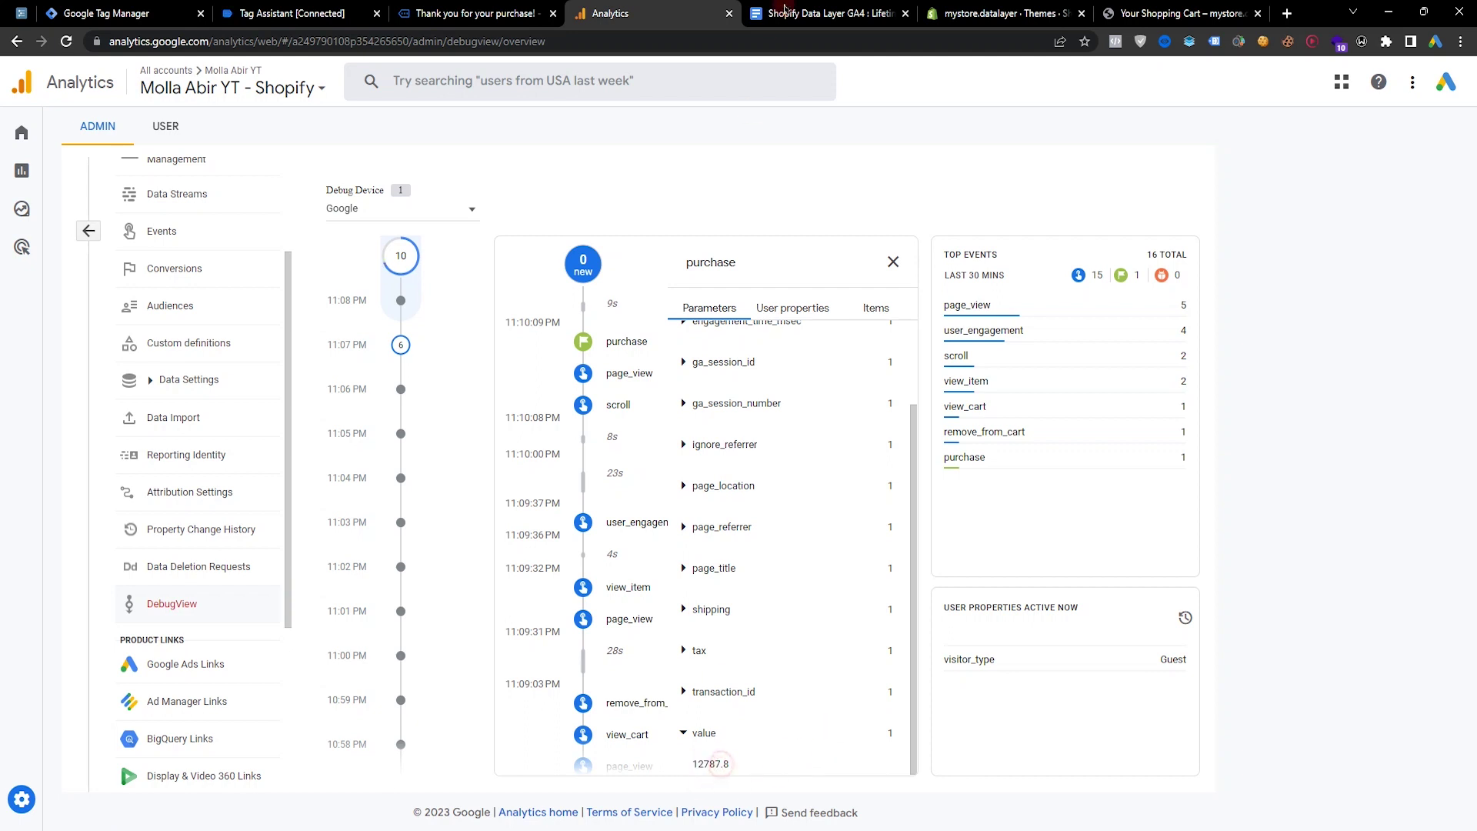
left_click(508, 13)
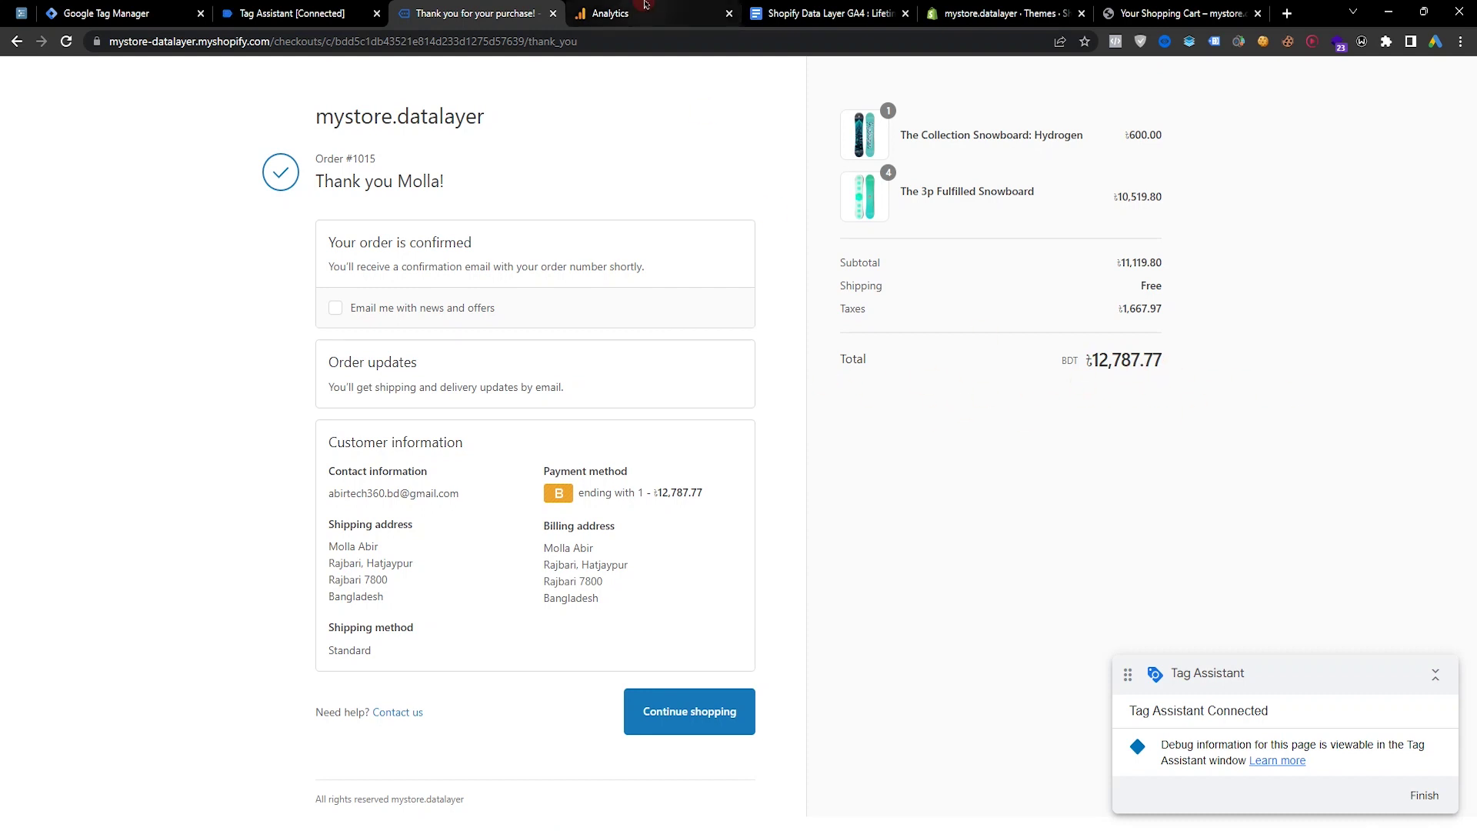
Return to Analytics DebugView, close the purchase event's details, and examine the most recent view_item event's item details and parameters
left_click(677, 15)
left_click(894, 266)
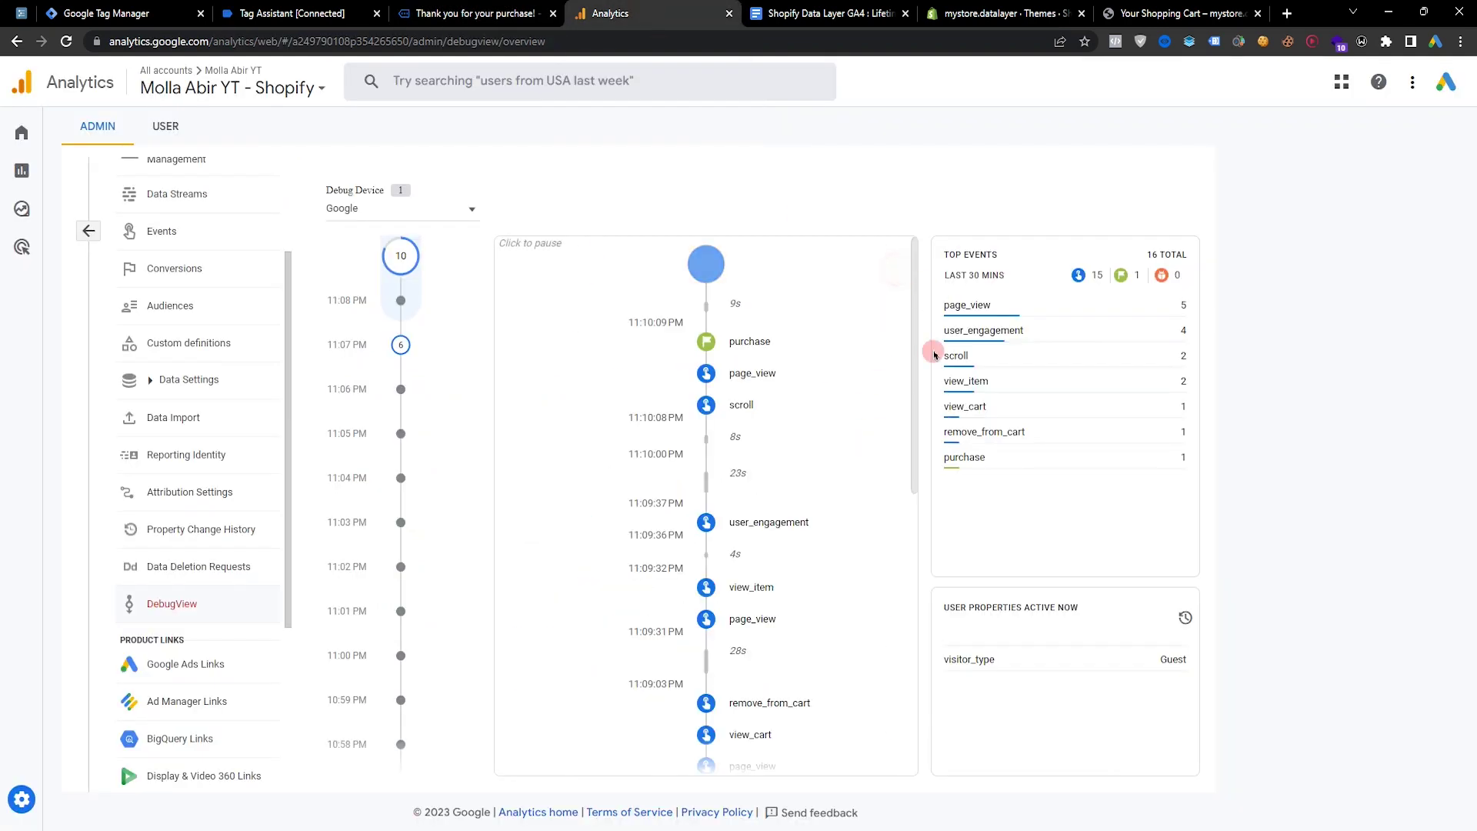
scroll(861, 346, "down", 2)
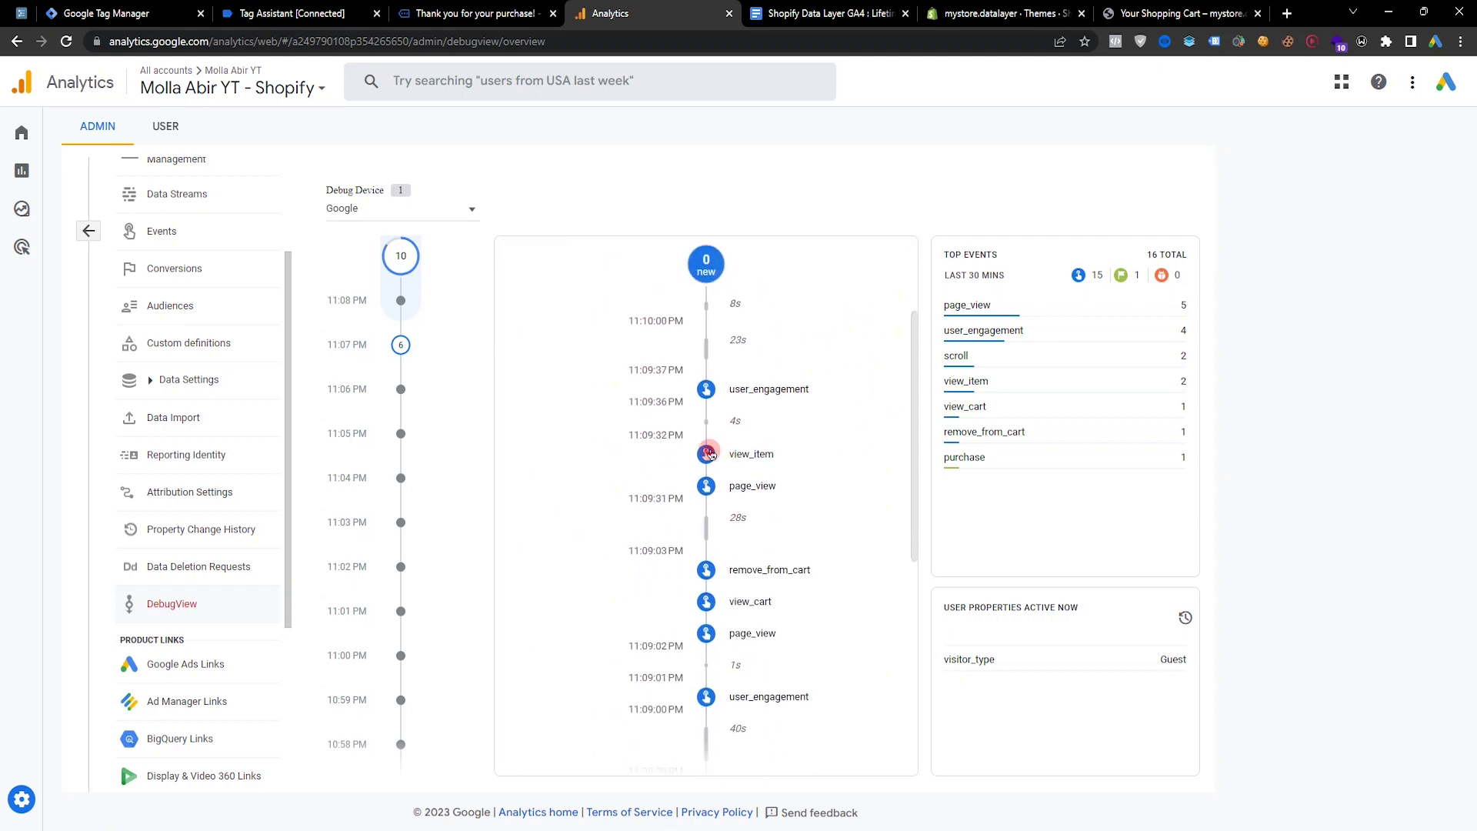
left_click(769, 456)
left_click(877, 306)
left_click(781, 346)
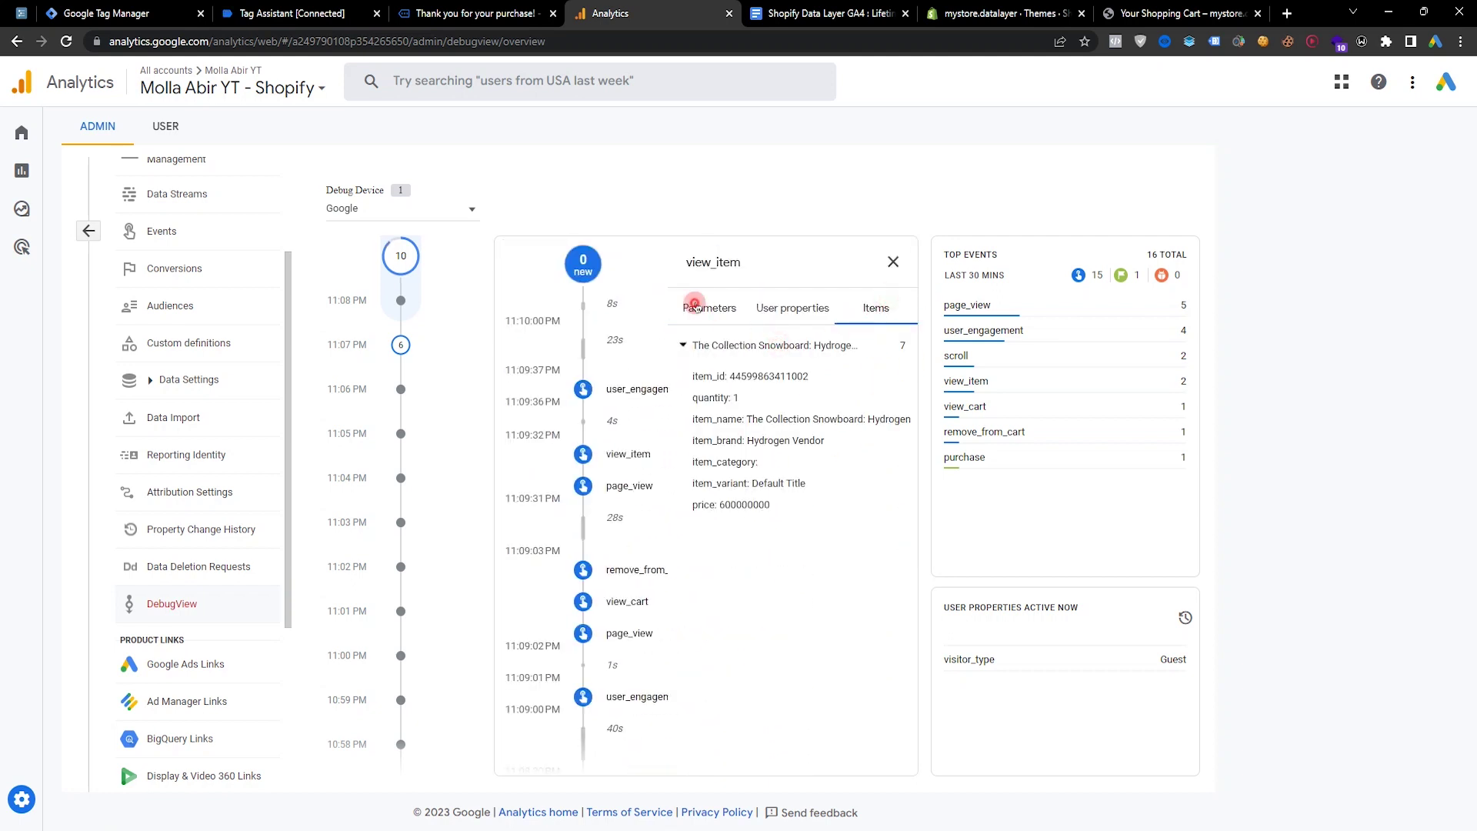
left_click(702, 307)
left_click(902, 264)
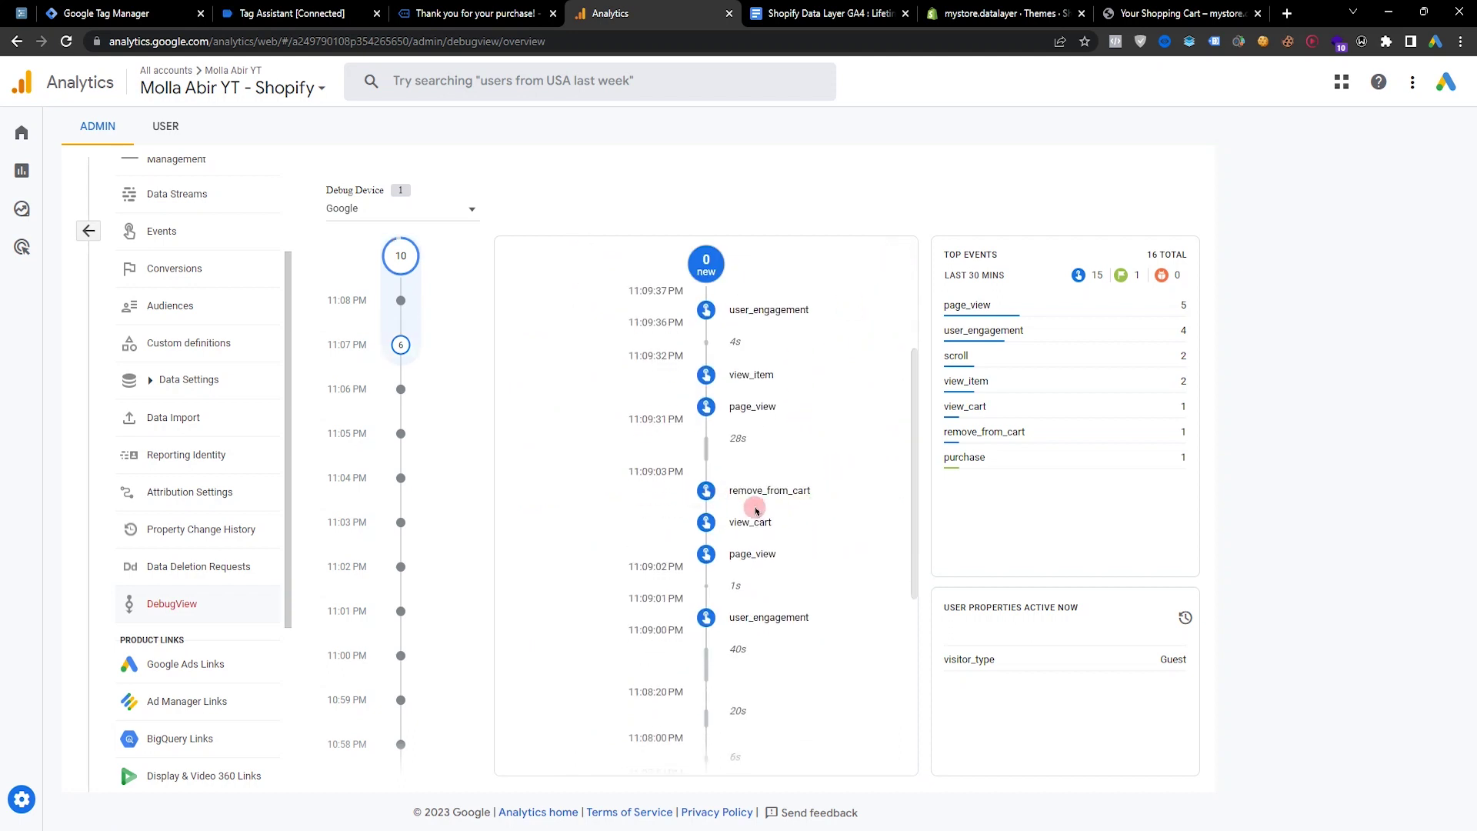
Open the remove_from_cart event in DebugView and examine its parameters and the expanded details of the removed item
left_click(756, 508)
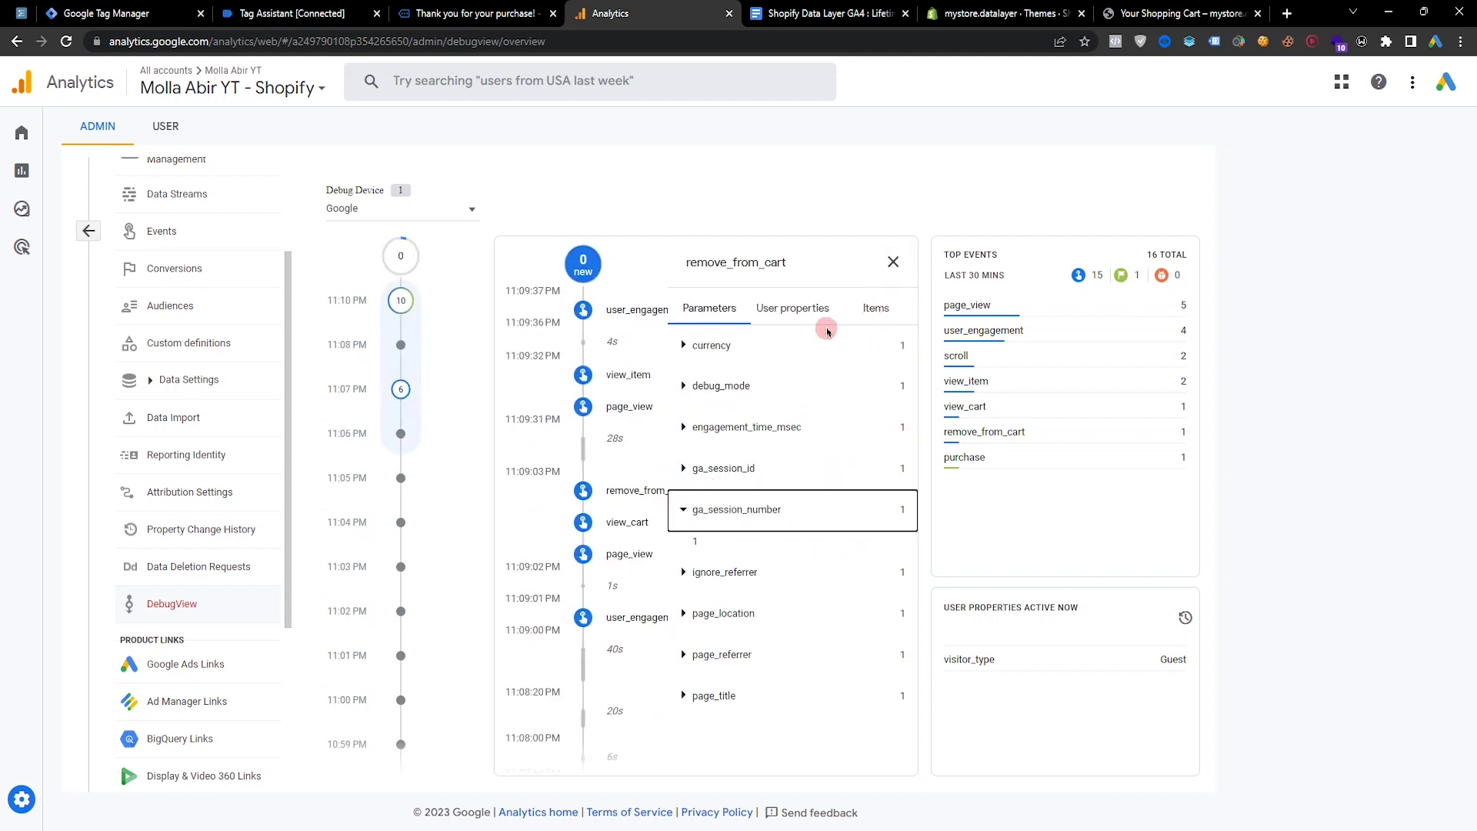
left_click(721, 346)
left_click(876, 307)
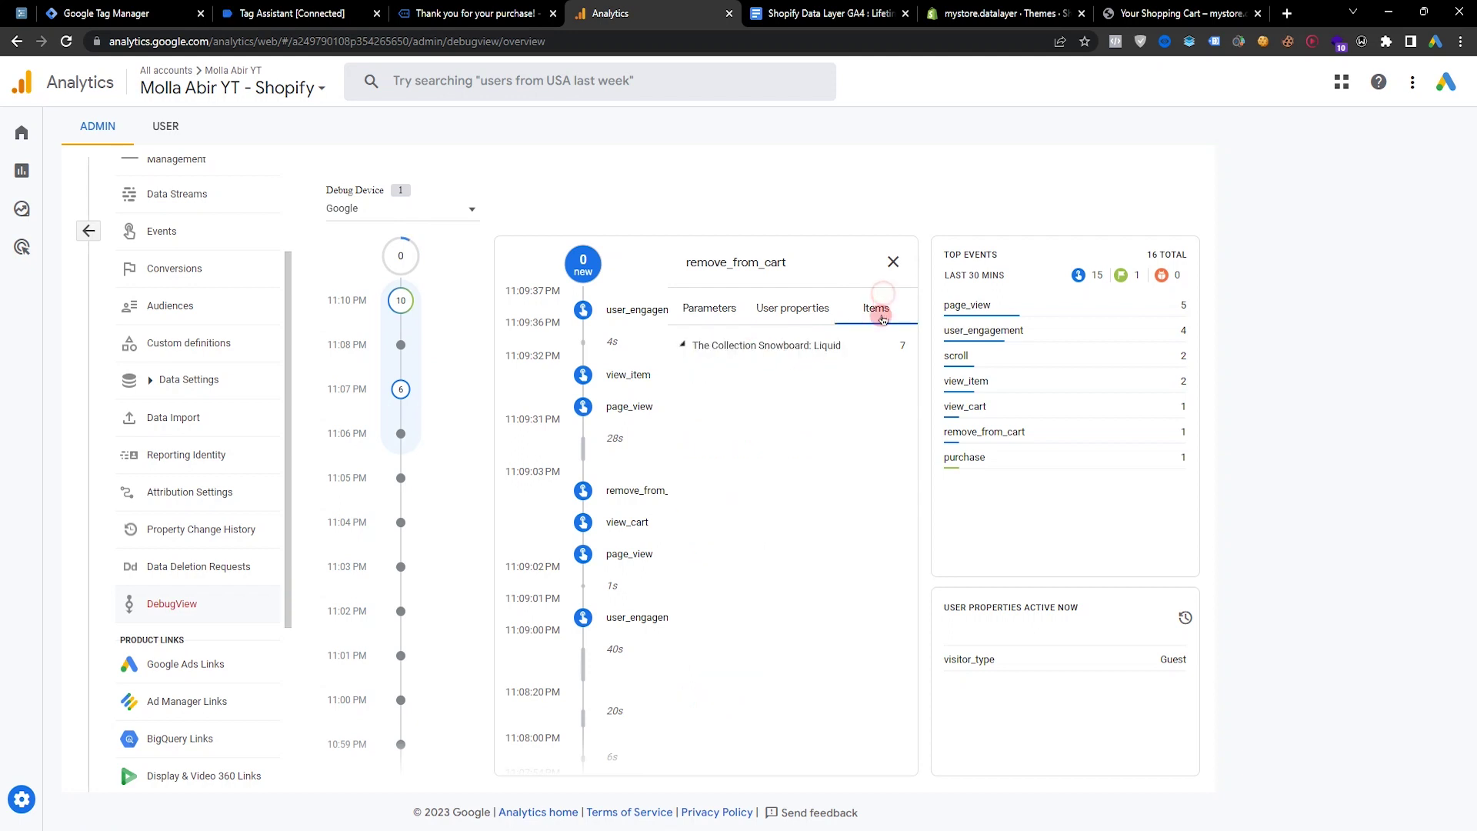
left_click(718, 344)
left_click_drag(780, 493, 738, 372)
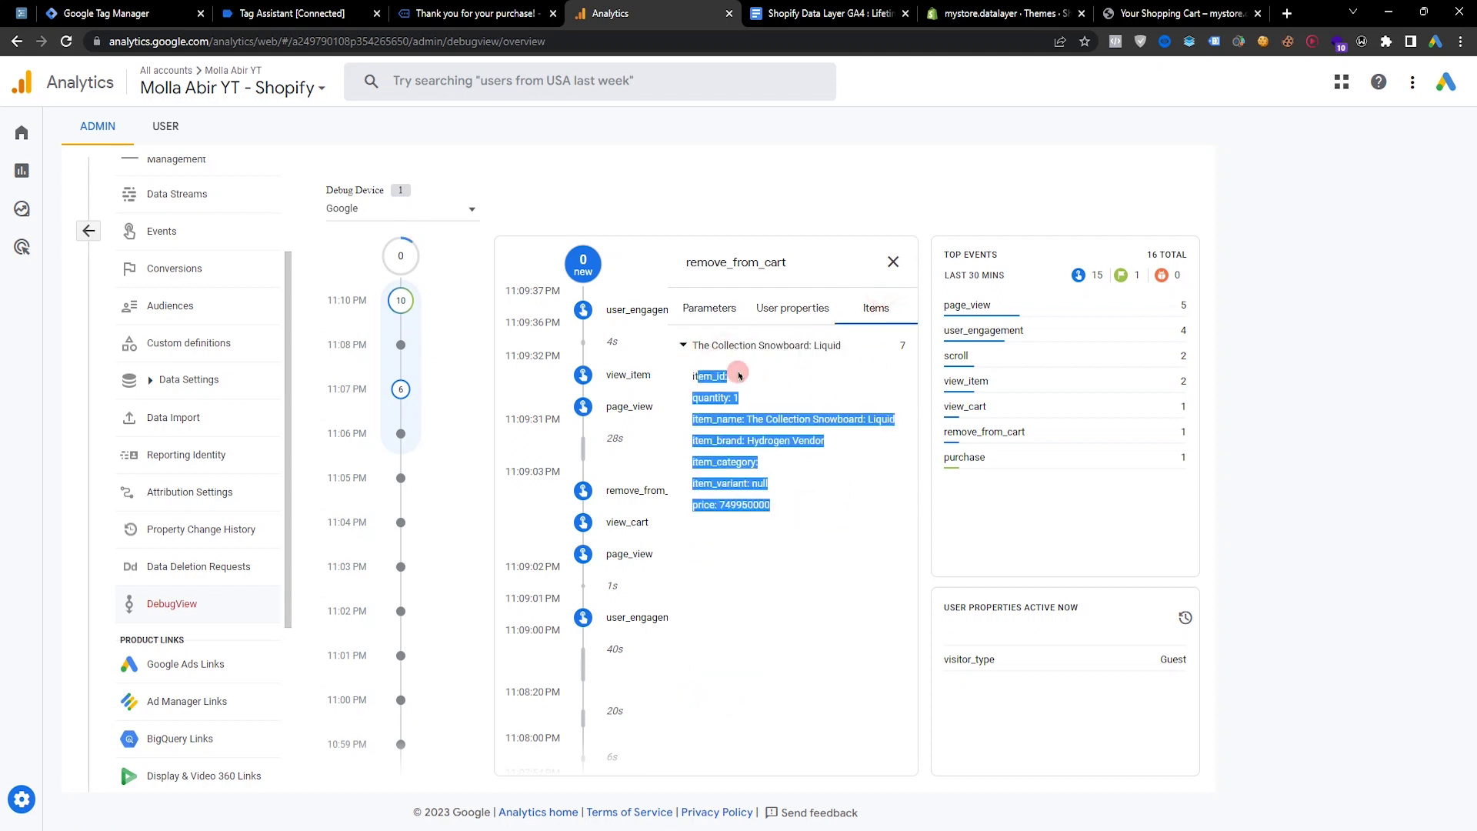
left_click(891, 260)
Find the earlier view_item event in the DebugView timeline and check its parameter list
scroll(856, 397, "down", 2)
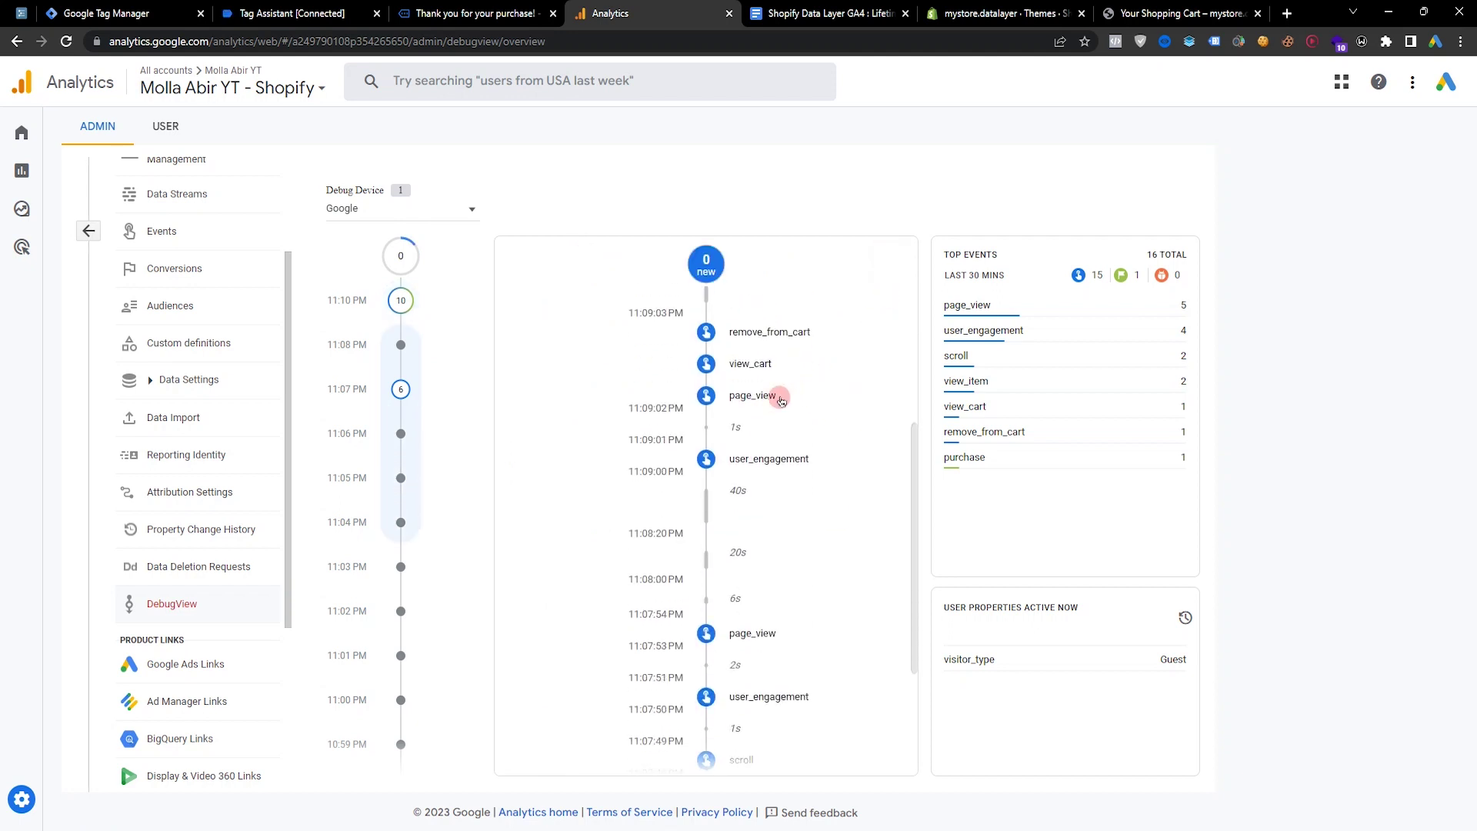
scroll(838, 400, "down", 1)
scroll(818, 538, "down", 2)
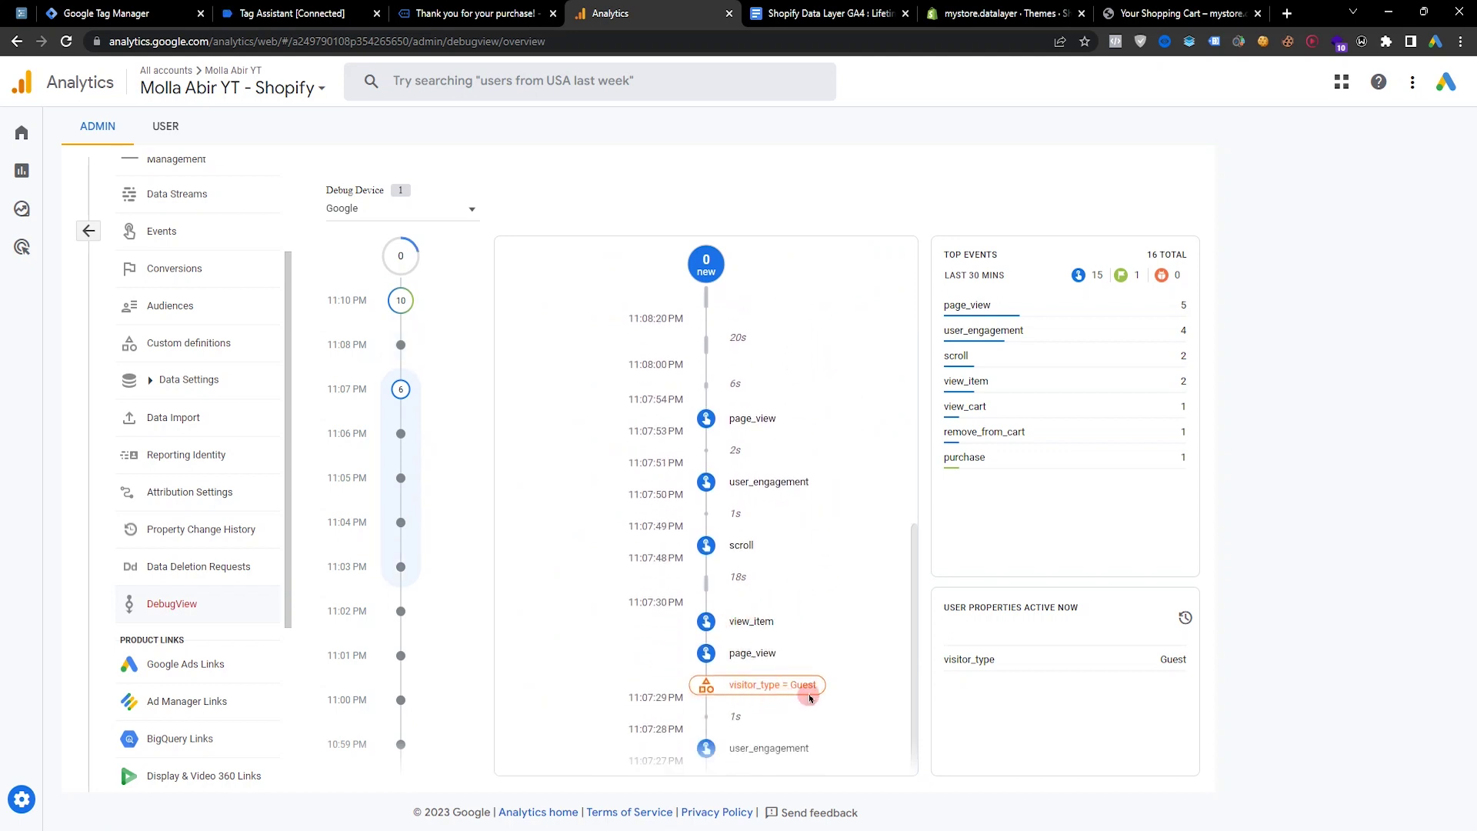
left_click(706, 621)
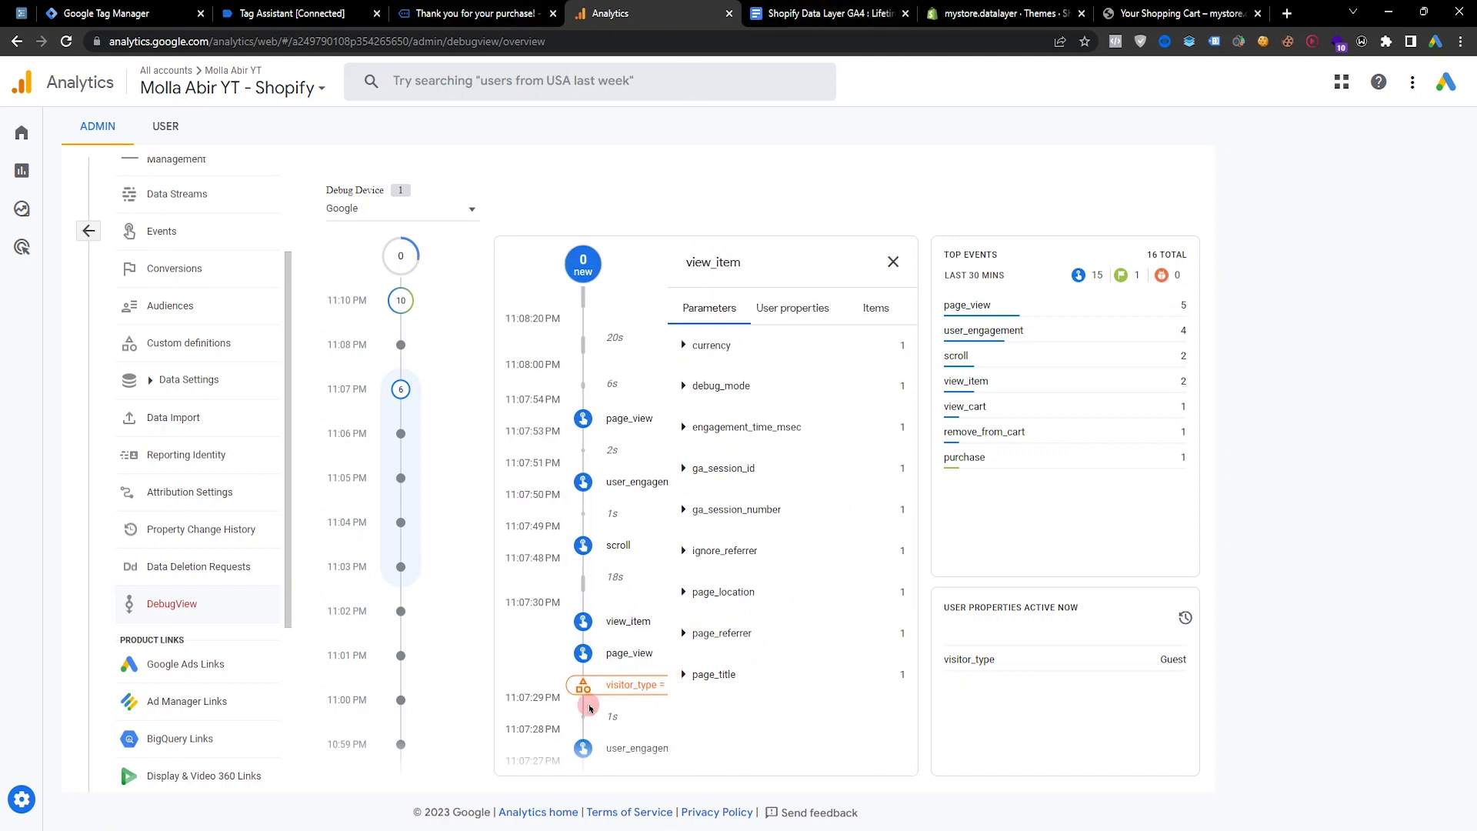
left_click(893, 262)
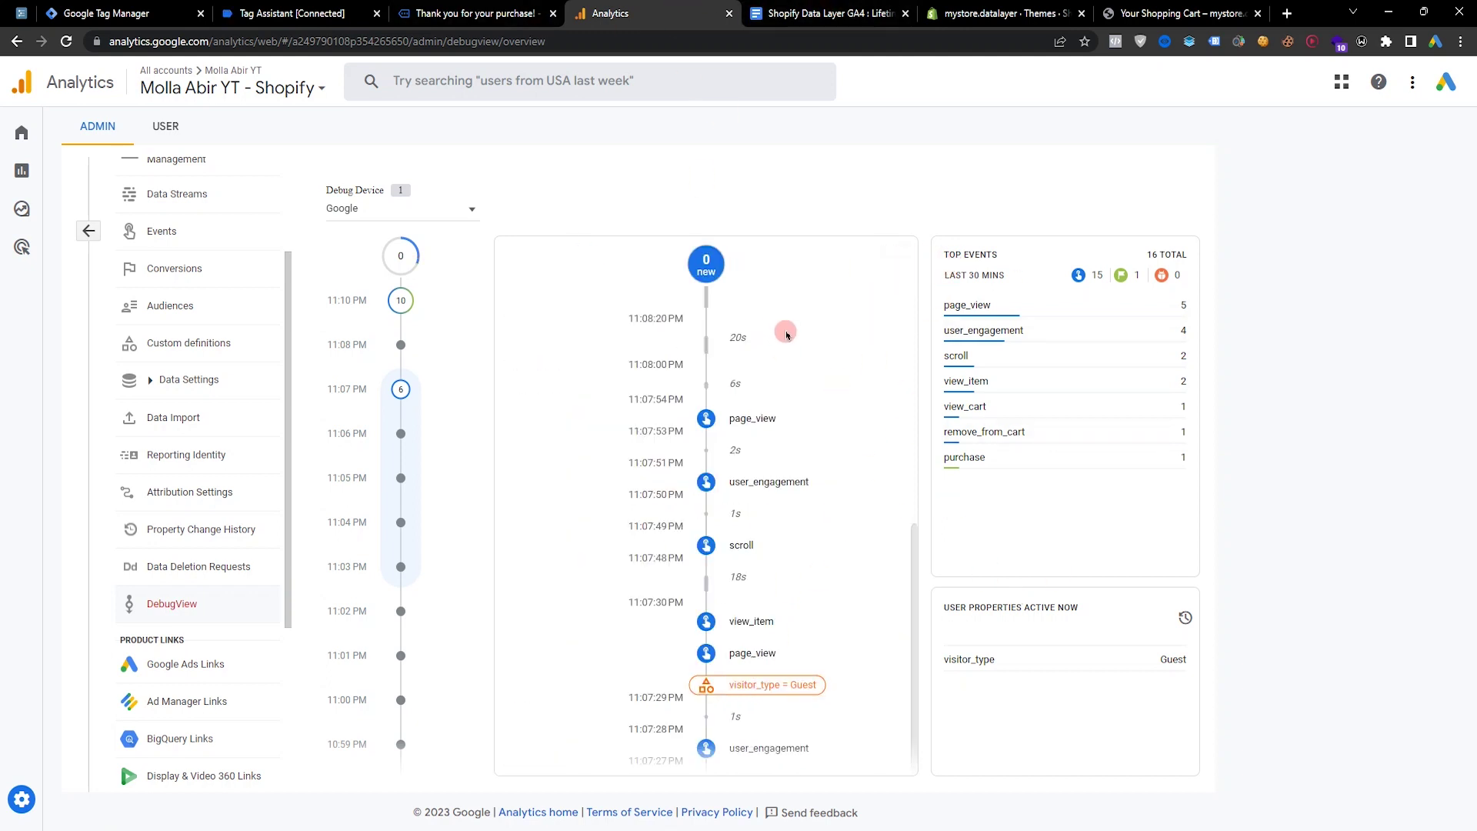